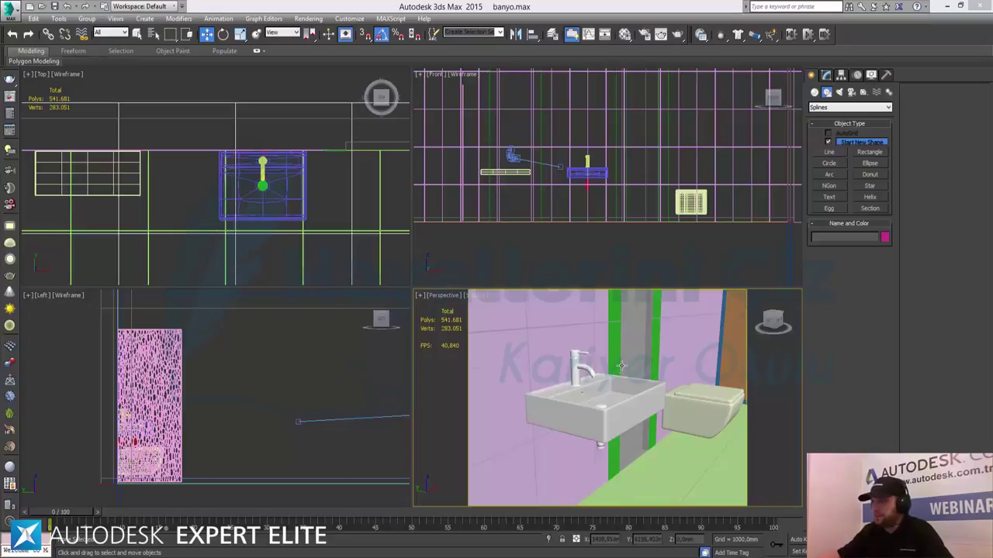
- Orbit the perspective view to inspect the countertop against the wall
alt+middle_drag(620, 367, 666, 358)
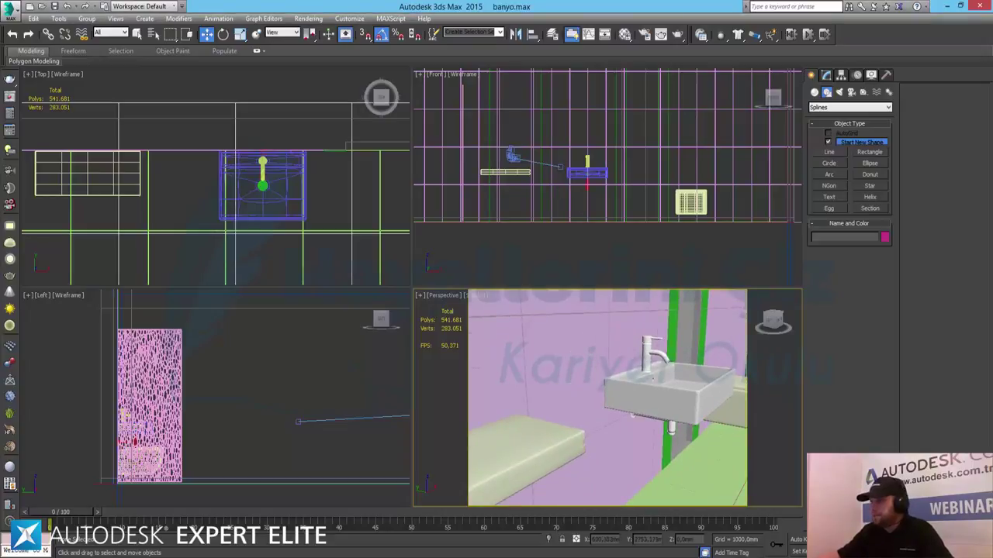
key(alt+w)
scroll(537, 278, up, 3)
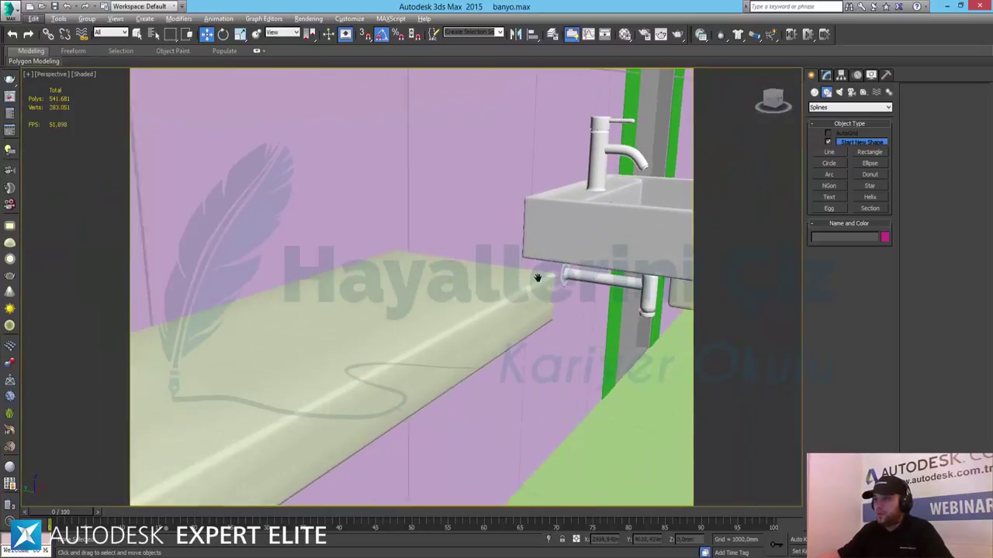
mouse_move(537, 277)
alt+middle_down()
mouse_move(328, 250)
mouse_move(593, 328)
alt+middle_up()
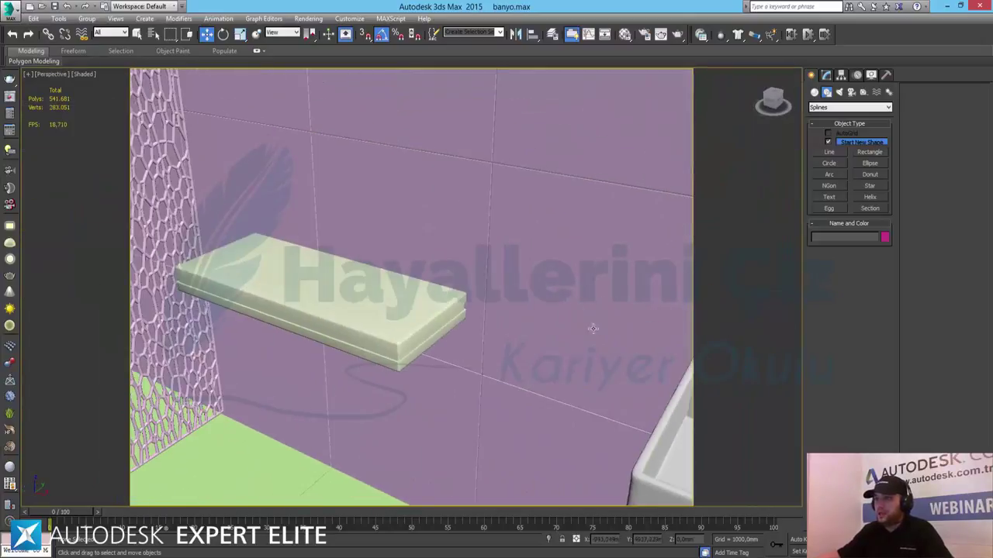
mouse_move(420, 330)
alt+middle_down()
mouse_move(388, 311)
mouse_move(443, 321)
mouse_move(444, 333)
alt+middle_up()
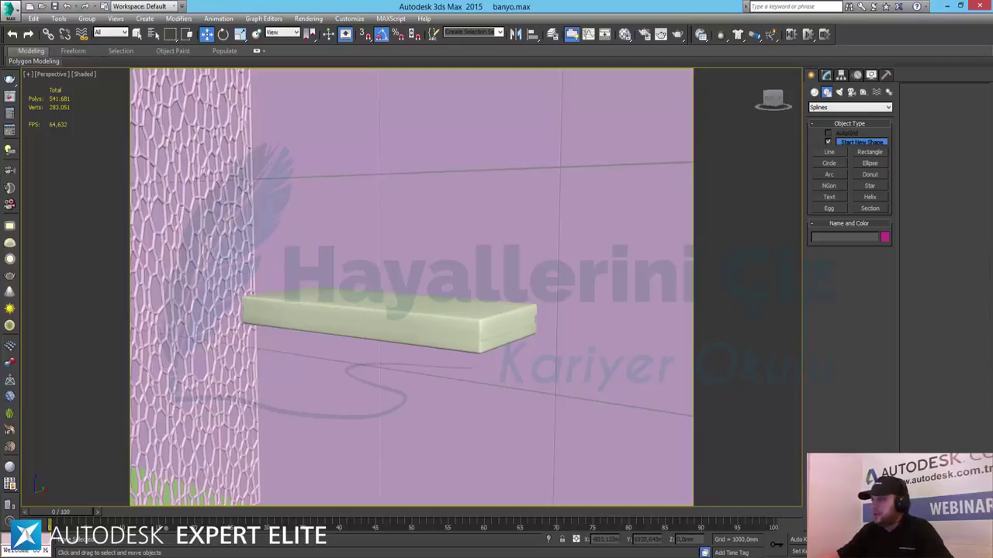
key(alt+w)
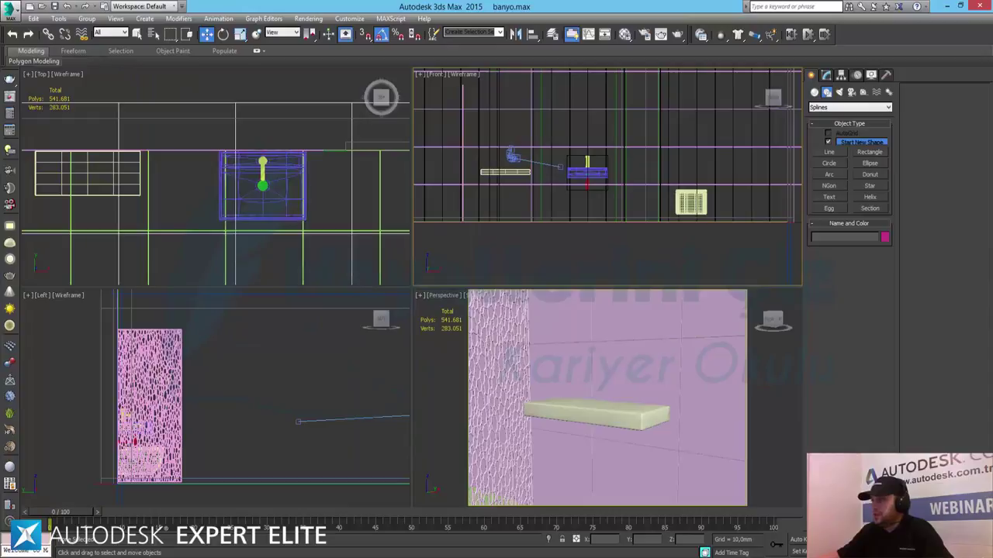
- Fill the screen with the Front view, zoomed and panned onto the bench
key(alt+w)
middle_drag(394, 269, 561, 301)
scroll(329, 321, up, 2)
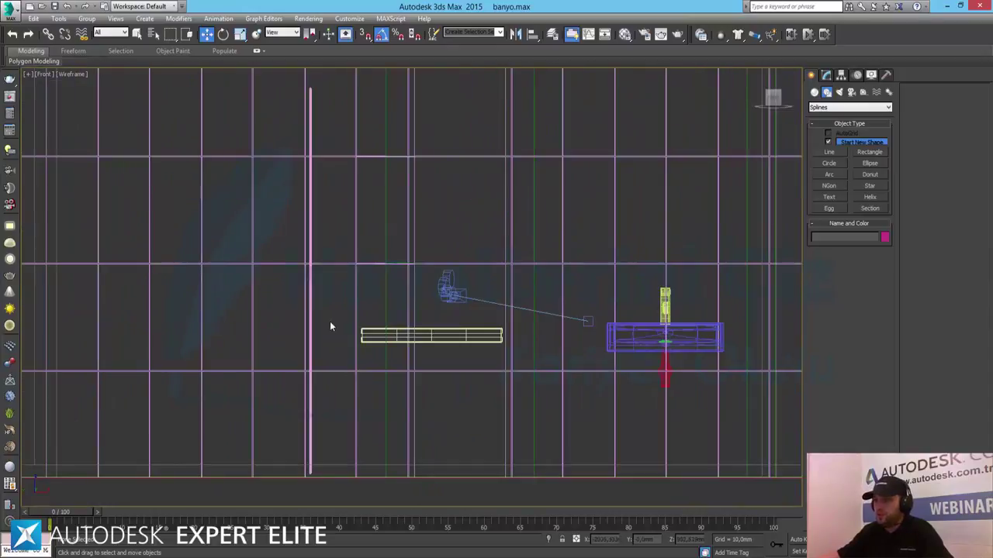
scroll(365, 337, up, 3)
scroll(516, 348, up, 2)
scroll(494, 300, up, 2)
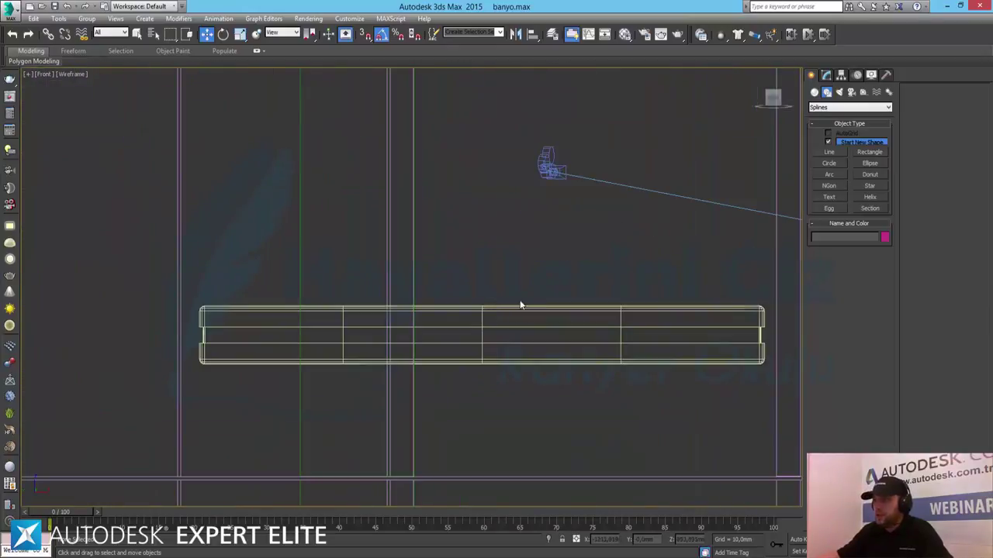
middle_drag(519, 303, 456, 340)
- Hide the camera above the bench and start the Line tool
click(475, 211)
right_click(476, 222)
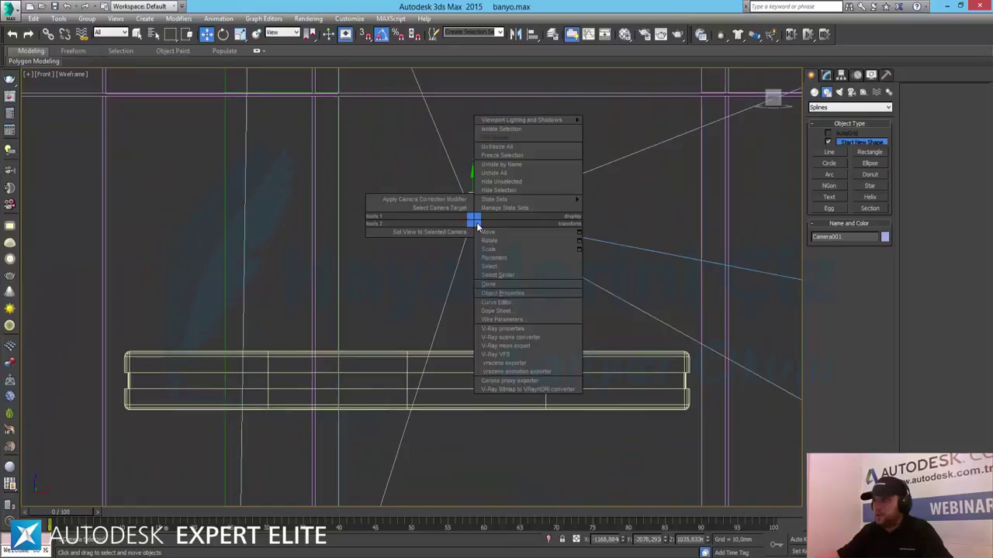
click(513, 185)
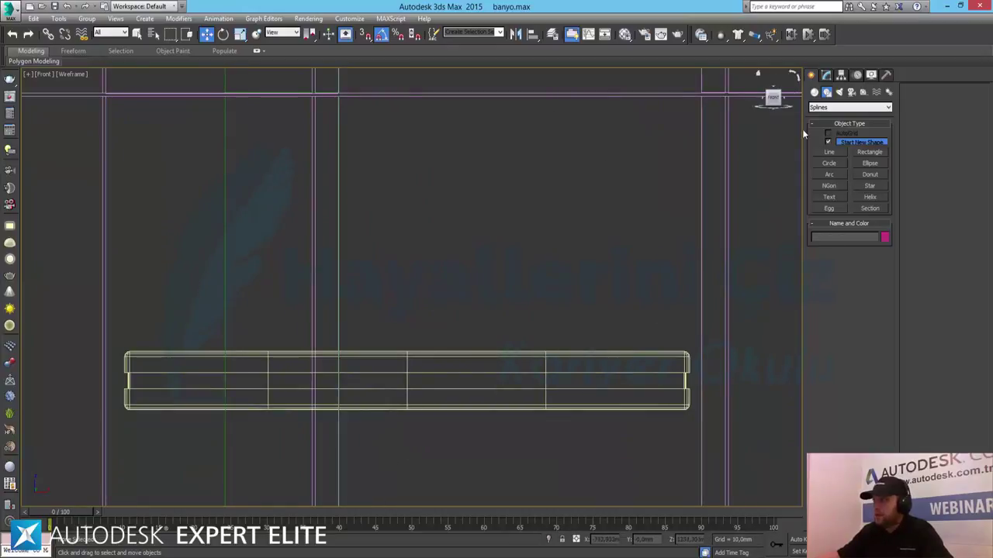
click(829, 152)
- Place the profile's outer edge points, curving up from the bench to the top tip
middle_drag(310, 377, 395, 381)
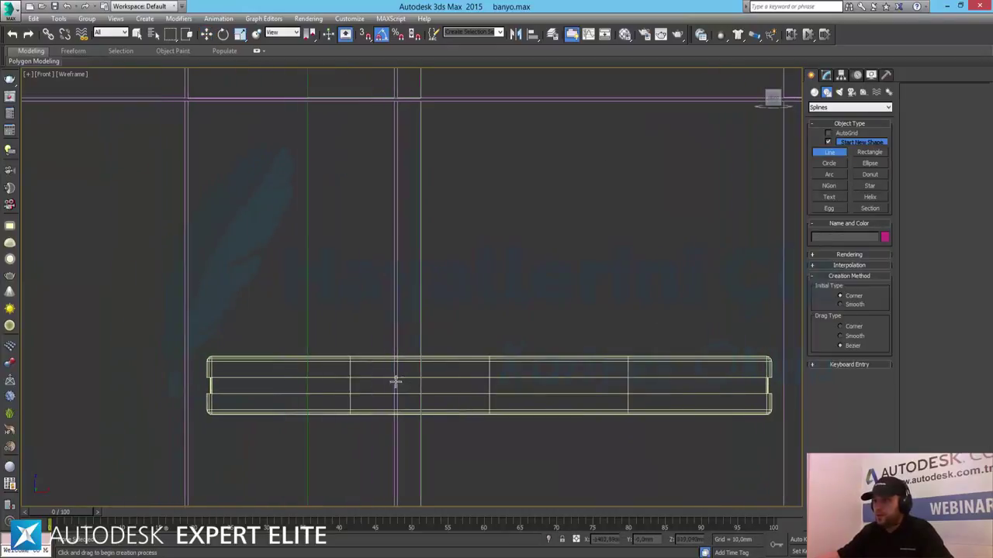
scroll(490, 361, up, 2)
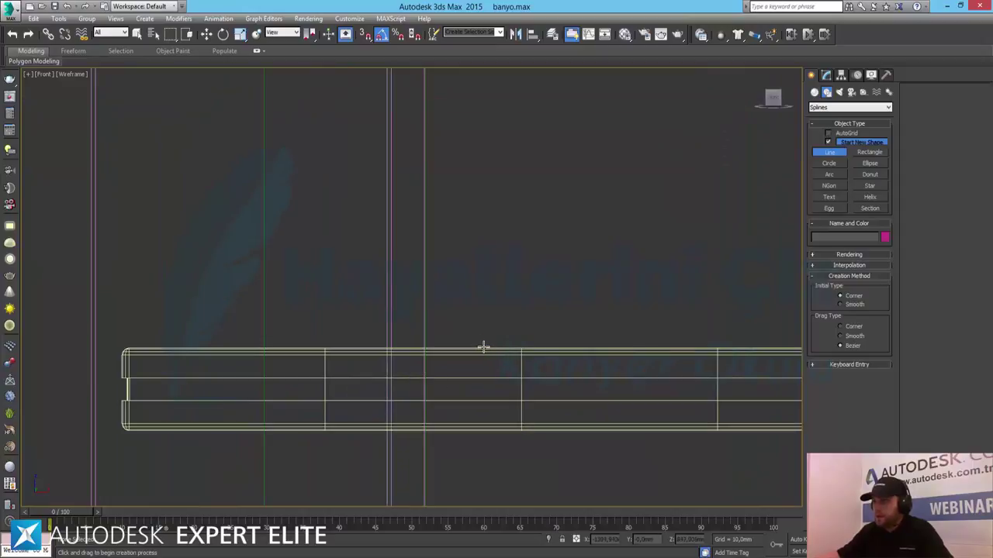
click(482, 348)
click(455, 347)
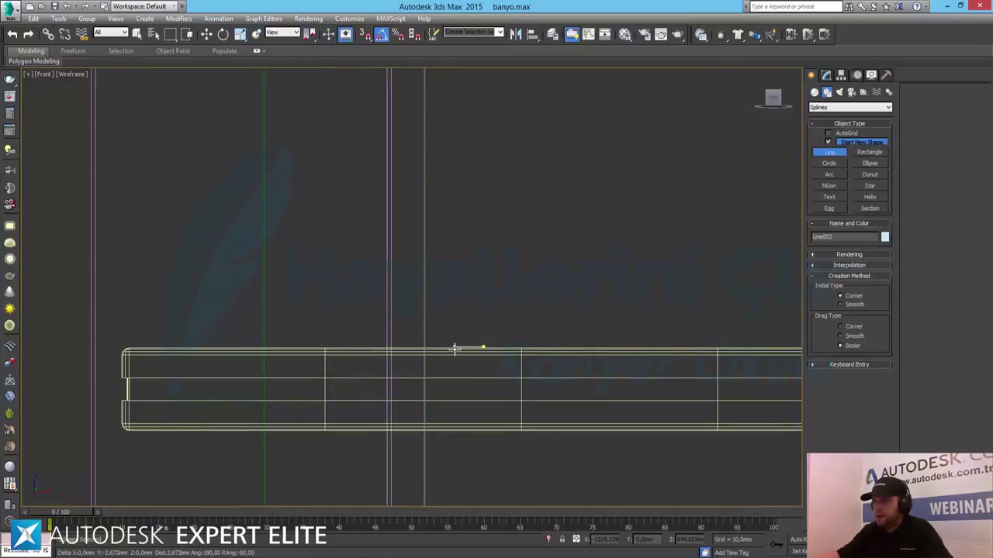
click(430, 329)
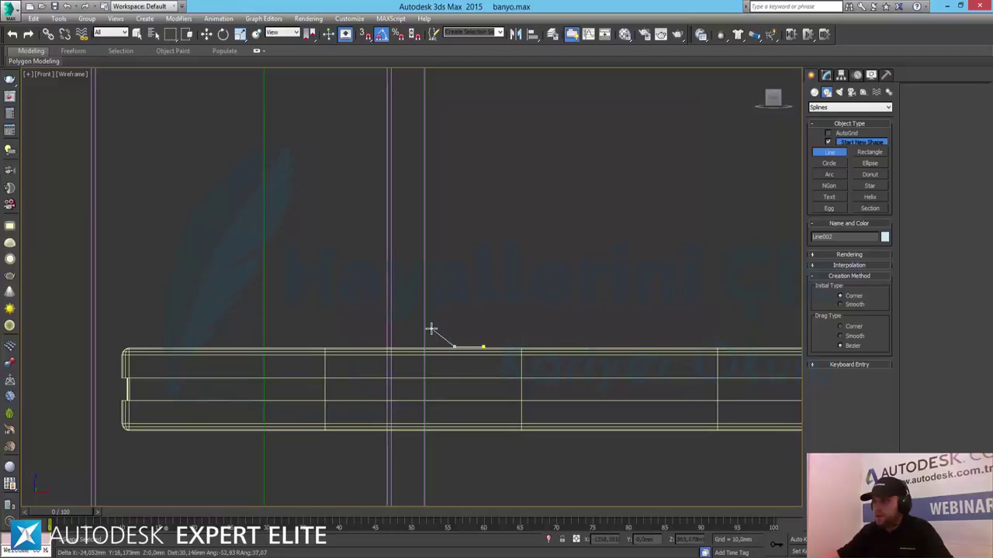
click(421, 303)
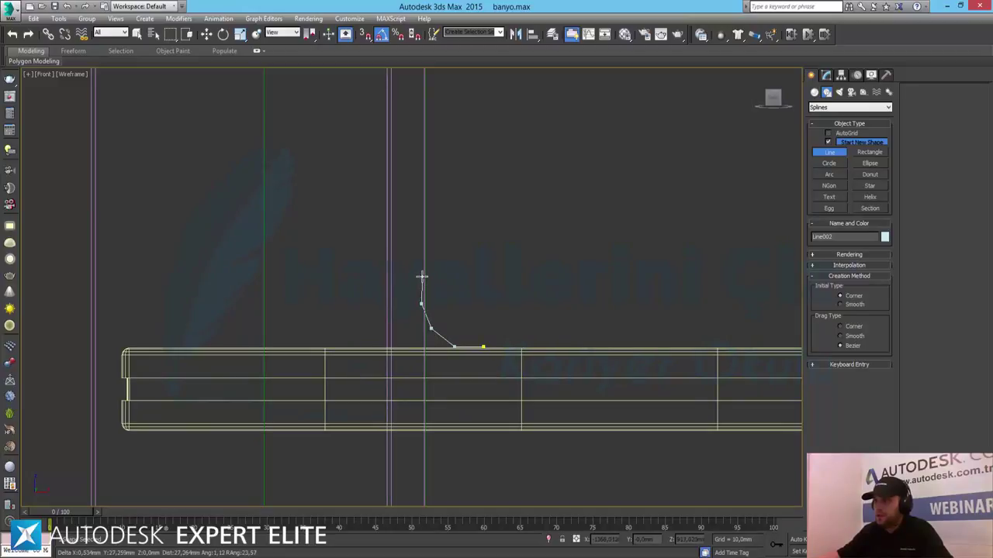
click(421, 277)
click(434, 255)
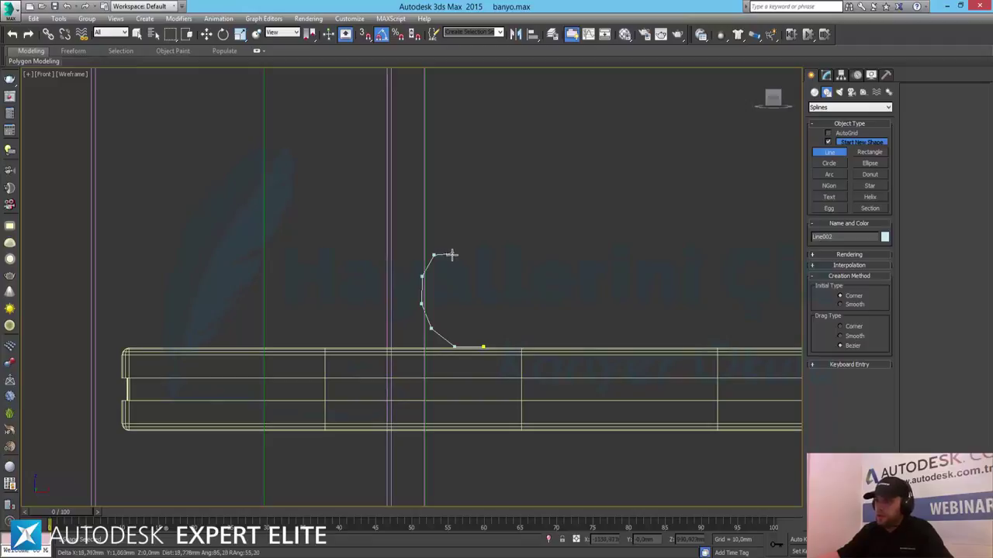
scroll(449, 256, up, 2)
scroll(447, 260, up, 1)
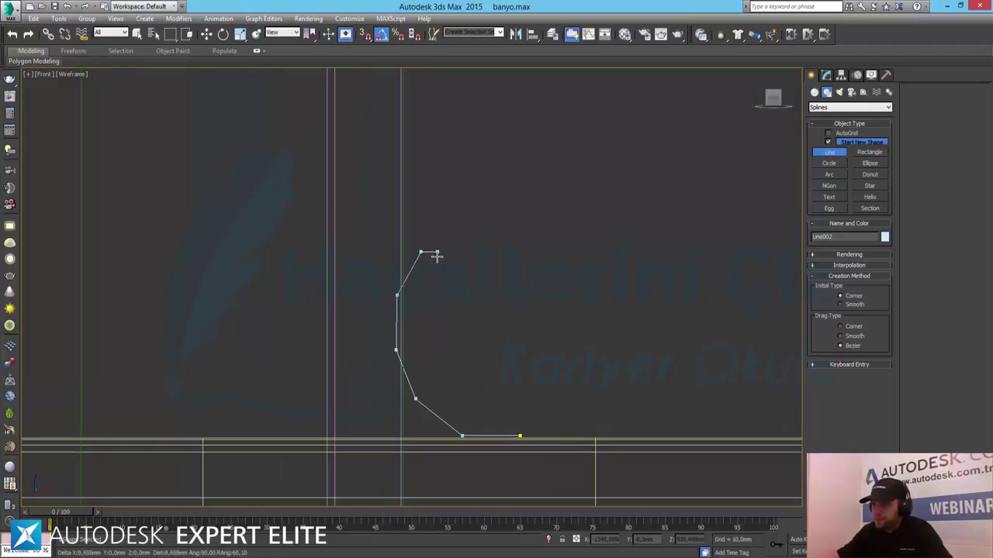
- Trace the inner edge back down toward the bench and finish the Line002 shape
click(431, 257)
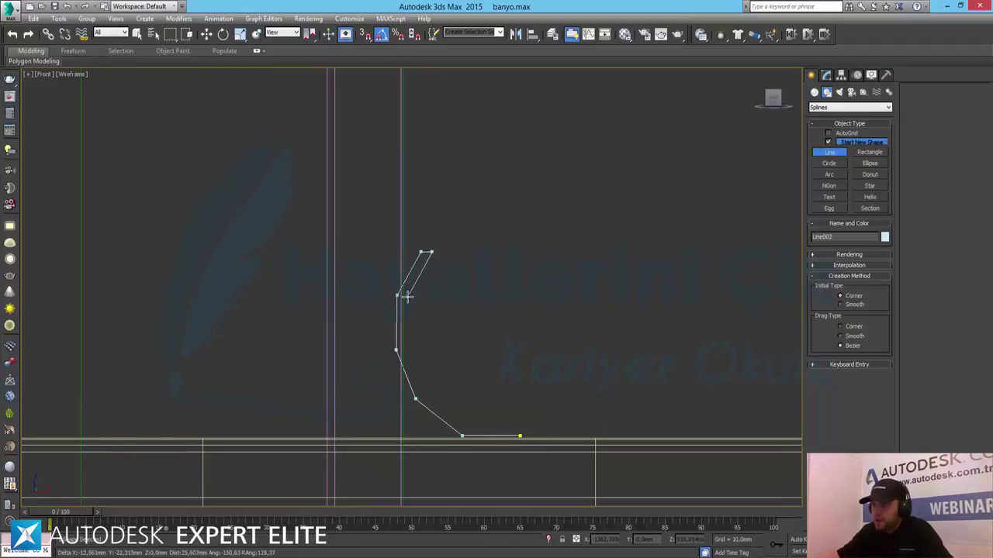
click(405, 296)
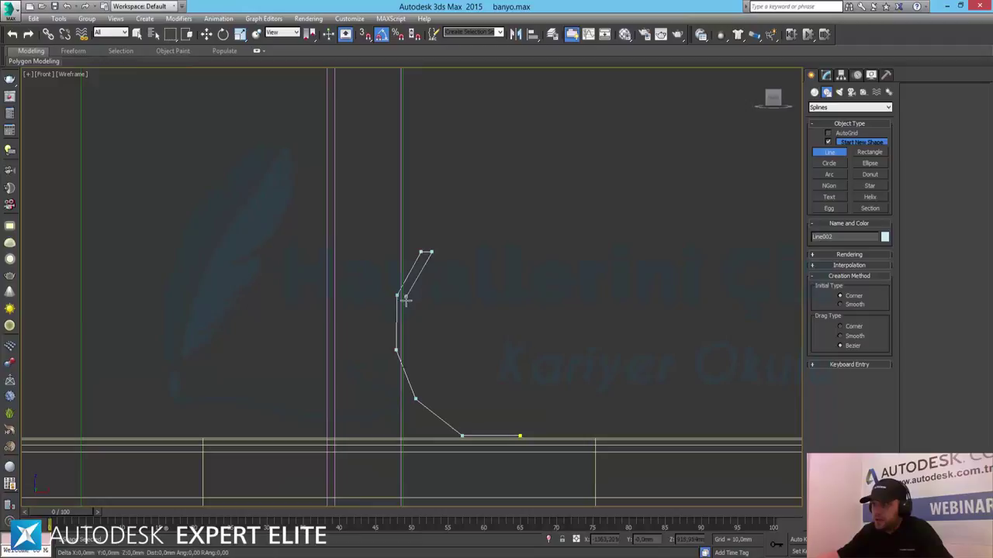
click(404, 349)
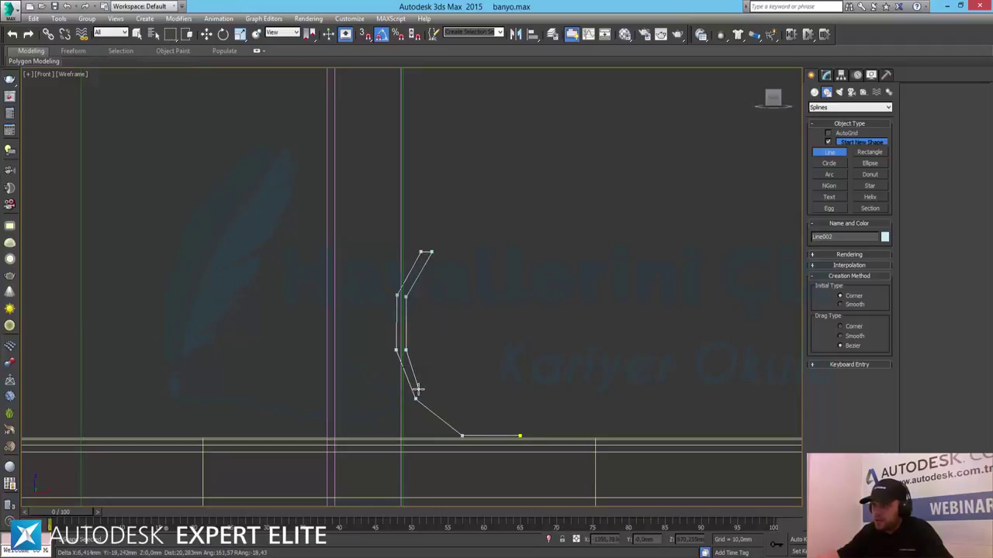
click(420, 392)
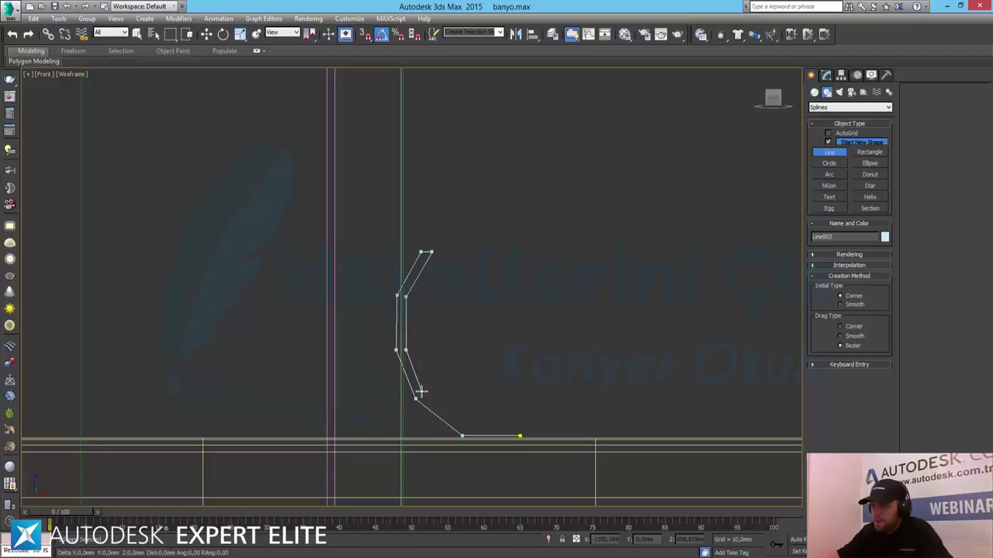
click(461, 425)
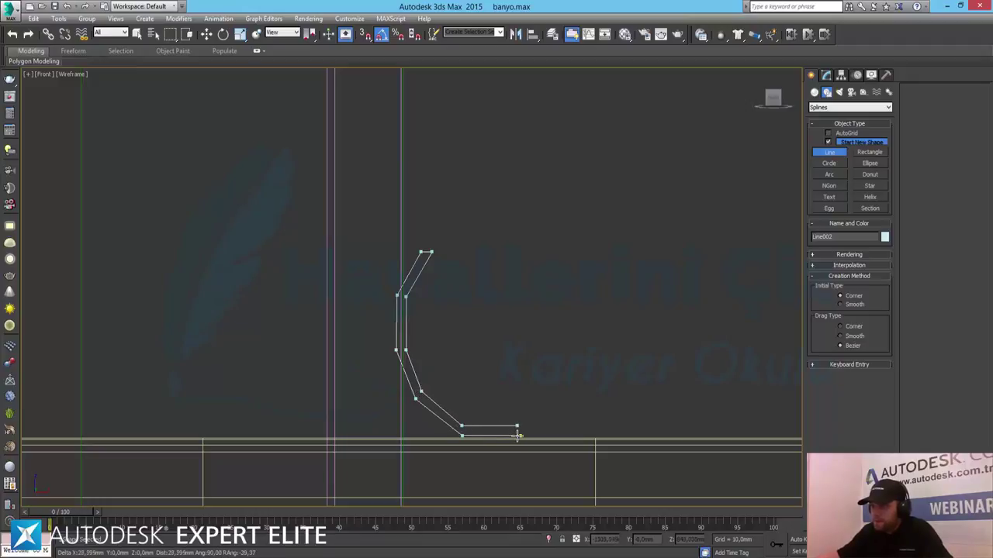
click(518, 426)
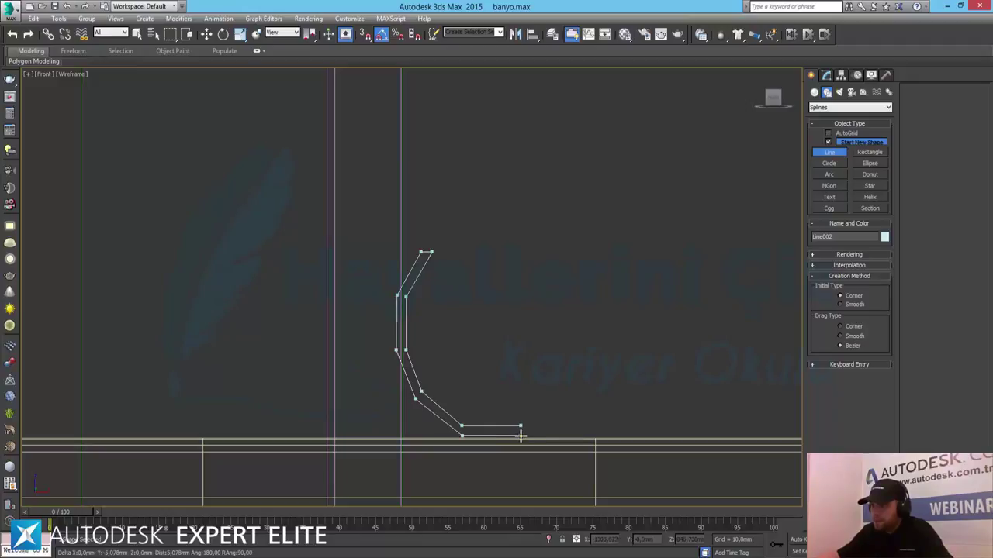
right_click(519, 436)
- Fillet the eight corner vertices of Line002 to 4,276mm in Vertex mode
key(w)
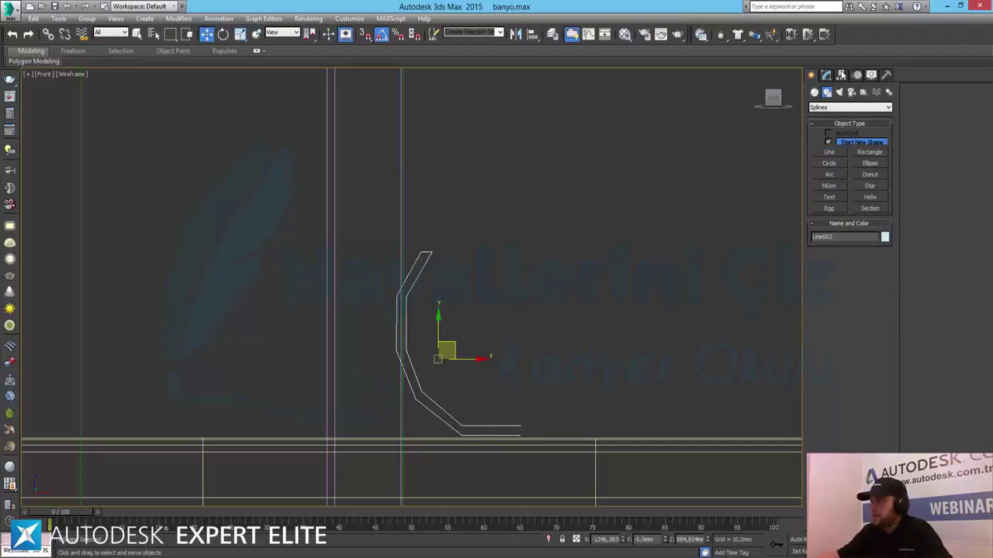
click(826, 75)
click(838, 315)
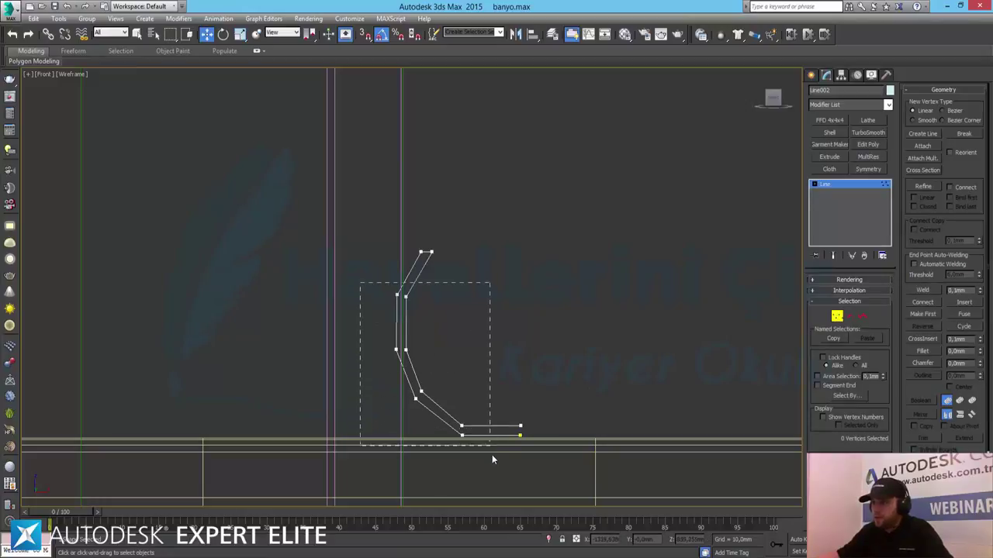
drag(480, 416, 491, 455)
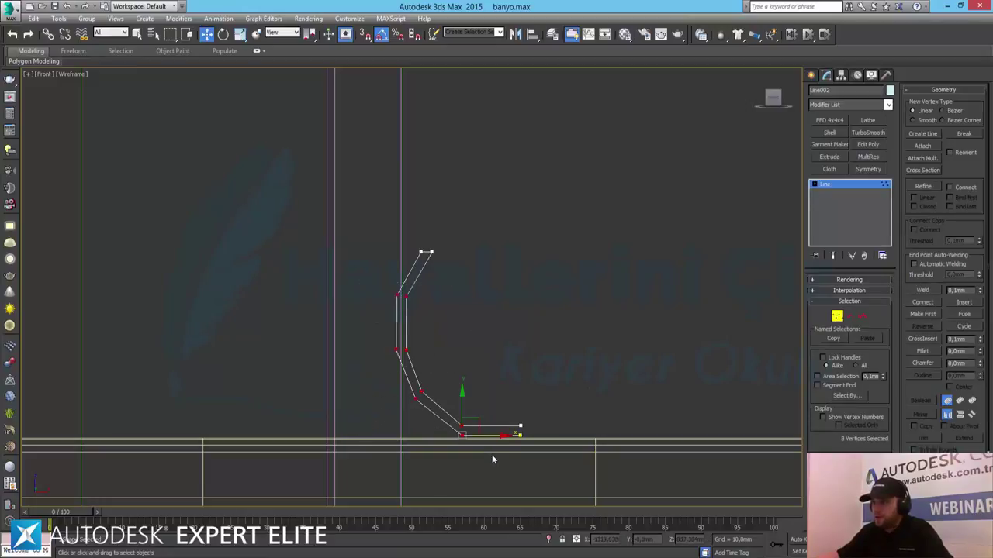
click(919, 352)
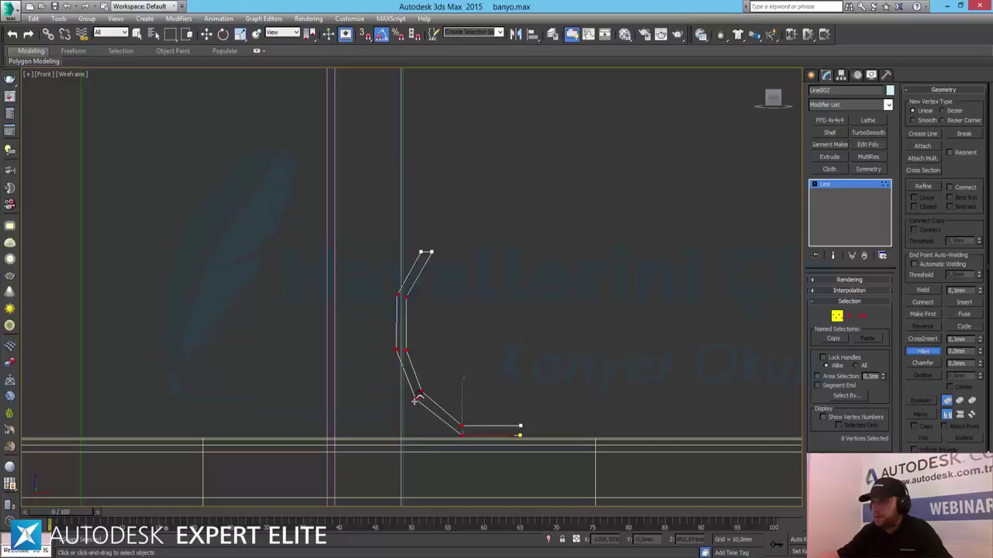
drag(418, 398, 419, 351)
key(w)
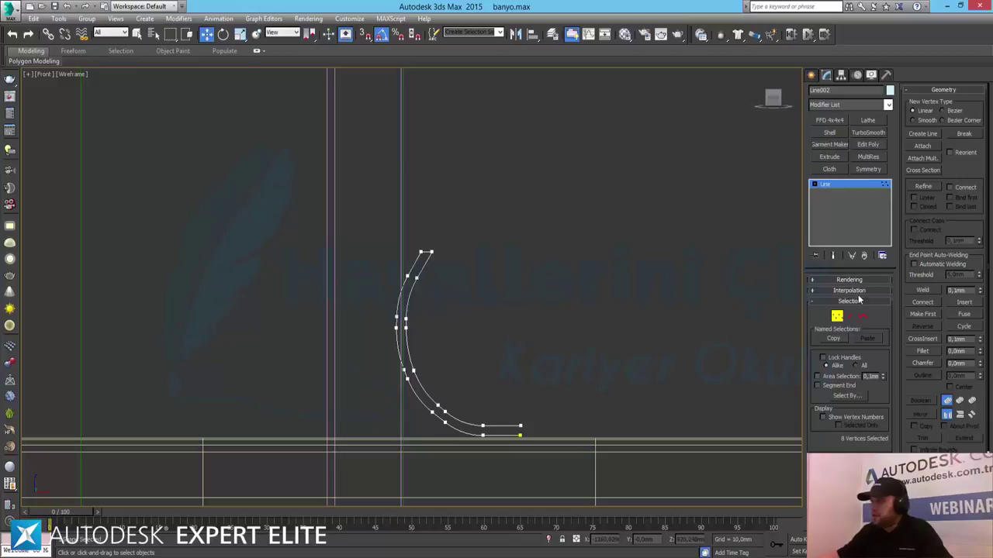
click(836, 315)
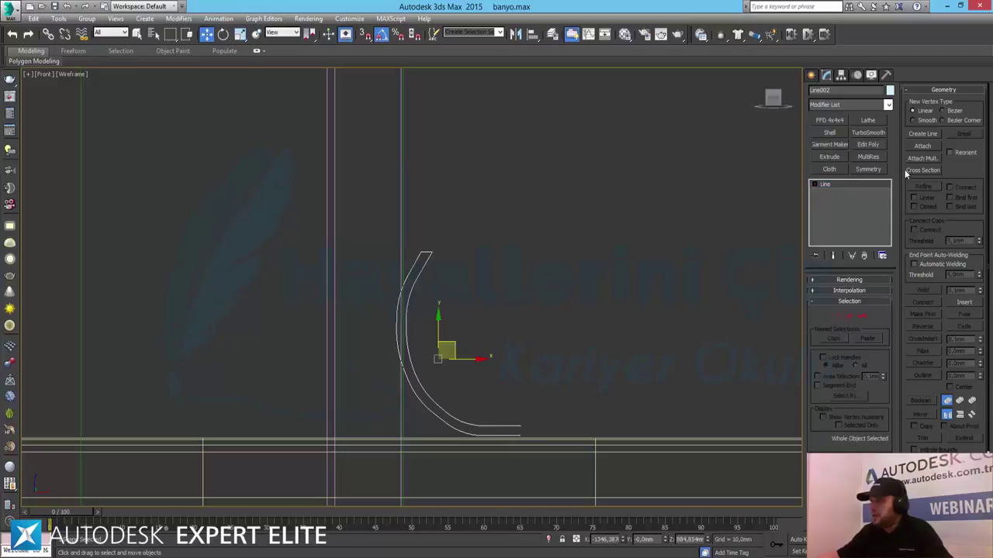
- Lathe Line002 into a bowl with Align Max and Weld Core, and show statistics
click(867, 120)
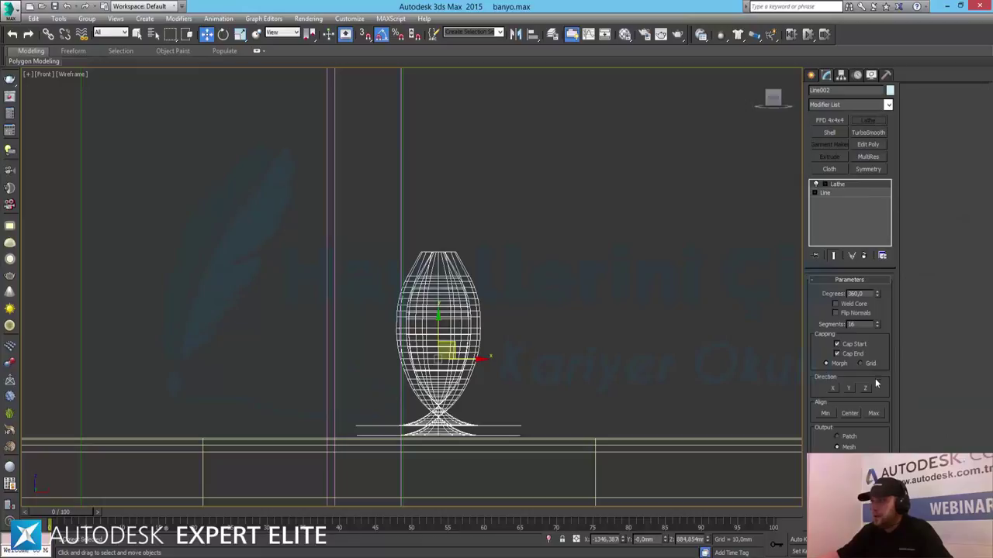
click(874, 413)
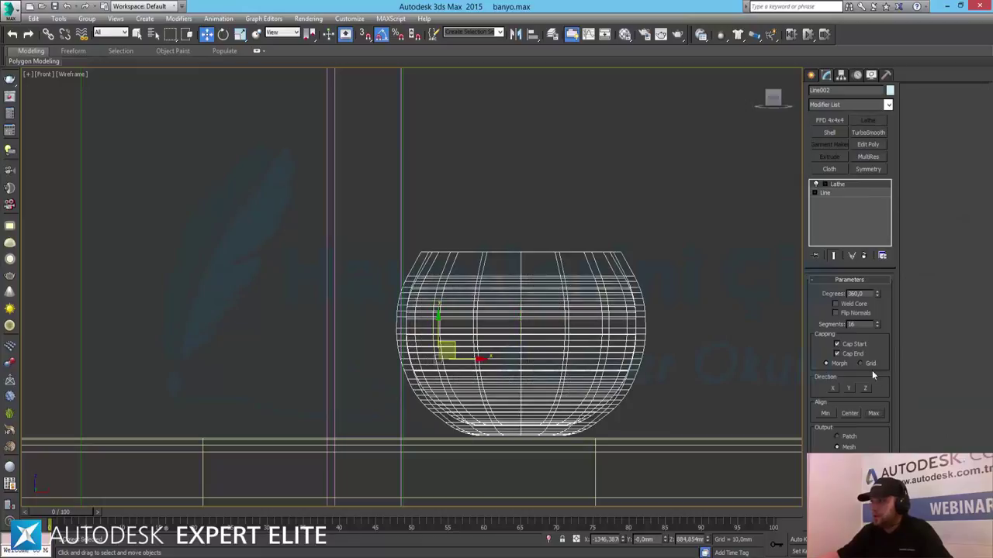
click(844, 304)
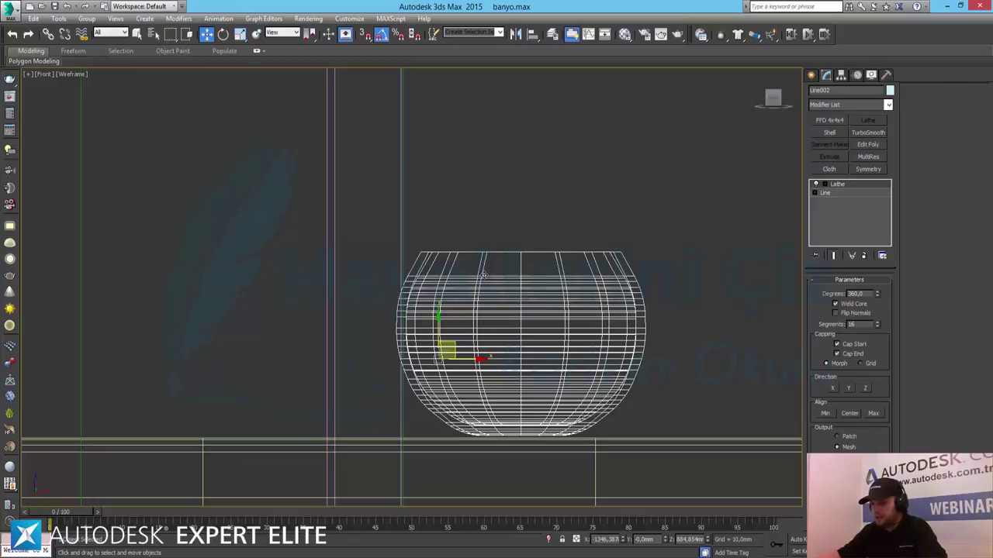
key(7)
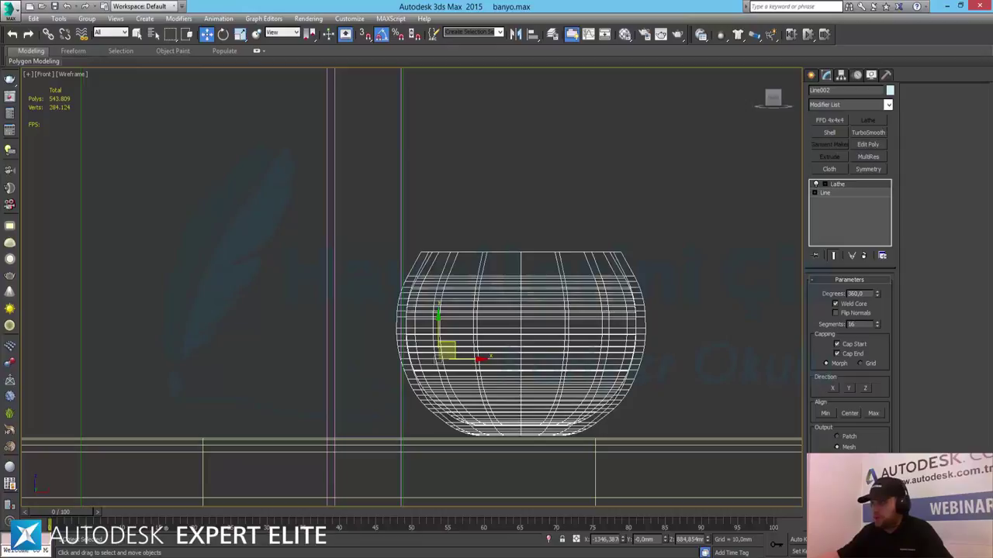
key(alt+w)
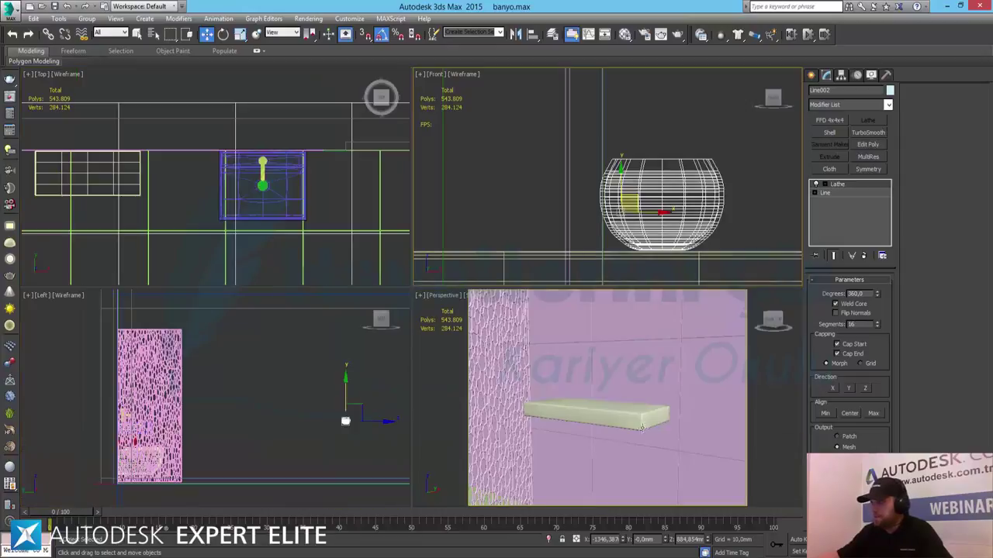
- In the Top view, move the bowl onto the left part of the shelf
scroll(249, 194, down, 3)
scroll(249, 194, down, 3)
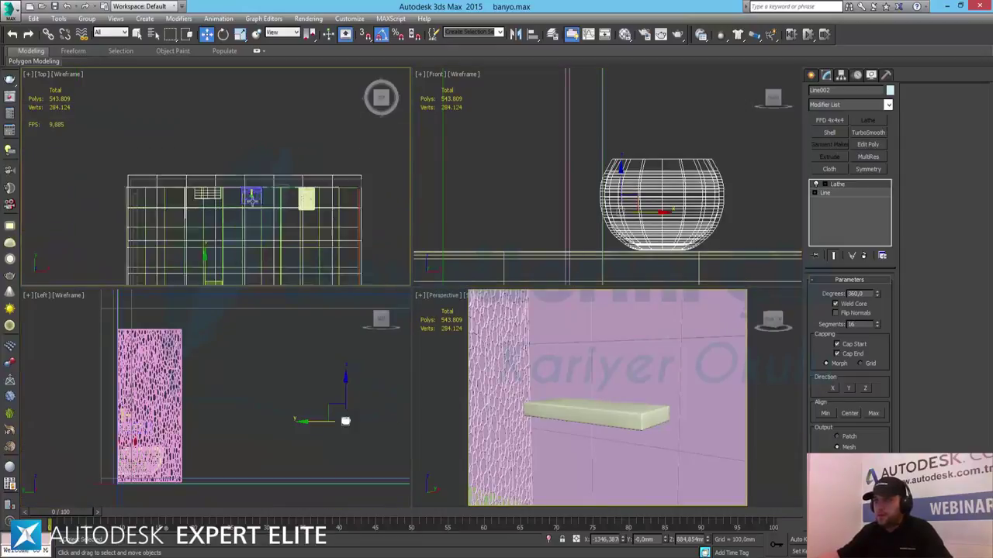
key(alt+w)
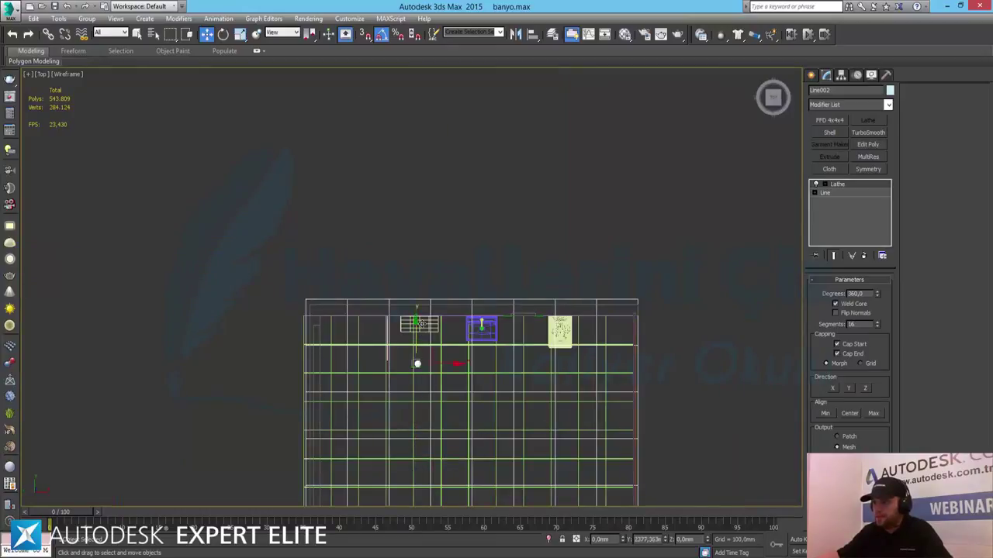
drag(416, 448, 419, 301)
scroll(421, 326, up, 2)
scroll(421, 332, up, 5)
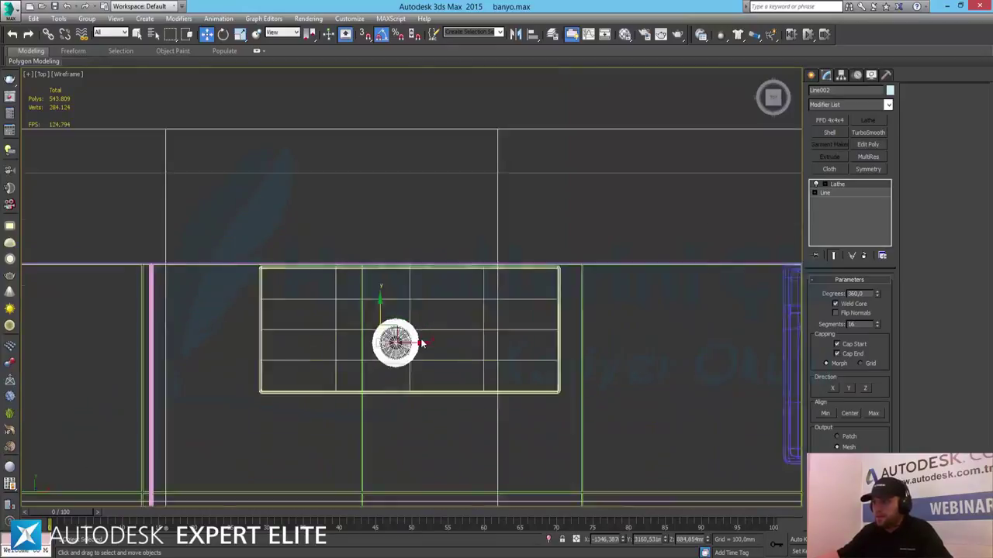
scroll(392, 344, up, 2)
mouse_move(288, 312)
mouse_down()
mouse_move(261, 304)
mouse_move(261, 290)
mouse_up()
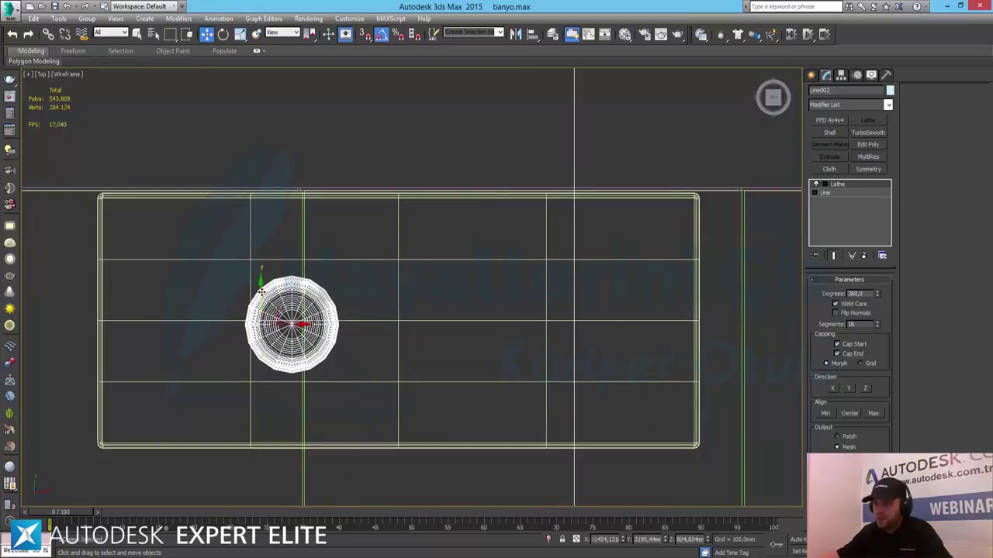
- Maximize the Perspective view, frame the bowl and orbit to look into it
key(alt+w)
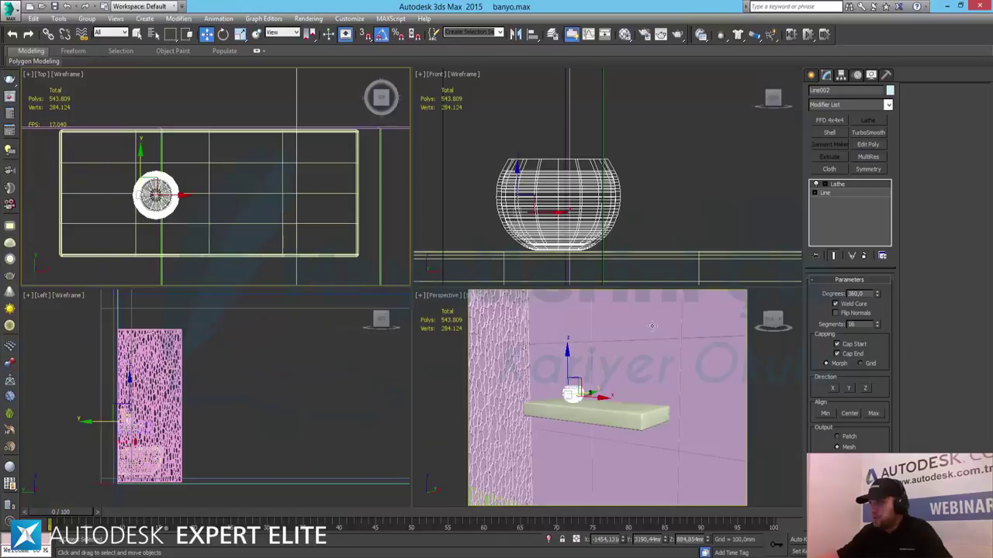
middle_click(652, 326)
key(alt+w)
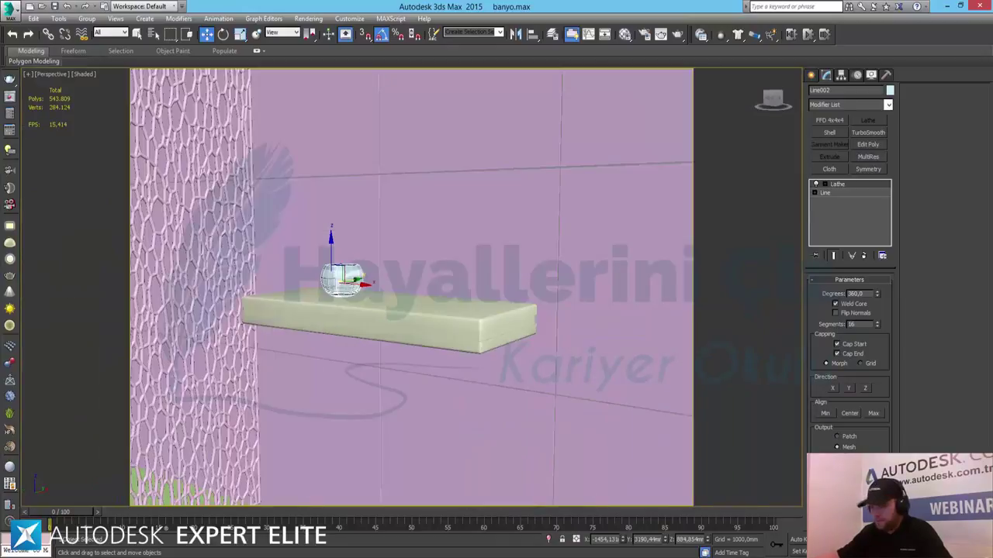
key(z)
mouse_move(465, 290)
alt+middle_down()
mouse_move(453, 362)
mouse_move(480, 321)
alt+middle_up()
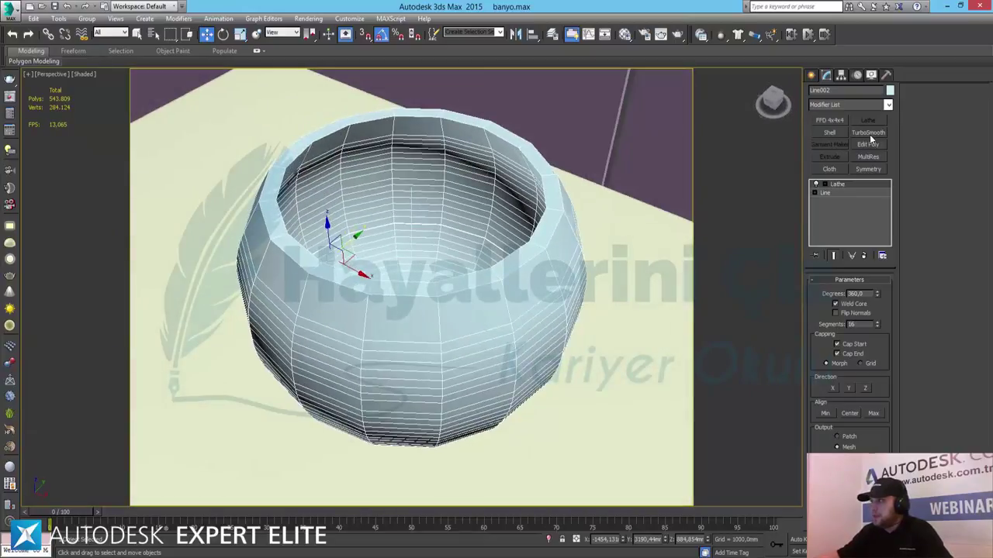
- Add TurboSmooth to the bowl with 2 iterations
click(868, 133)
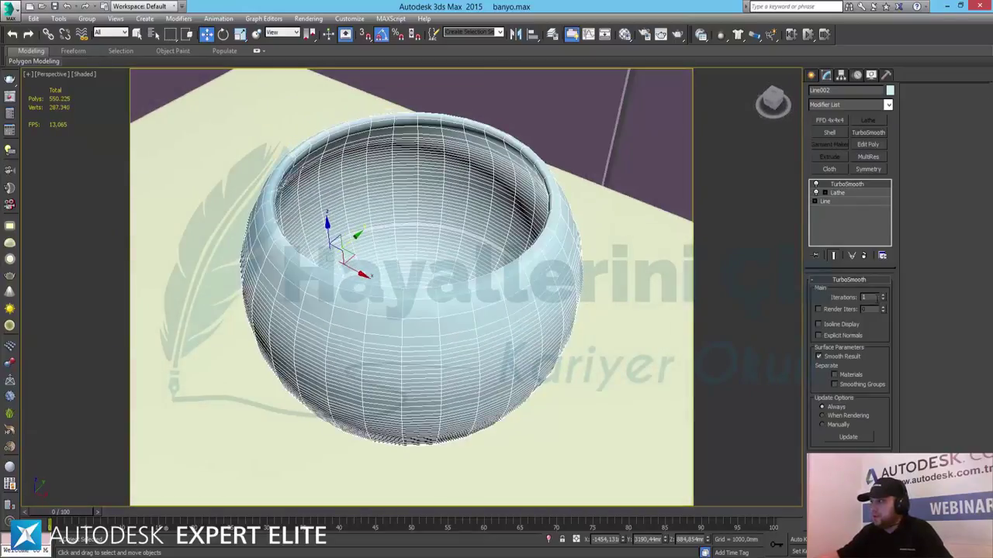
click(882, 301)
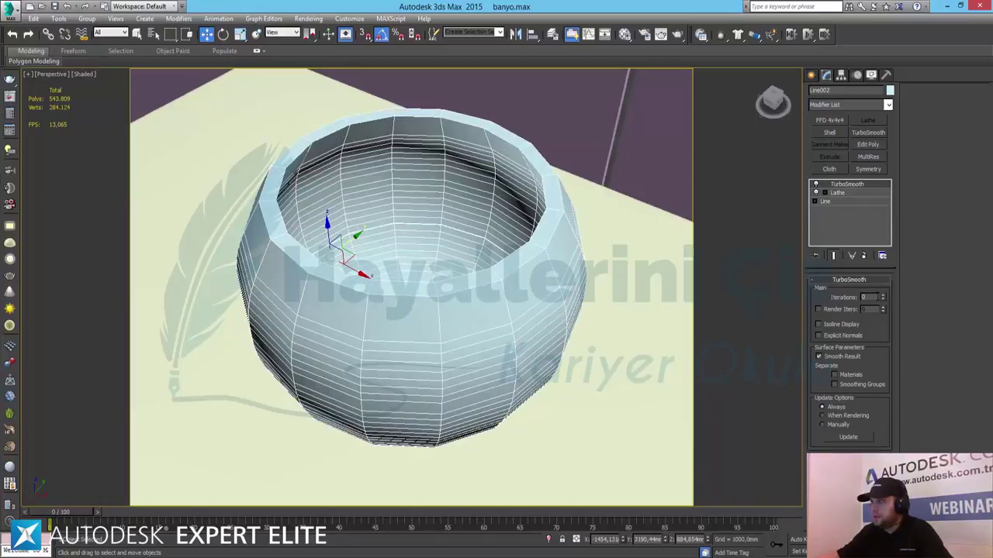
click(884, 296)
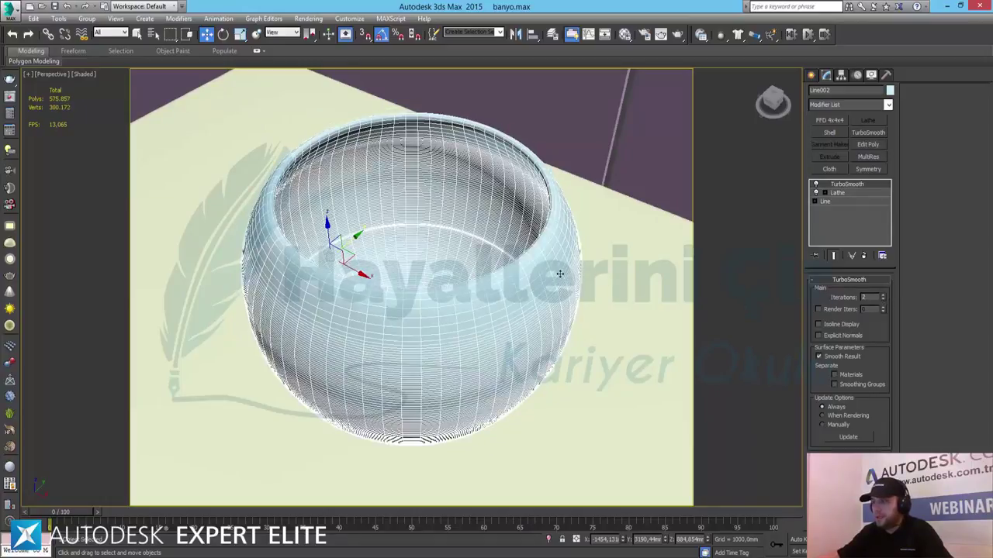
alt+middle_drag(522, 281, 551, 233)
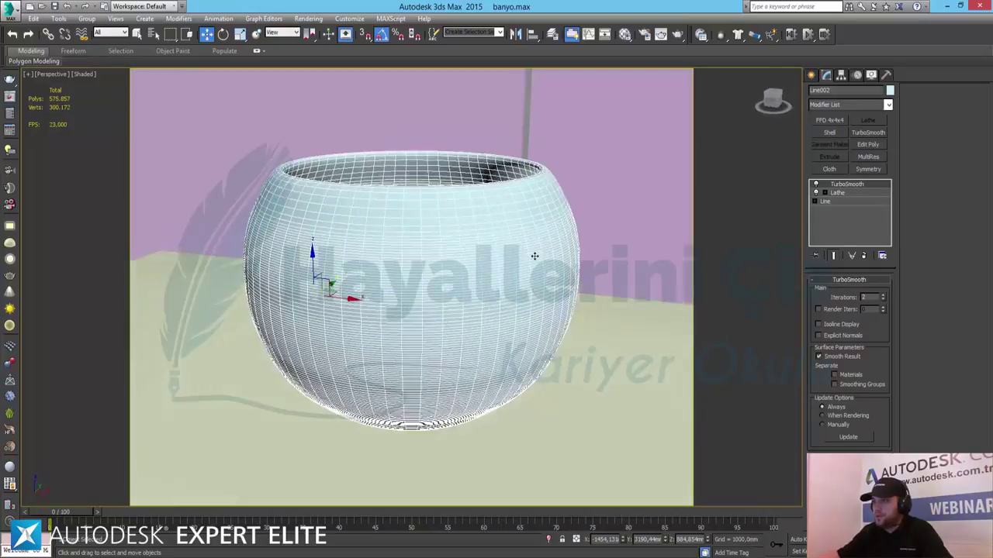
alt+middle_drag(551, 233, 550, 266)
- Insert an Edit Poly modifier directly above Lathe in the stack
click(842, 193)
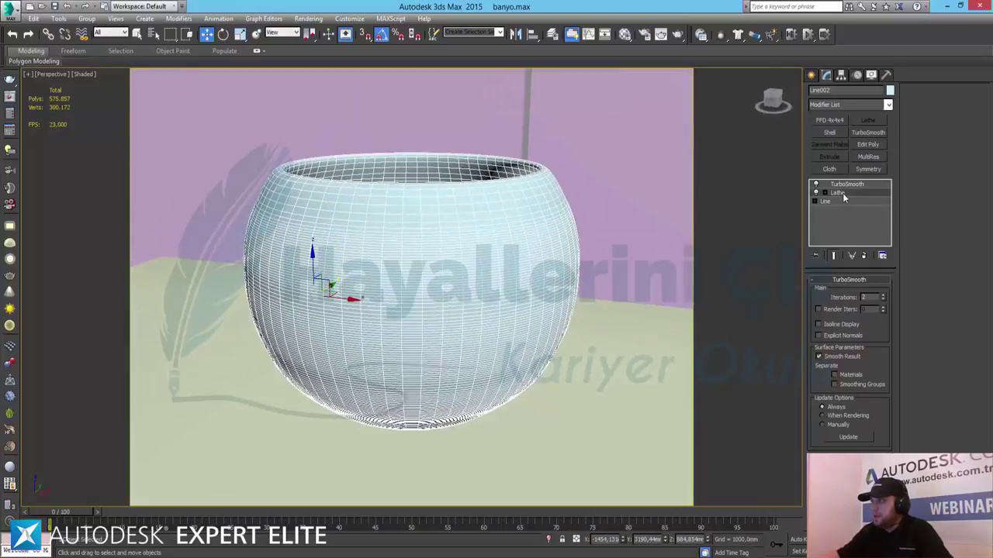
click(888, 106)
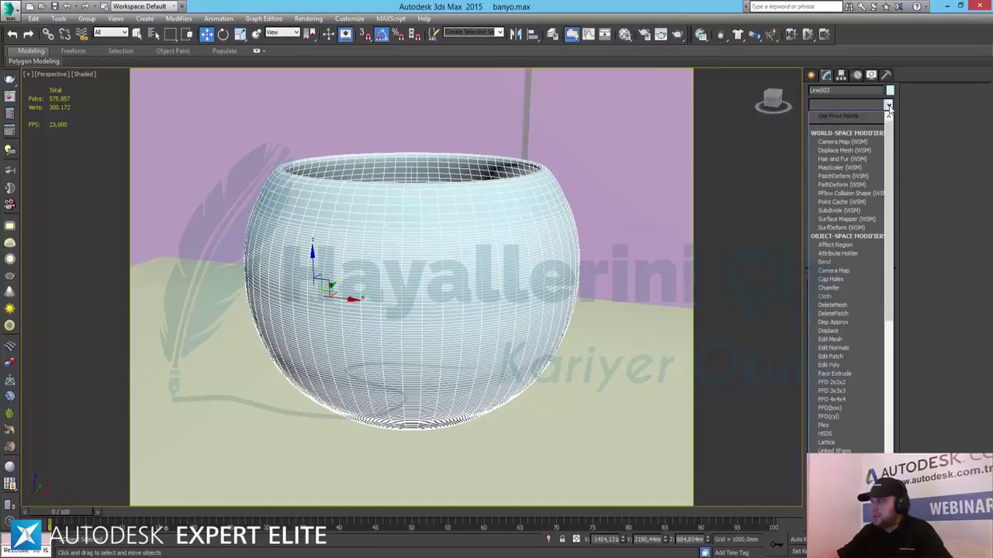
click(889, 106)
click(878, 145)
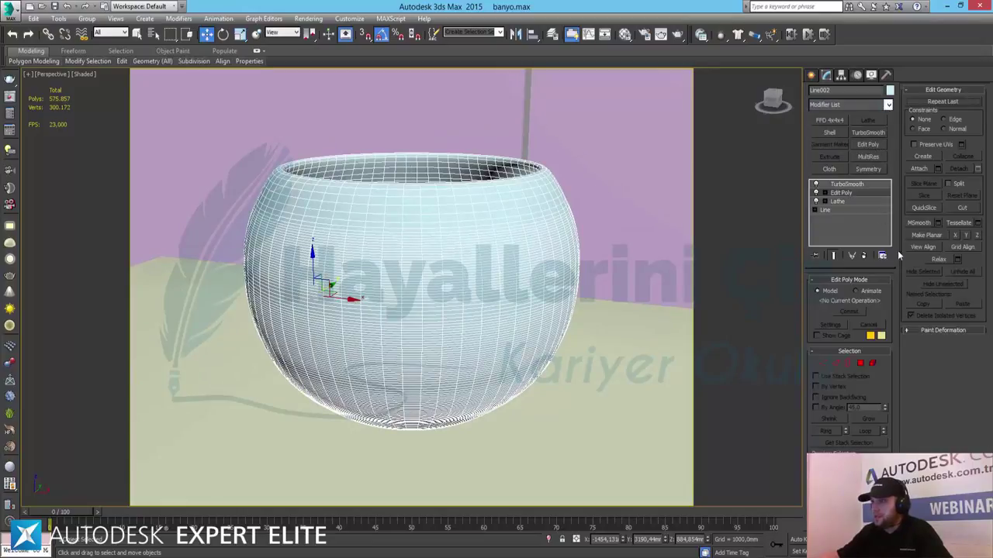
- Turn off TurboSmooth and enter Polygon sub-object level in Edit Poly
click(816, 185)
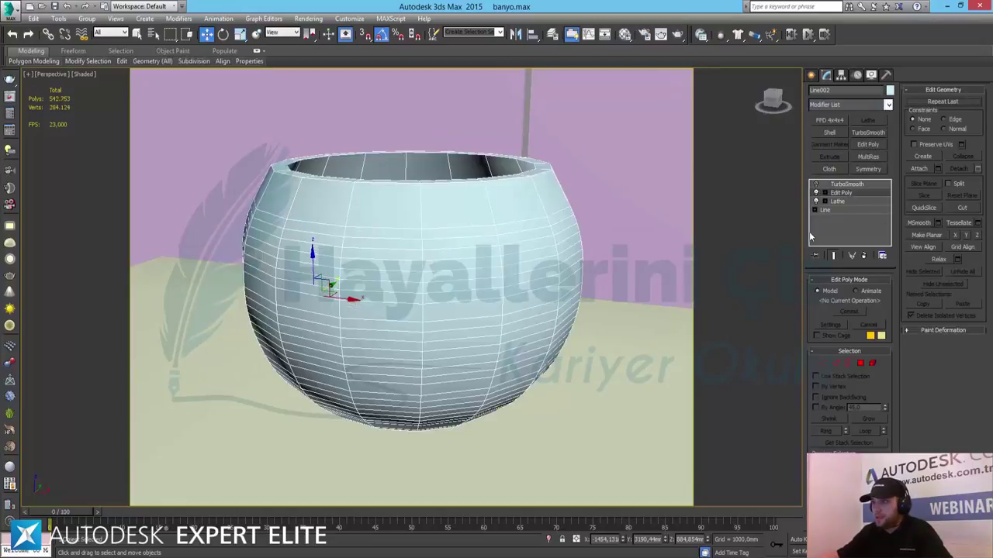
click(860, 363)
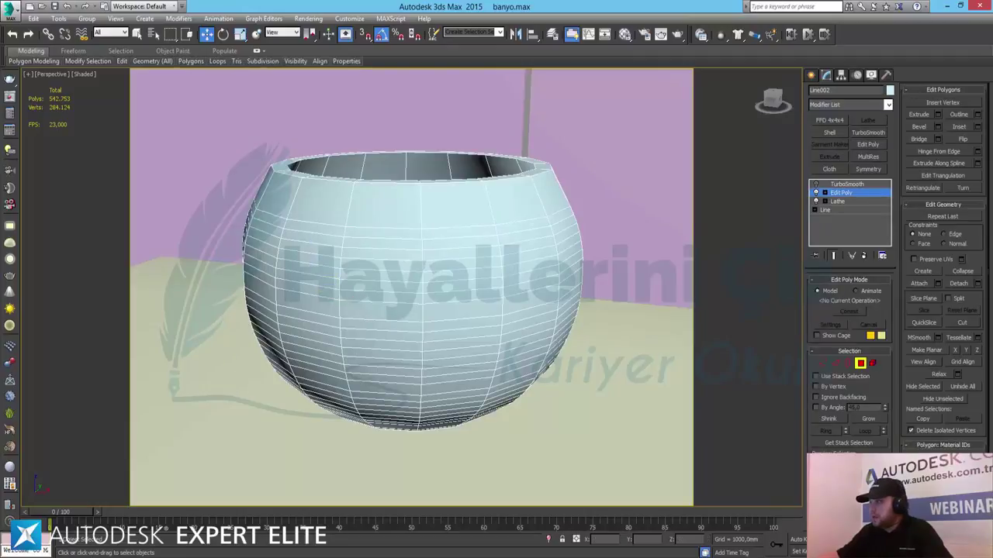
key(alt+w)
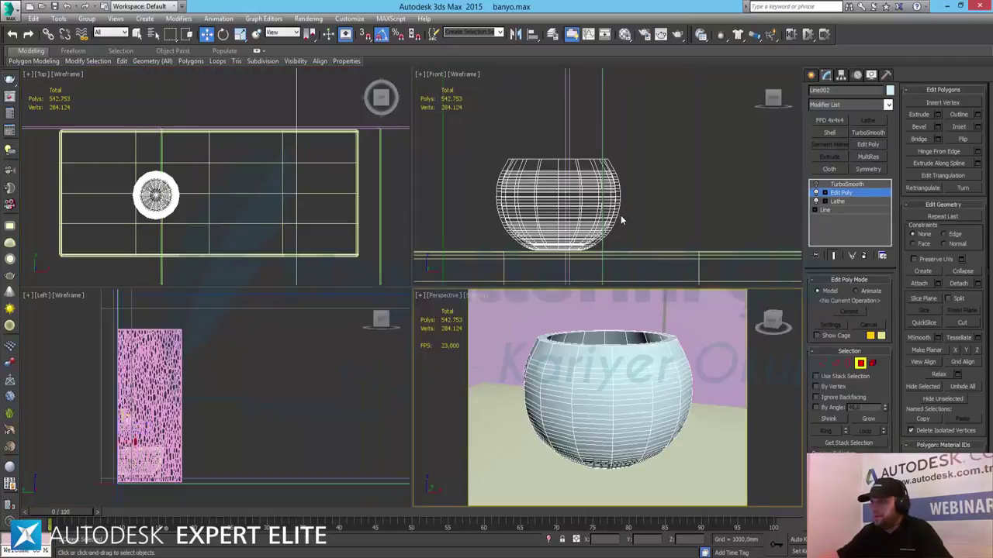
click(630, 411)
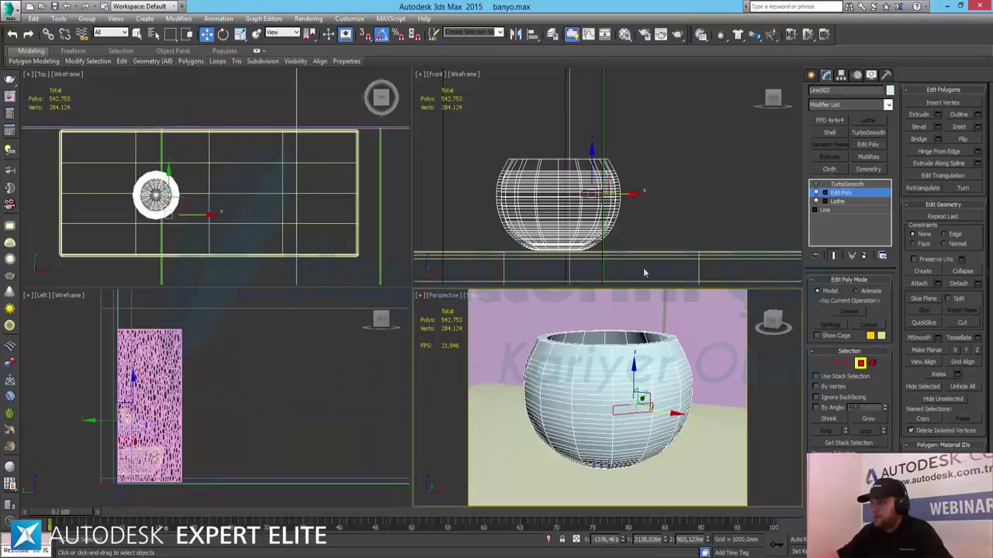
- Select the horizontal polygon band around the bowl in the Front view, then zoom in
right_click(645, 236)
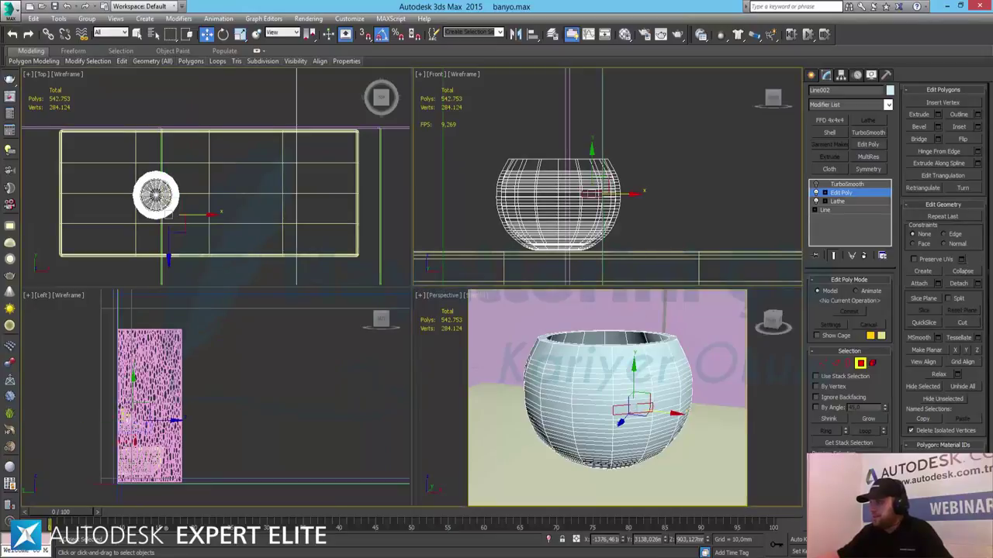
key(alt+w)
scroll(546, 340, up, 2)
scroll(545, 340, up, 2)
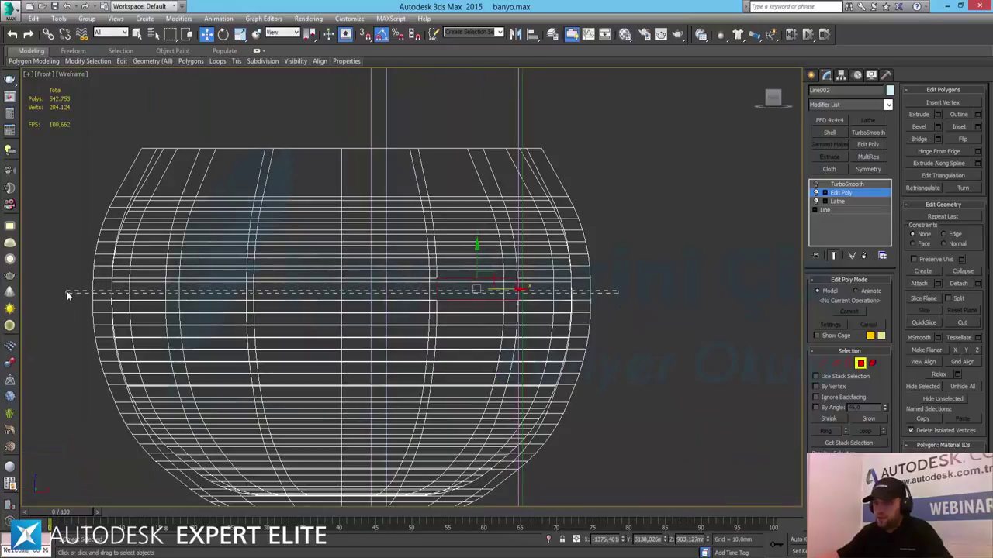
drag(67, 293, 68, 293)
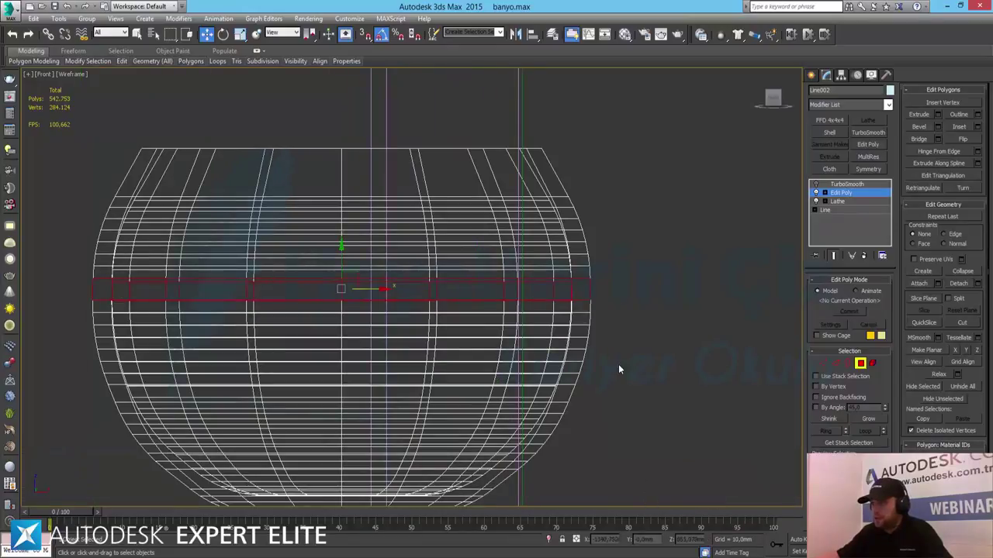
key(alt+w)
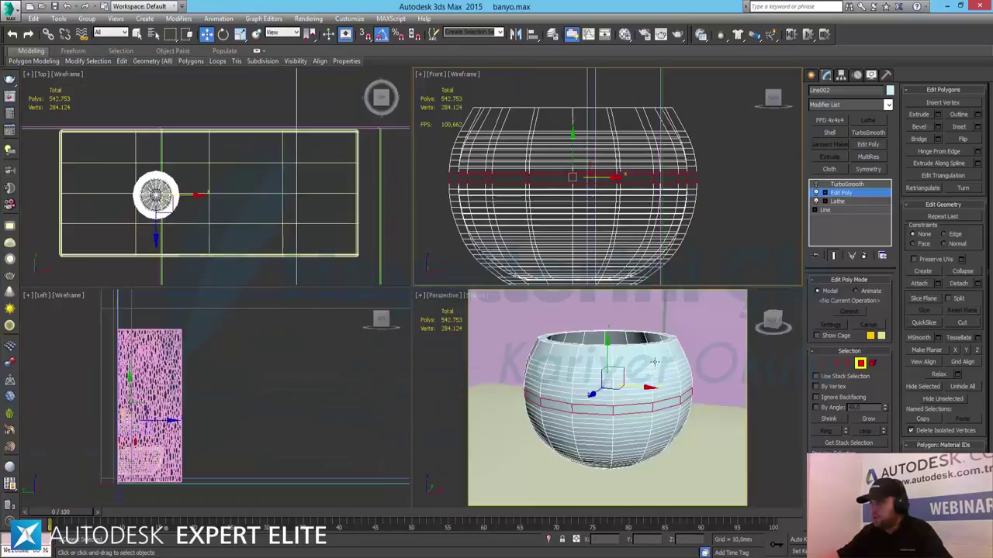
key(alt+w)
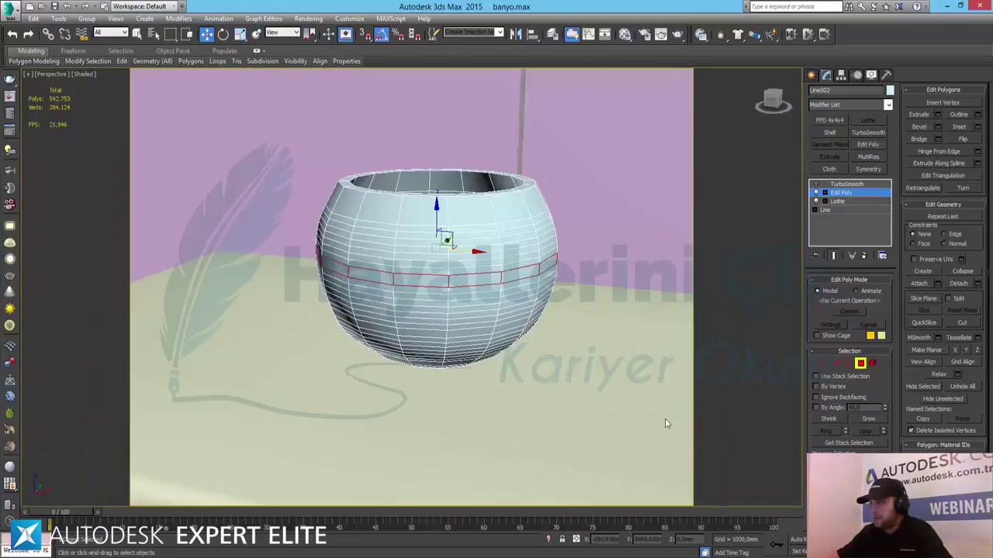
key(alt+z)
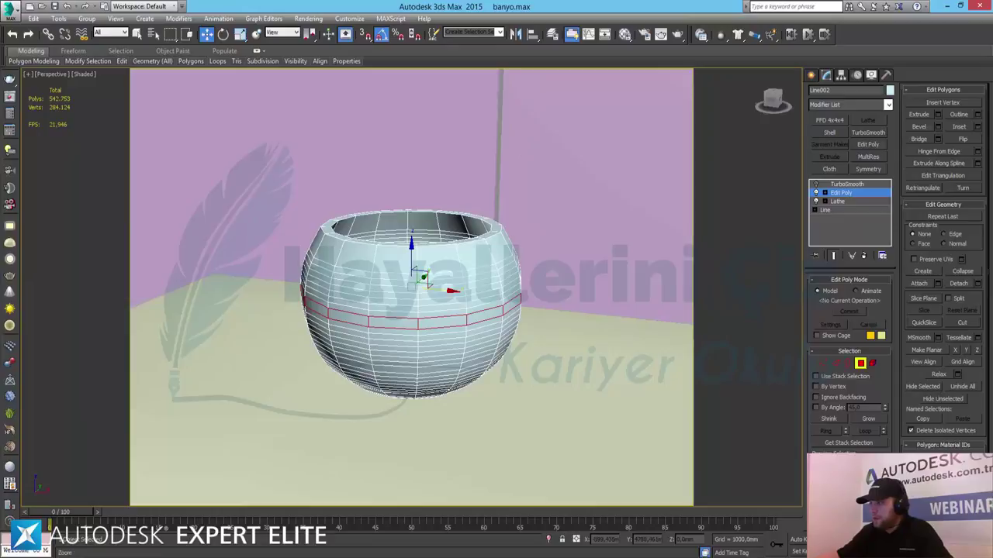
drag(427, 318, 424, 302)
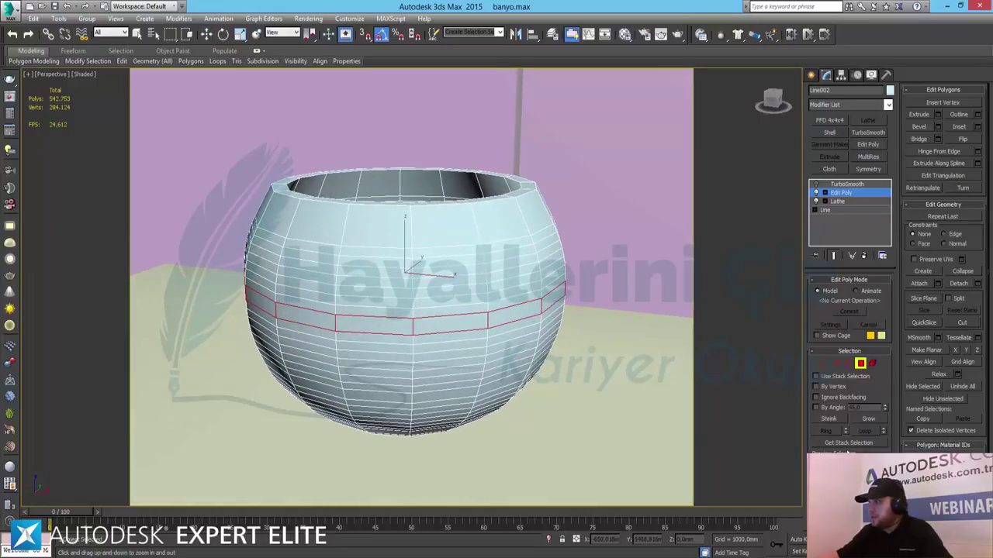
- Extrude the polygon band outward 2,112mm into a raised ridge, then exit Polygon level
click(938, 115)
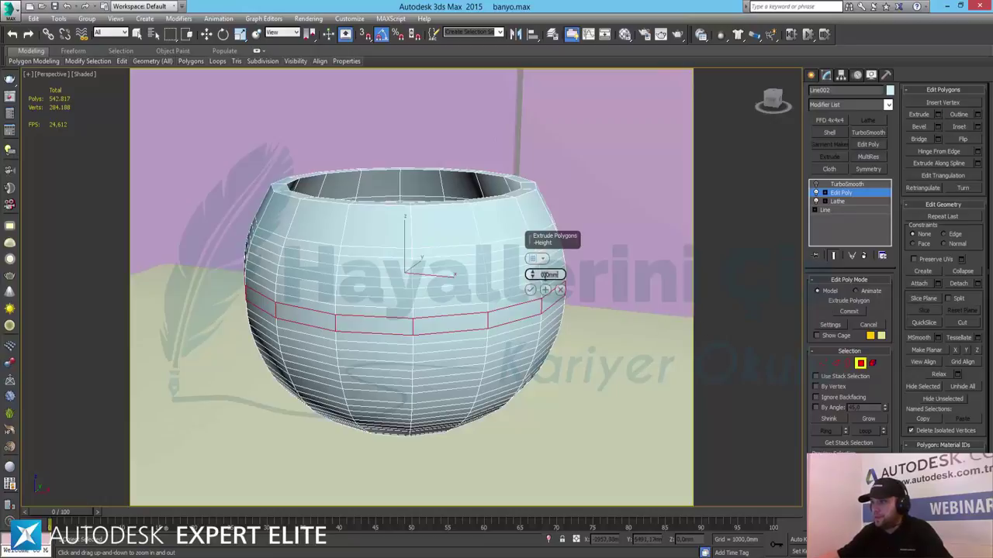
text(2)
key(Return)
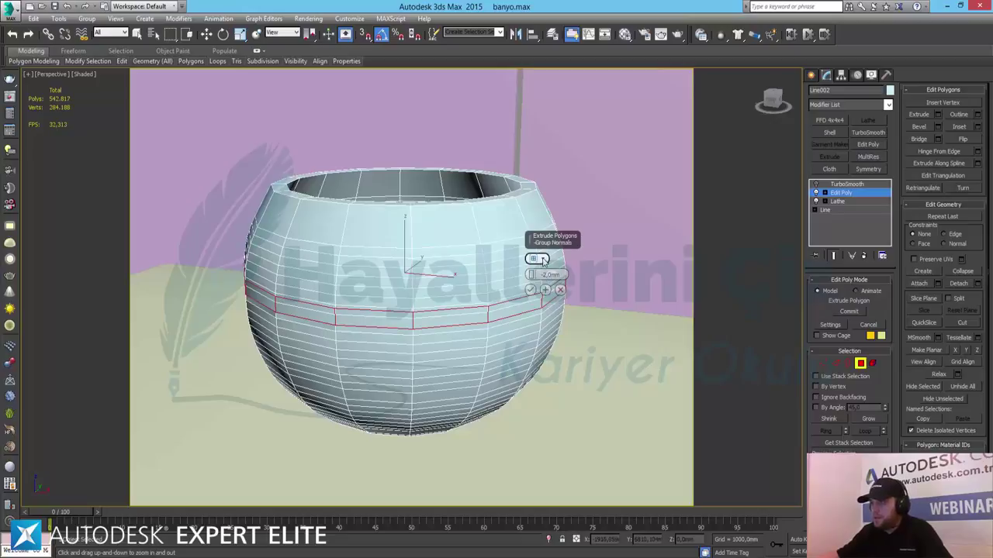
click(547, 275)
text(2)
key(Return)
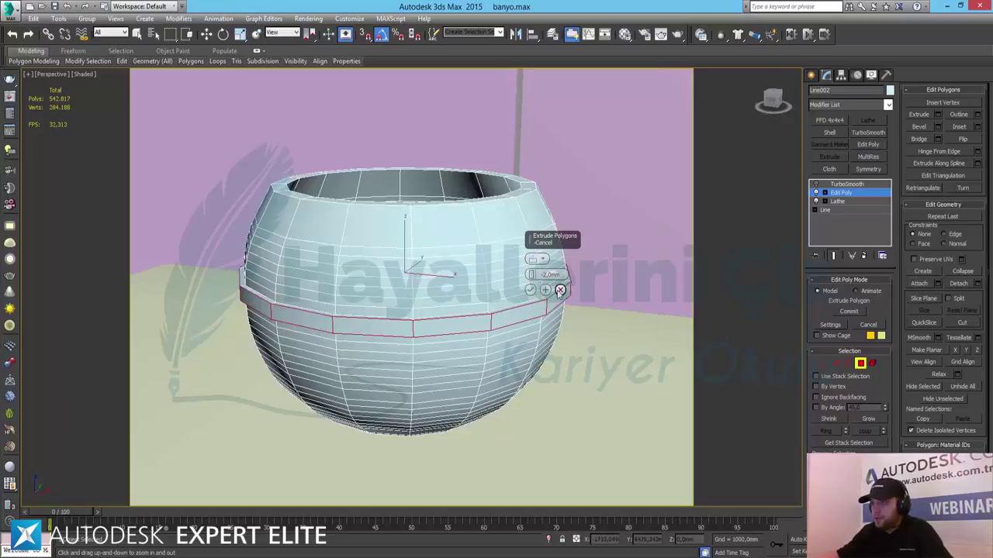
drag(532, 279, 534, 259)
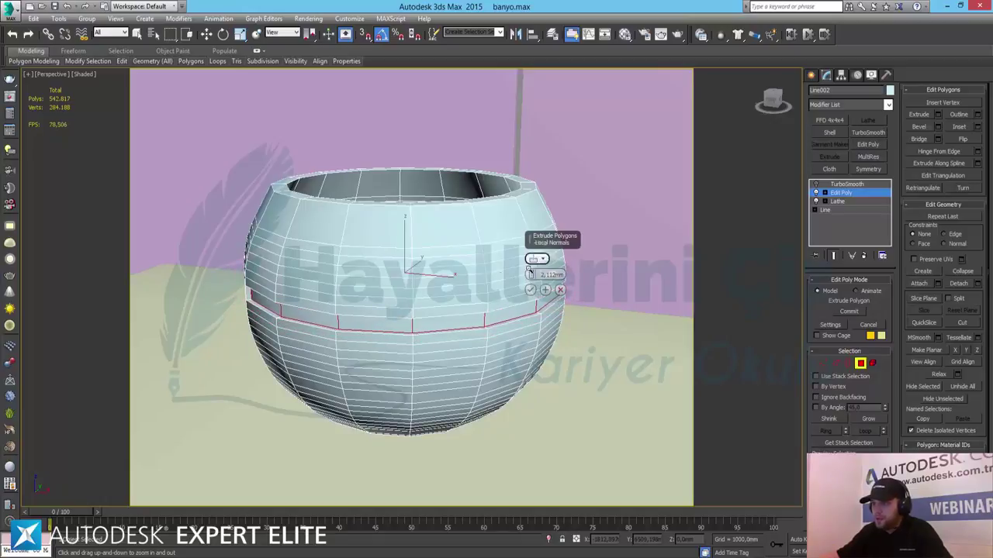
scroll(413, 276, up, 3)
scroll(413, 276, up, 3)
mouse_move(413, 276)
alt+middle_down()
mouse_move(235, 293)
mouse_move(272, 310)
alt+middle_up()
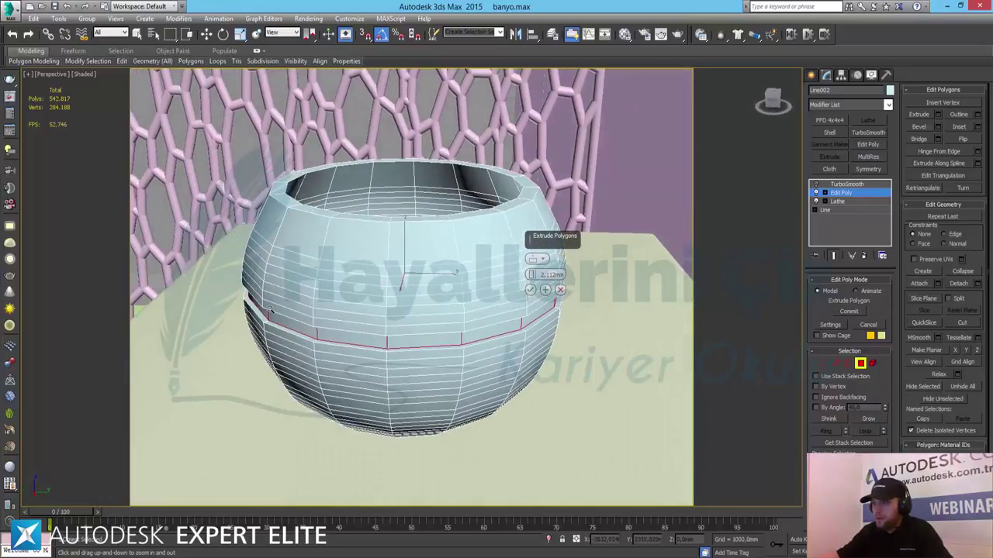
click(530, 290)
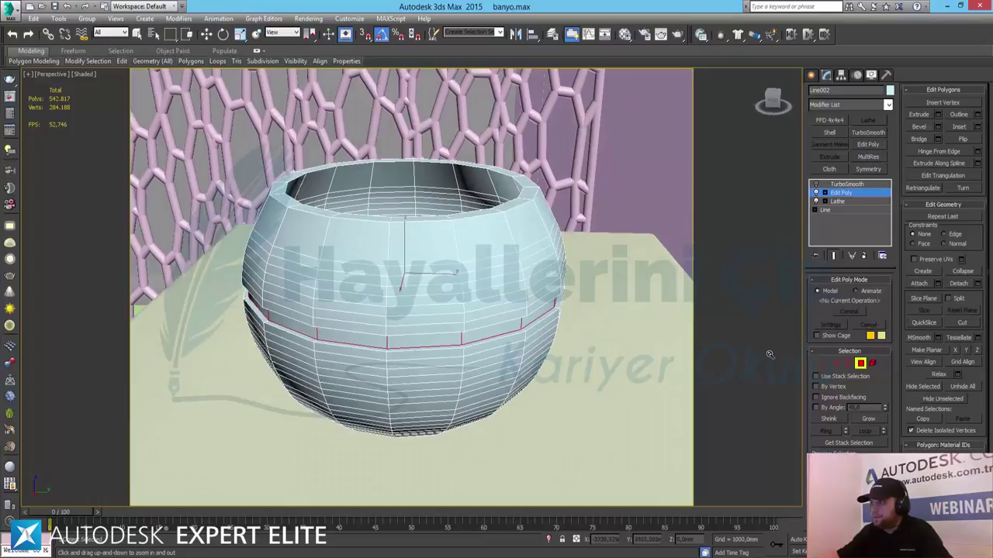
click(860, 363)
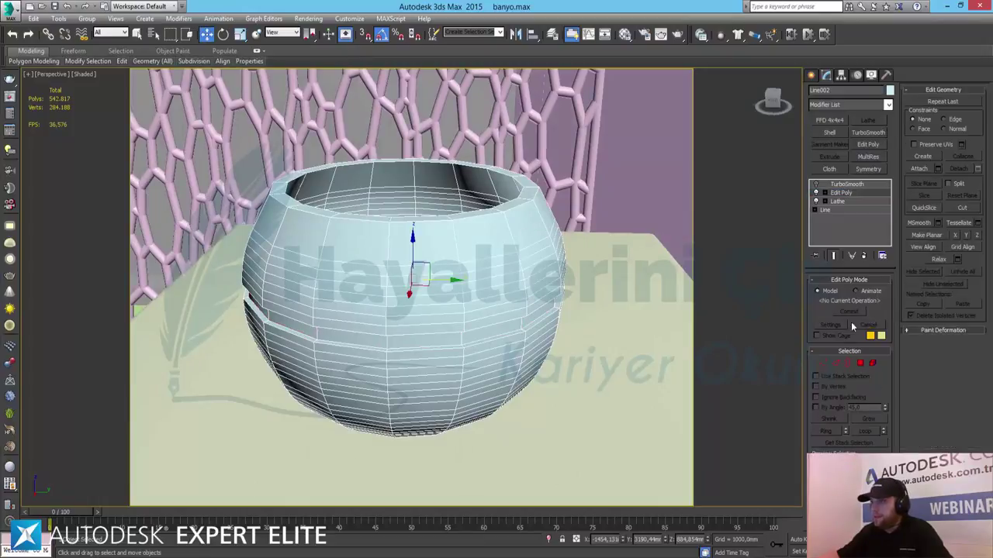
- Re-enable TurboSmooth and check the smoothed bowl from the camera and perspective views
click(815, 184)
click(849, 185)
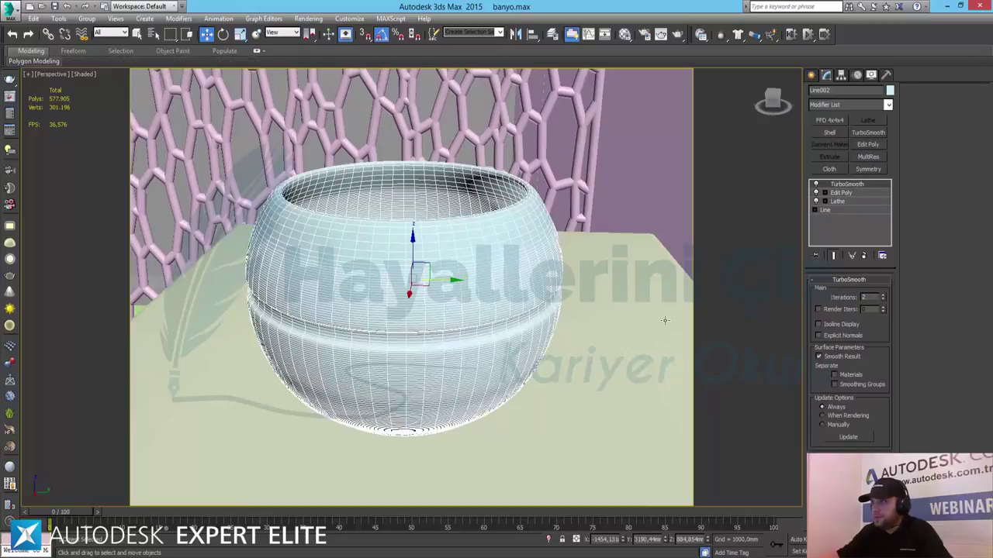
click(633, 309)
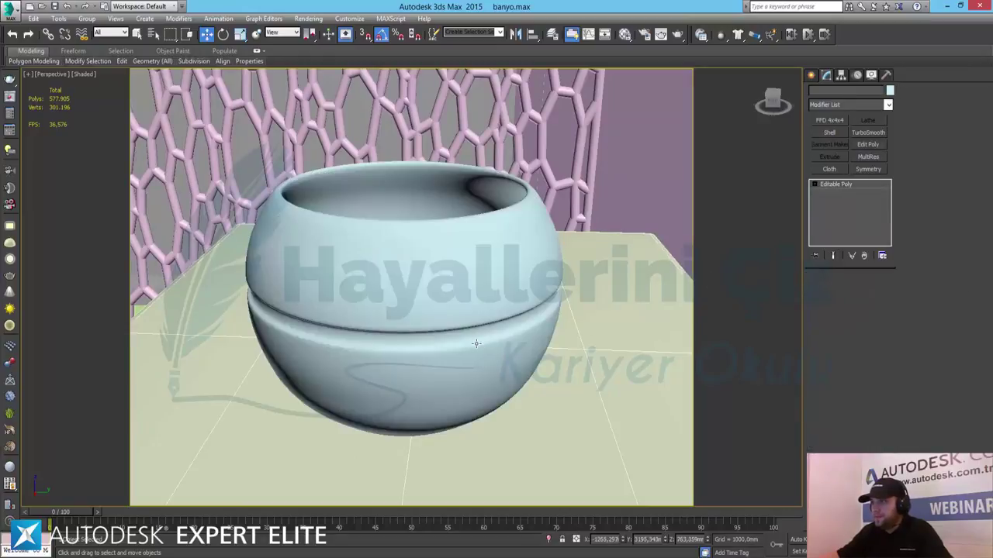
scroll(479, 341, up, 5)
click(285, 333)
key(z)
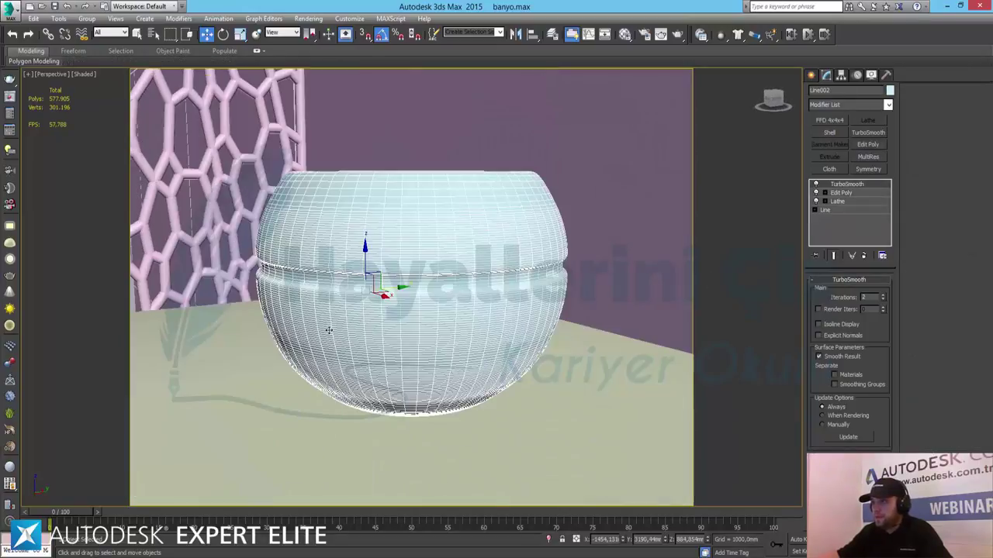
click(678, 200)
scroll(423, 298, up, 10)
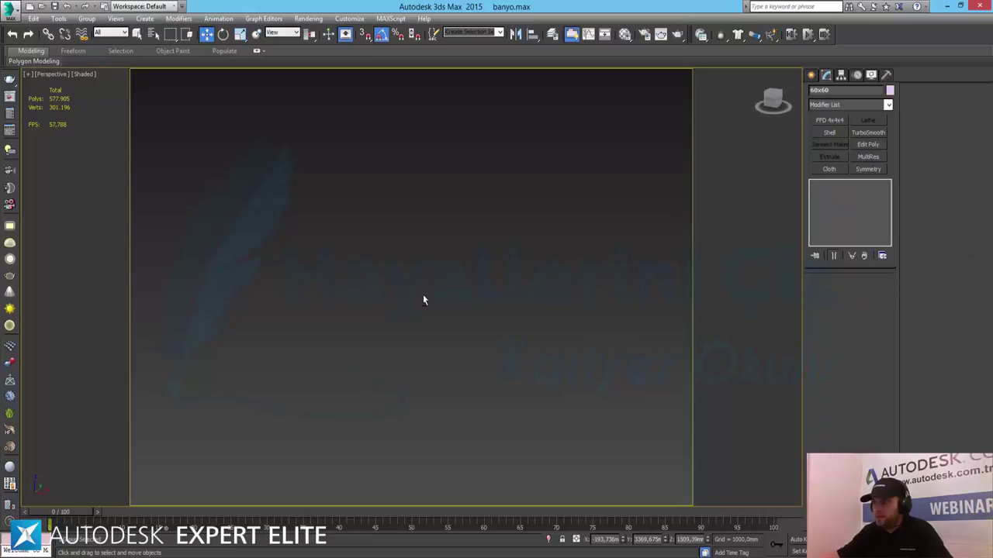
key(c)
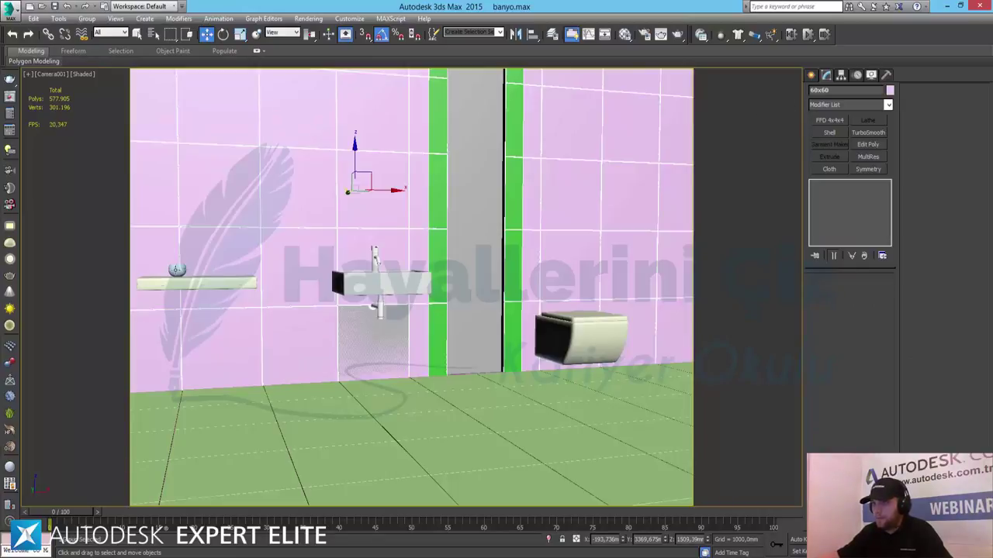
click(176, 269)
key(p)
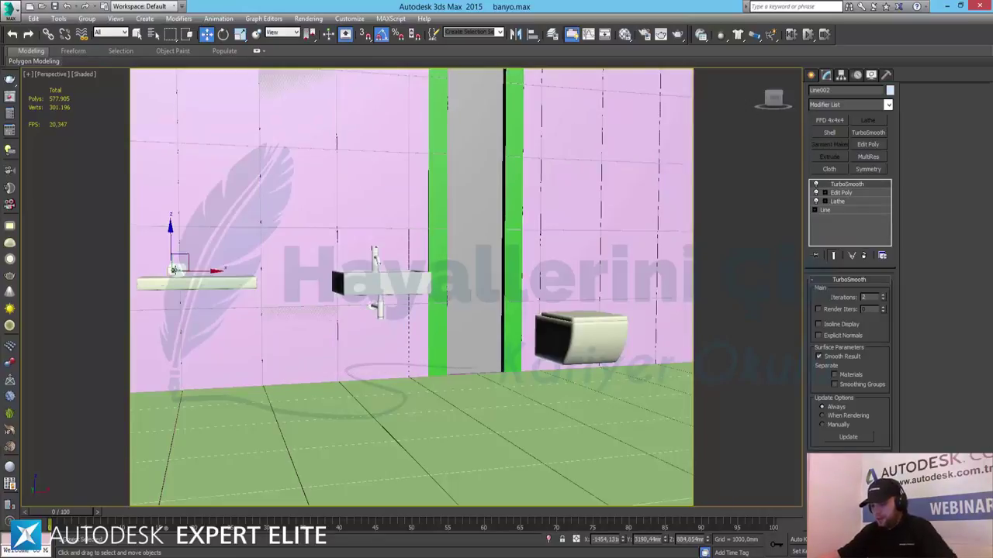
key(z)
- Examine the smoothed bowl up close, looking down into its opening
click(649, 326)
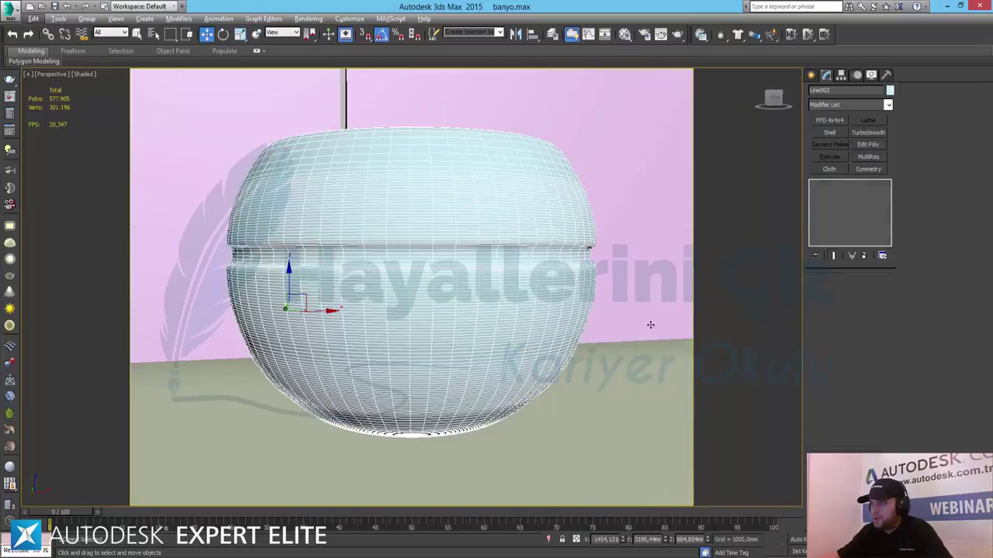
scroll(474, 247, down, 3)
click(407, 329)
key(z)
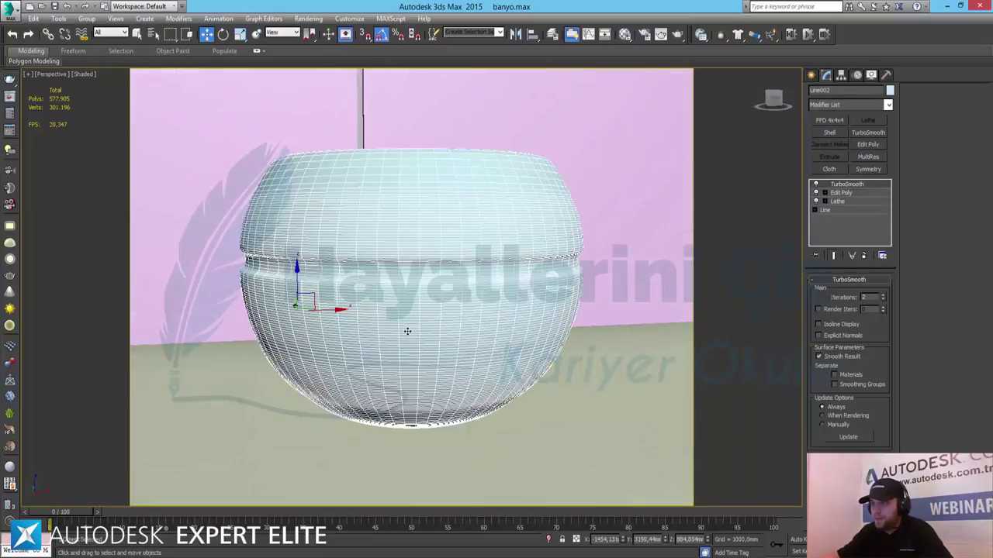
alt+middle_drag(468, 299, 436, 330)
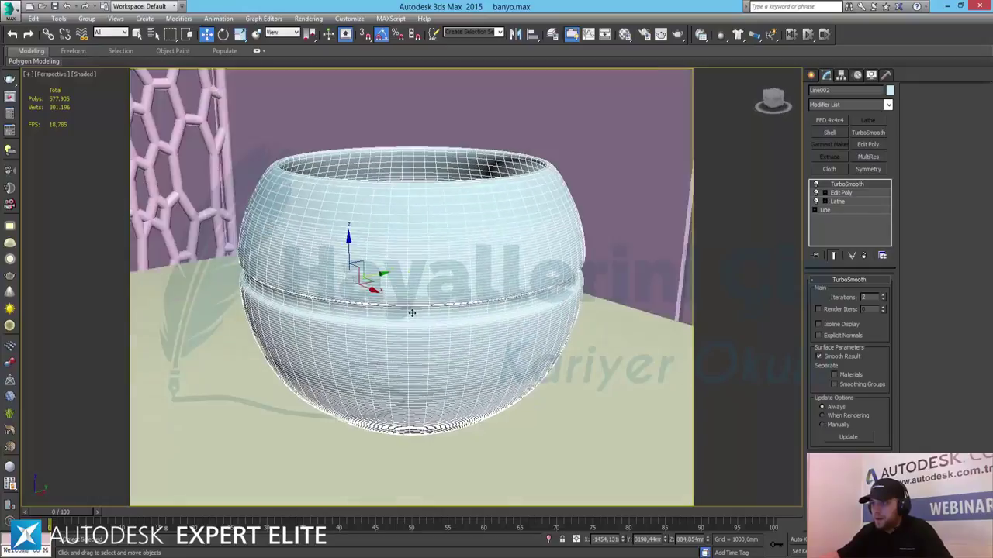
click(87, 20)
key(Escape)
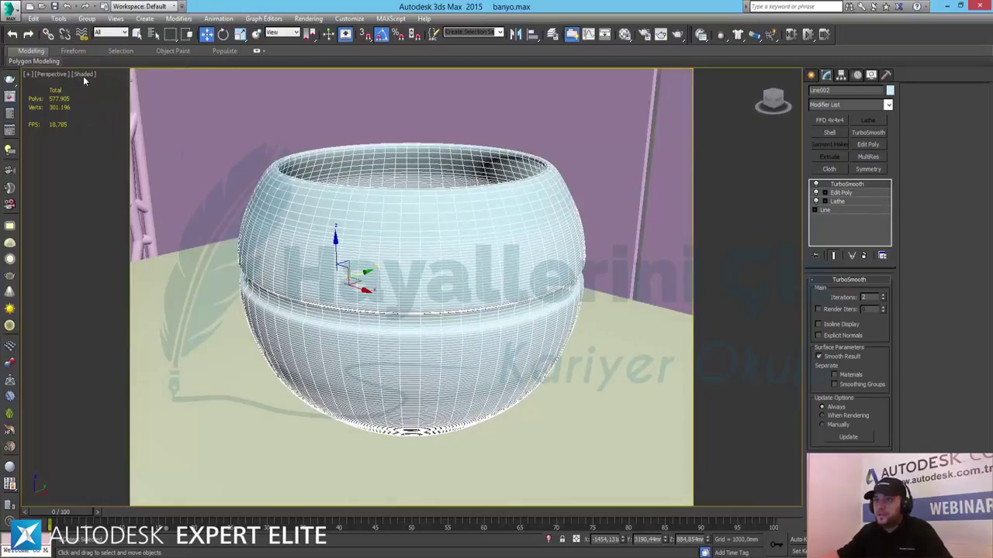
click(83, 75)
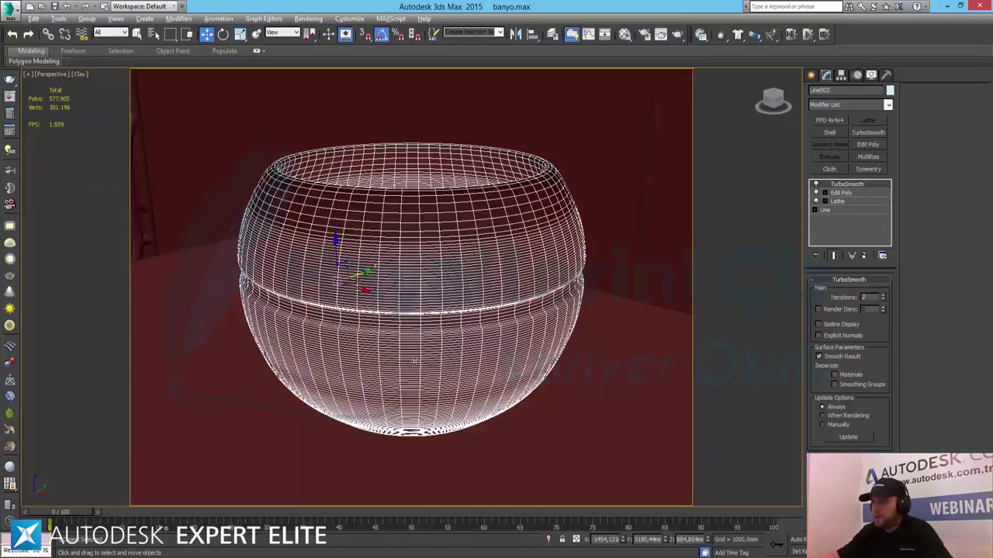
- Scale the bowl uniformly to 120% using the Offset % field
alt+middle_drag(415, 361, 448, 359)
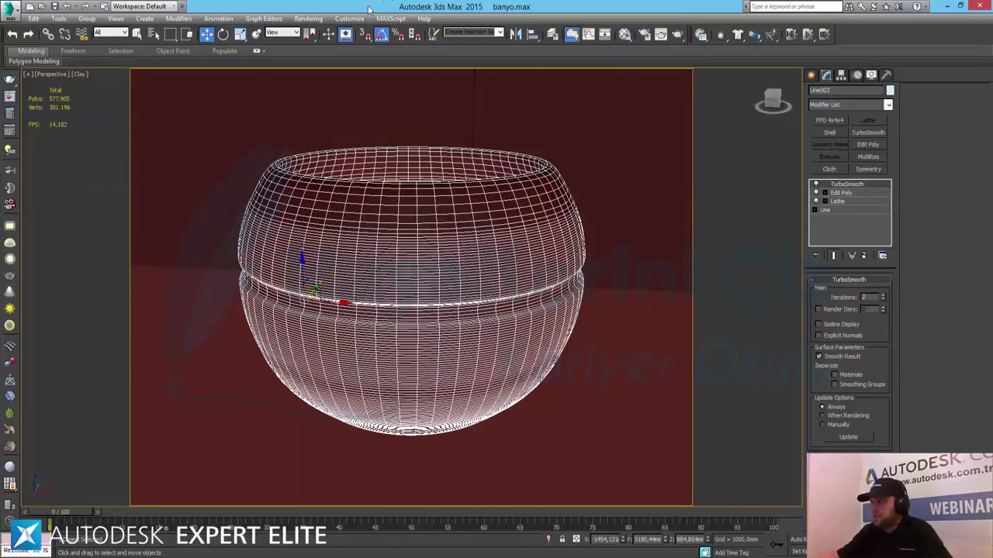
right_click(239, 34)
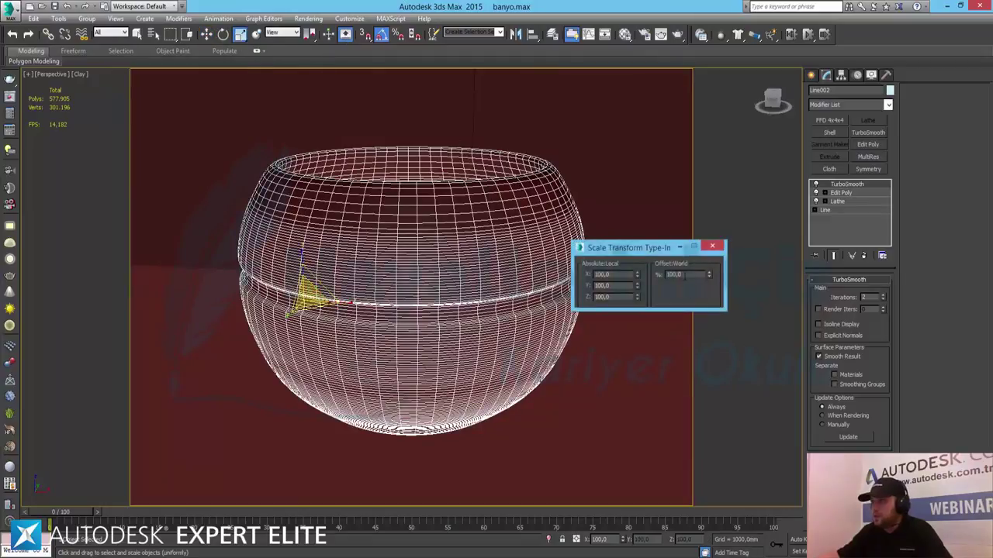
text(120)
key(Return)
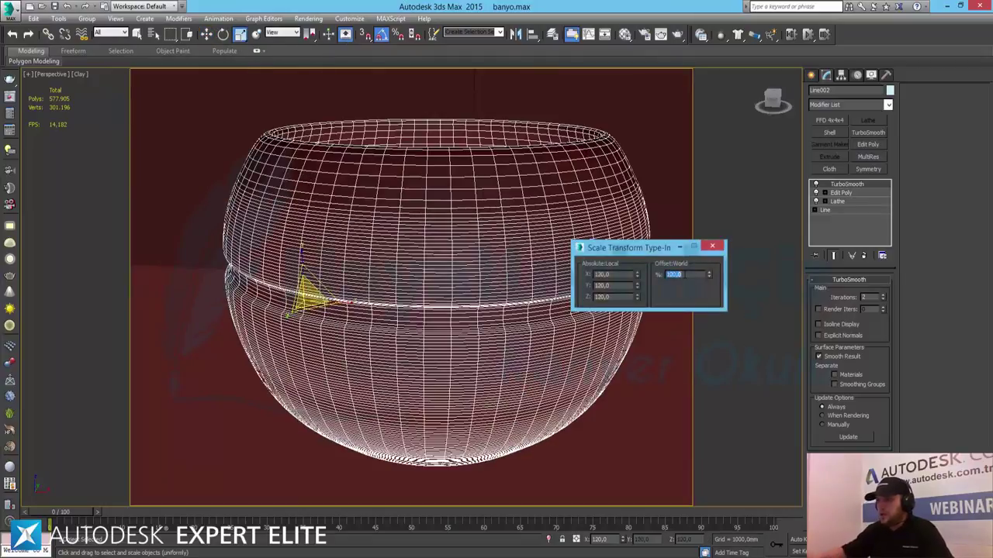
click(712, 247)
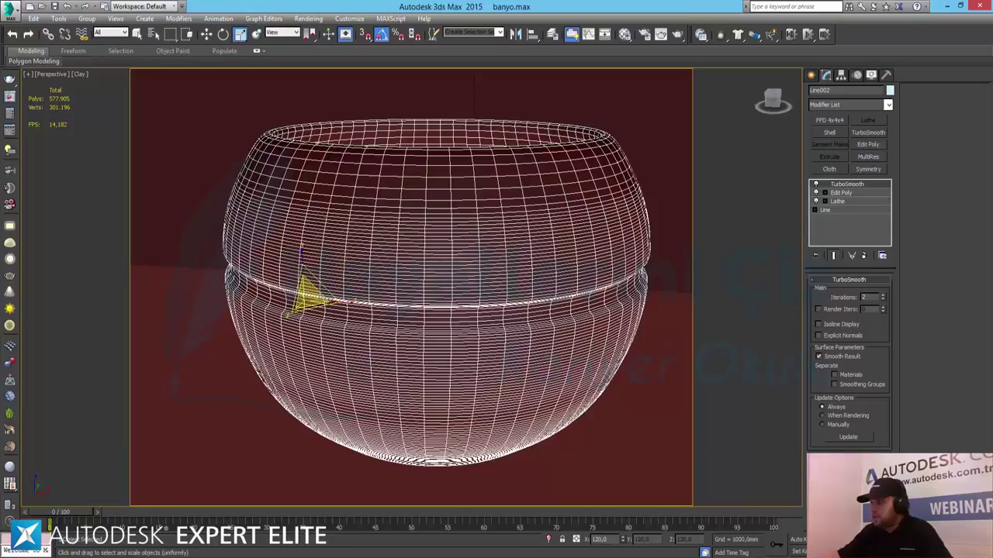
- In the maximized Front view, raise the bowl slightly onto the shelf
key(alt+w)
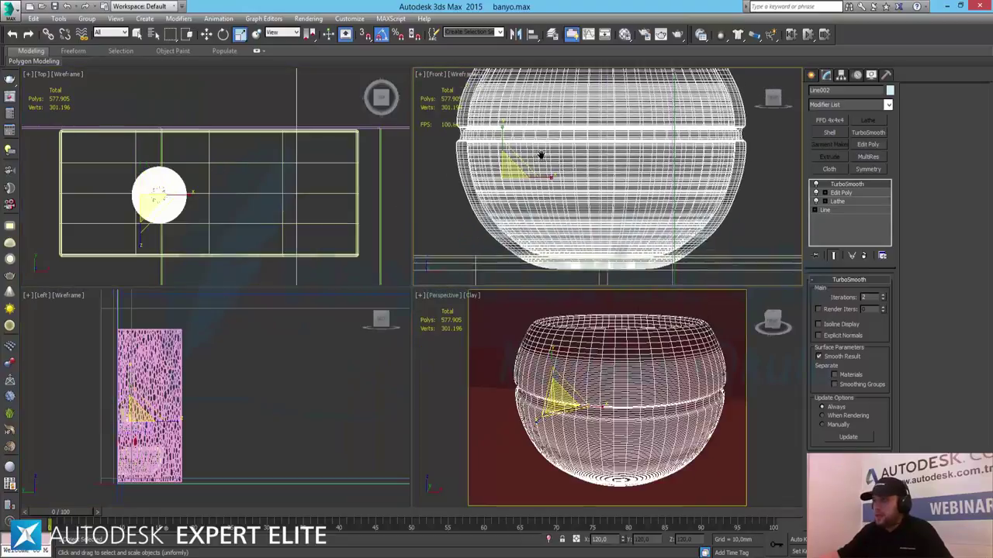
scroll(608, 177, down, 3)
scroll(543, 161, down, 2)
key(w)
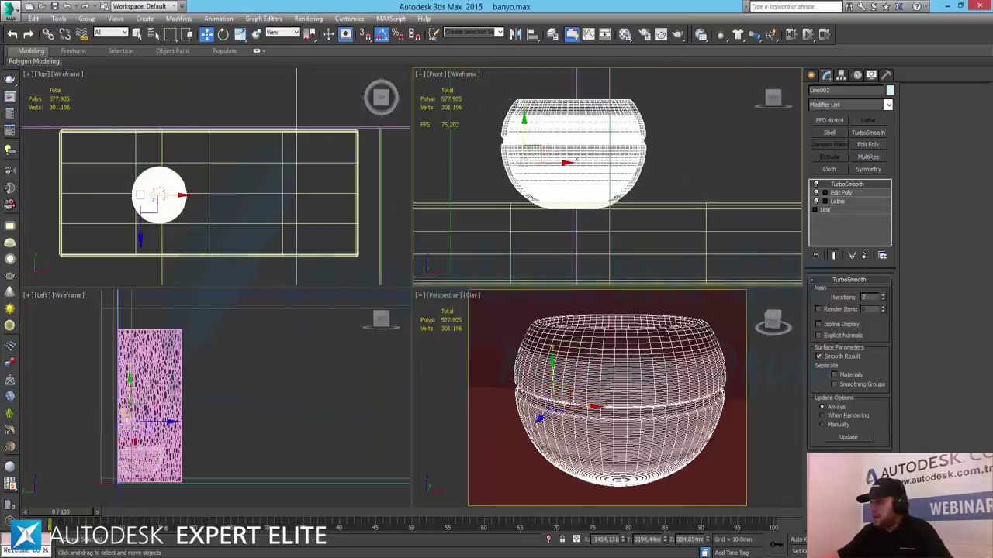
key(alt+w)
drag(244, 231, 242, 219)
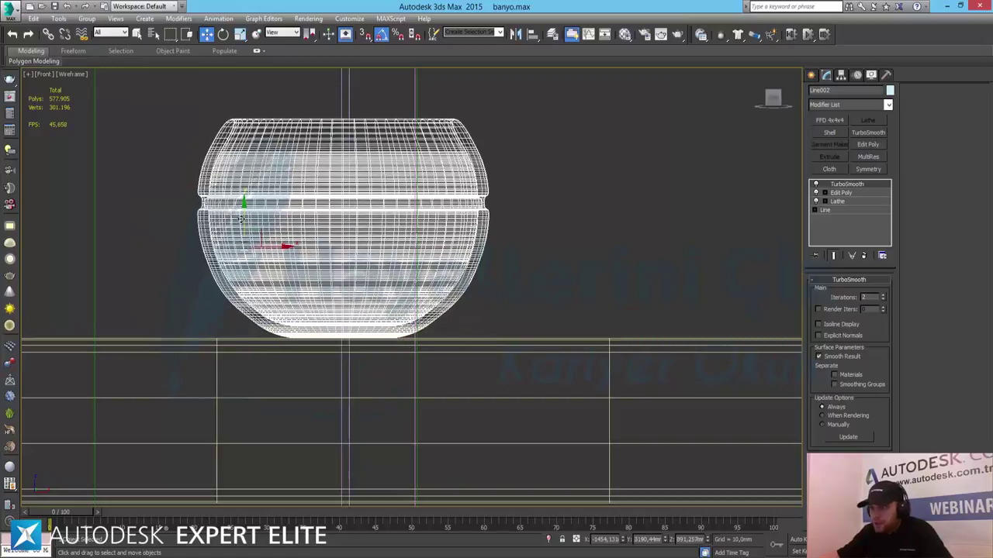
- Shift-drag a copy of the bowl to its right along the shelf
middle_drag(635, 343, 454, 367)
scroll(455, 368, down, 3)
middle_drag(559, 383, 417, 388)
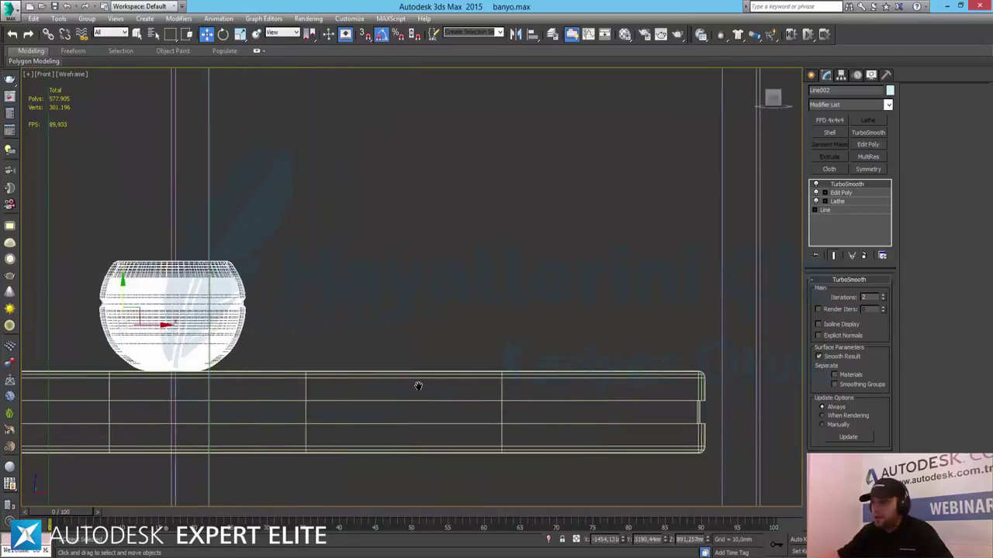
mouse_move(157, 327)
shift+mouse_down()
mouse_move(327, 324)
mouse_move(512, 348)
shift+mouse_up()
- Confirm the two bowl copies and scale the middle bowl by 200%, then 75%
click(498, 329)
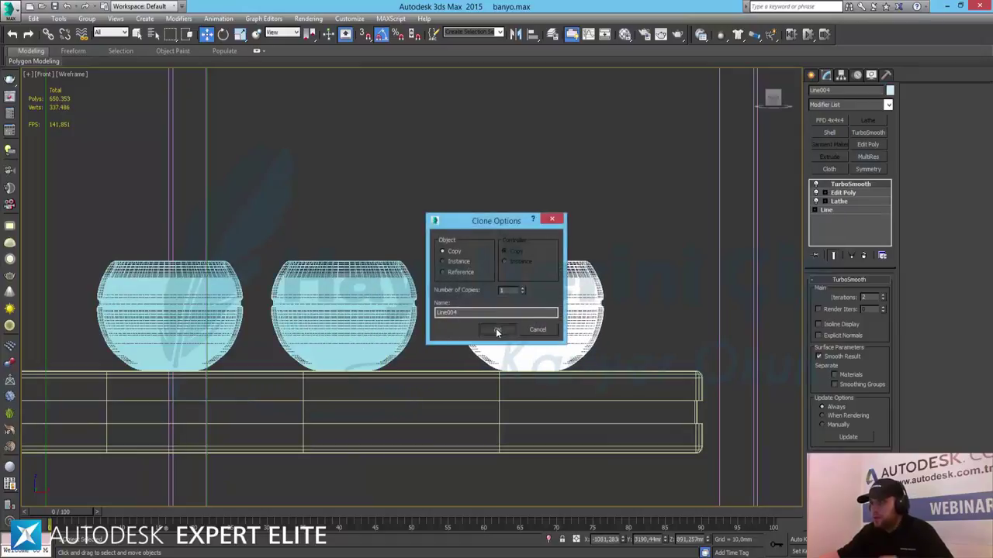
click(497, 329)
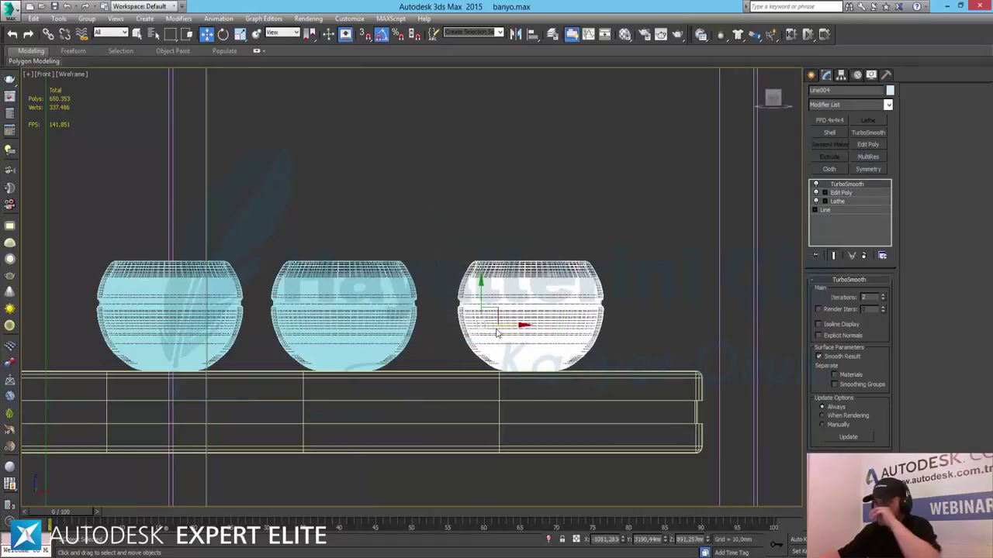
click(349, 289)
right_click(240, 35)
text(50)
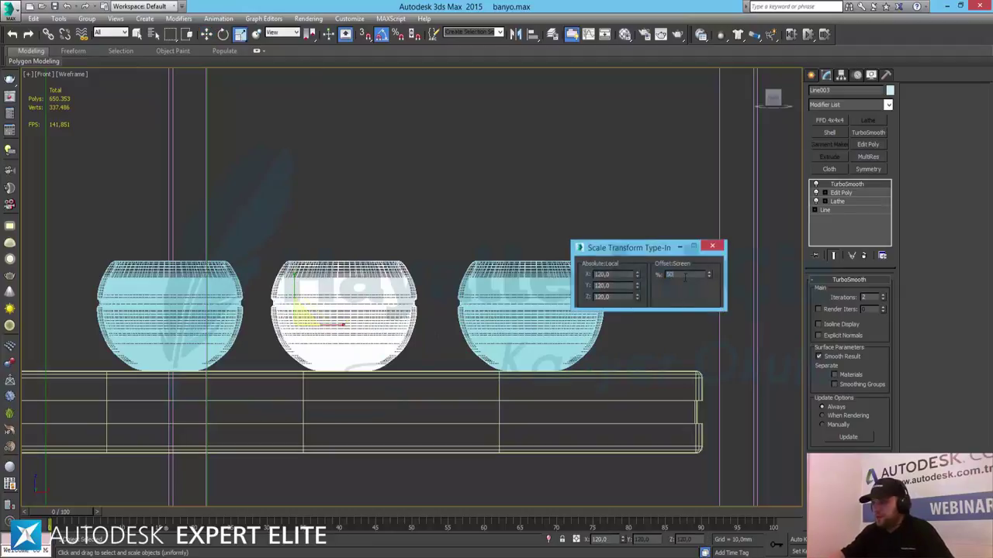
key(Return)
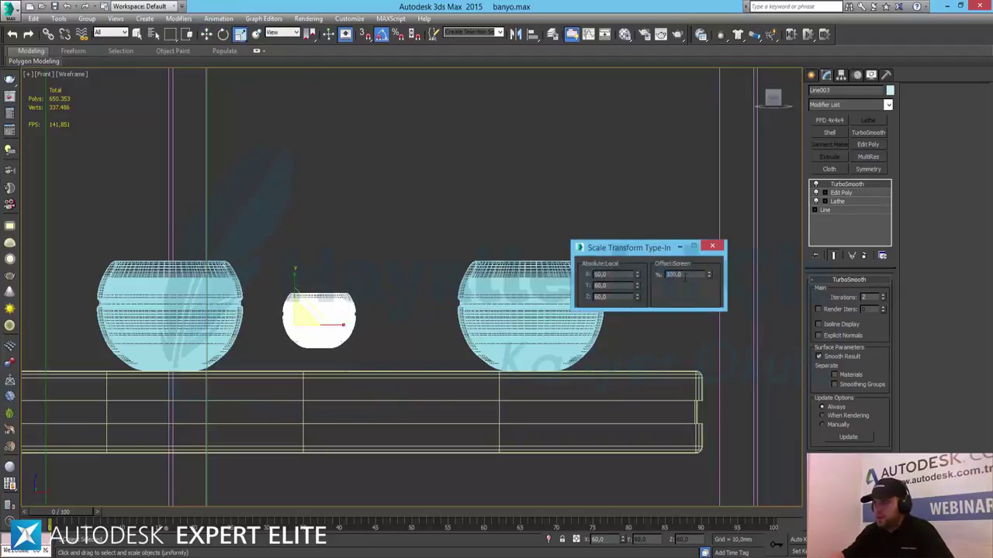
text(200)
key(Return)
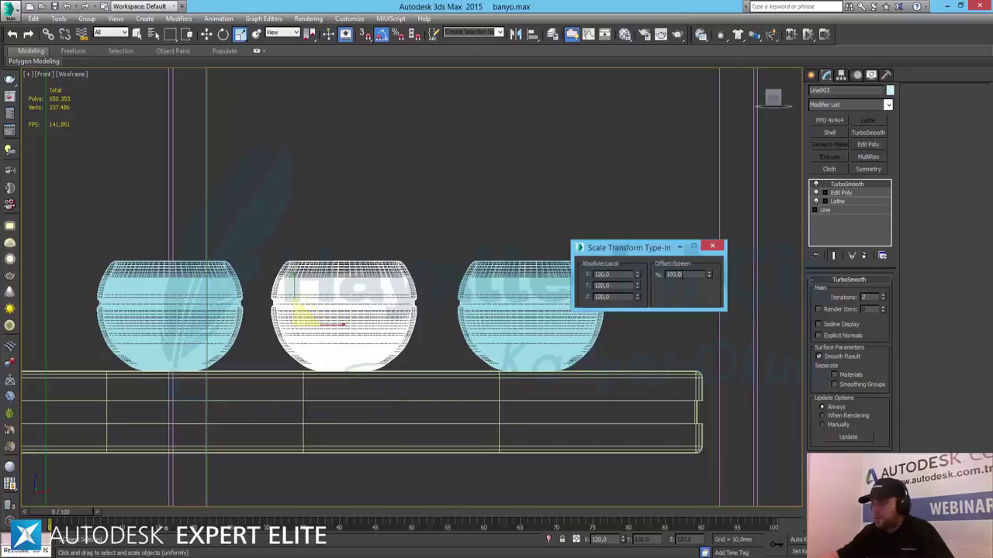
double_click(673, 275)
key(Return)
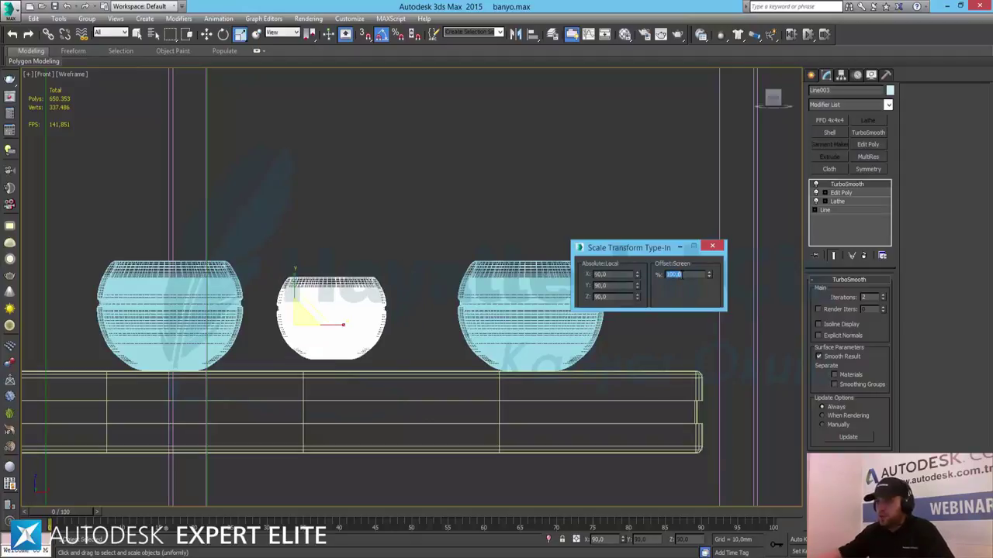
- Scale the right bowl down to 50% with the Scale Type-In
click(504, 323)
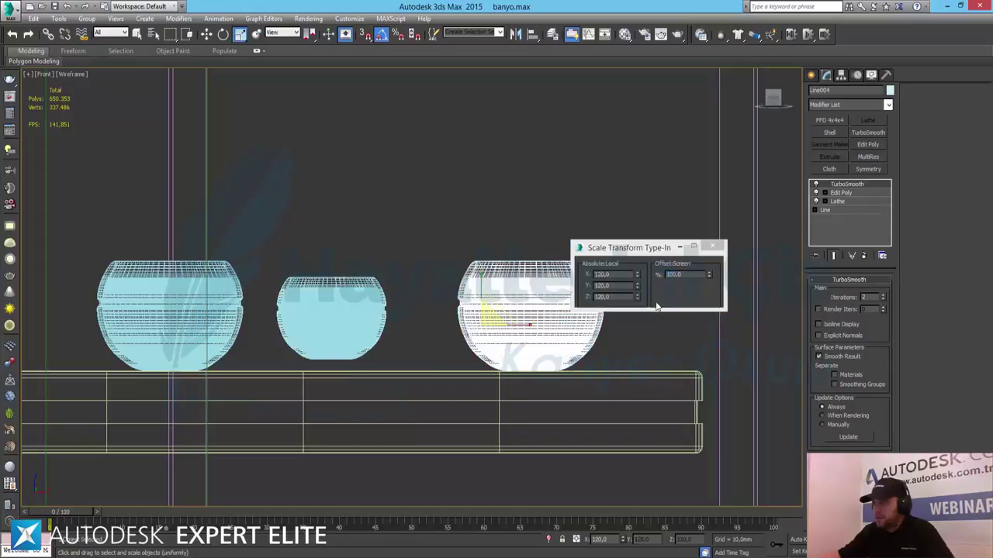
click(691, 277)
text(50)
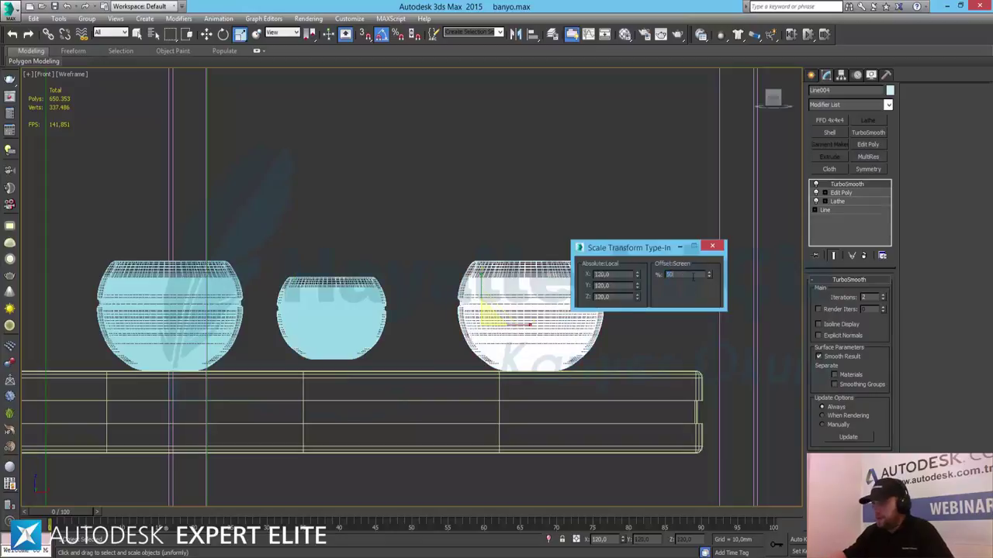
key(Return)
click(713, 245)
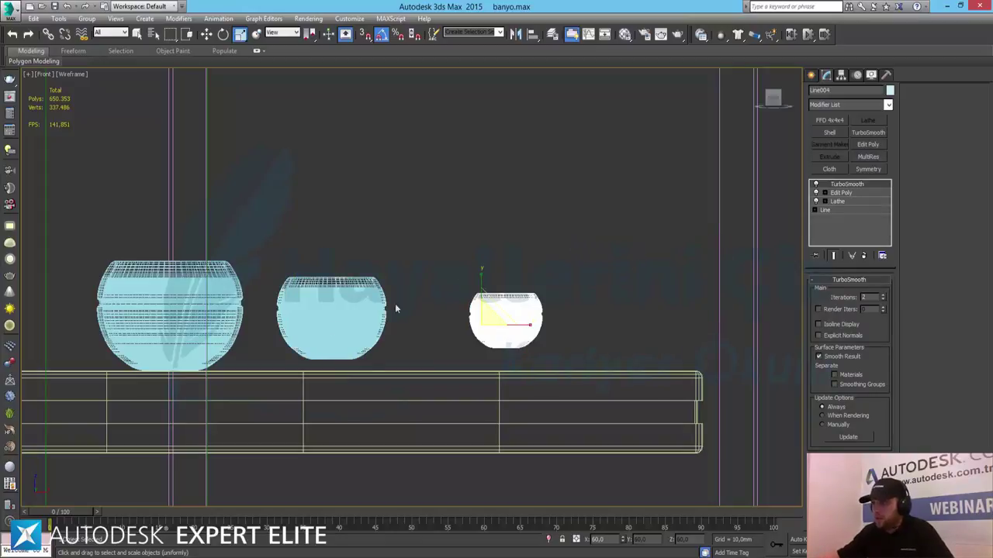
- Move the middle and right bowls down so both rest on the shelf
key(w)
click(317, 294)
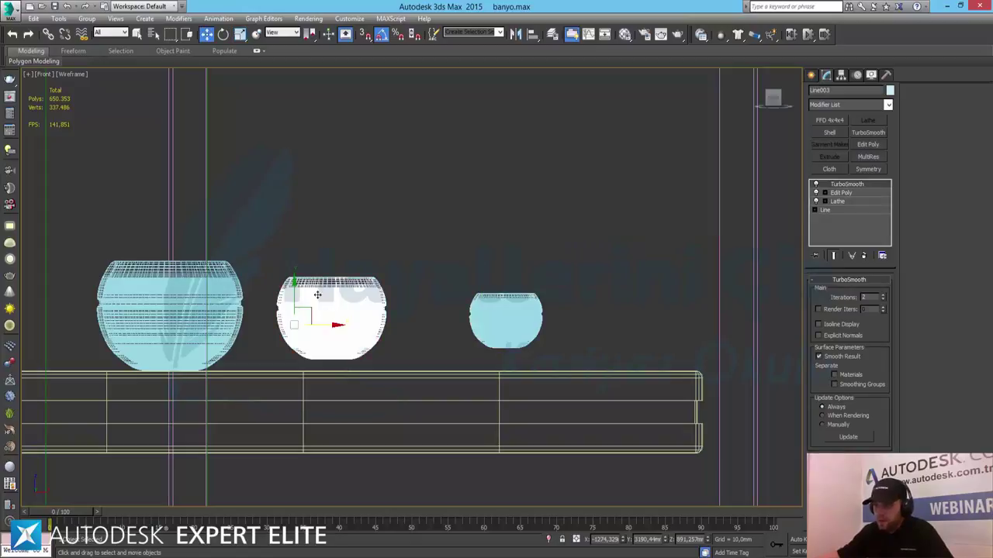
drag(293, 297, 293, 310)
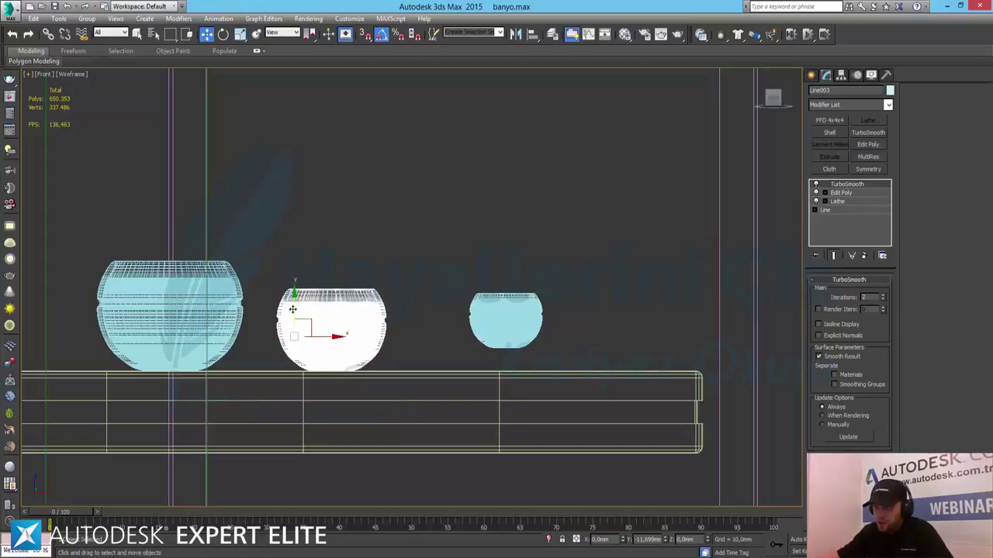
click(486, 326)
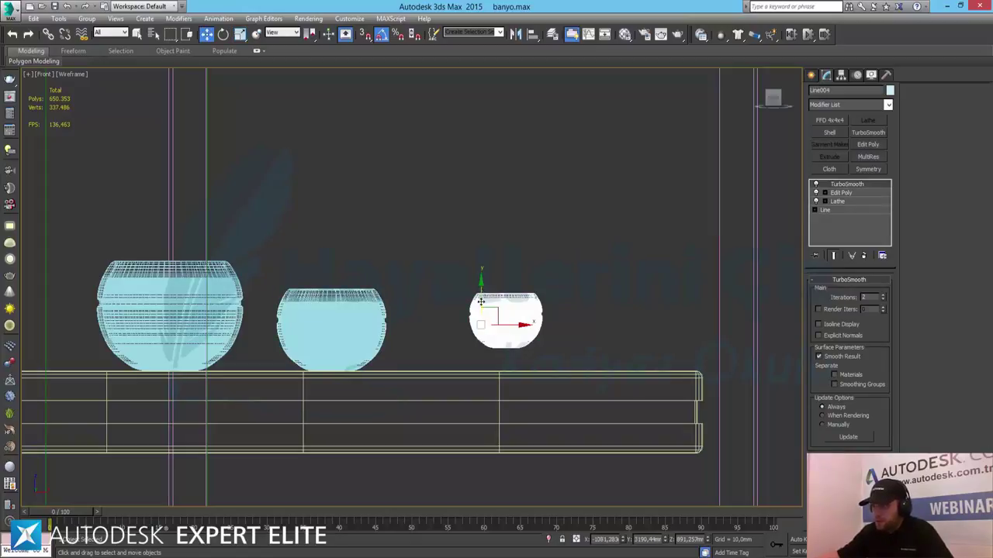
mouse_move(481, 301)
mouse_down()
mouse_move(525, 338)
mouse_move(474, 350)
mouse_up()
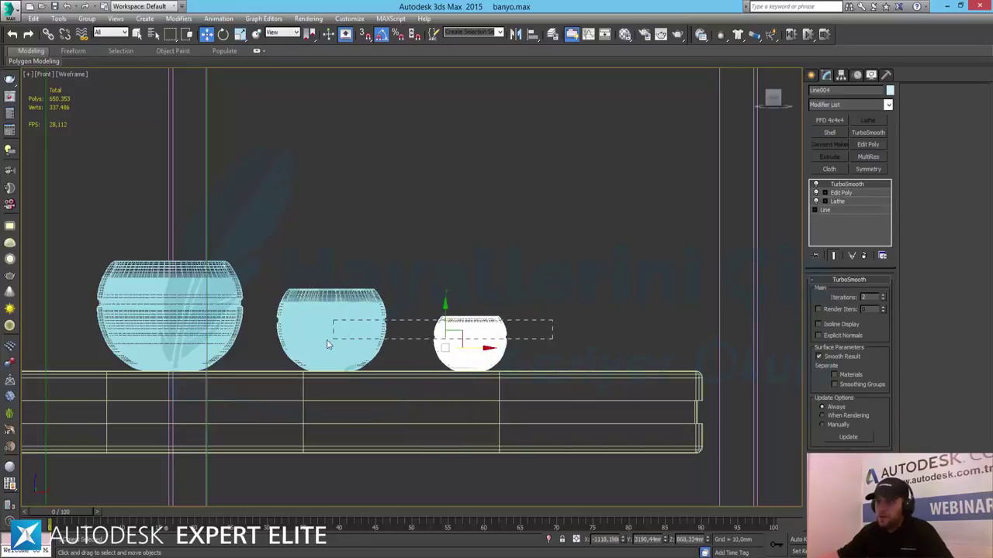
drag(327, 345, 328, 345)
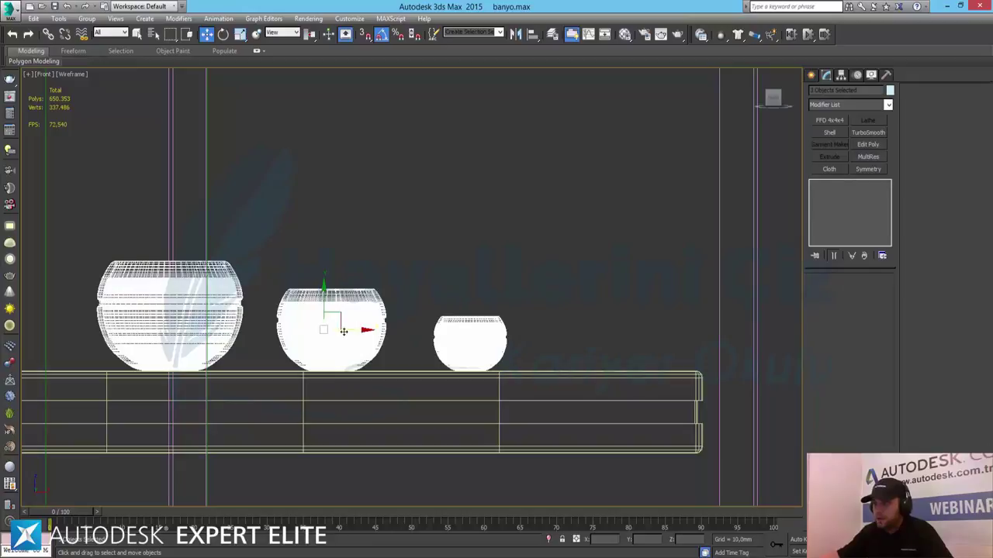
mouse_move(371, 356)
middle_down()
mouse_move(437, 333)
mouse_move(354, 333)
middle_up()
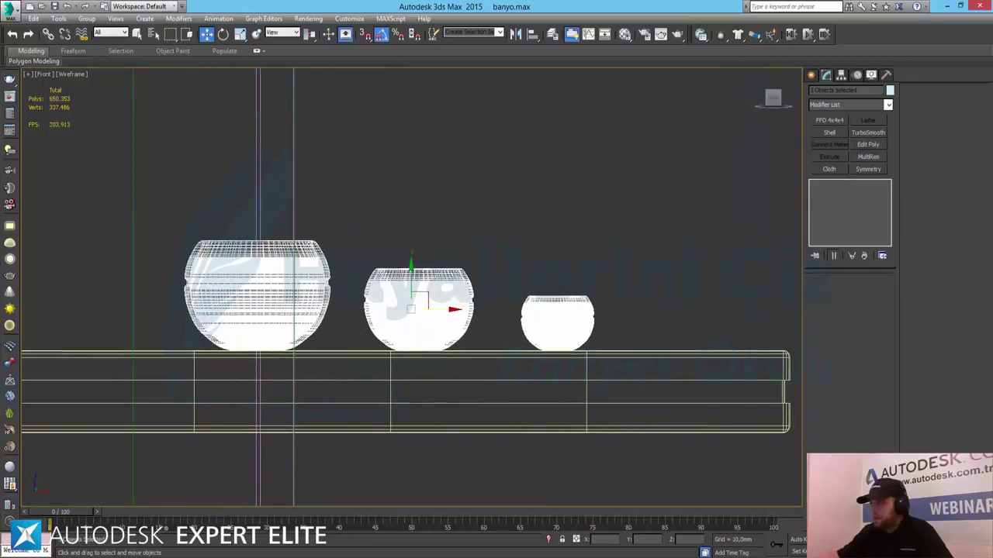
- Pan and zoom the viewports to the lidded box and maximize the Front view
key(alt+w)
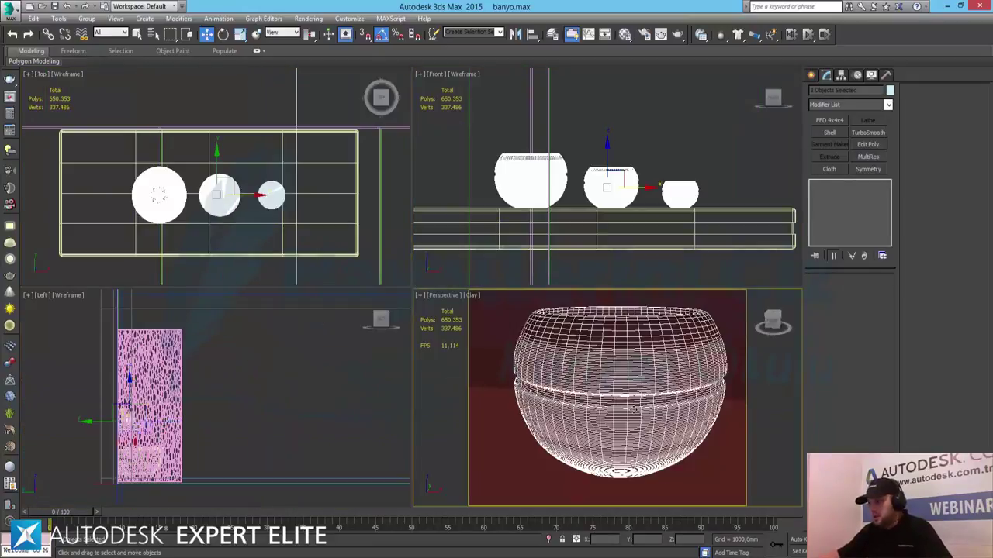
scroll(633, 410, down, 5)
scroll(633, 409, down, 3)
scroll(633, 410, down, 2)
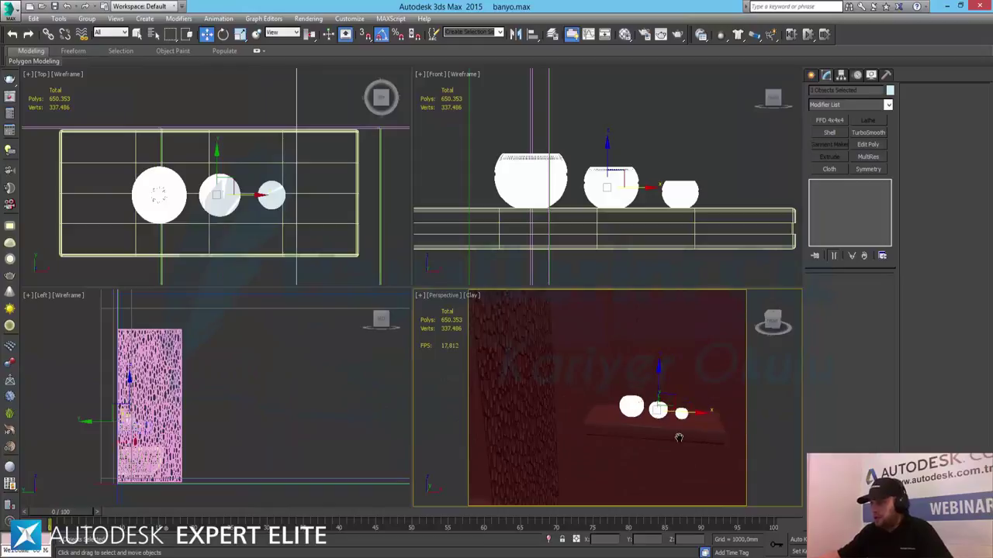
mouse_move(661, 429)
middle_down()
mouse_move(474, 401)
mouse_move(591, 424)
middle_up()
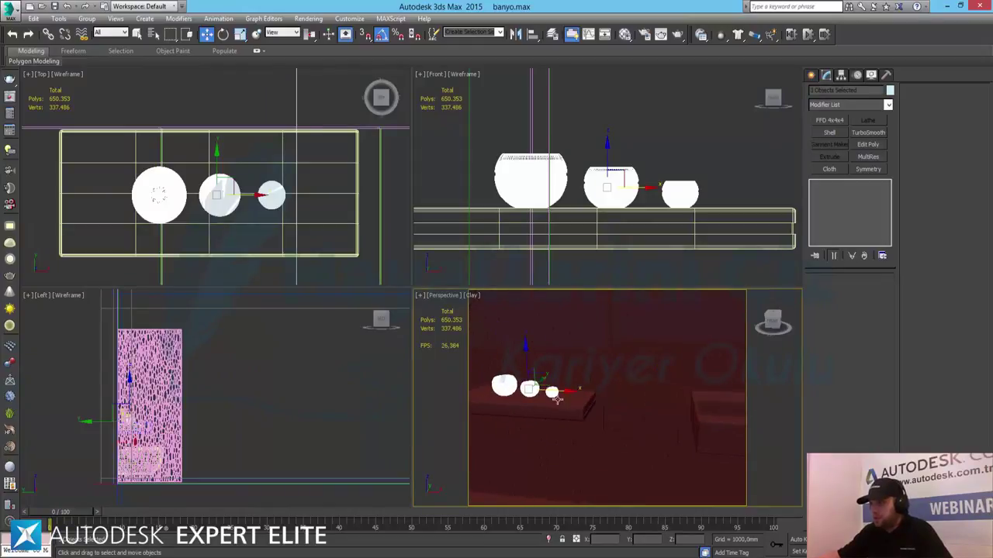
scroll(683, 421, down, 2)
scroll(551, 412, up, 3)
scroll(702, 406, up, 3)
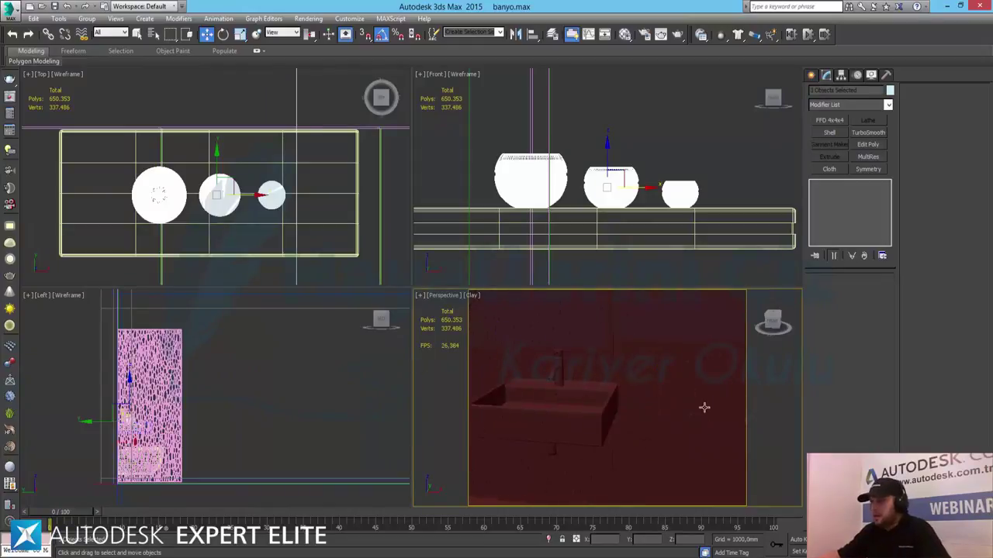
scroll(607, 378, up, 3)
scroll(667, 402, up, 1)
scroll(736, 220, down, 3)
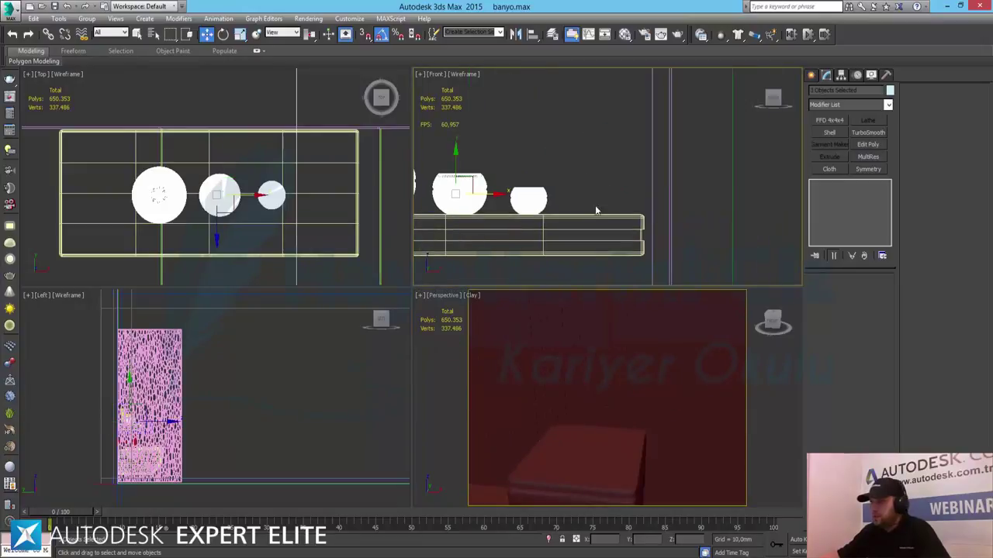
scroll(667, 194, down, 3)
mouse_move(667, 195)
middle_down()
mouse_move(556, 191)
mouse_move(568, 190)
middle_up()
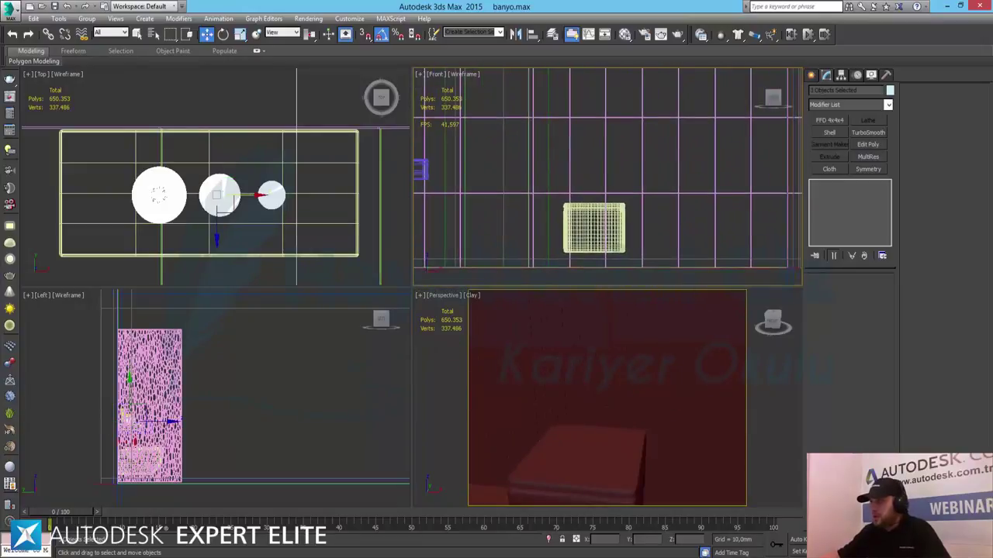
key(alt+w)
scroll(468, 348, up, 1)
scroll(481, 349, up, 2)
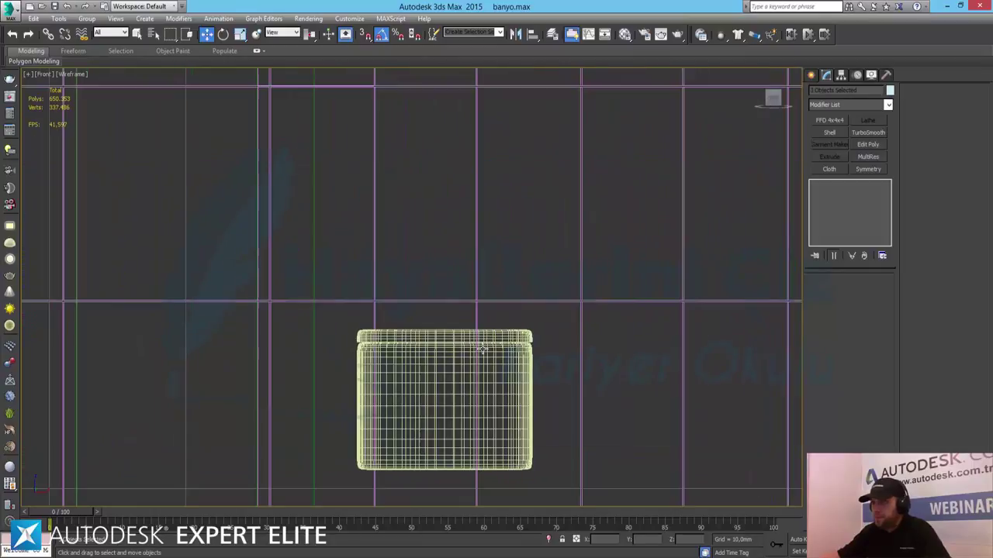
- Select the lid and box body and shift them slightly right along X
click(429, 337)
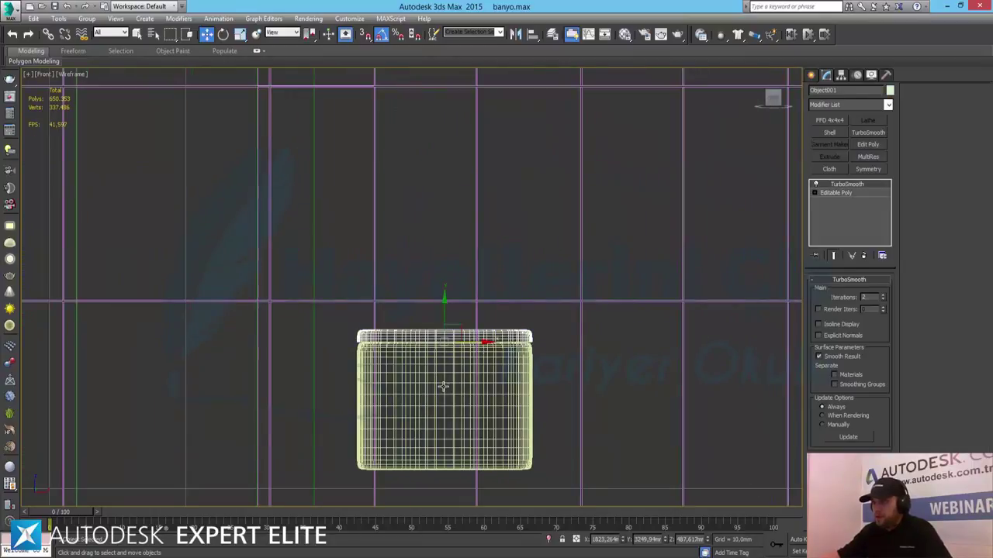
ctrl+click(473, 363)
drag(475, 371, 507, 372)
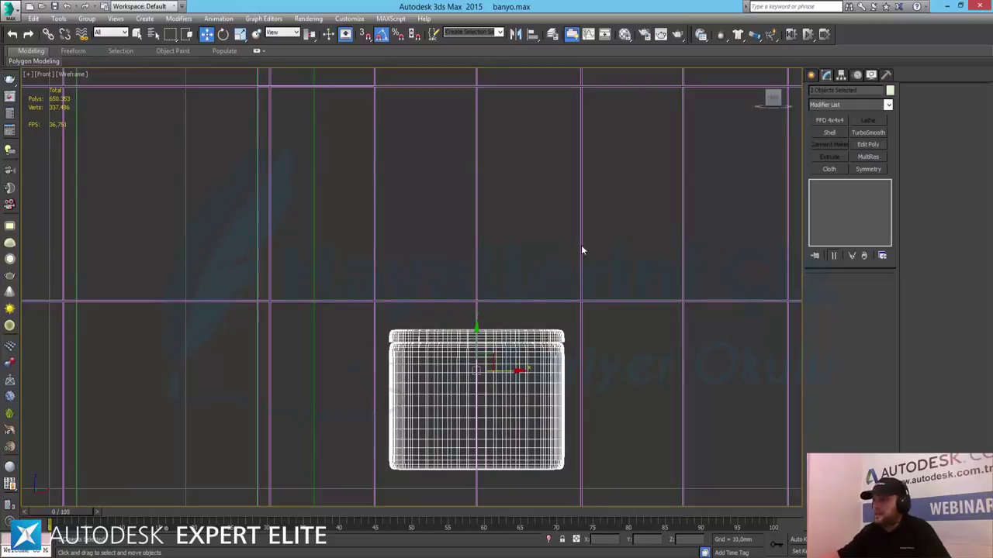
scroll(585, 248, down, 4)
- Draw a tall rectangle spline right of the box, setting its length to 750, then 850 mm
middle_drag(587, 248, 563, 264)
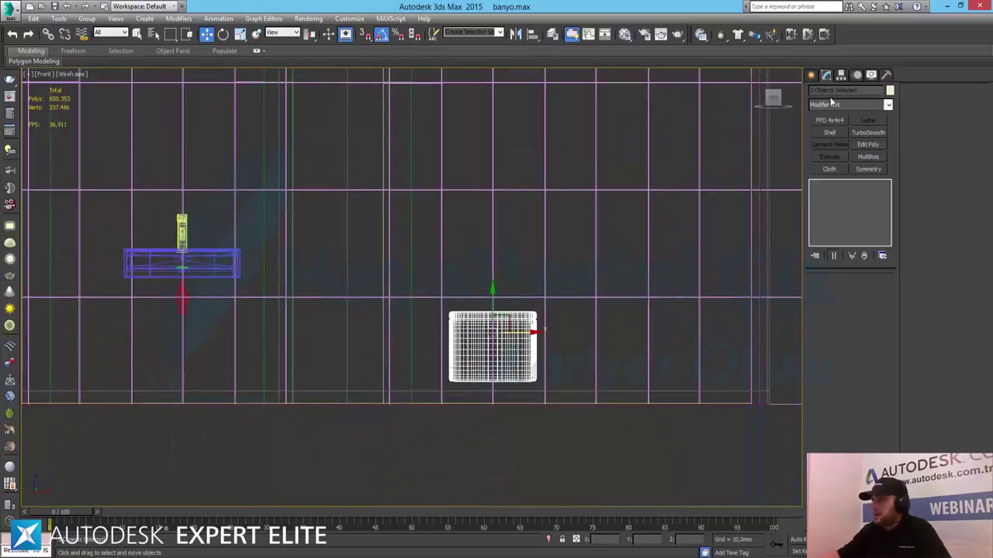
click(811, 76)
click(869, 152)
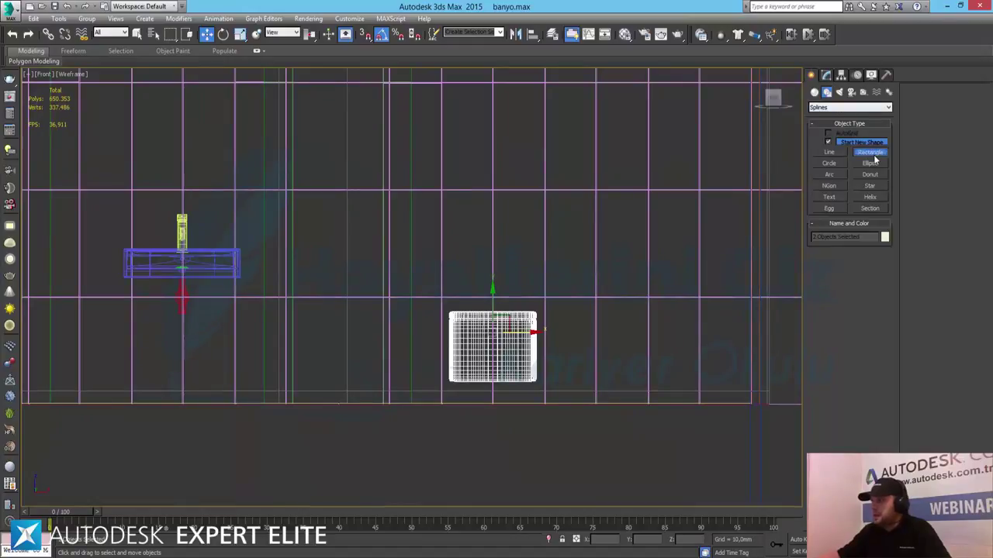
drag(574, 269, 602, 371)
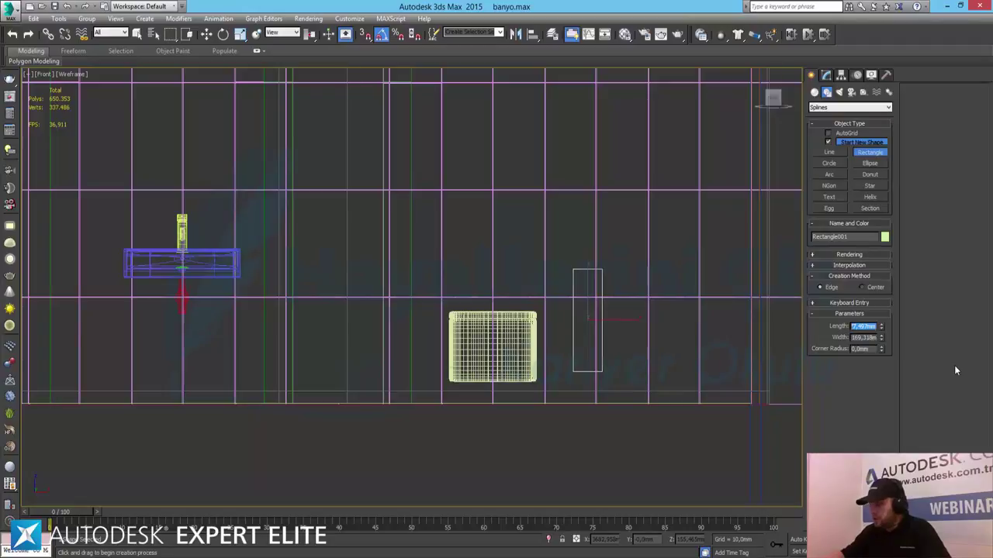
text(750)
key(Return)
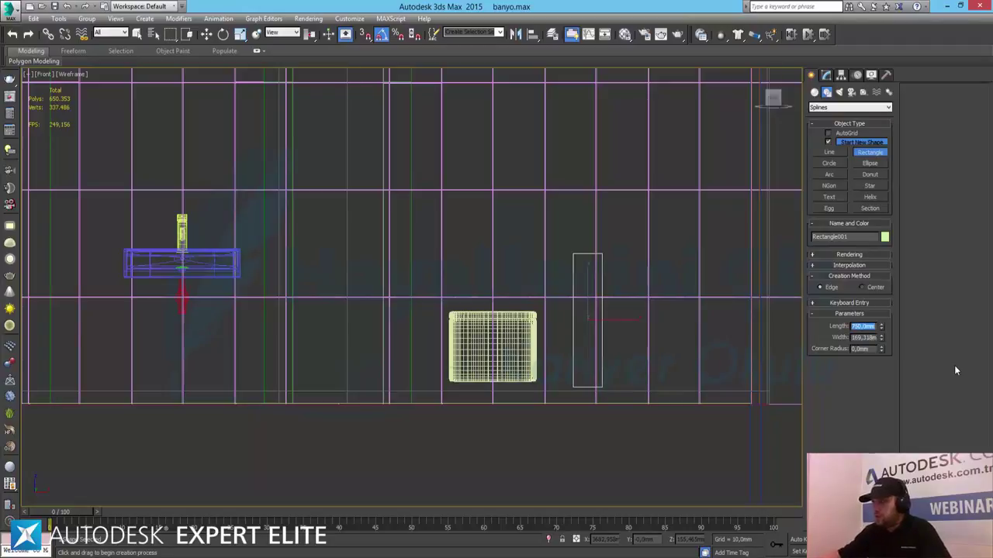
text(850)
key(Return)
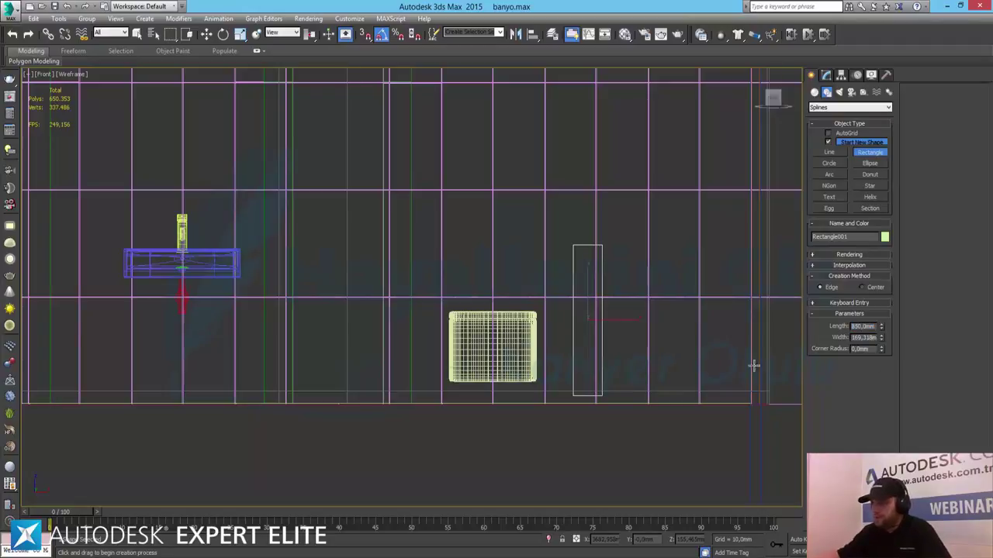
- Change the rectangle's length to 1000 mm, raise it slightly and shift it left
key(w)
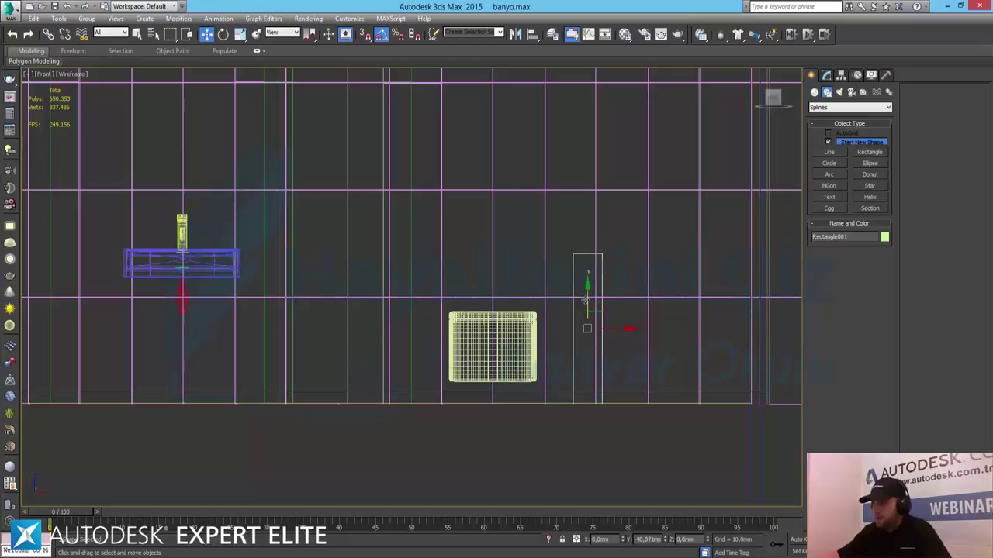
drag(585, 301, 585, 299)
click(826, 75)
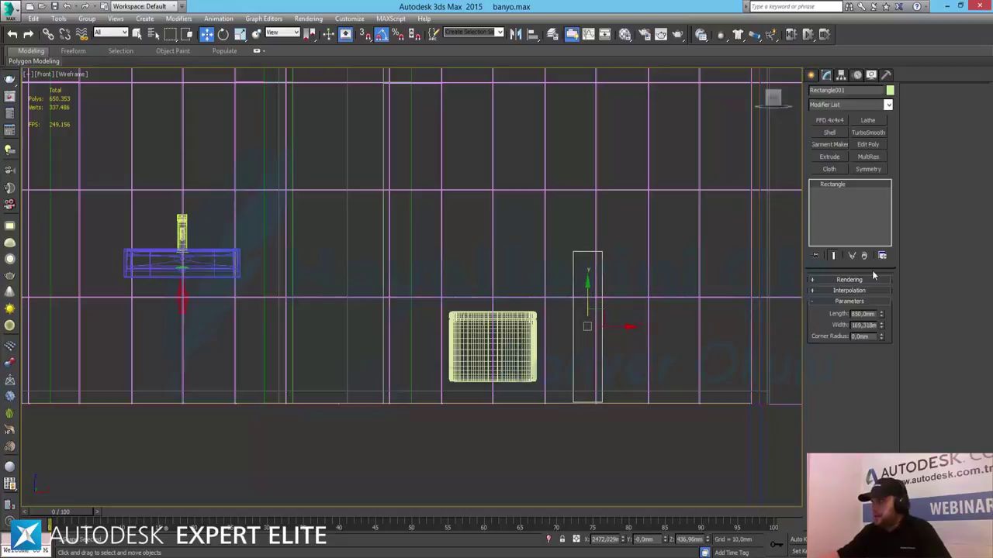
text(1000)
key(Return)
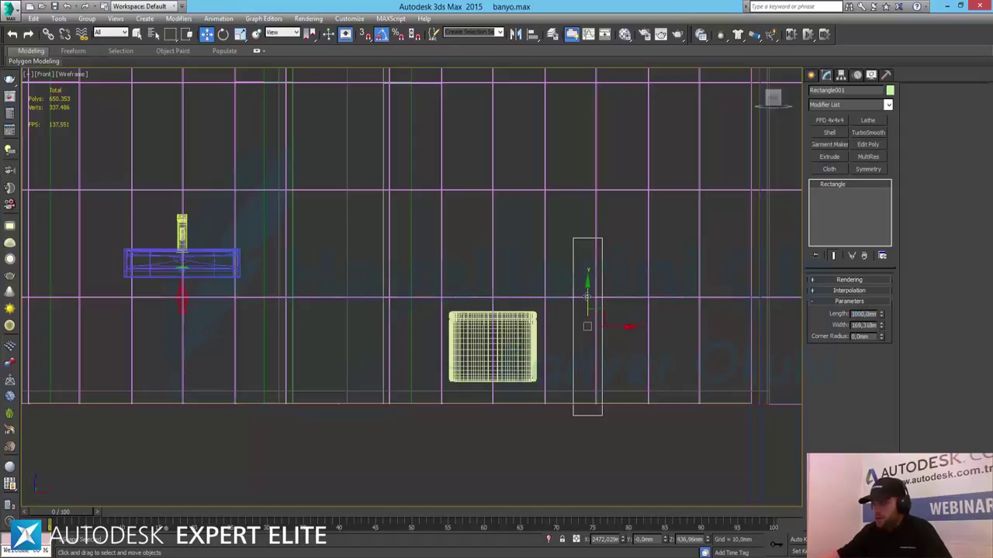
drag(587, 298, 586, 284)
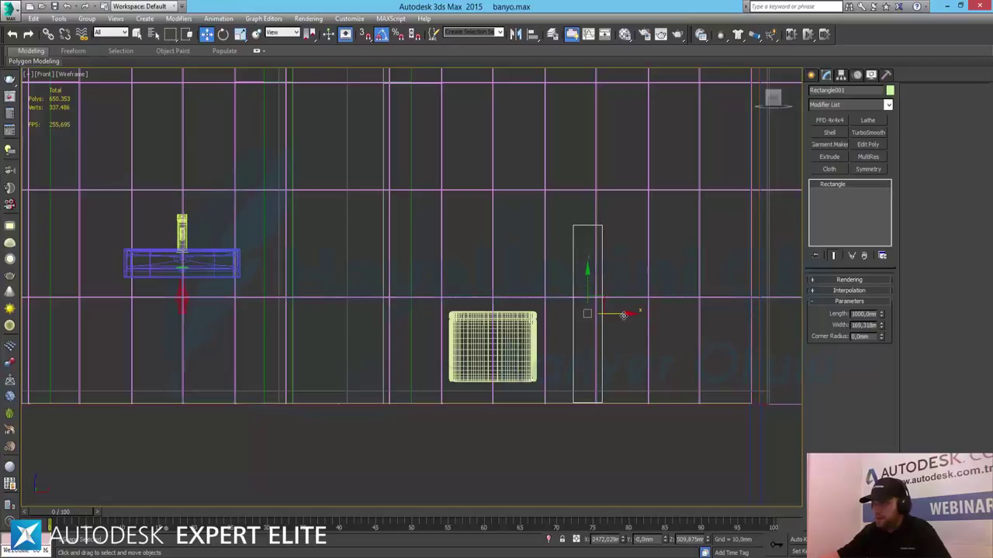
drag(629, 314, 563, 314)
scroll(518, 242, up, 4)
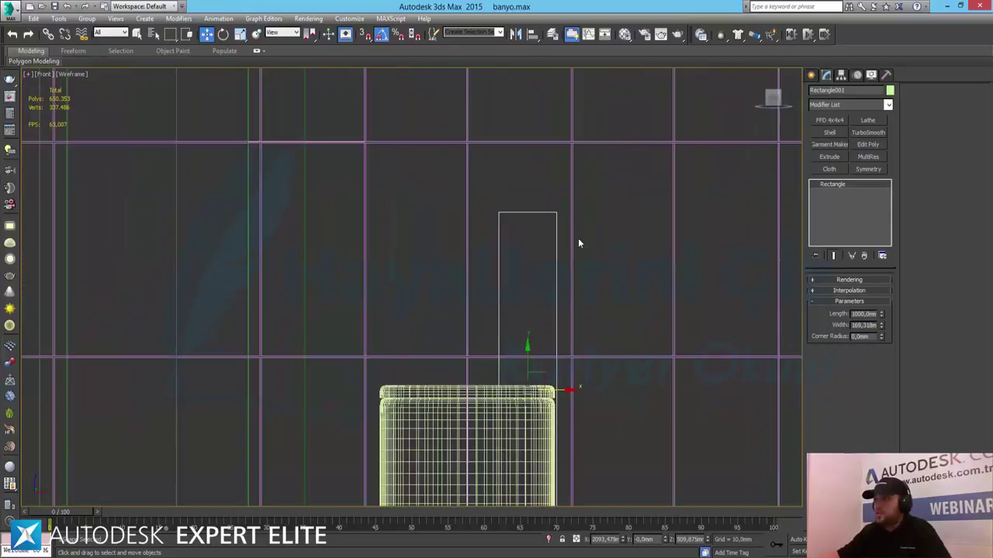
- Draw a Standard Primitive box near the top of the tall rectangle in the Front view
click(811, 75)
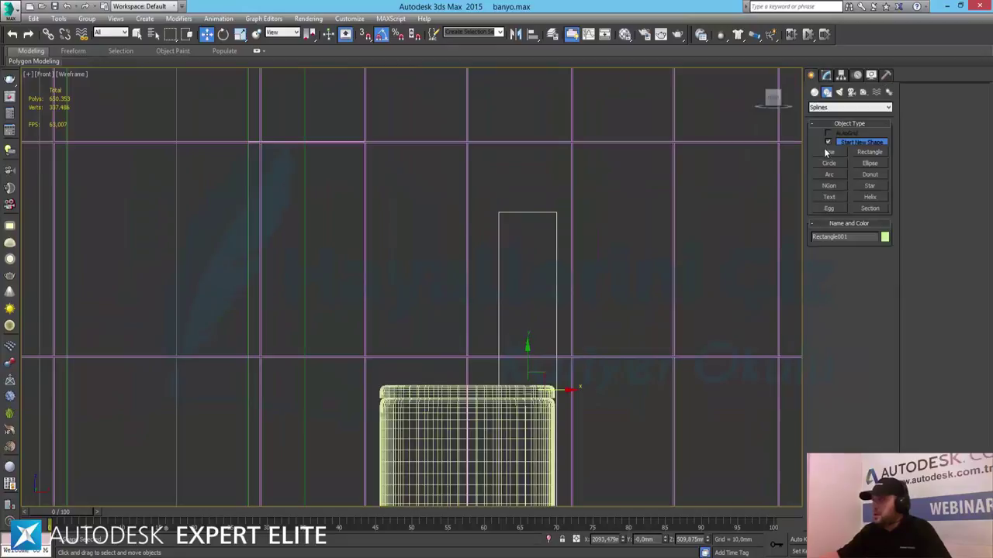
click(814, 91)
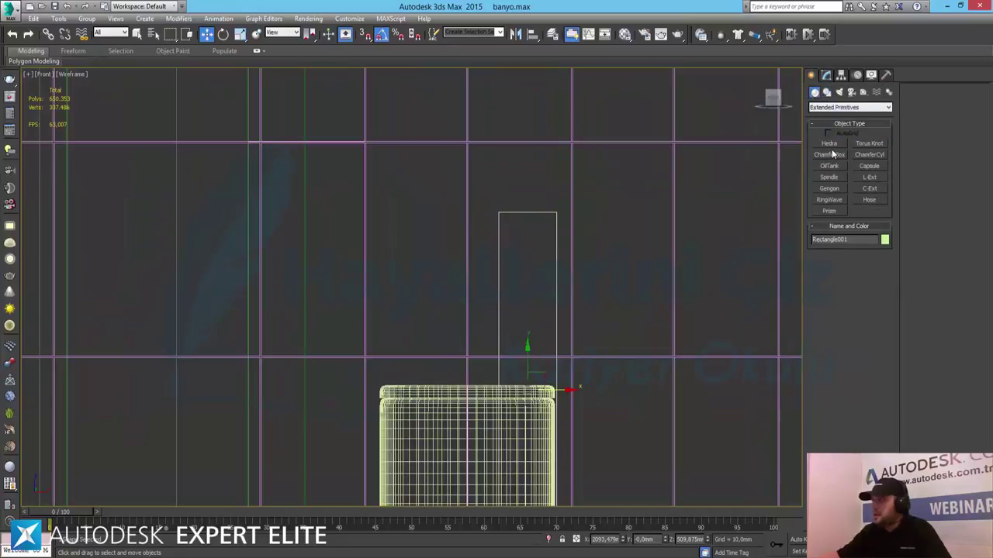
click(827, 108)
click(827, 118)
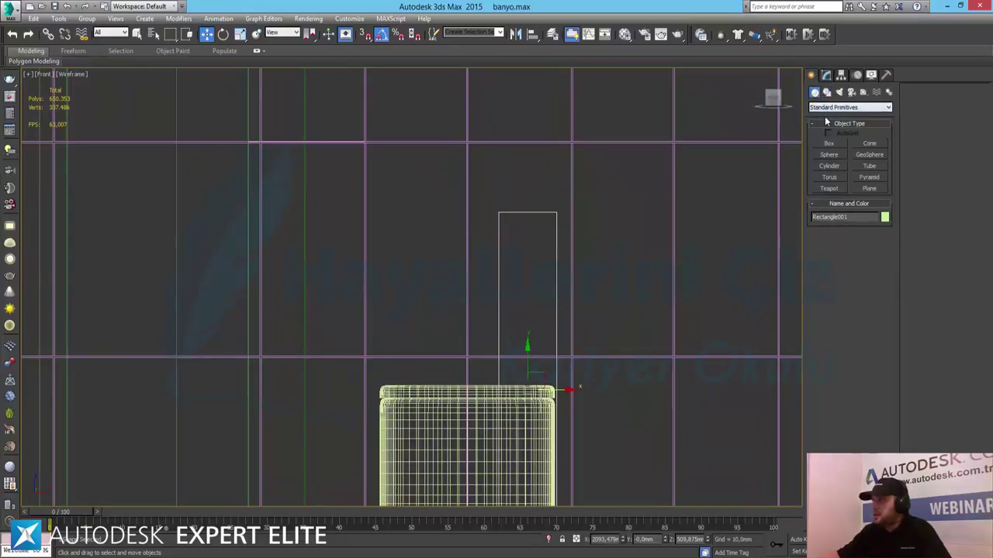
click(828, 145)
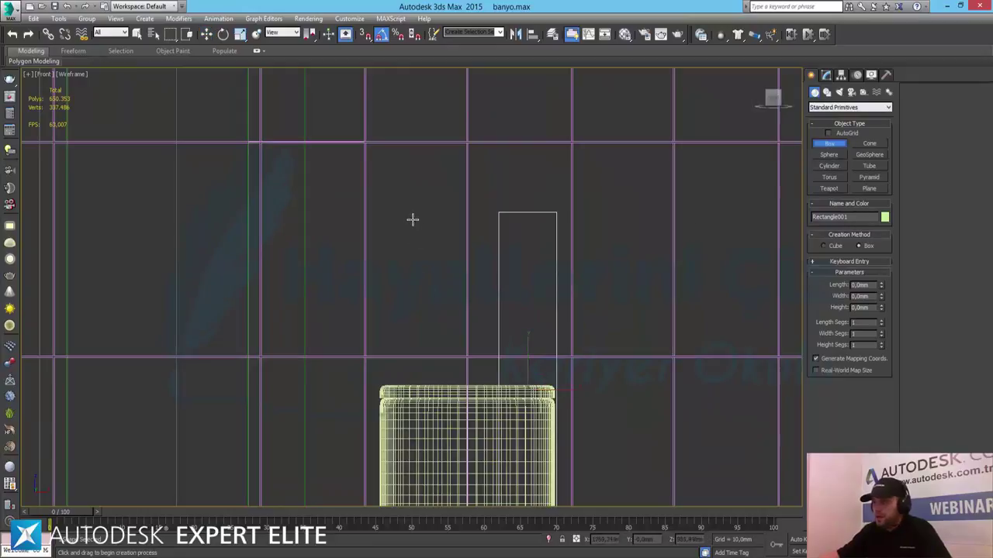
drag(412, 220, 495, 266)
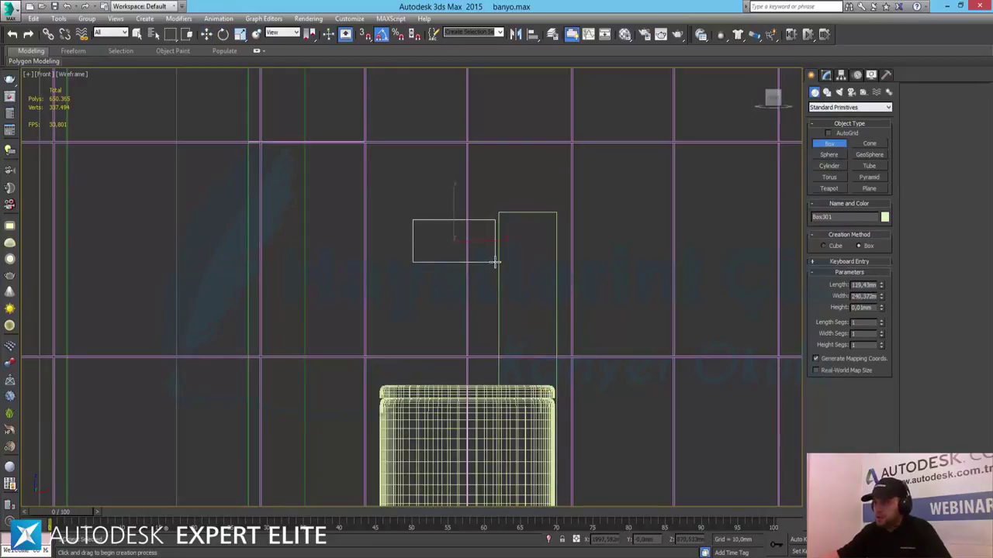
key(w)
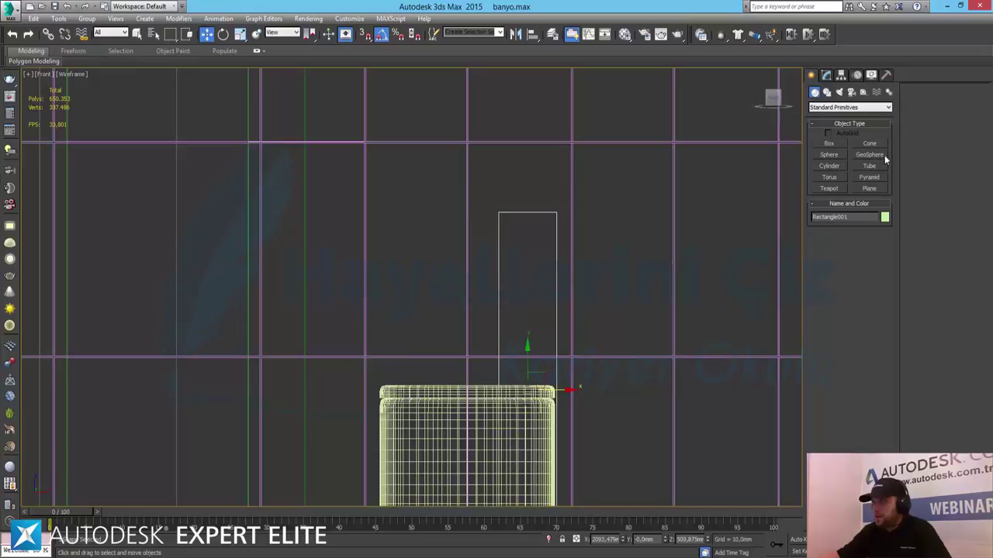
click(829, 145)
drag(422, 233, 498, 272)
key(w)
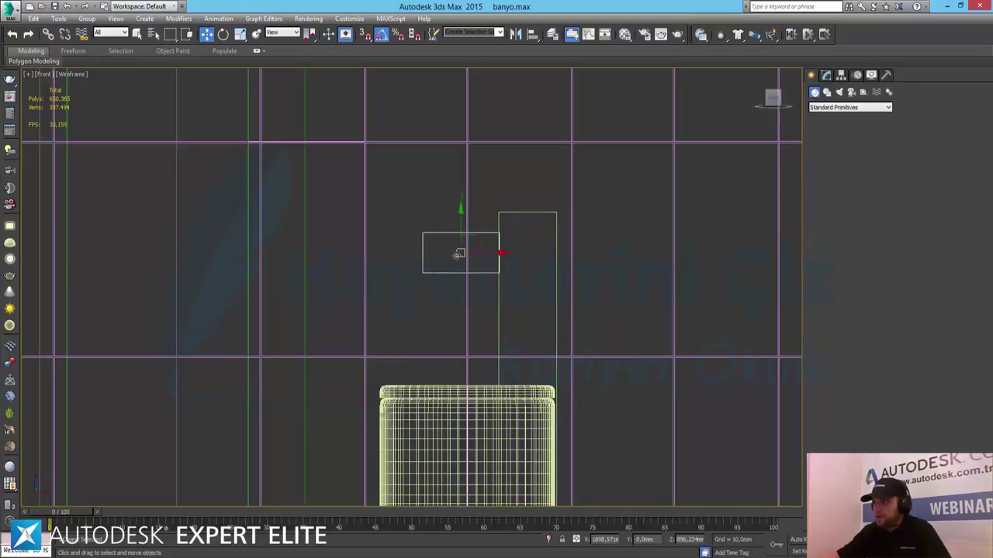
- Raise the new box, nudge it slightly right, and reselect it
drag(461, 222, 461, 201)
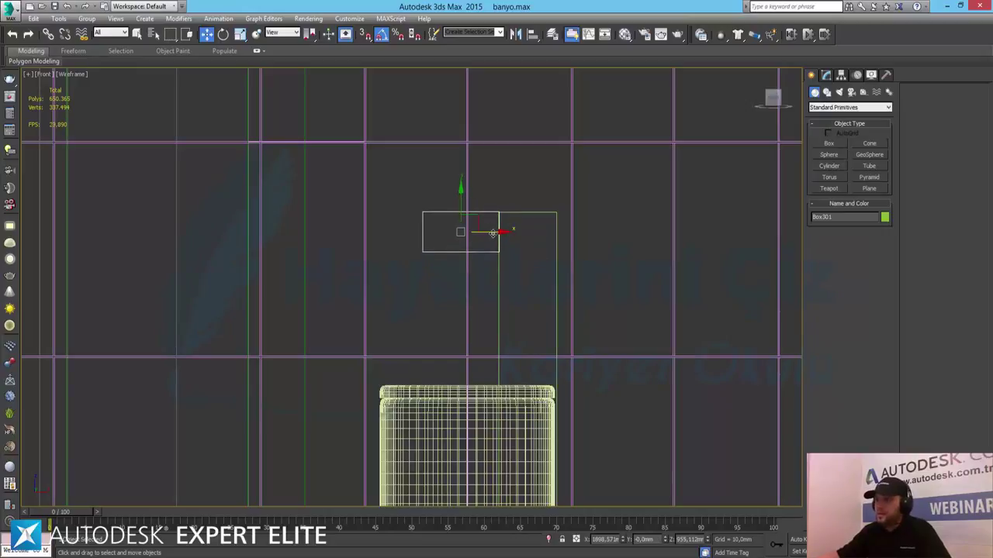
drag(492, 232, 499, 233)
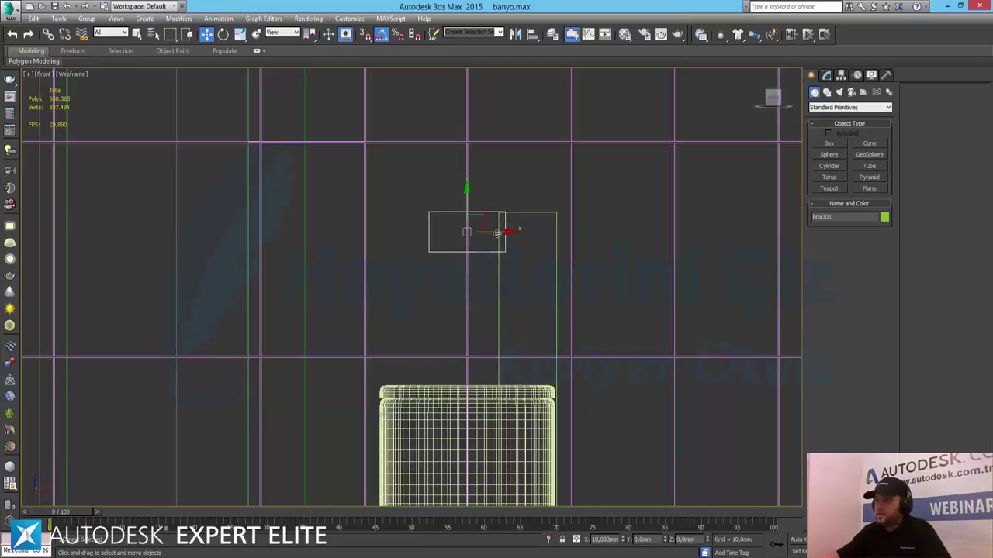
click(554, 274)
click(528, 276)
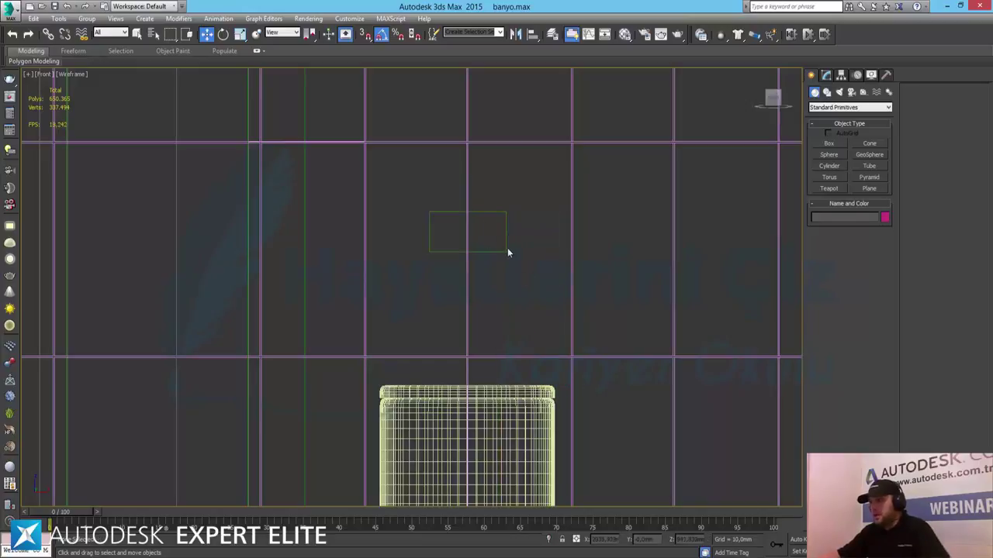
click(505, 251)
- In the Top view, move Box301 back along Y to the sink's top edge
key(alt+w)
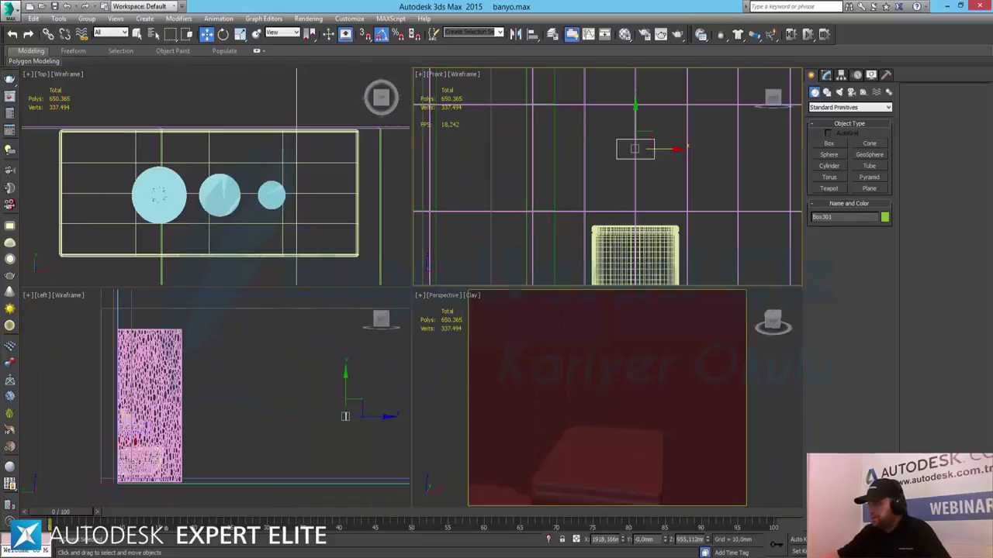
scroll(262, 204, down, 2)
scroll(262, 203, down, 2)
scroll(262, 203, down, 2)
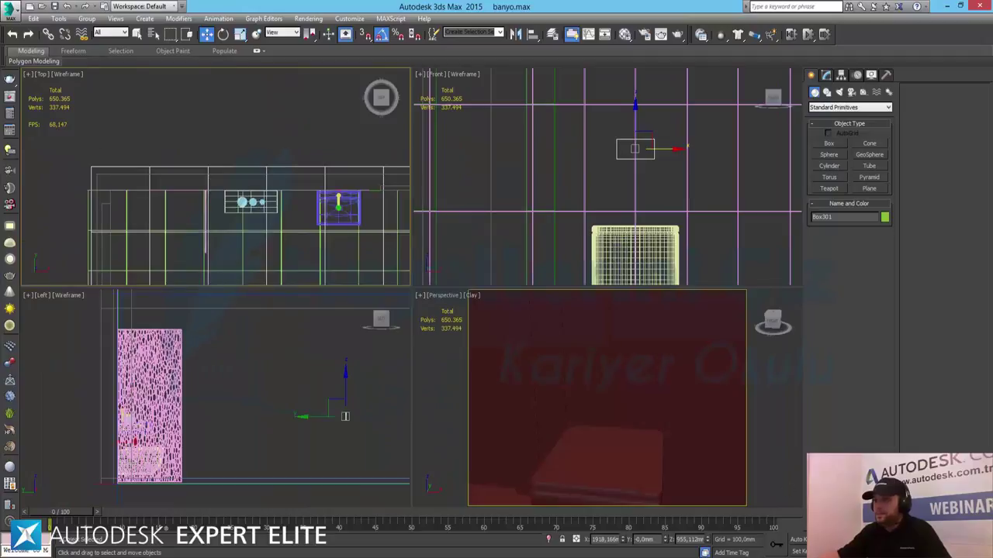
key(alt+w)
middle_drag(370, 250, 481, 303)
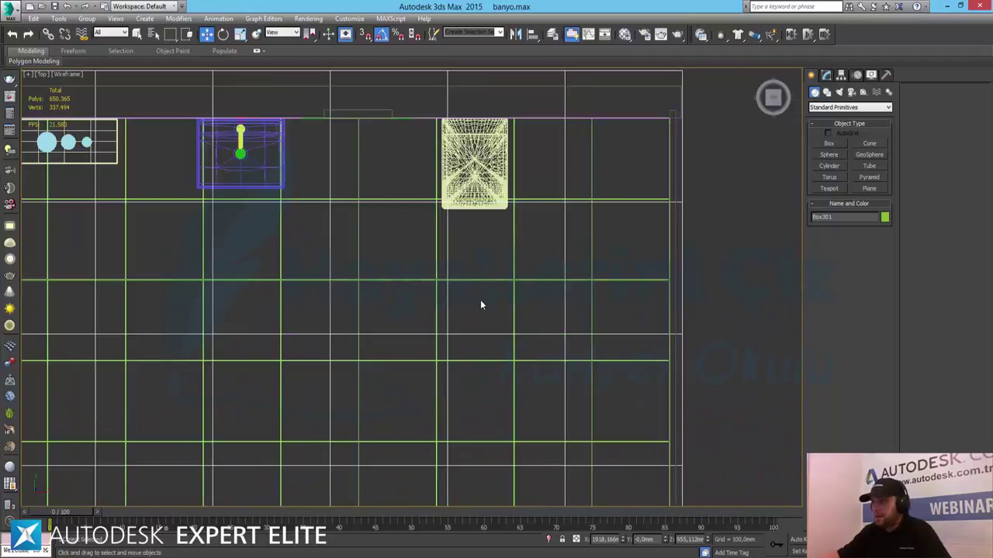
scroll(481, 303, down, 2)
scroll(449, 299, down, 2)
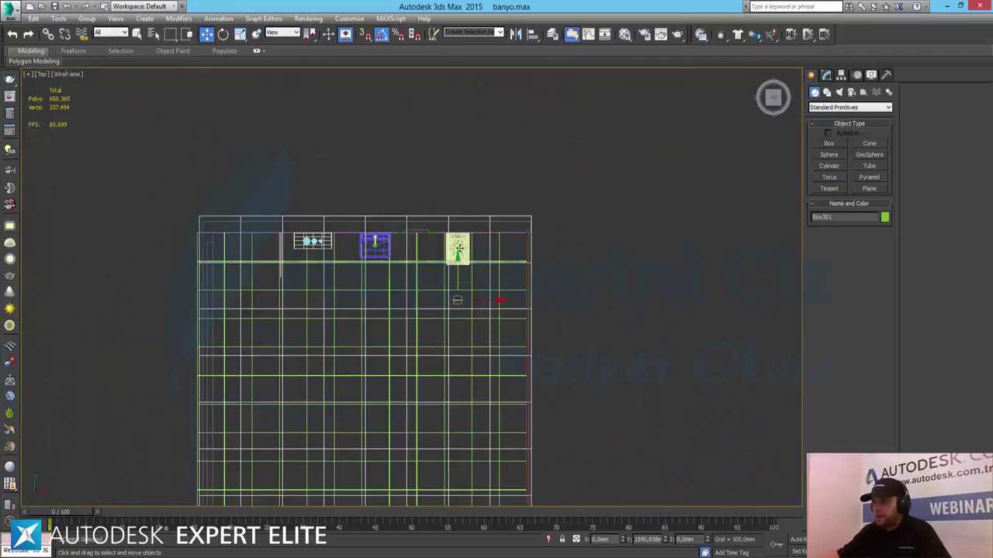
click(459, 250)
scroll(461, 248, up, 4)
scroll(462, 263, up, 2)
scroll(463, 290, up, 2)
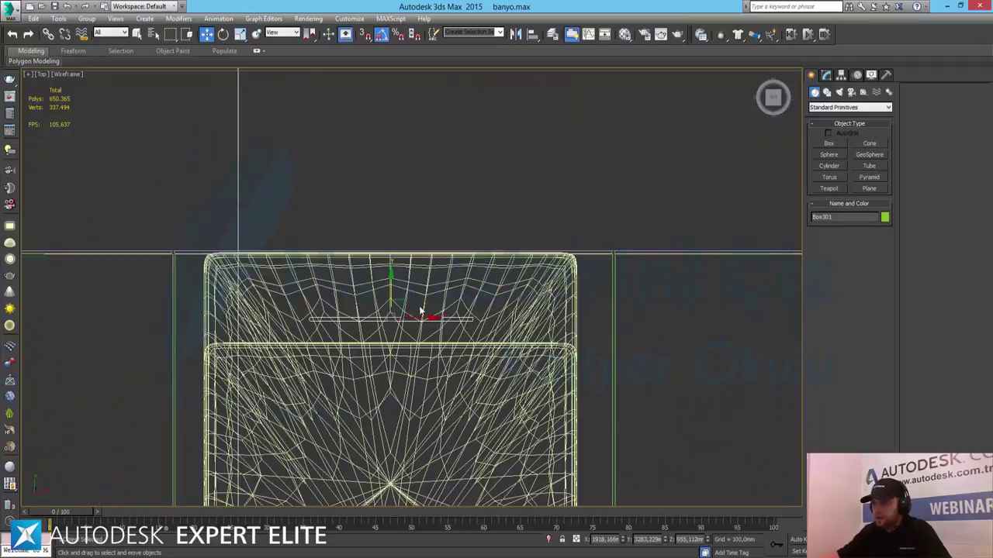
click(374, 329)
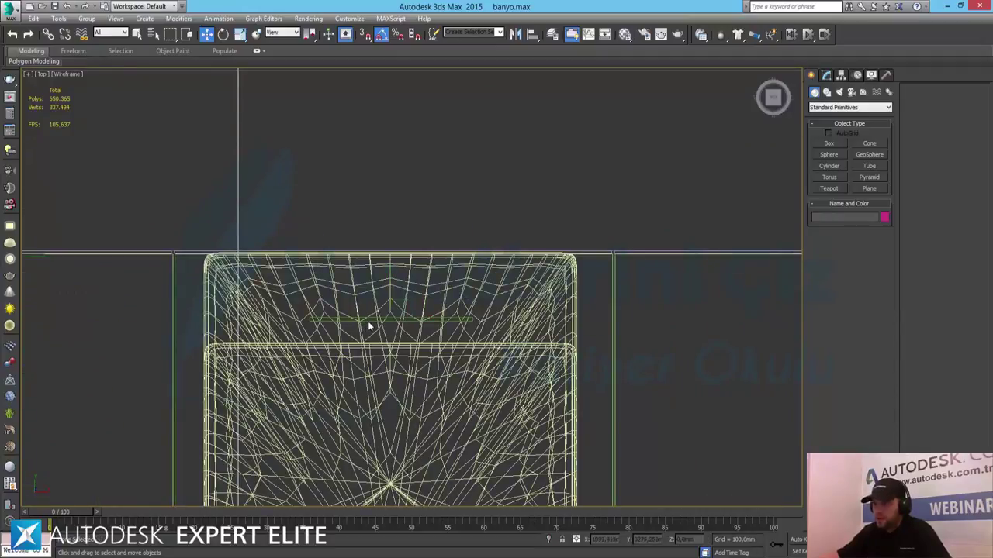
click(370, 327)
drag(392, 293, 393, 228)
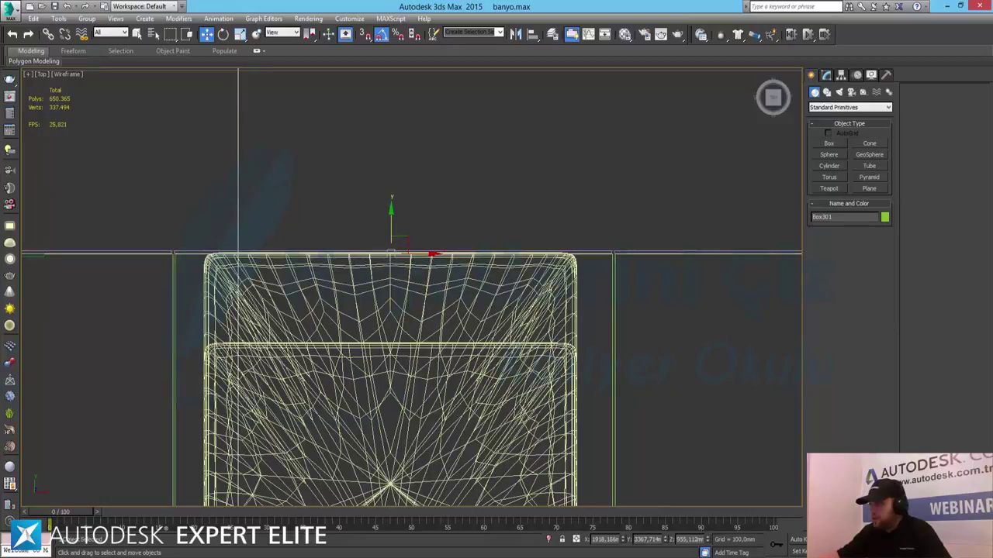
- Set Box301's Height to 10 mm in the Modify panel
key(alt+w)
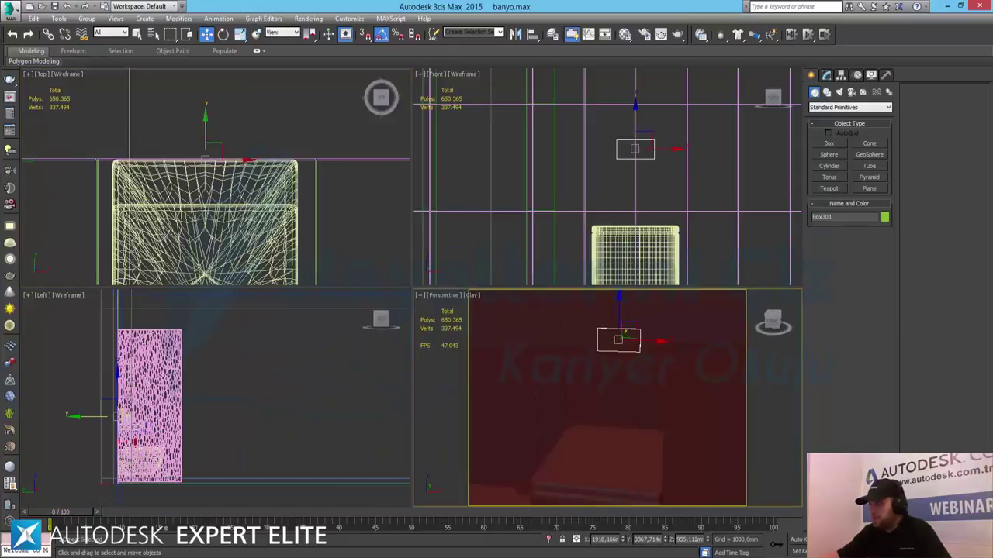
key(alt+w)
key(z)
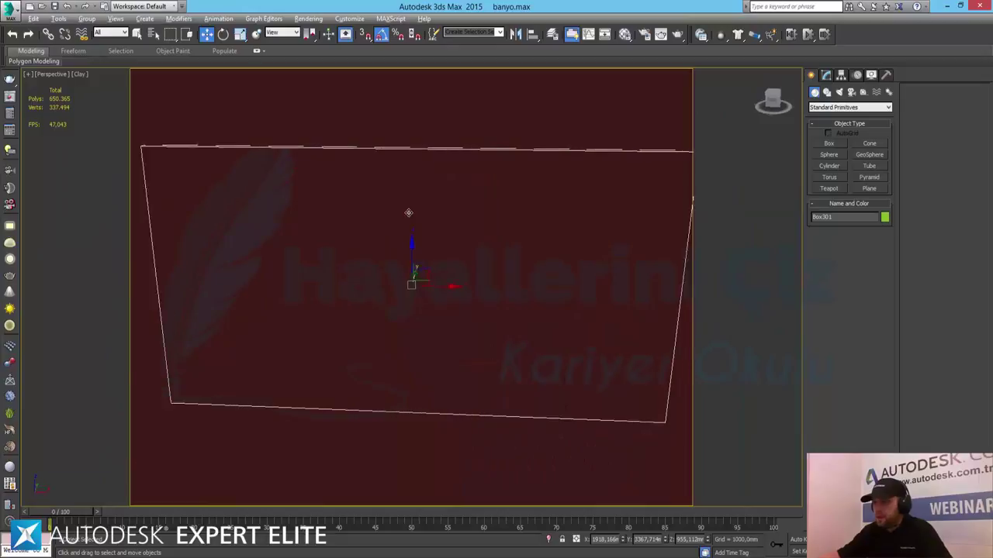
alt+middle_drag(405, 213, 448, 209)
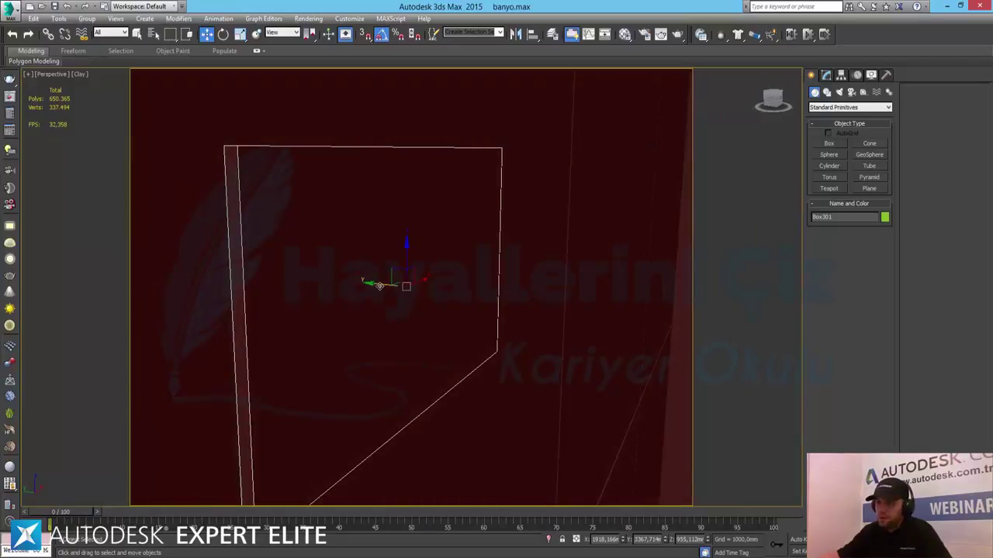
drag(379, 286, 380, 286)
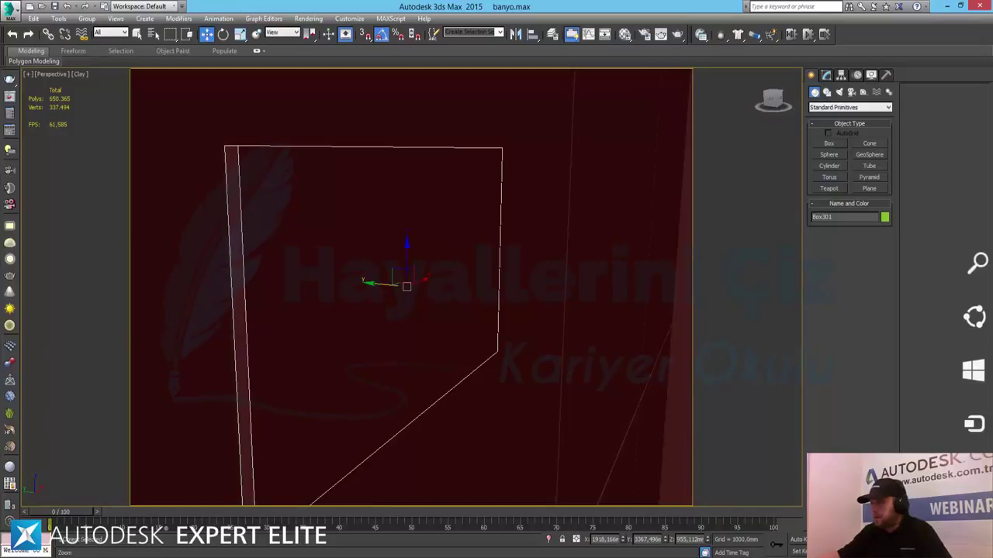
click(826, 76)
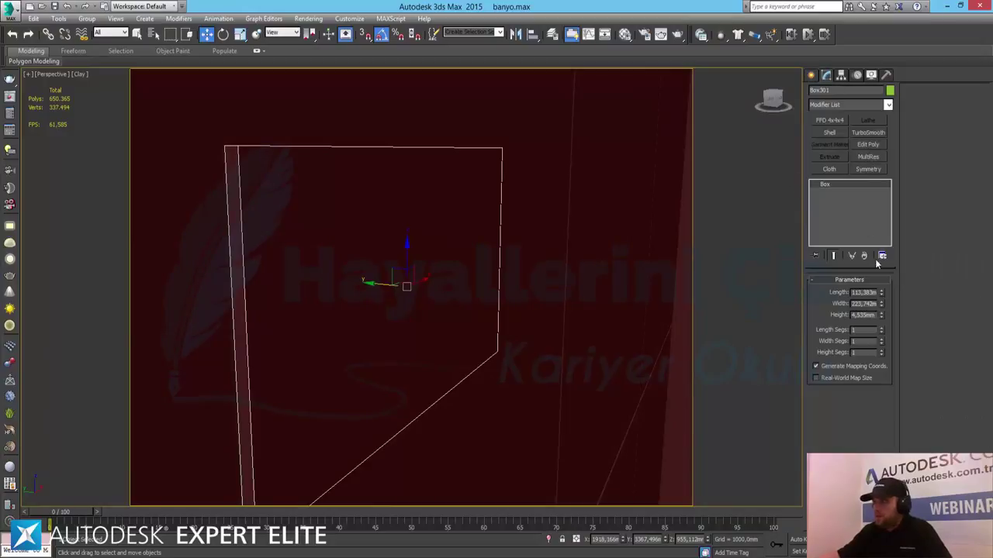
double_click(865, 315)
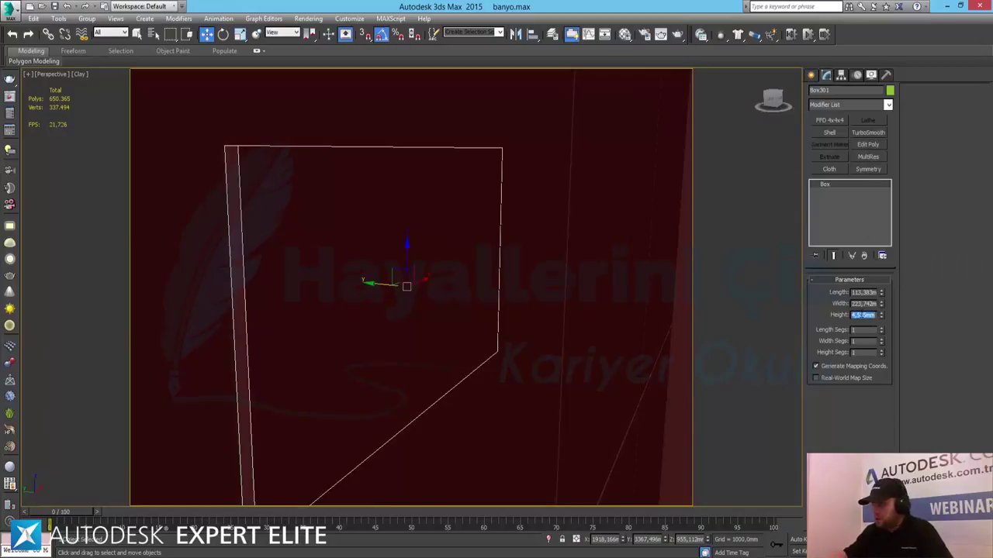
text(6)
key(Return)
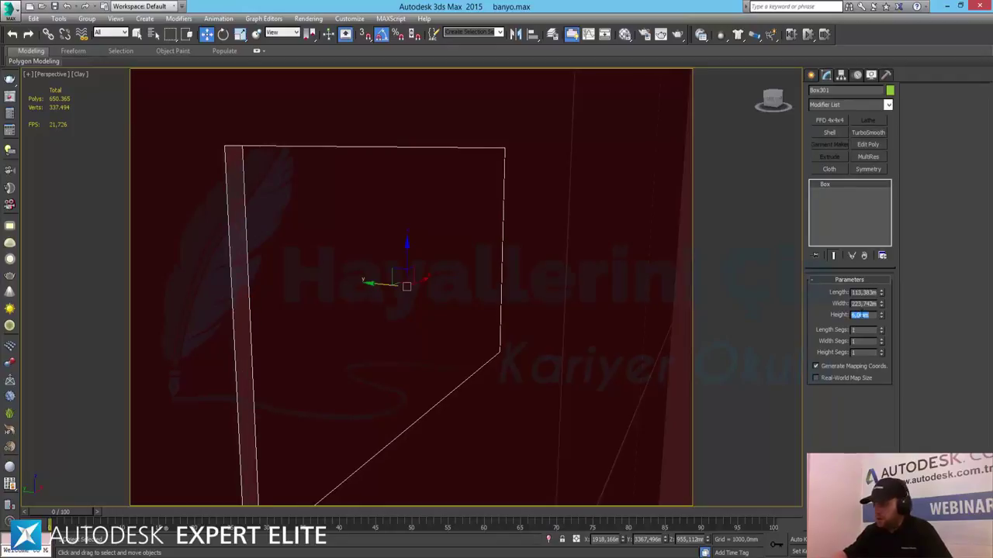
text(10)
key(Return)
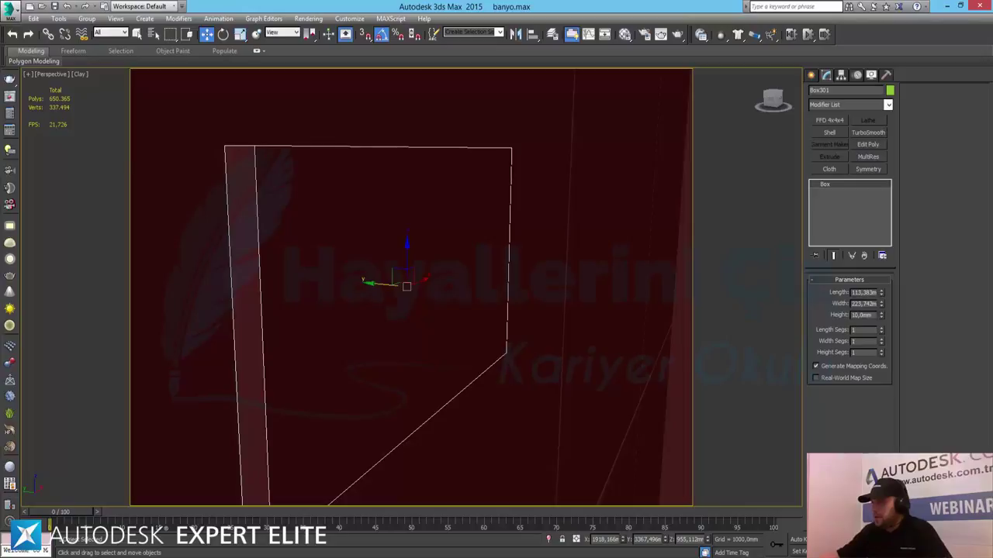
- Zoom out and orbit the Perspective view to inspect the thin box
key(alt+z)
drag(499, 288, 539, 376)
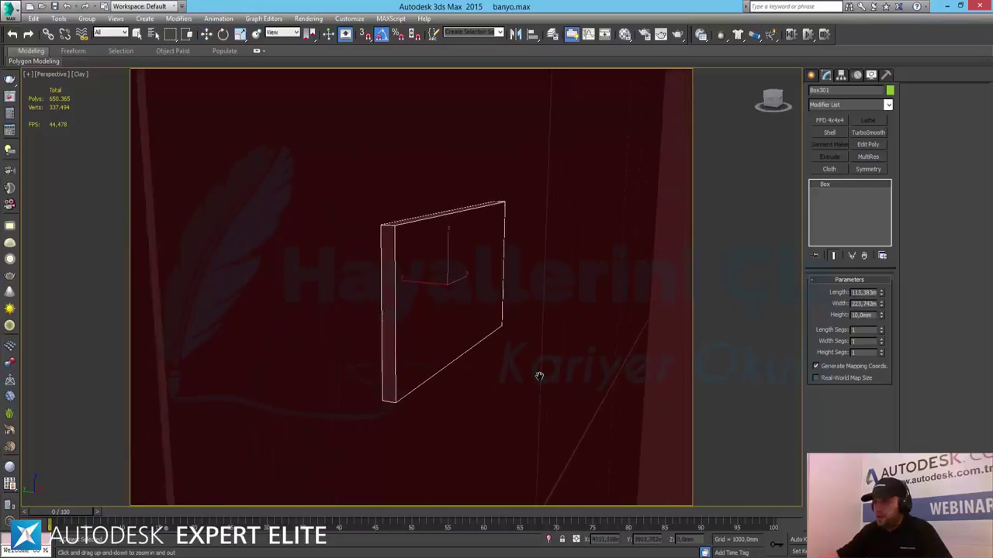
alt+middle_drag(538, 377, 530, 379)
key(w)
right_click(450, 225)
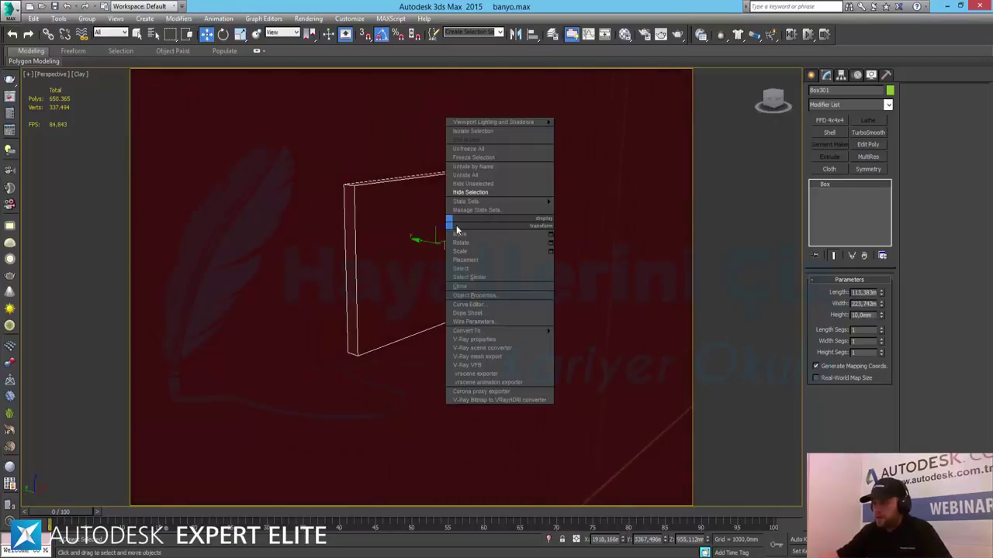
- Convert Box301 to Editable Poly and inset its front face by about 17.4 mm
mouse_move(467, 330)
click(590, 339)
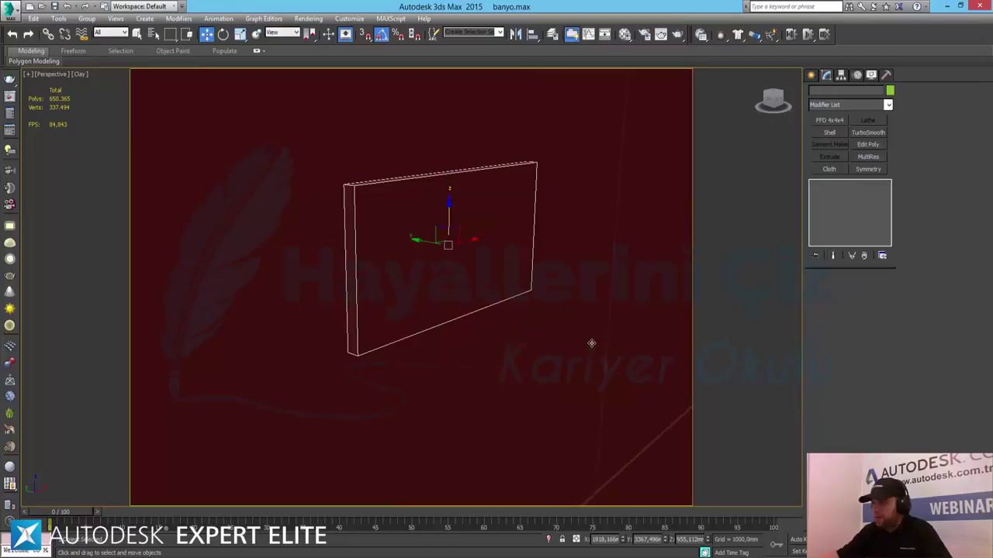
click(835, 292)
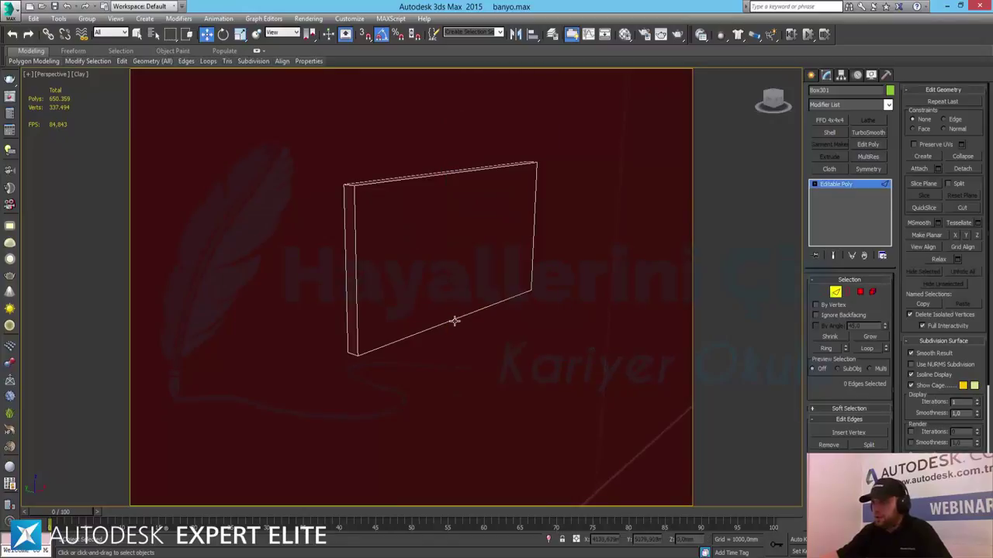
click(860, 292)
click(505, 275)
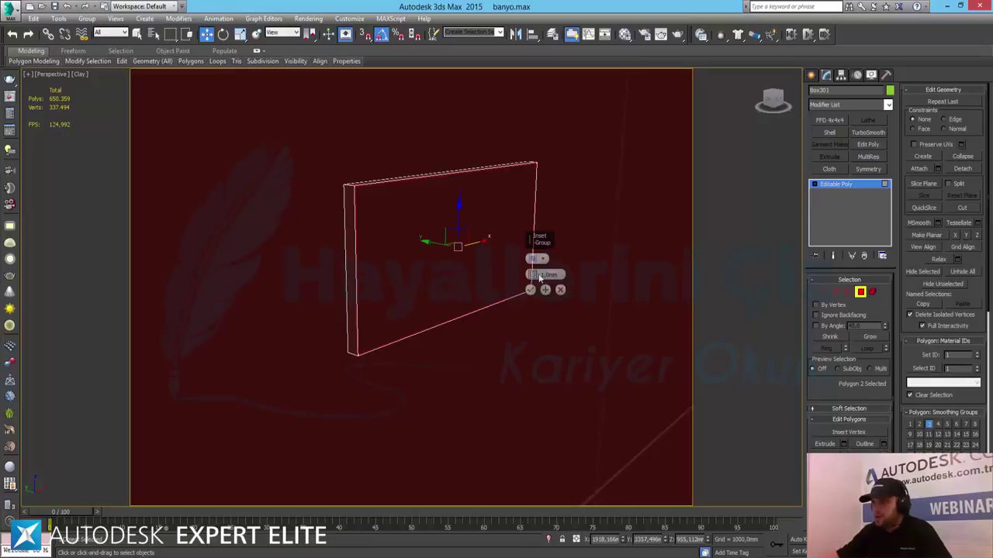
mouse_move(532, 274)
mouse_down()
mouse_move(532, 234)
mouse_move(544, 218)
mouse_up()
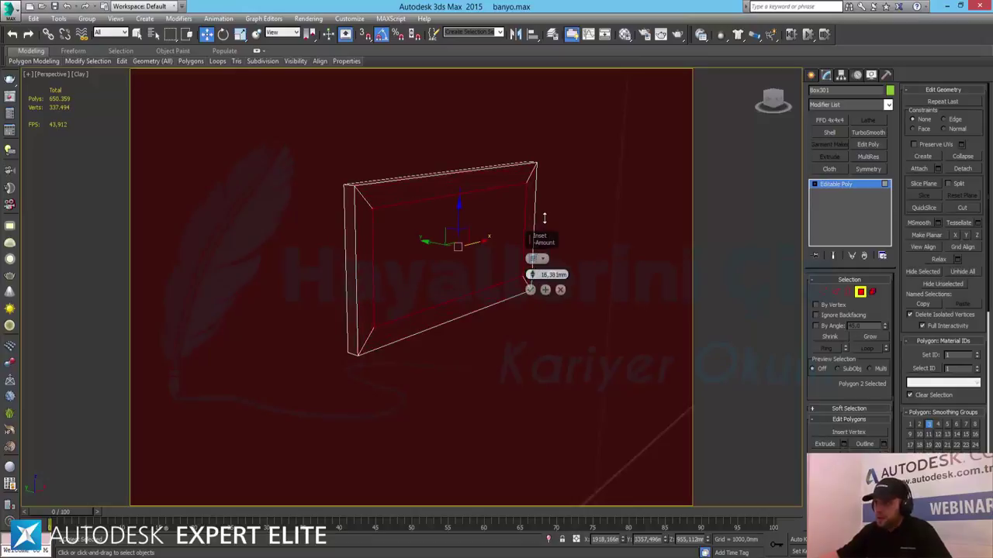
click(530, 290)
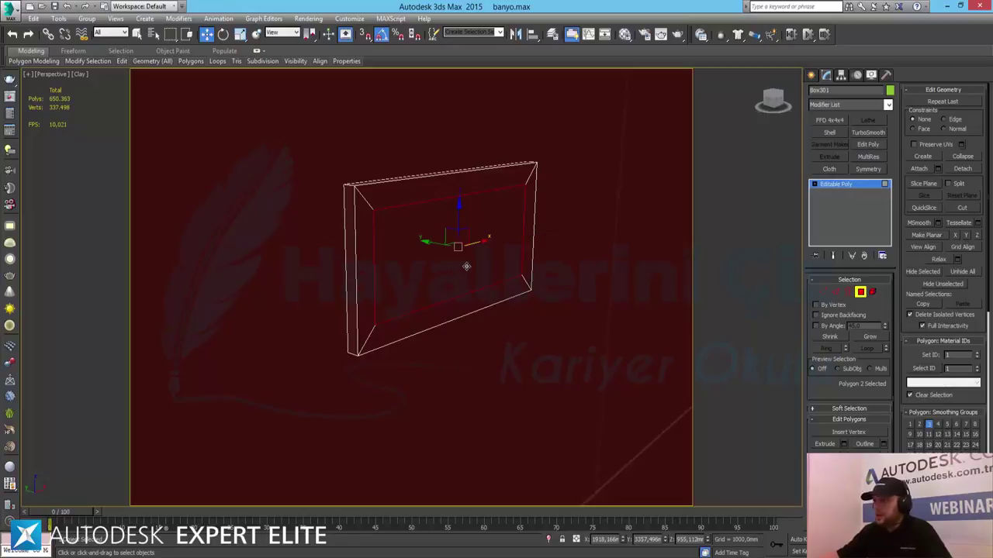
click(837, 293)
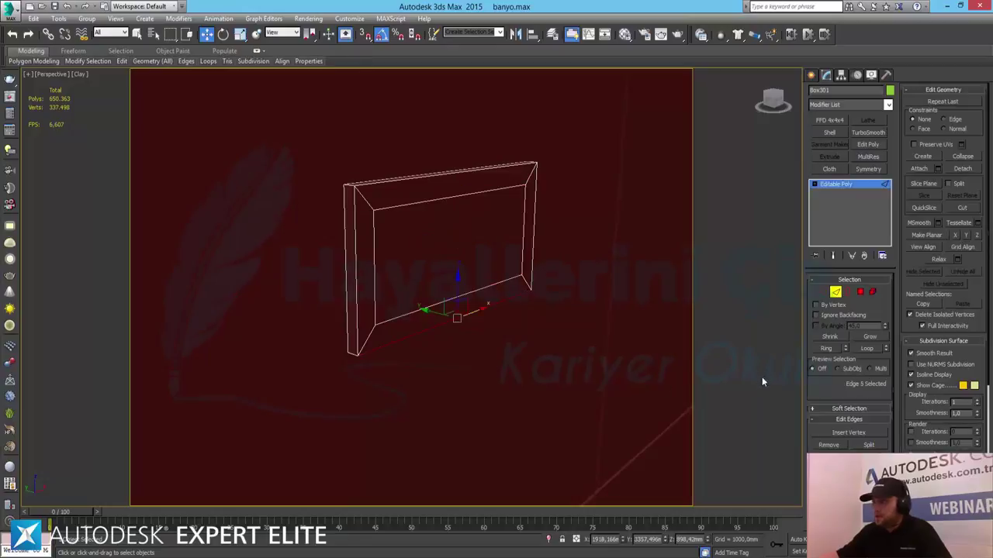
- Try connecting the top frame edges with pinch 80, then cancel without applying
click(820, 351)
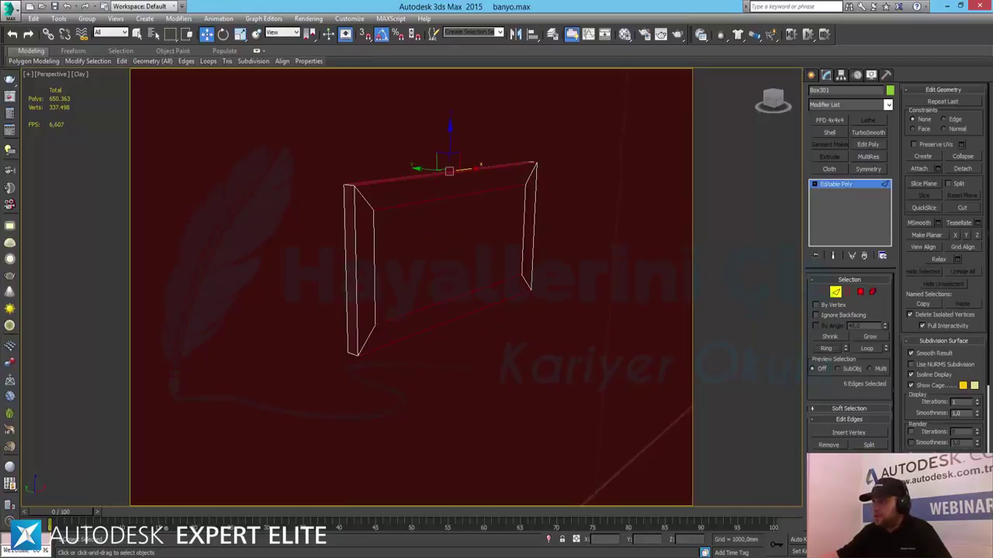
key(ctrl+shift+e)
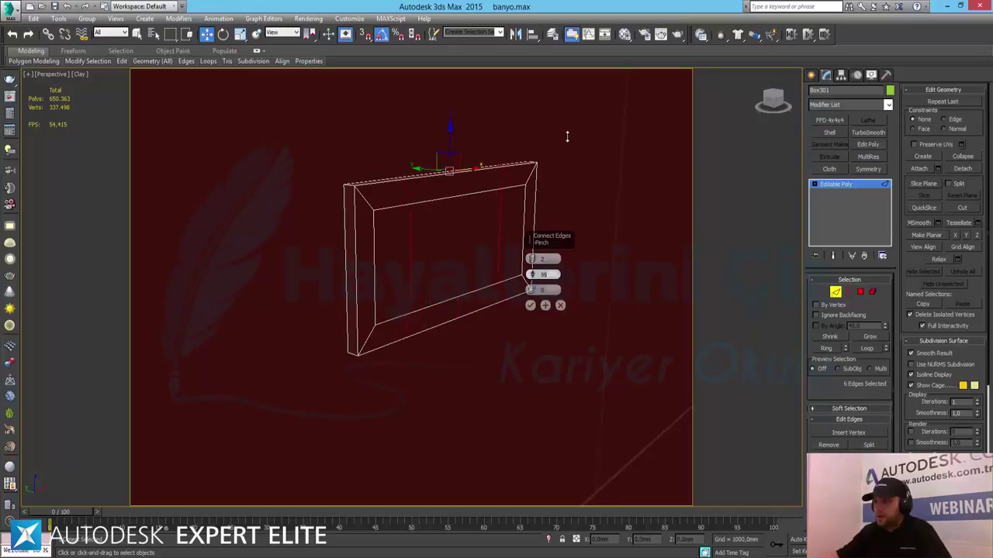
drag(576, 100, 564, 165)
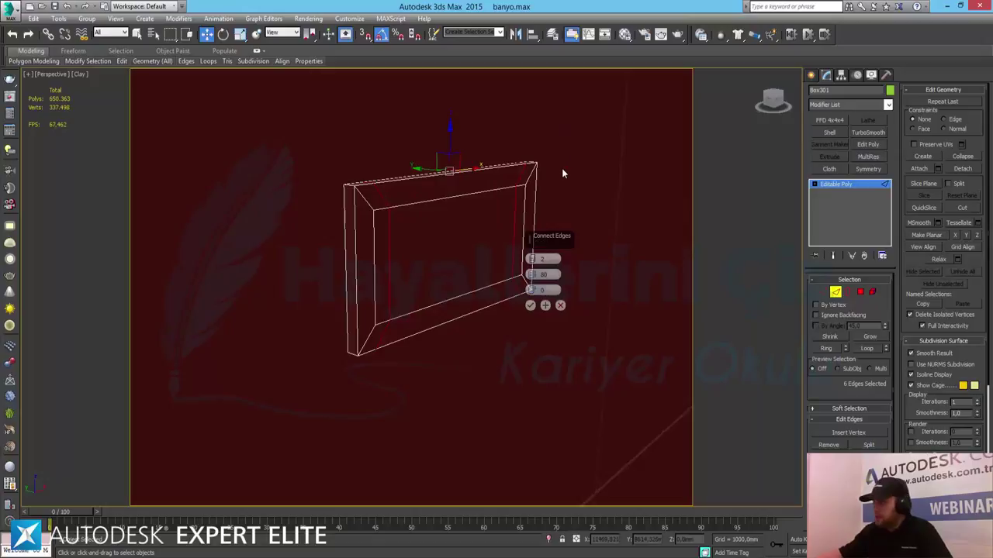
click(558, 304)
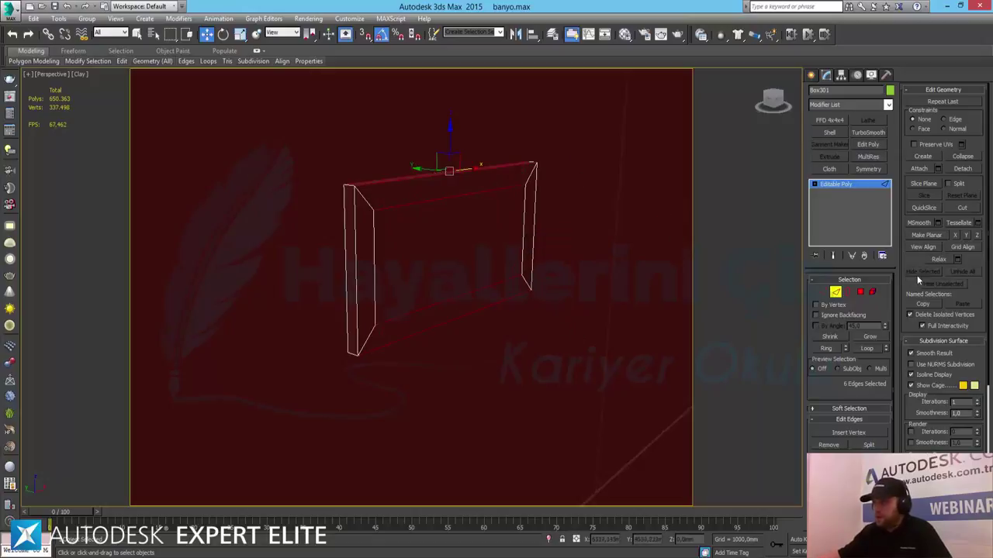
click(859, 292)
- Select the four inner edges around the inset panel and zoom in
key(4)
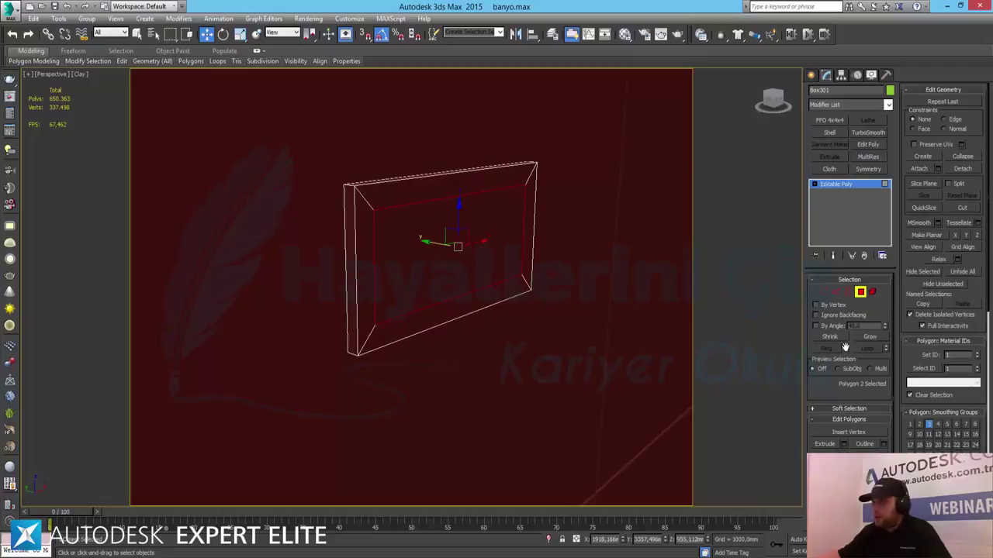
click(835, 291)
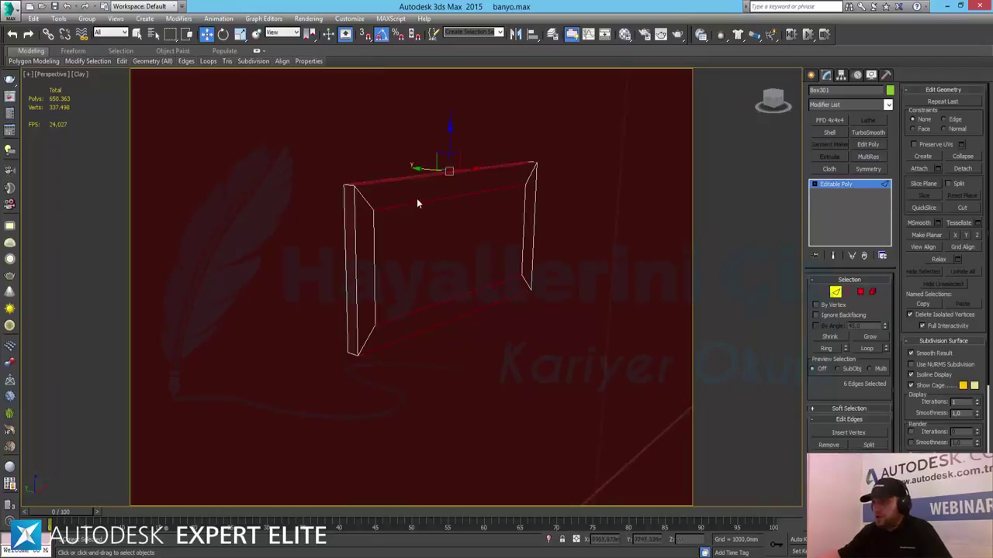
key(ctrl+z)
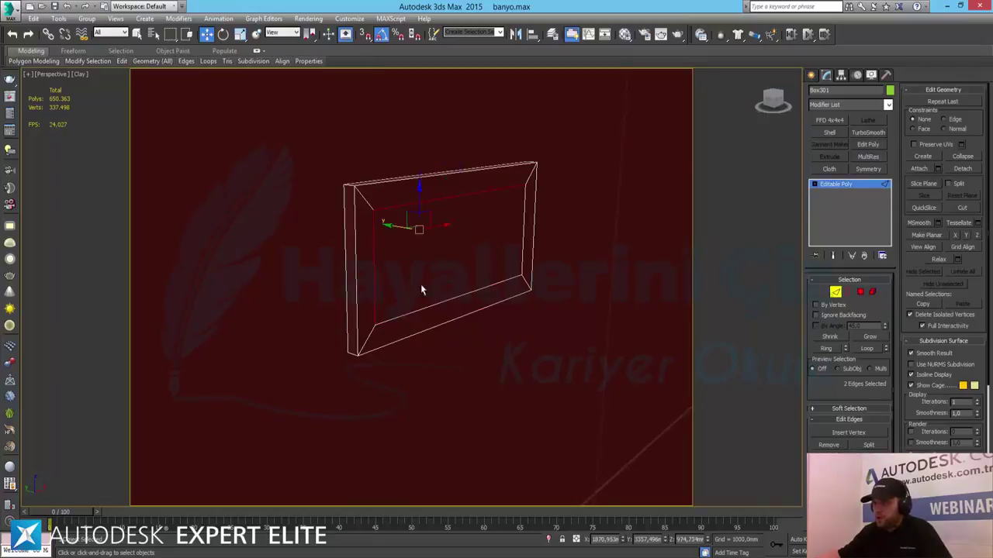
ctrl+click(441, 304)
ctrl+click(524, 251)
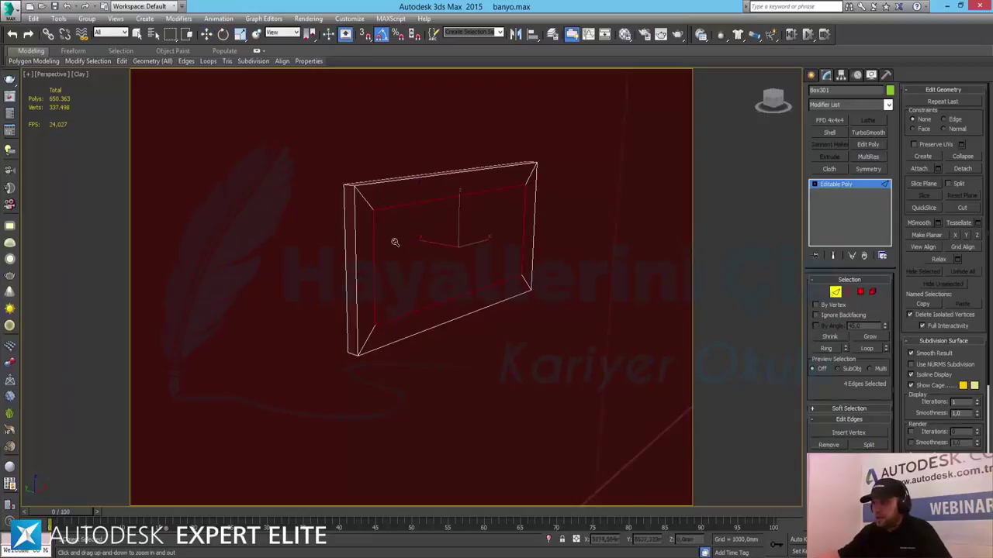
ctrl+alt+middle_drag(394, 240, 390, 216)
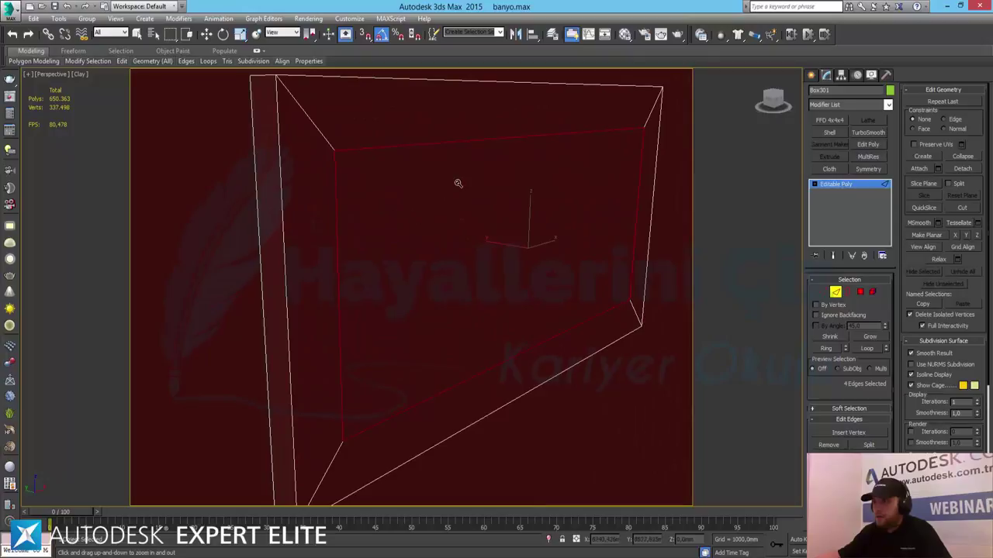
- Extrude the inner panel edges with Height -4.16 mm and Width 3 mm
ctrl+alt+middle_drag(457, 183, 439, 225)
key(shift+e)
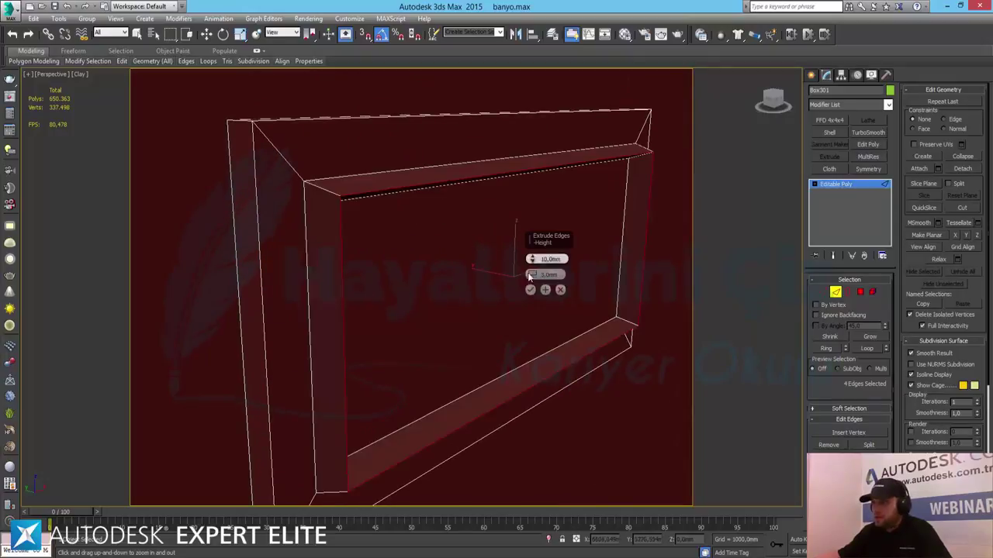
drag(532, 266, 533, 309)
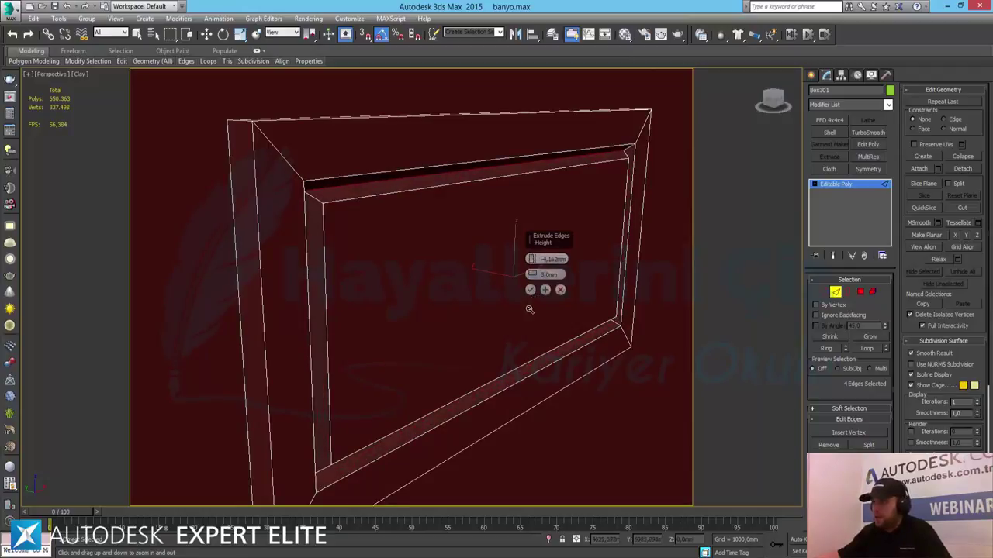
click(530, 290)
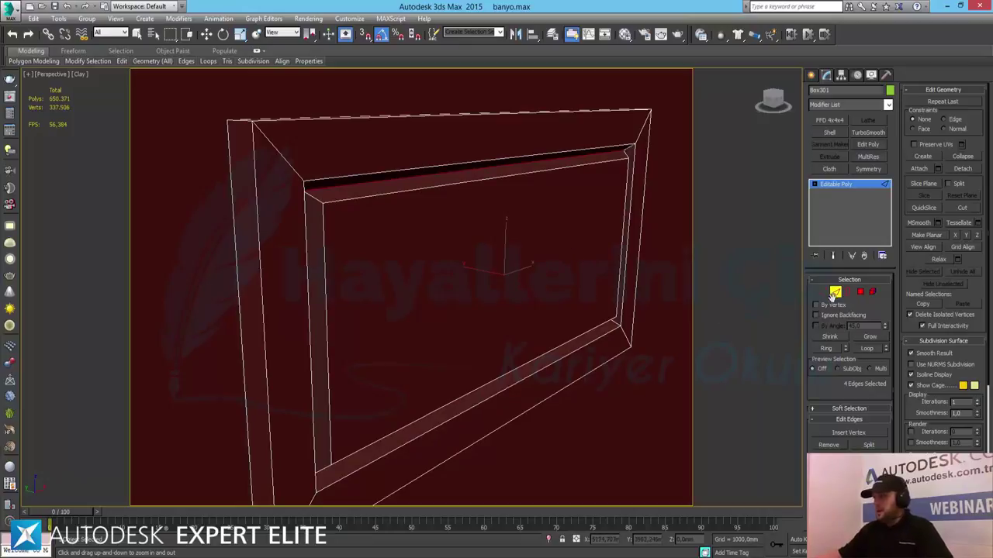
- Test Use NURMS Subdivision on the panel, then turn it back off
click(835, 291)
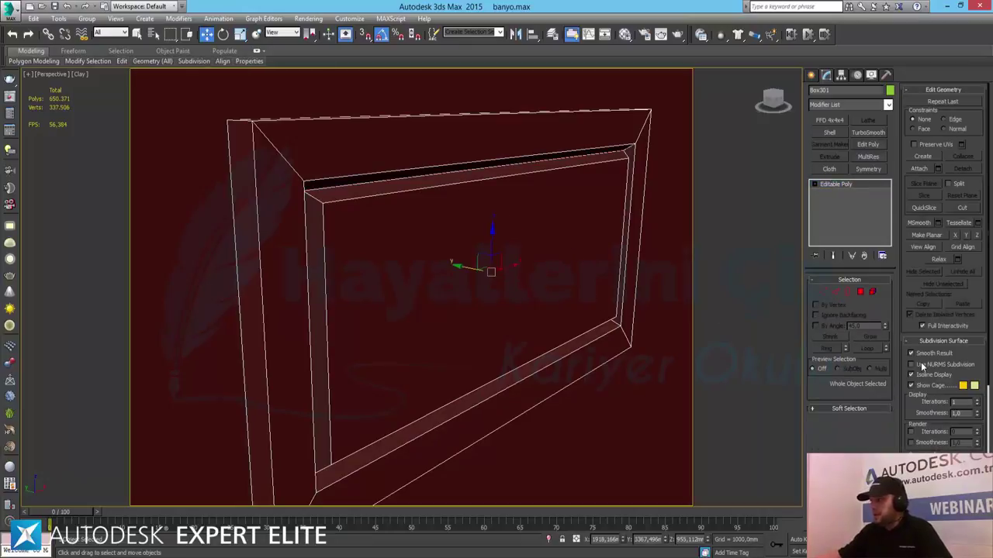
click(920, 363)
click(912, 364)
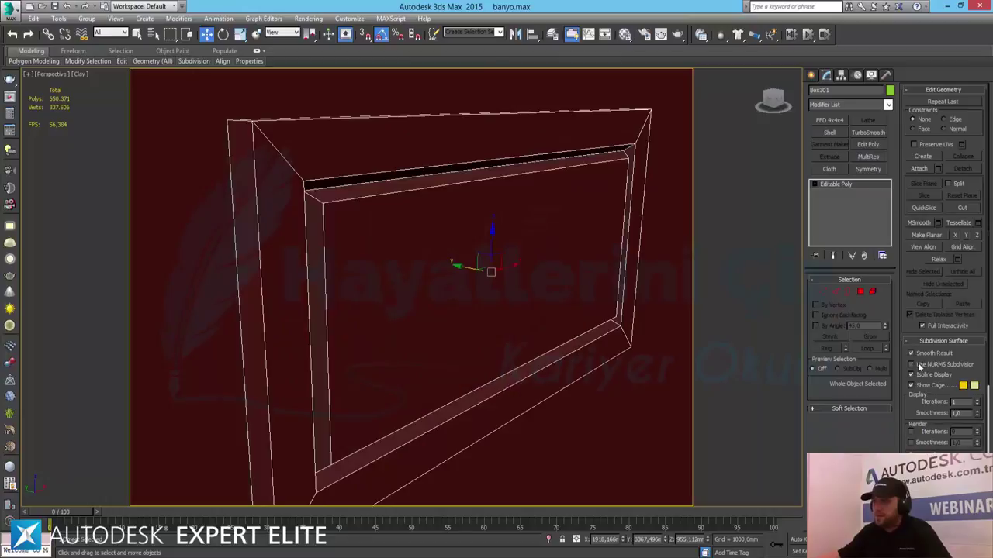
click(838, 293)
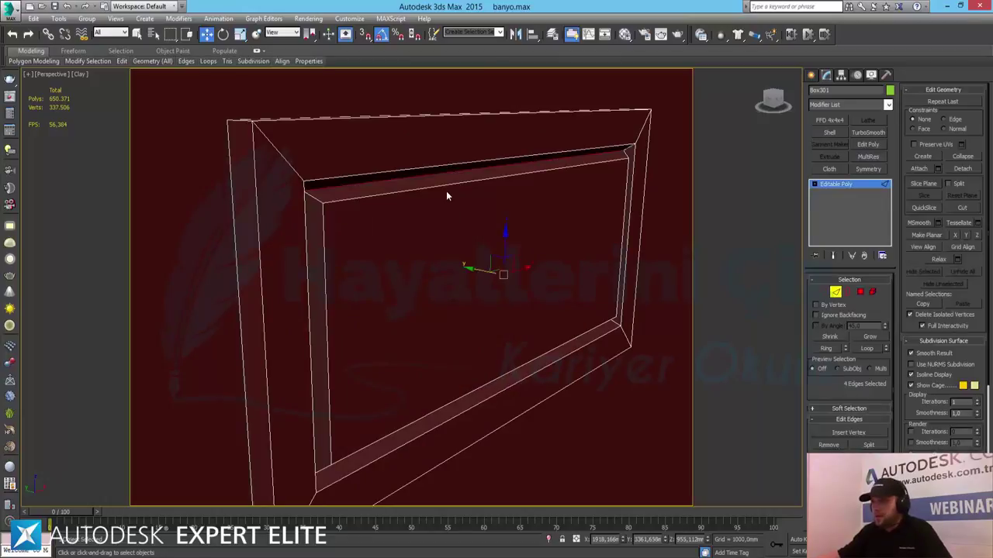
- Ring the top edges and connect them with 5 evenly spaced vertical cuts
click(447, 186)
click(826, 348)
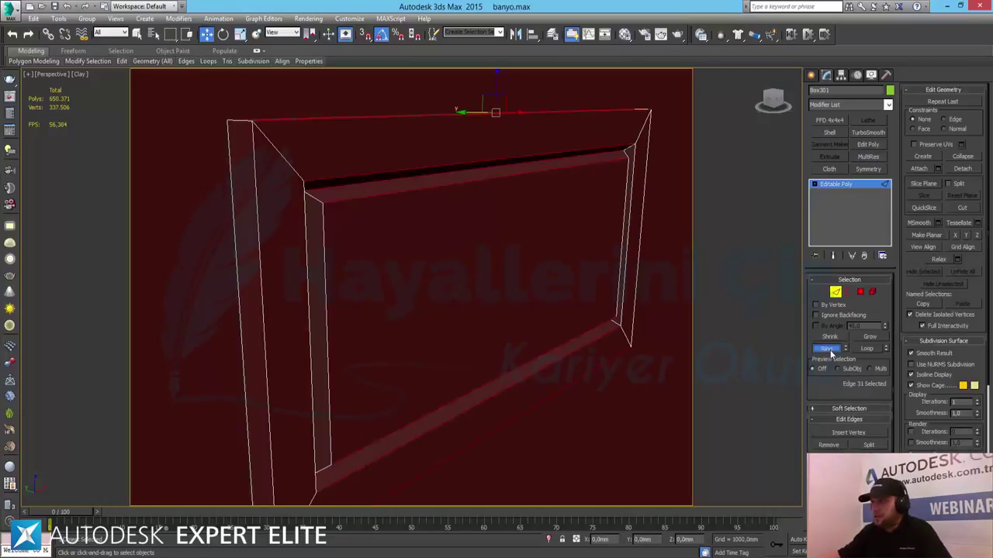
key(ctrl+shift+e)
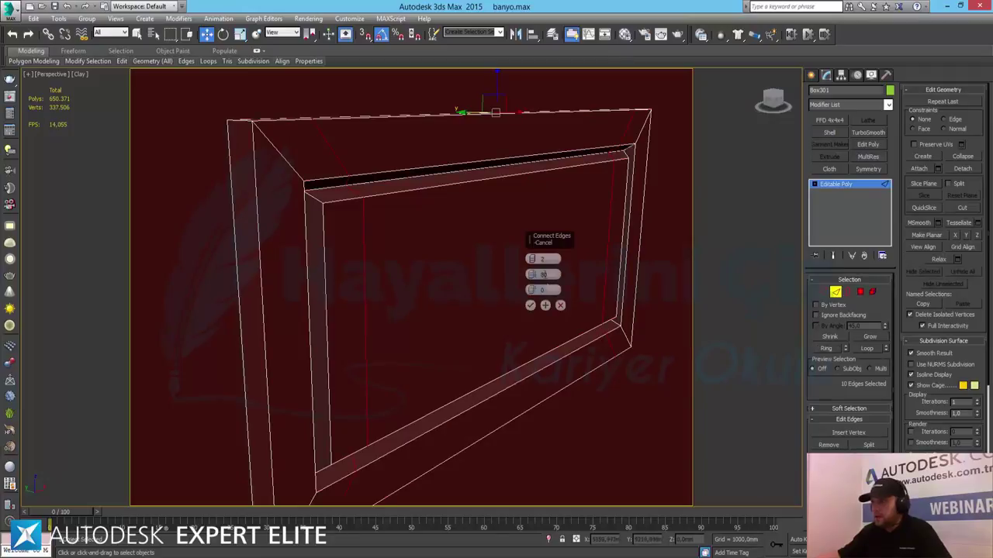
drag(543, 259, 549, 259)
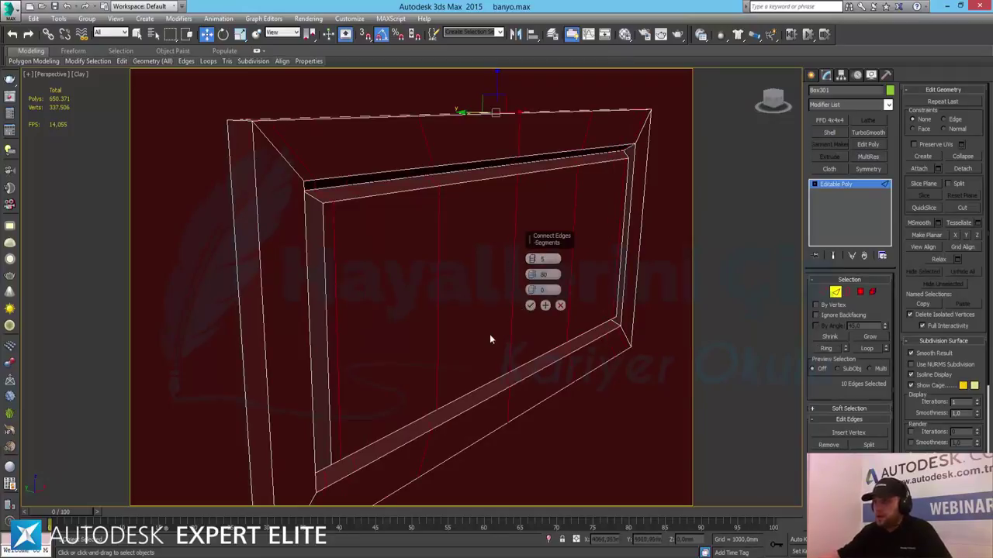
click(530, 305)
- Ring the left-side edges and connect them with horizontal cuts, then ring another corner edge
click(263, 361)
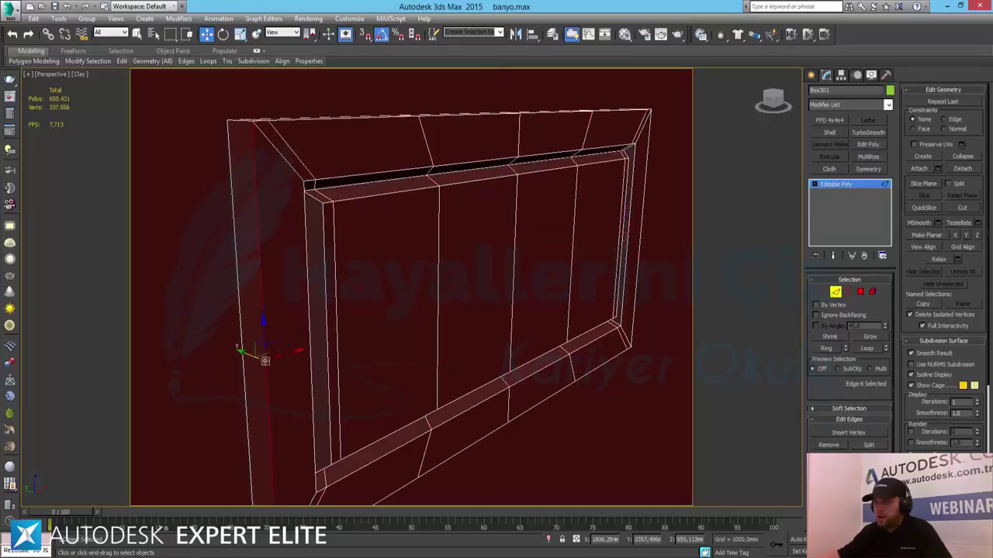
click(826, 348)
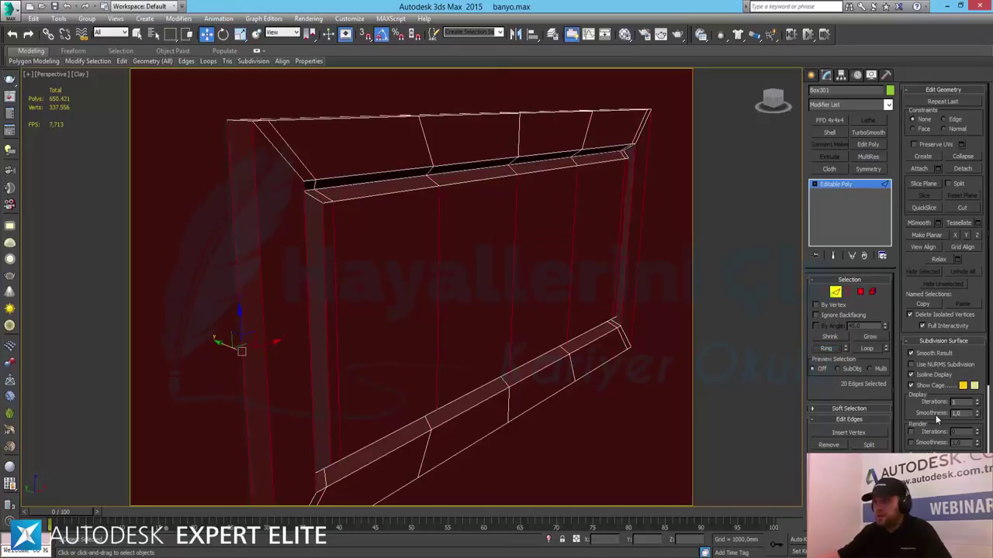
key(ctrl+shift+e)
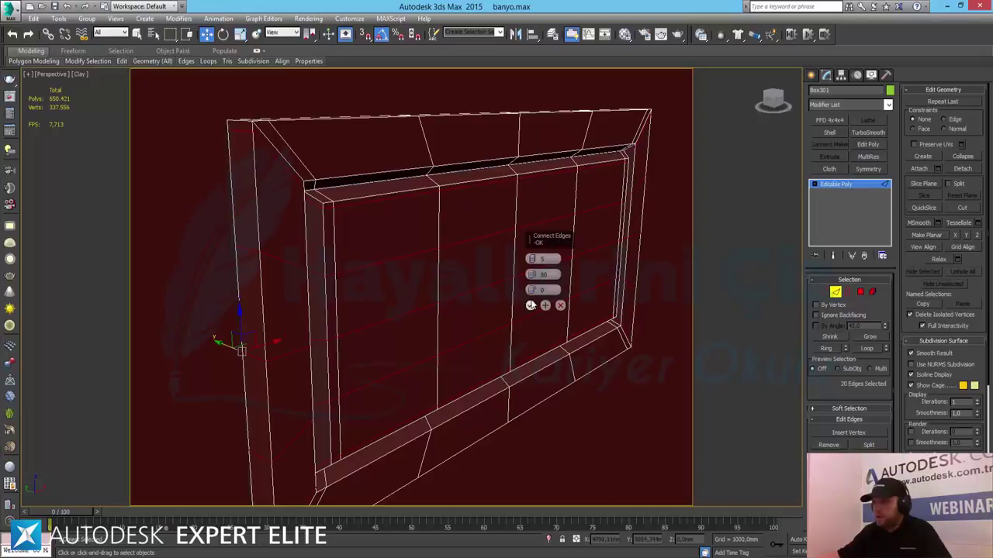
click(530, 304)
click(250, 249)
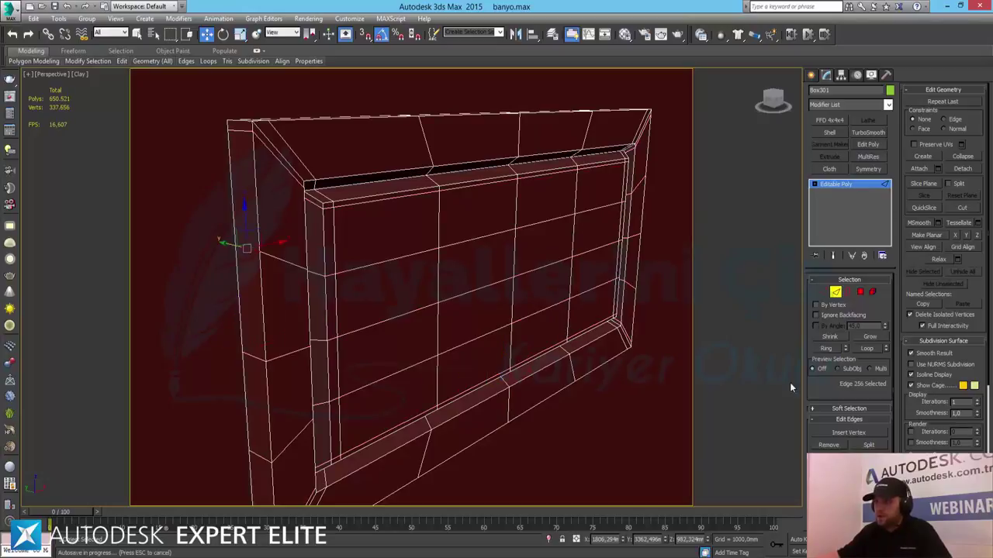
click(827, 348)
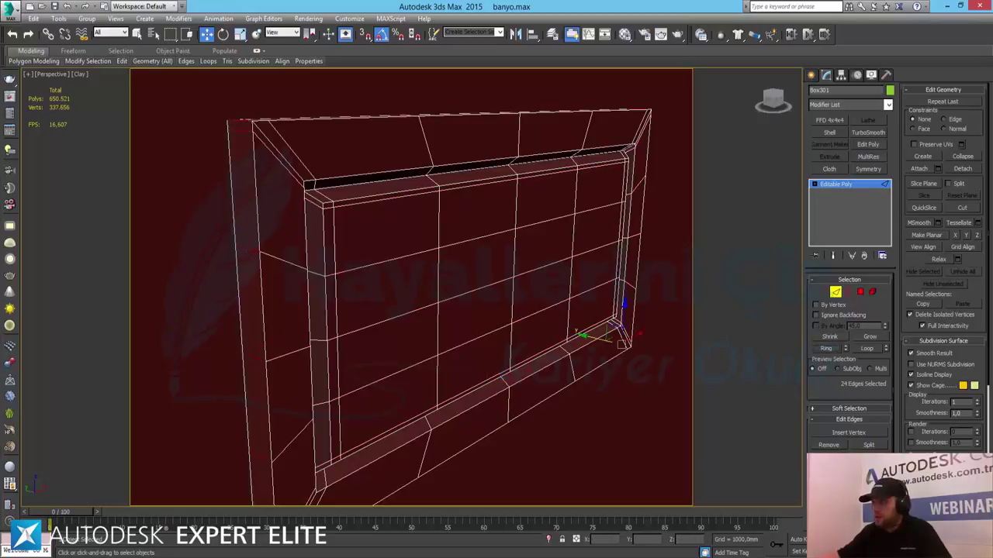
key(ctrl+shift+e)
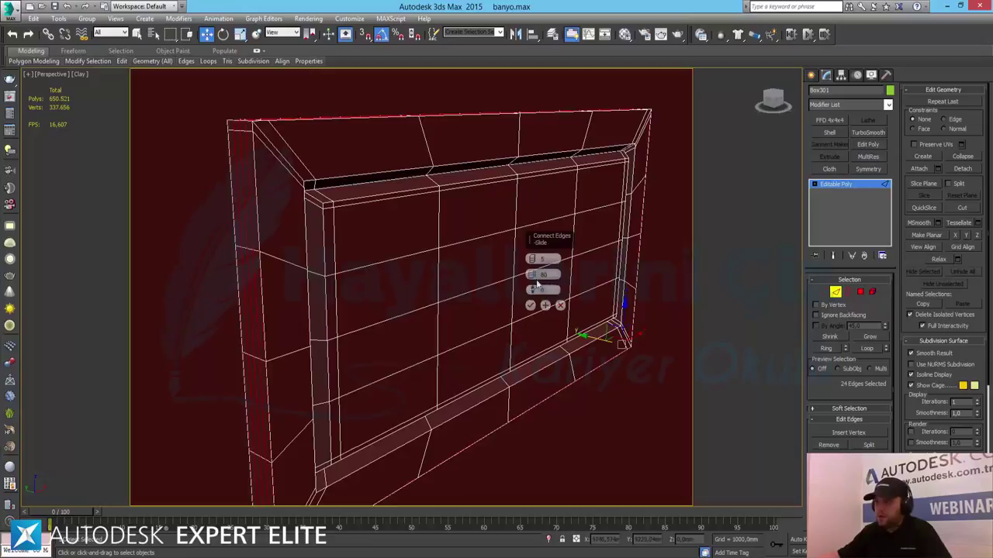
- Connect the frame's border edges with Pinch 0 and preview the frame with NURMS smoothing
text(0)
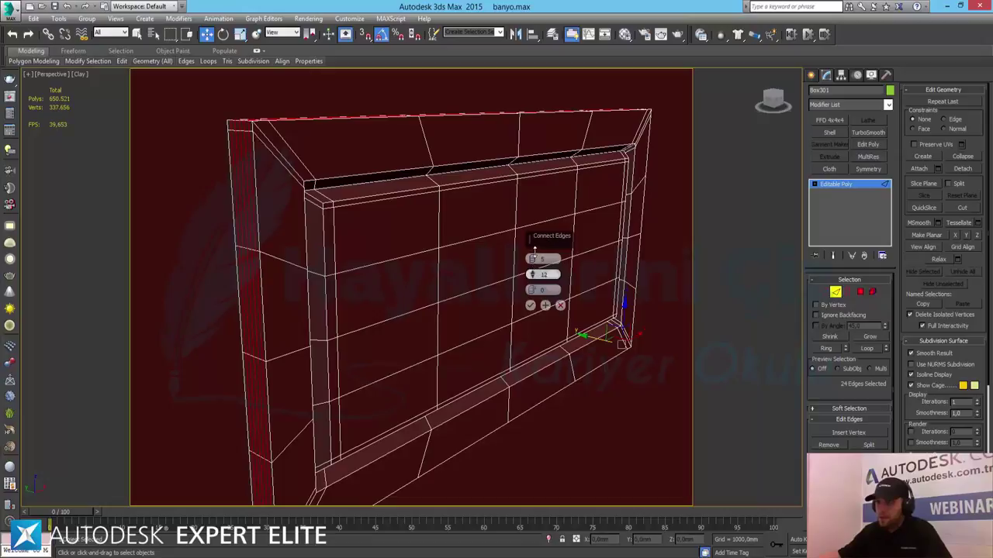
click(531, 305)
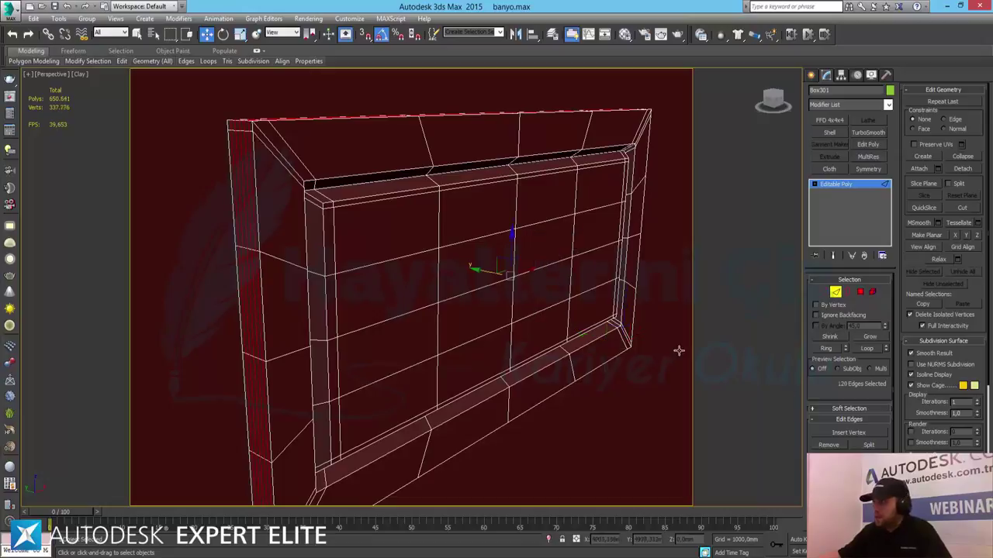
click(920, 367)
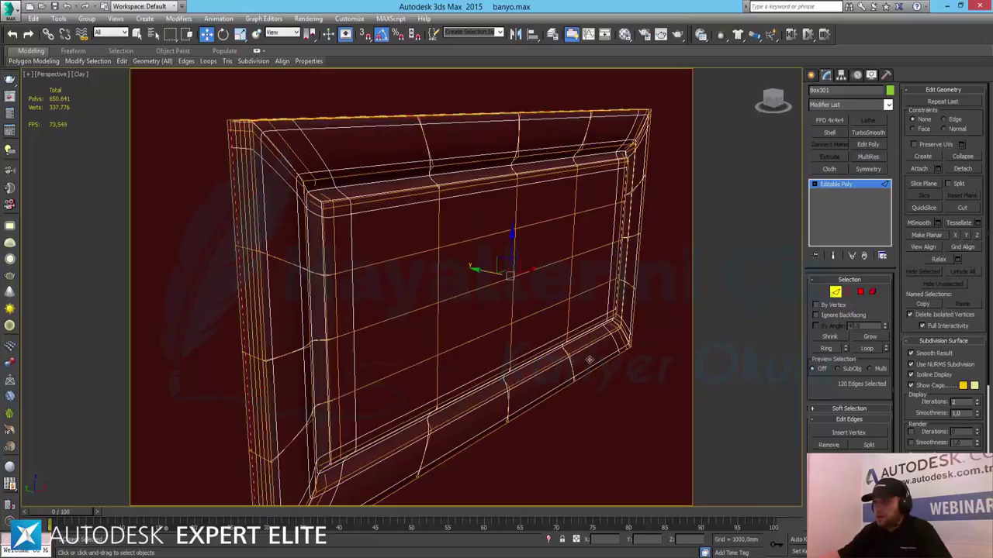
- Reselect Box301, turn NURMS subdivision off, and return to Edge mode
click(568, 457)
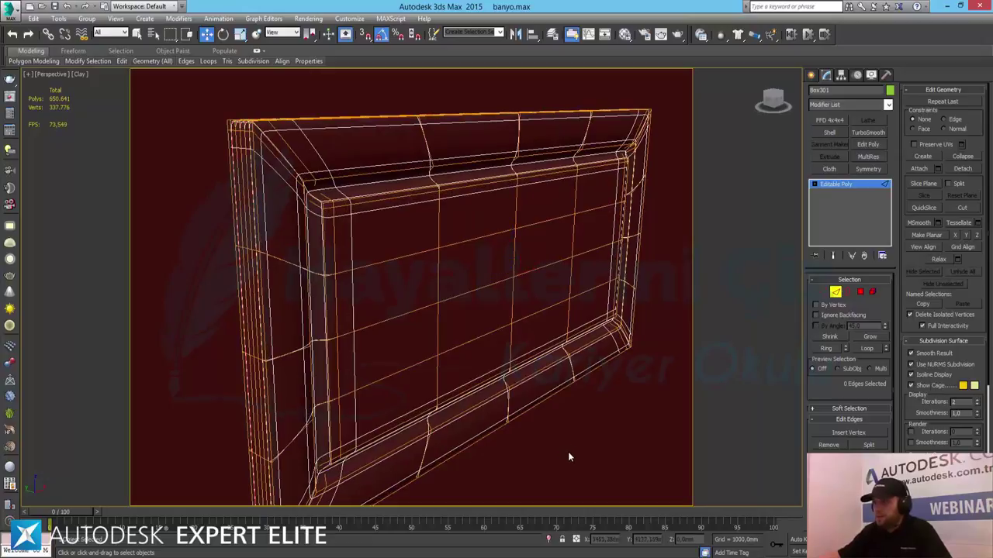
click(836, 296)
click(610, 436)
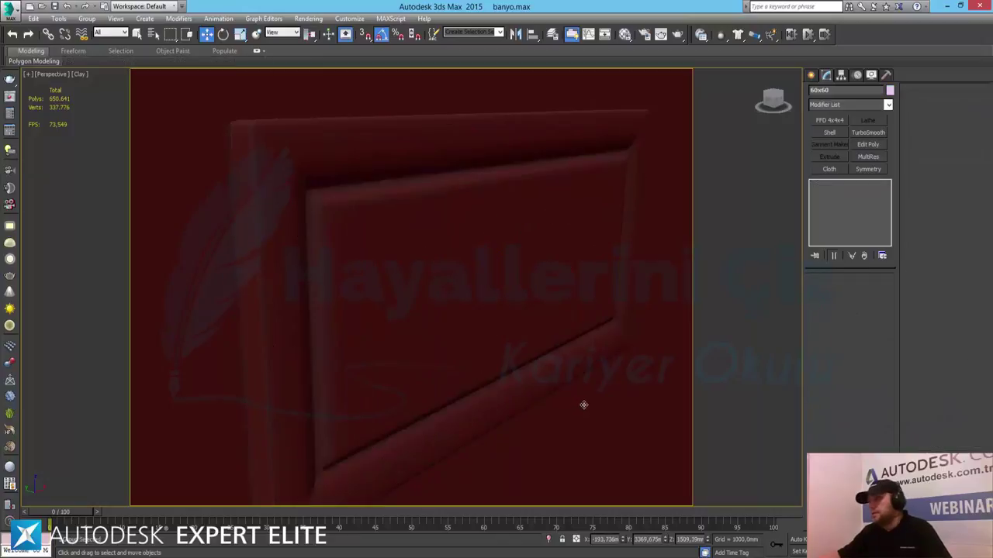
click(401, 275)
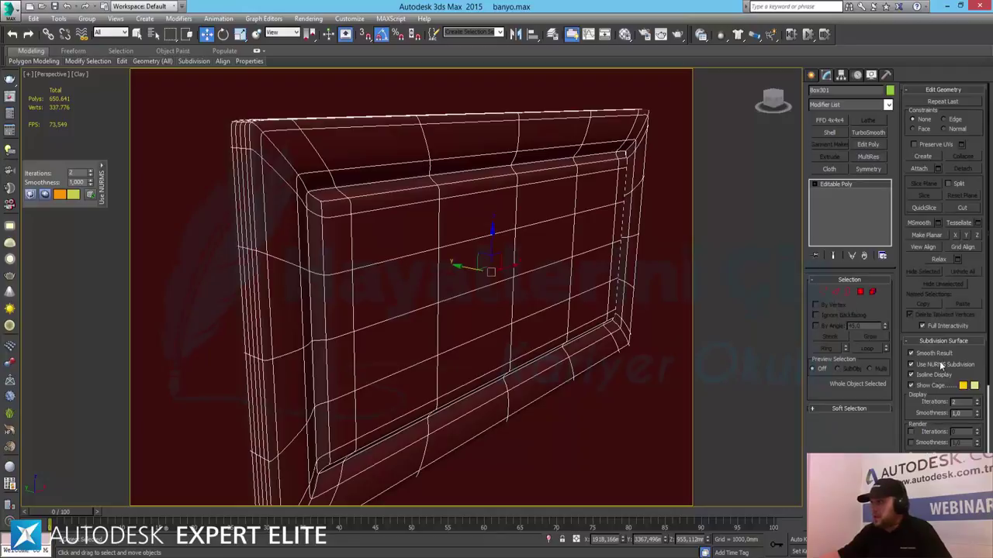
click(913, 364)
click(836, 290)
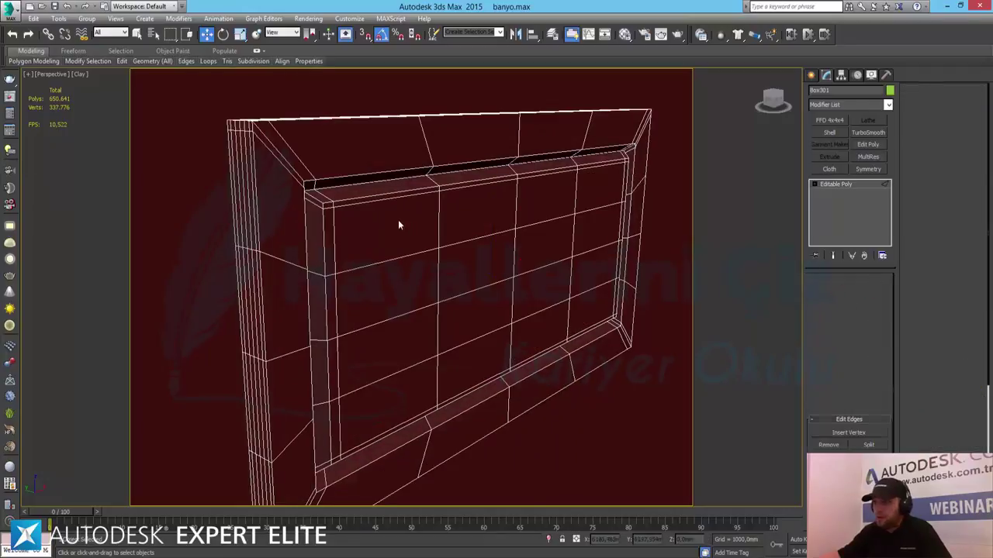
- Ring-select the frame's inner corner edge, connect it, and turn NURMS smoothing back on
click(317, 202)
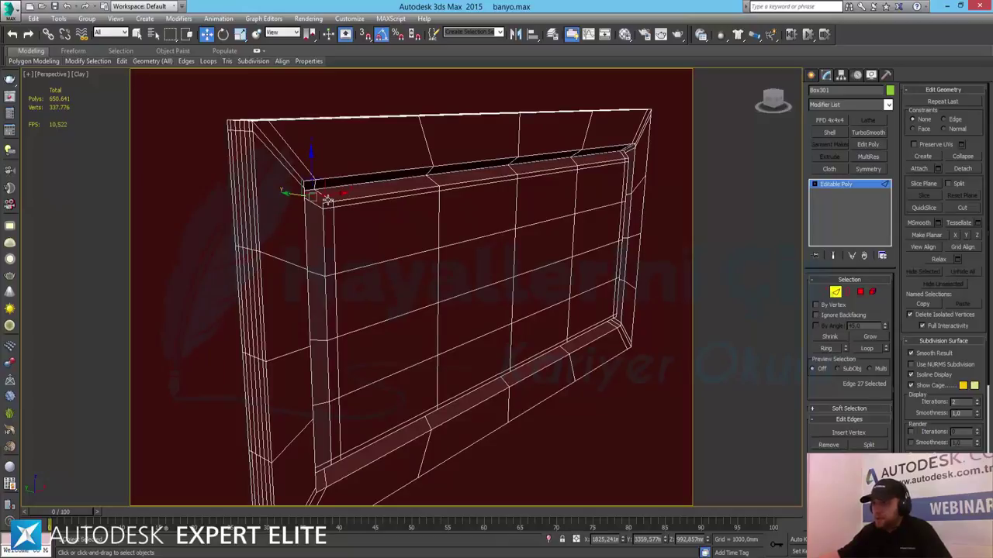
click(832, 350)
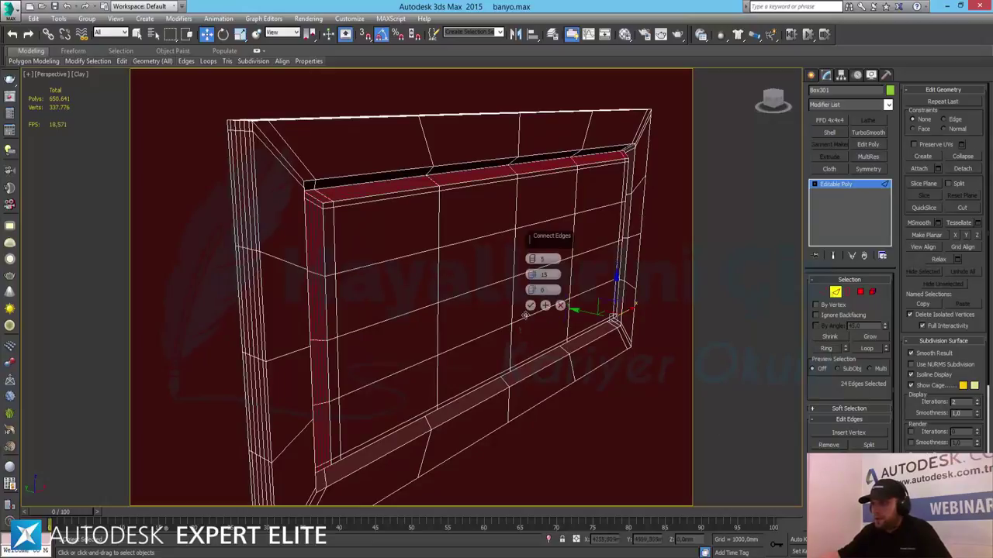
click(530, 307)
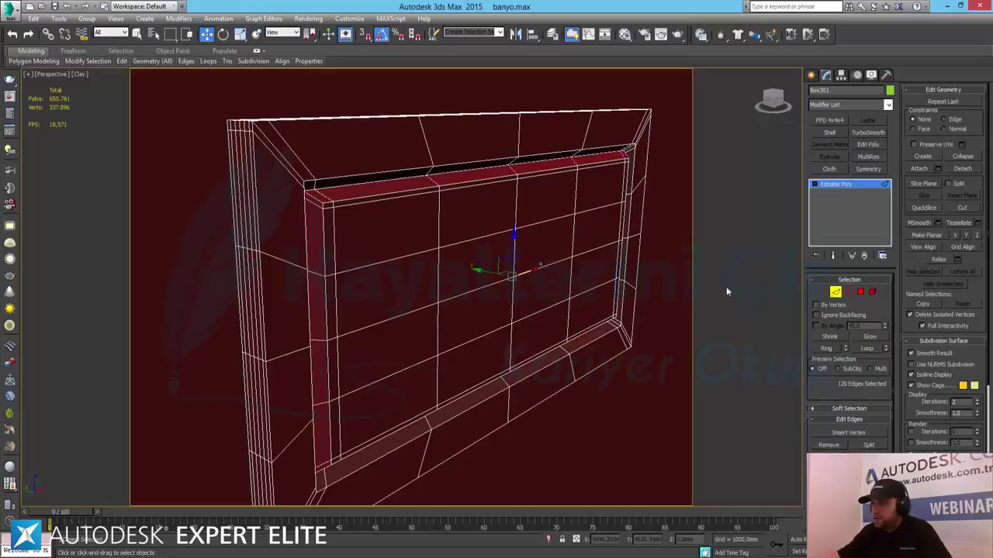
click(836, 293)
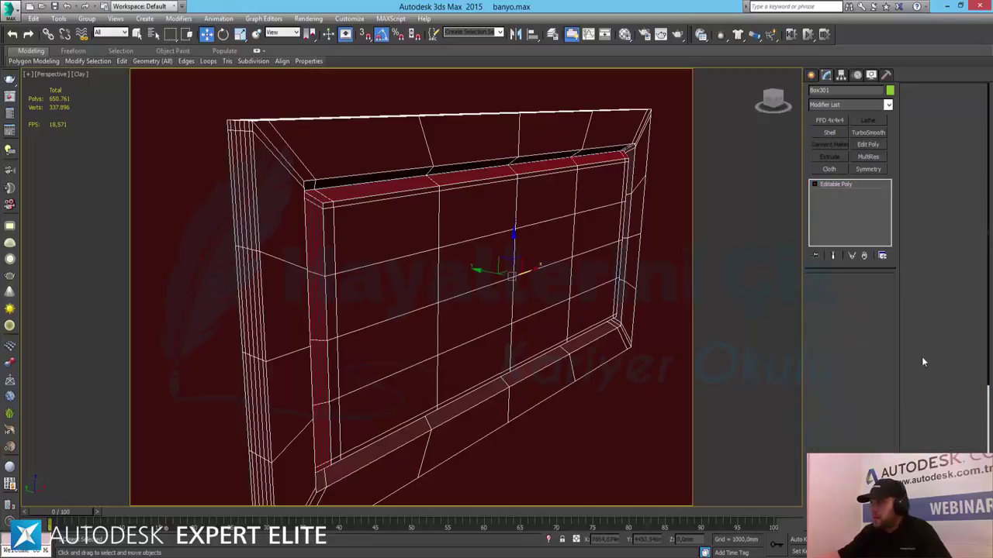
click(922, 367)
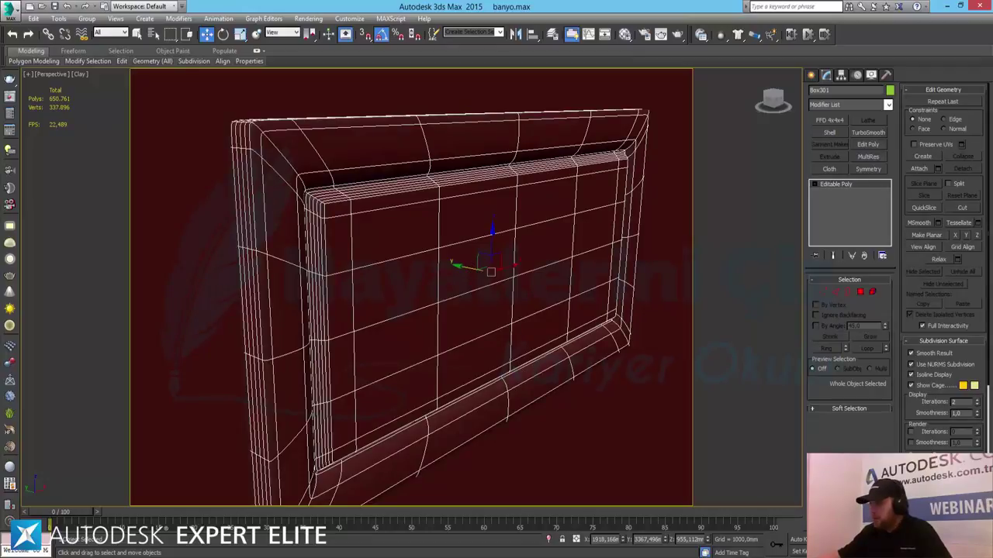
- Zoom out and orbit to face the sink, then show edged faces with F4
scroll(490, 272, down, 1)
scroll(465, 287, down, 2)
scroll(481, 299, down, 2)
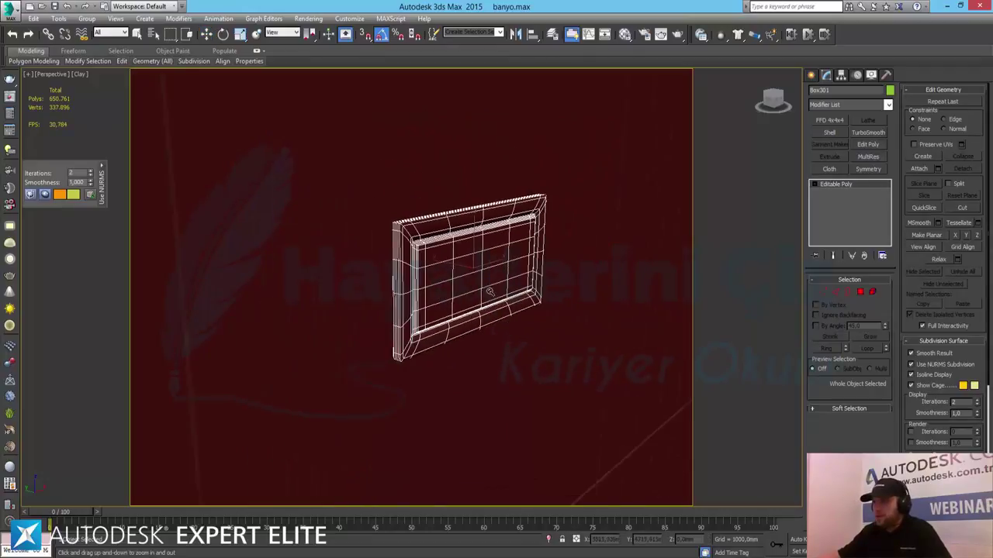
scroll(497, 325, down, 2)
scroll(505, 353, down, 2)
scroll(512, 357, down, 2)
scroll(543, 365, down, 1)
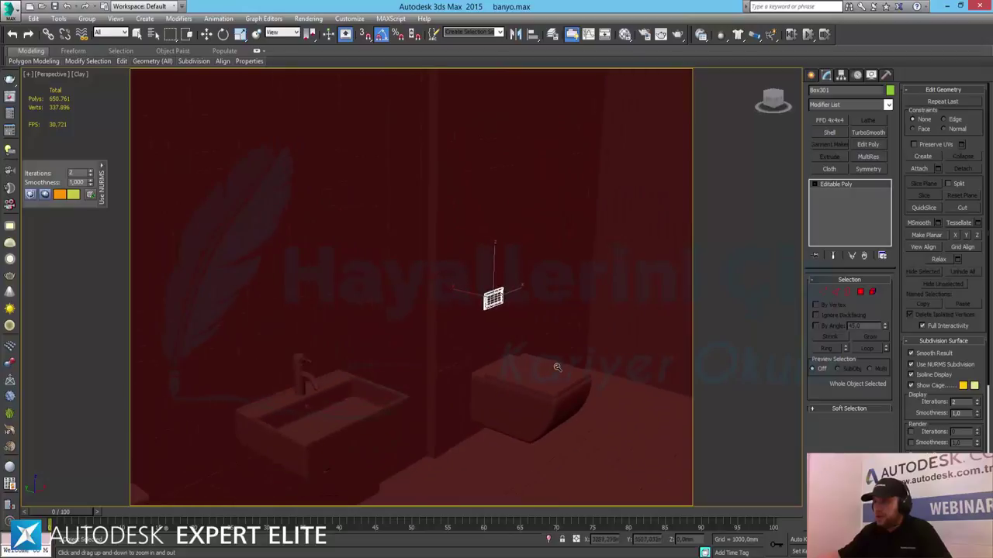
mouse_move(557, 366)
alt+middle_down()
mouse_move(508, 354)
mouse_move(530, 373)
mouse_move(496, 381)
mouse_move(525, 381)
mouse_move(571, 422)
mouse_move(536, 395)
alt+middle_up()
key(w)
scroll(403, 381, up, 3)
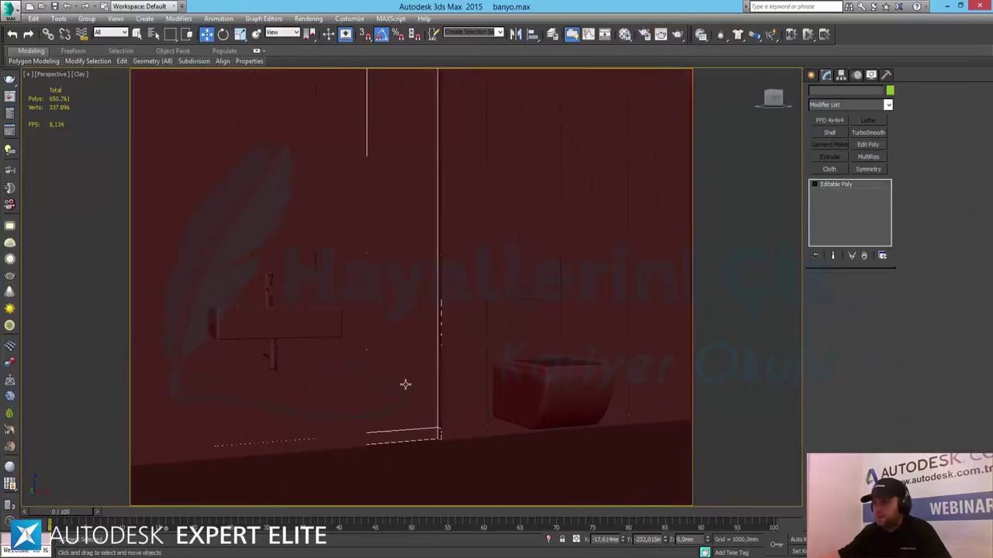
click(405, 384)
alt+middle_drag(341, 354, 358, 366)
mouse_move(264, 320)
alt+middle_down()
mouse_move(503, 379)
mouse_move(468, 368)
mouse_move(452, 390)
mouse_move(505, 401)
mouse_move(453, 334)
alt+middle_up()
key(F4)
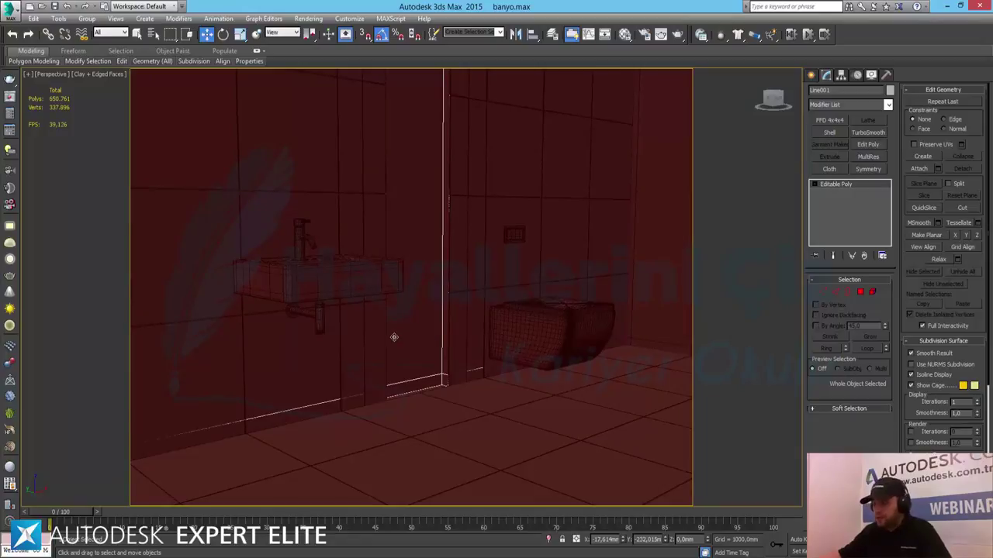
- Switch the viewport to Shaded, open the 60x60 wall-tile group and pick a single tile
click(81, 74)
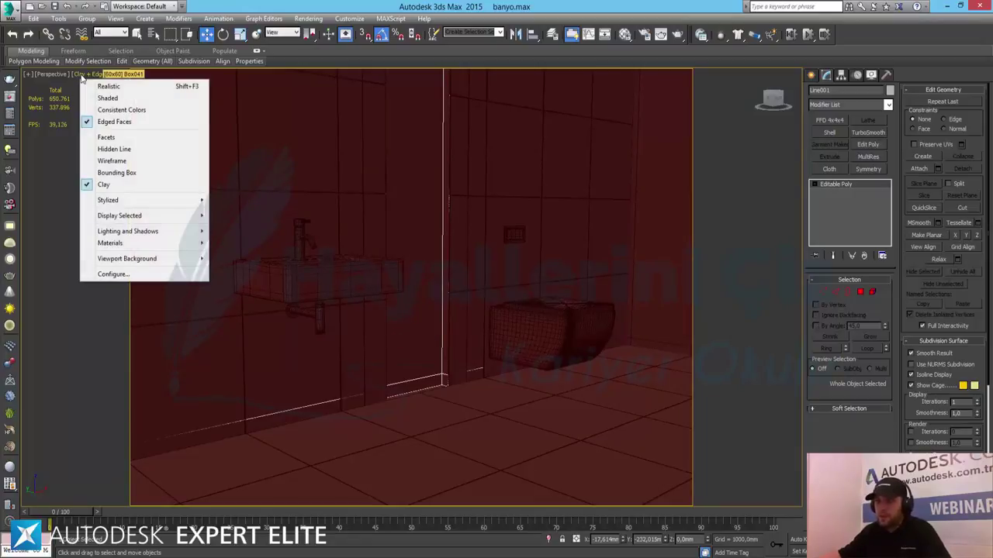
click(111, 99)
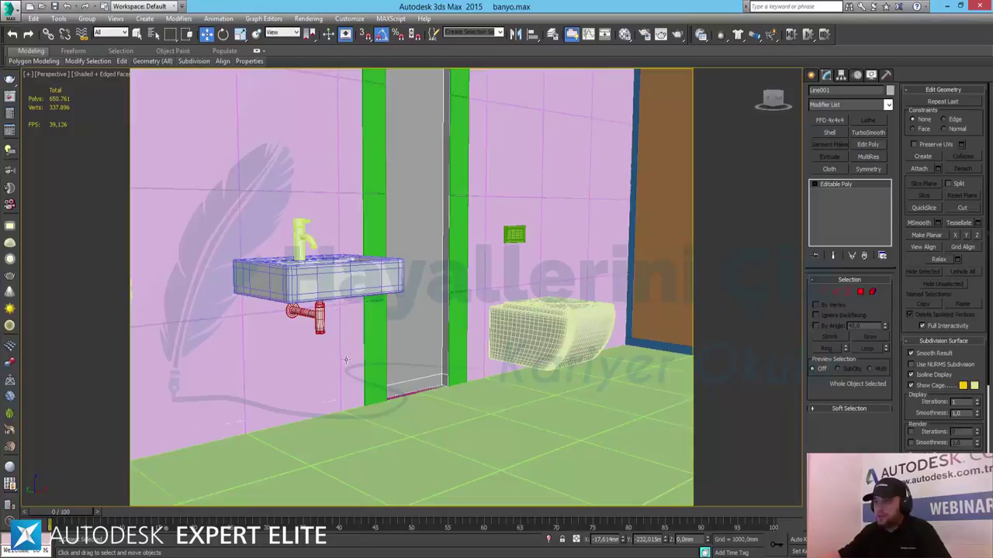
click(298, 378)
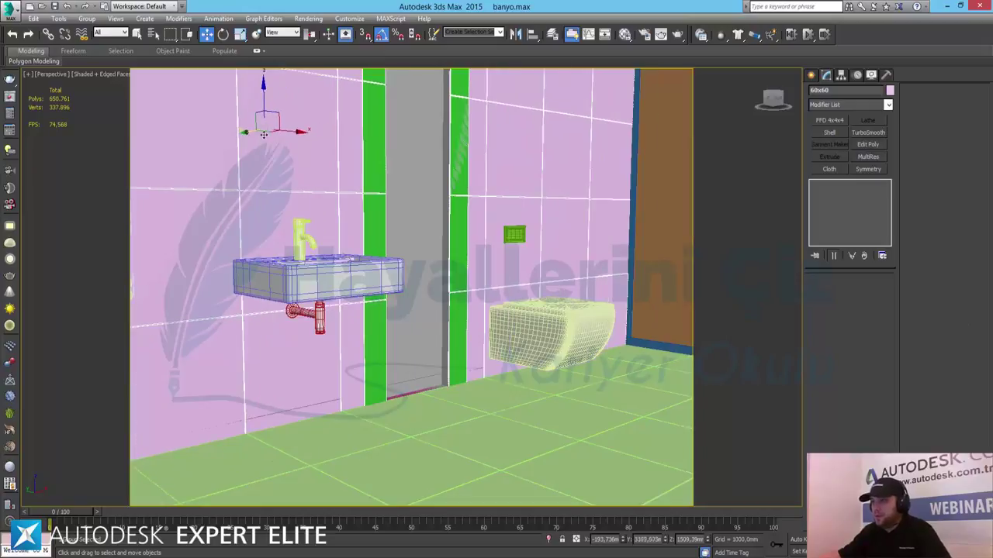
click(86, 19)
click(101, 59)
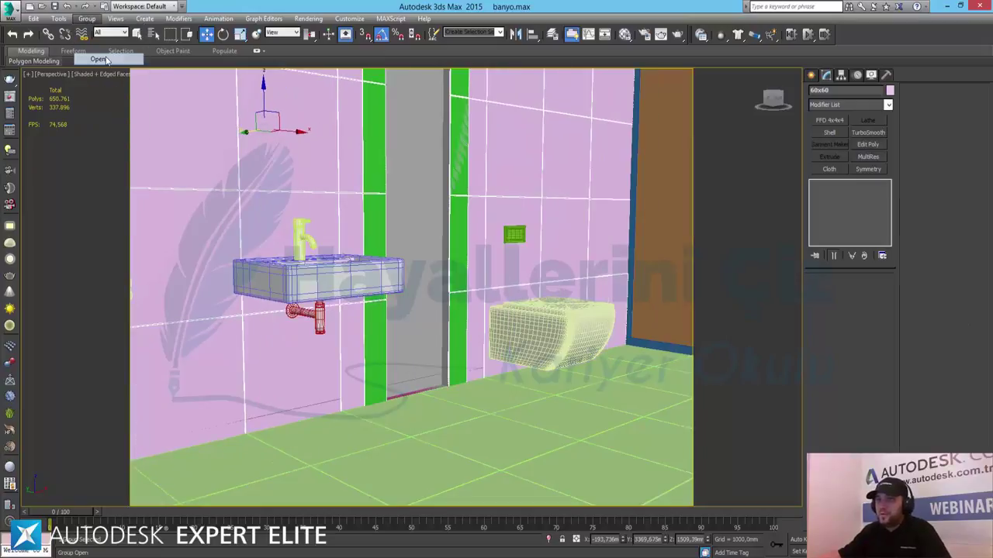
click(294, 387)
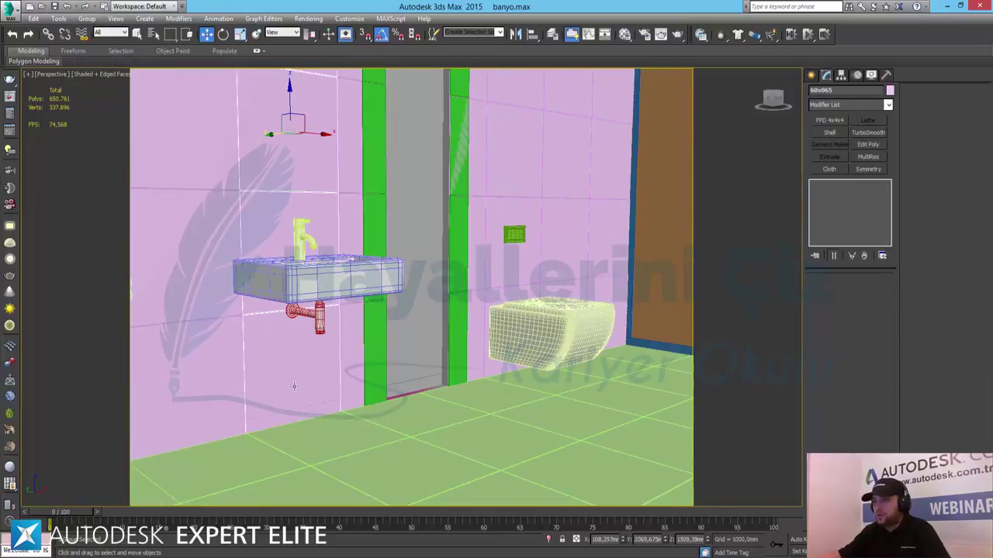
- Open the Material Editor and check the V-Ray and GI tabs in Render Setup
click(624, 34)
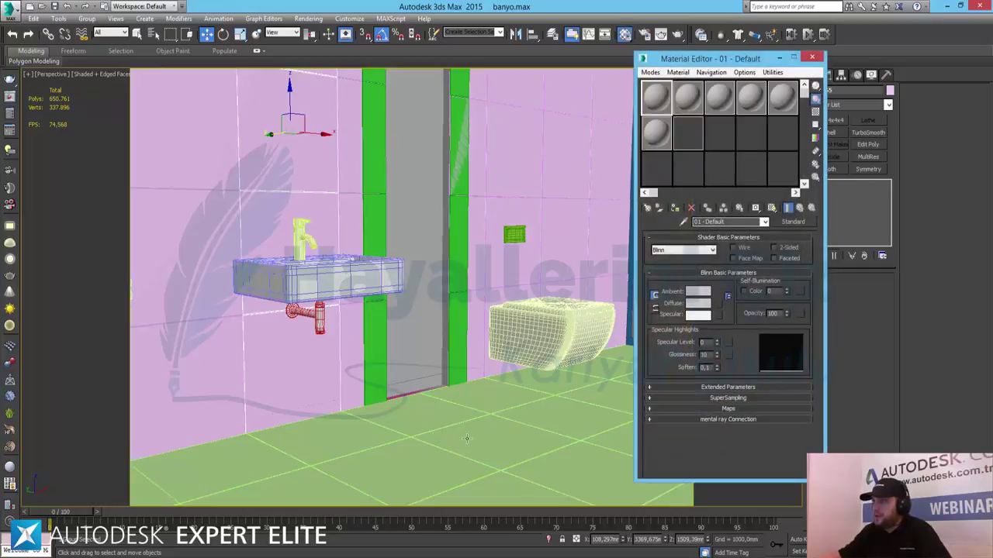
click(309, 18)
click(318, 40)
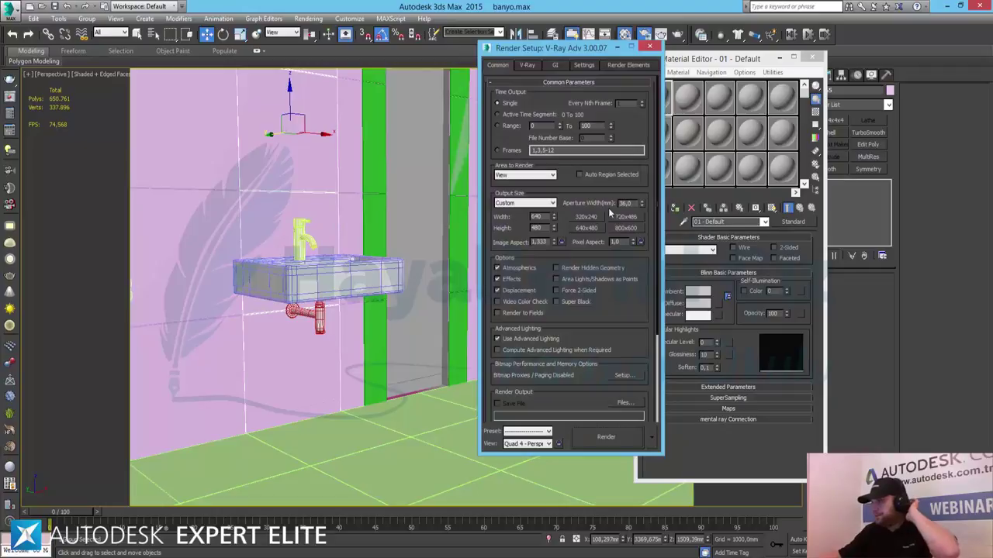
click(527, 65)
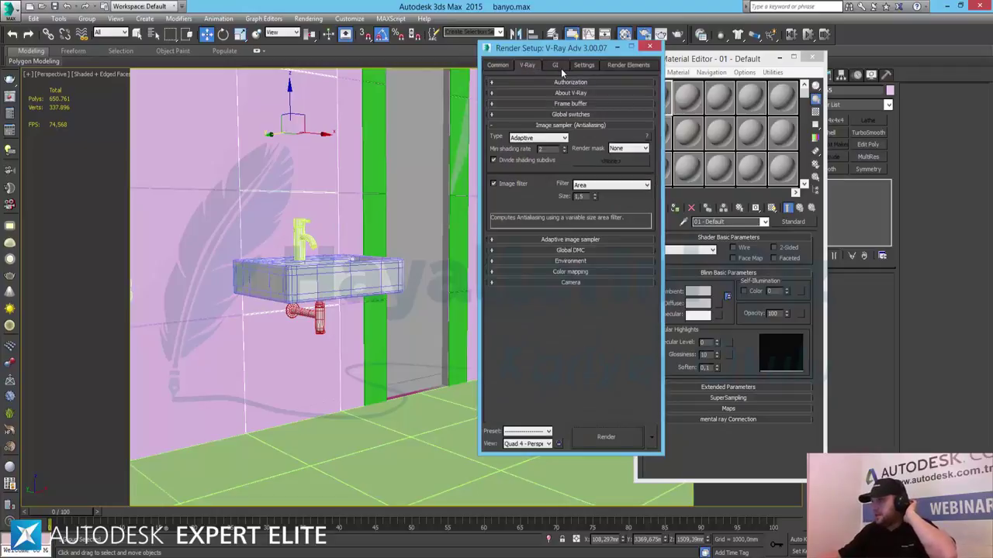
click(557, 66)
click(650, 47)
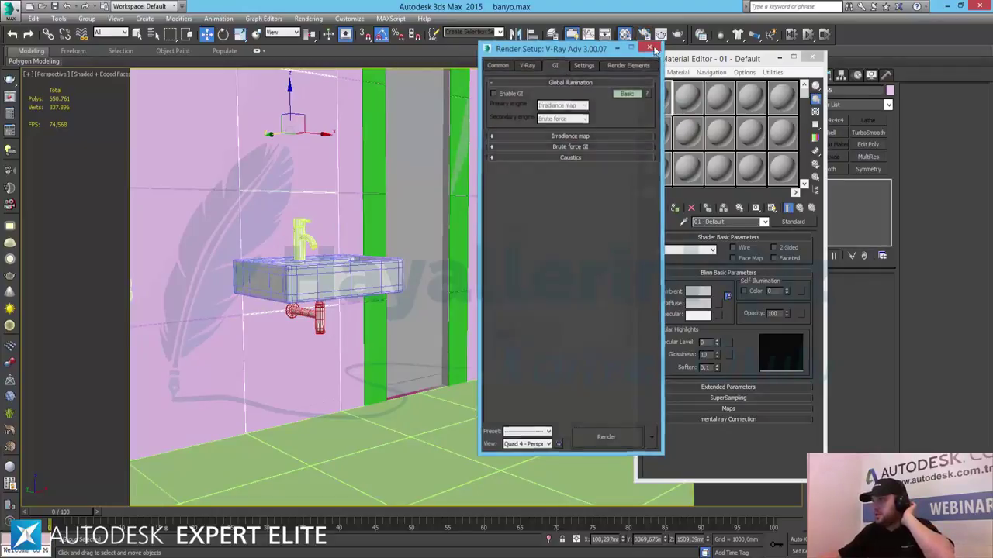
- Change the first material slot to a VRayMtl material
click(791, 223)
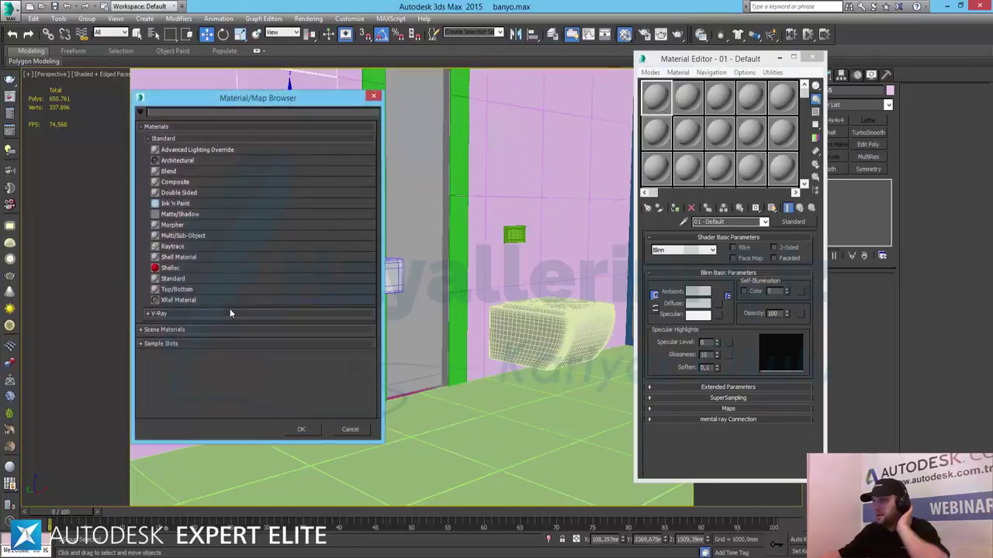
click(187, 317)
scroll(211, 381, down, 2)
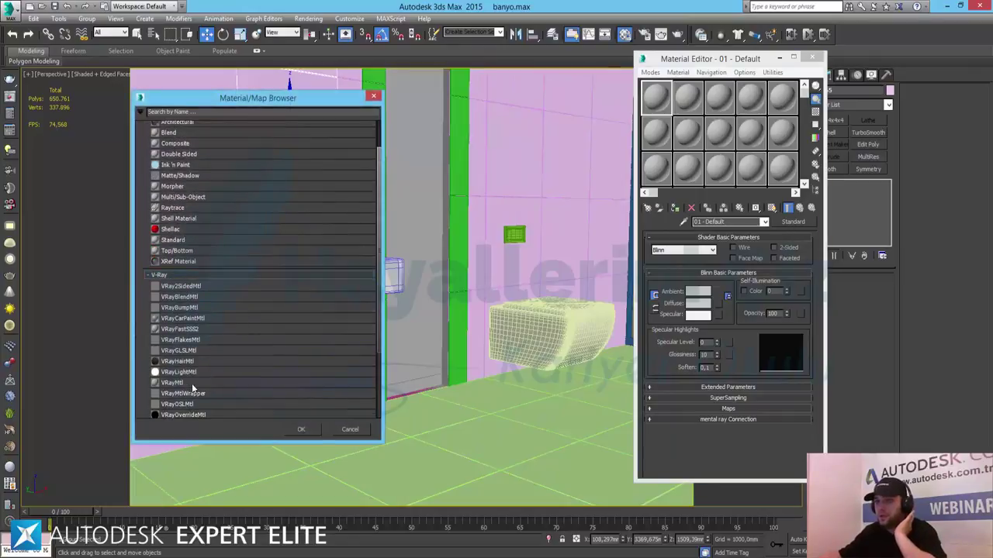
double_click(191, 383)
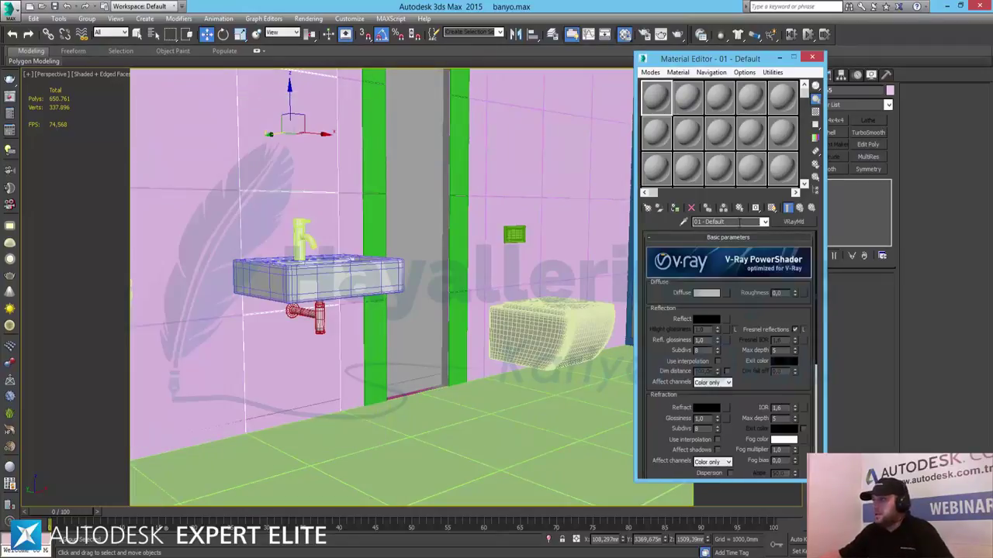
- Rename the material to saramik-1 and bring up the Diffuse map browser
drag(733, 221, 620, 219)
text(sa)
key(Return)
text(ra)
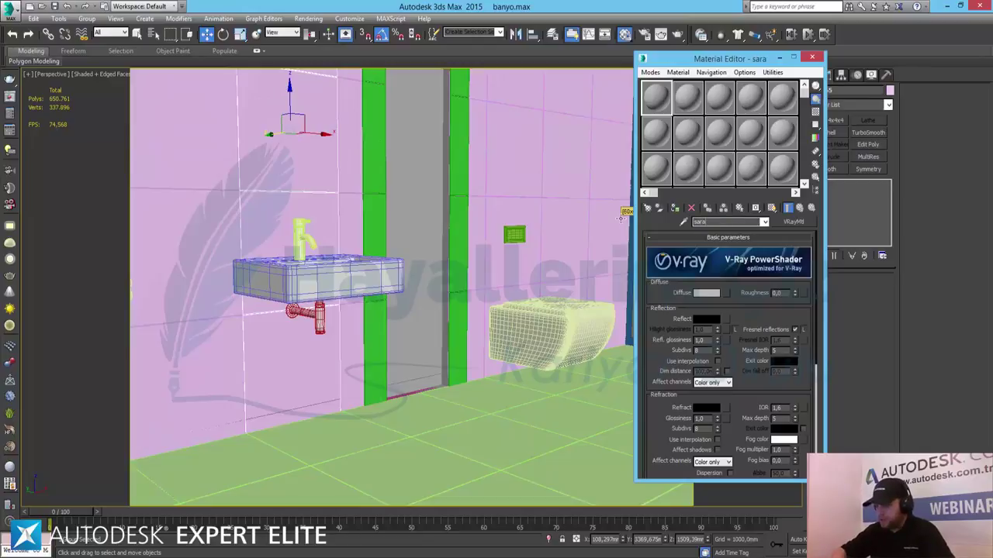
text(mik-1)
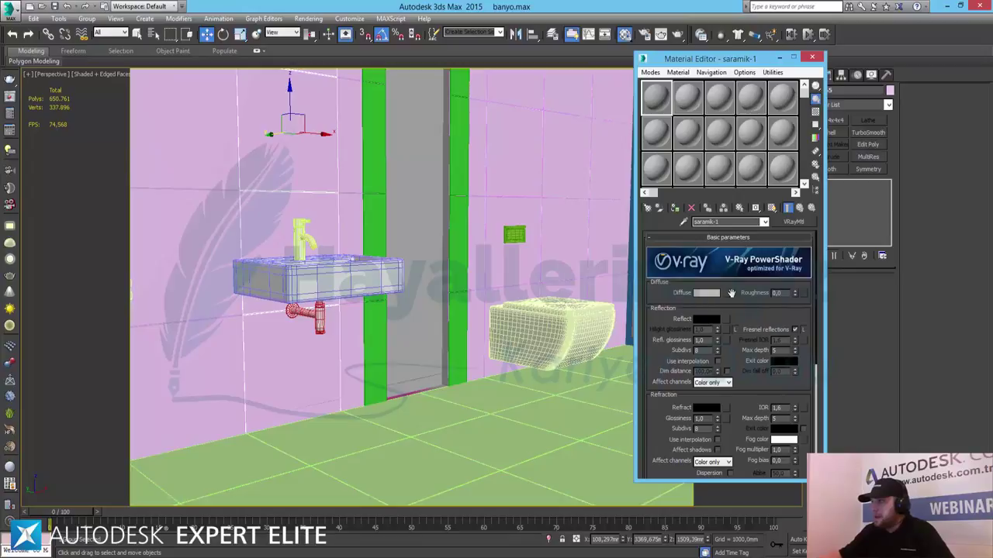
click(725, 292)
- Choose Bitmap for the diffuse map and browse to the Duvar wall textures folder on D:
scroll(225, 179, up, 2)
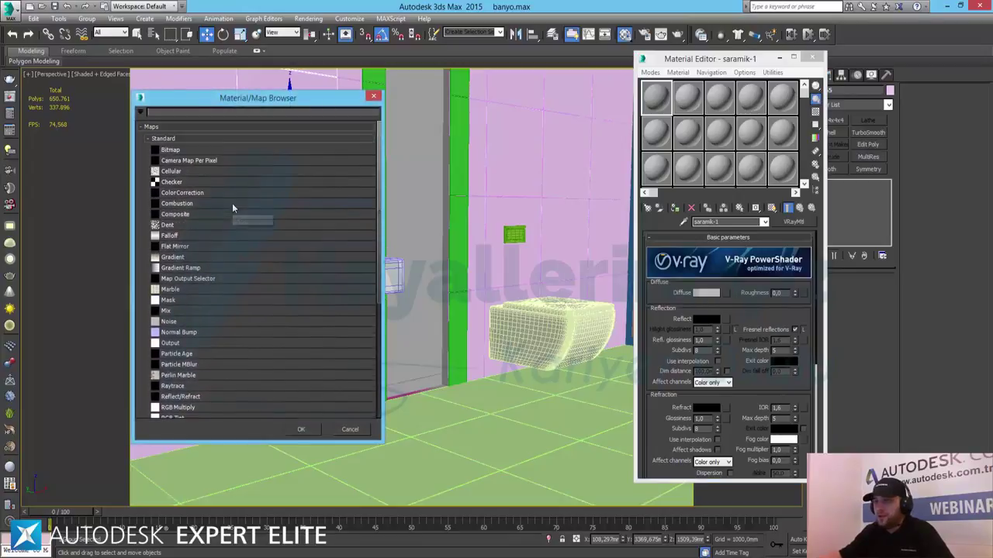
double_click(178, 155)
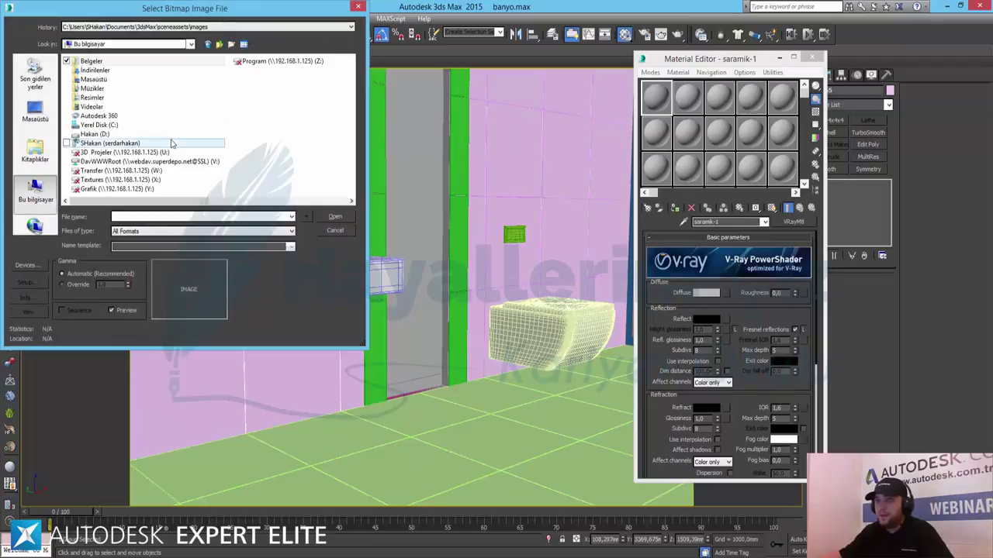
double_click(148, 126)
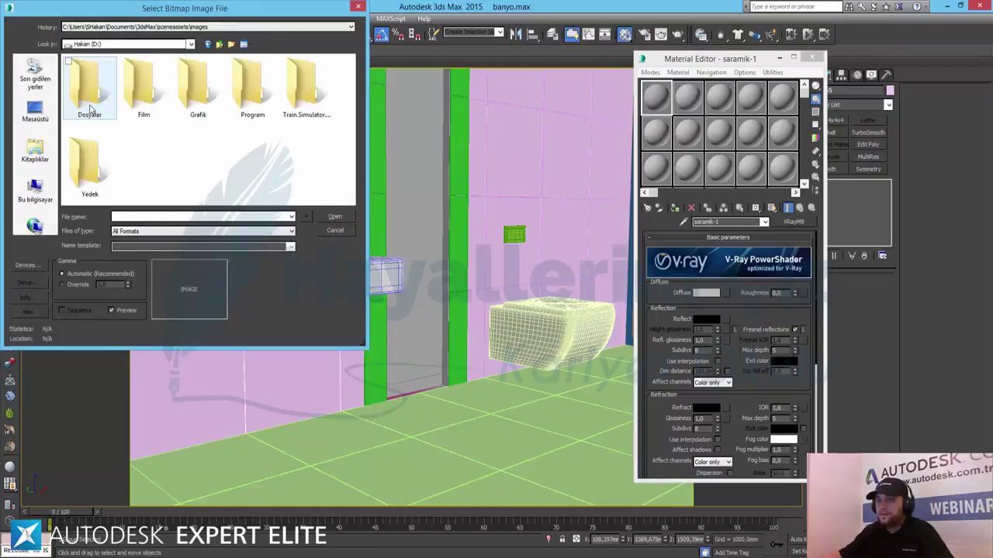
double_click(90, 109)
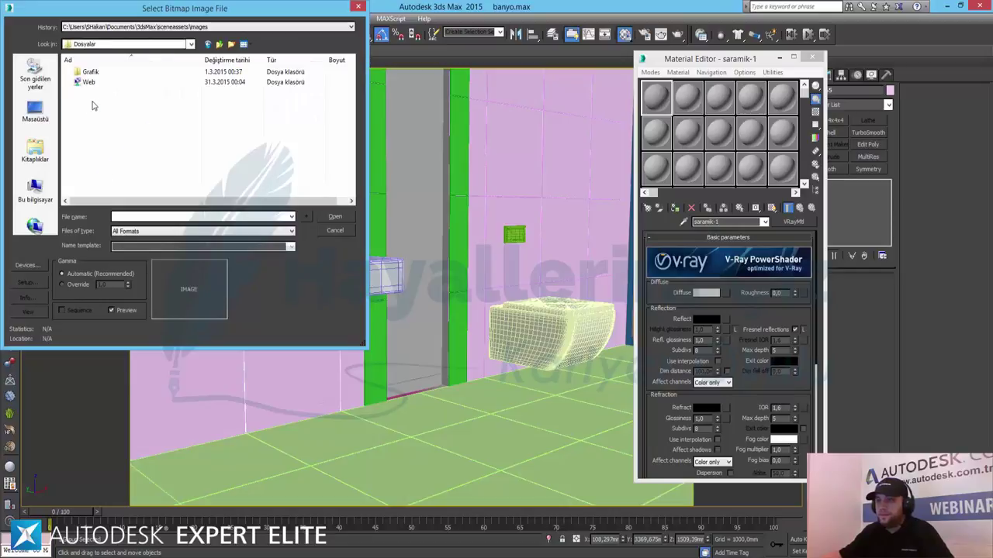
double_click(92, 82)
double_click(93, 83)
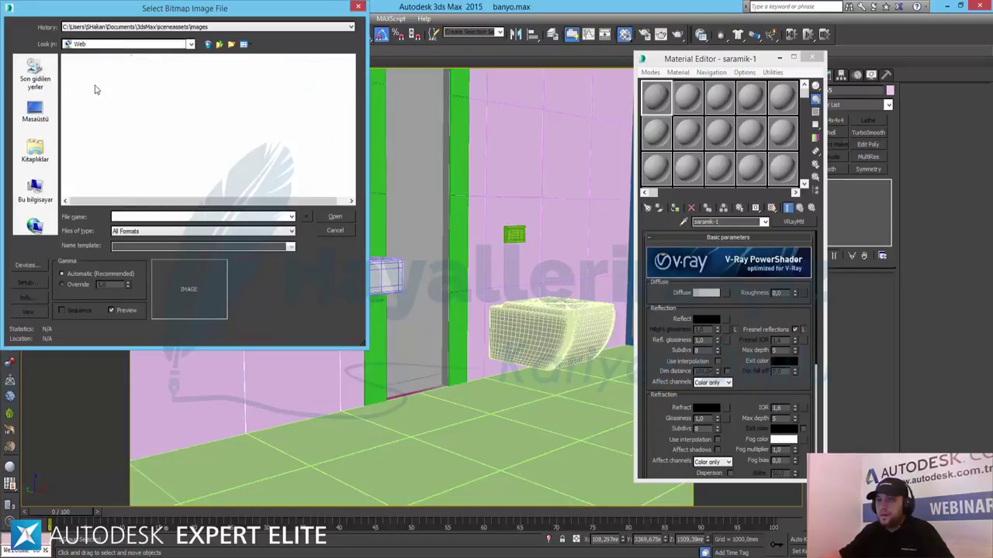
double_click(95, 133)
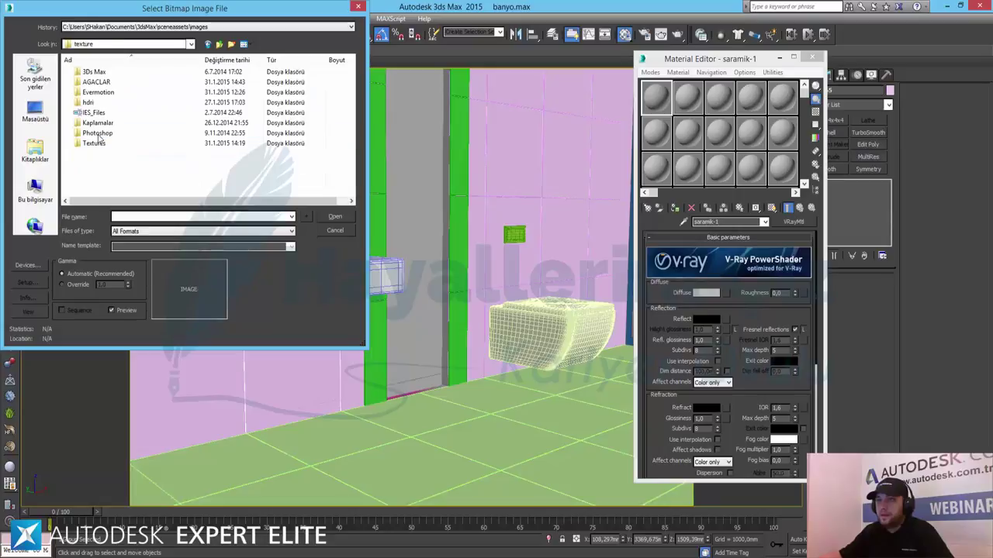
double_click(120, 126)
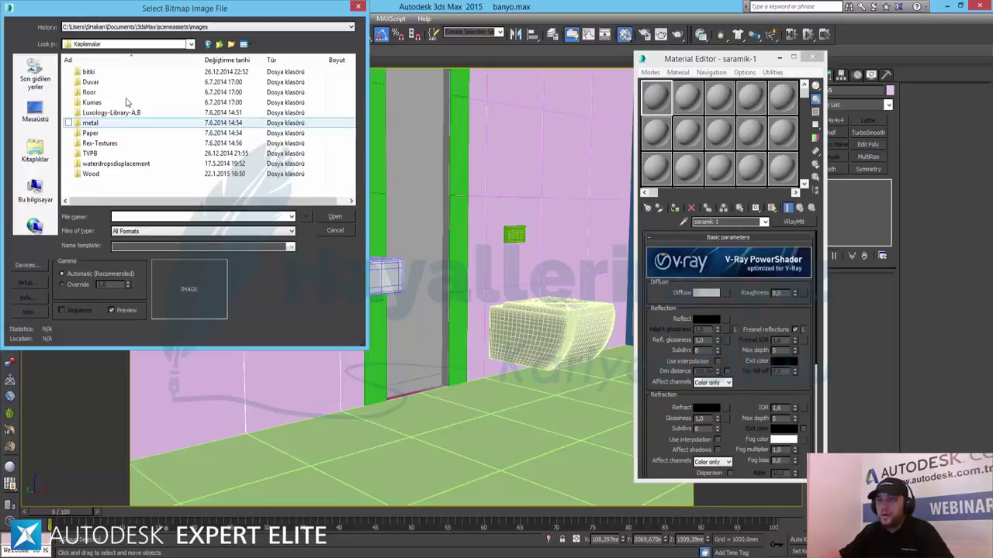
double_click(109, 88)
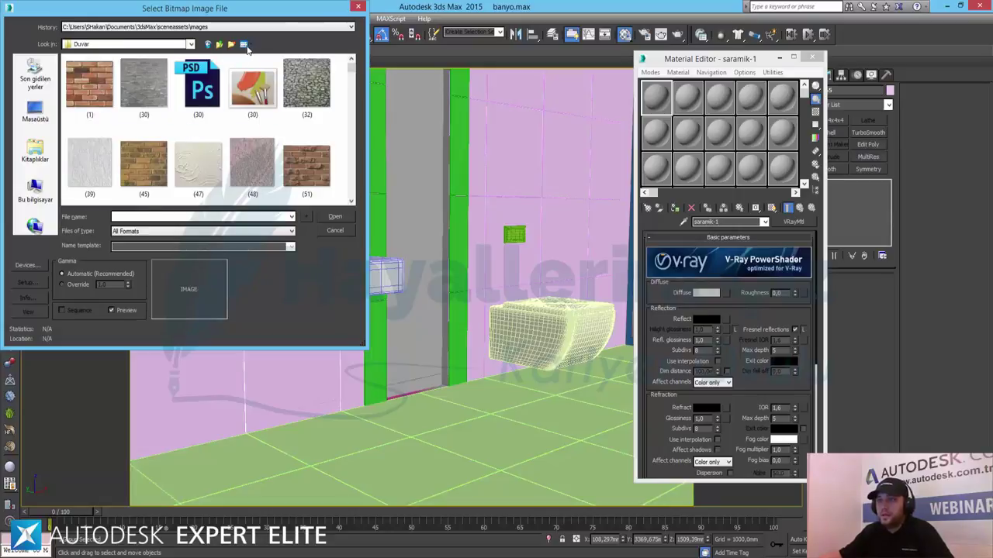
click(244, 44)
click(300, 43)
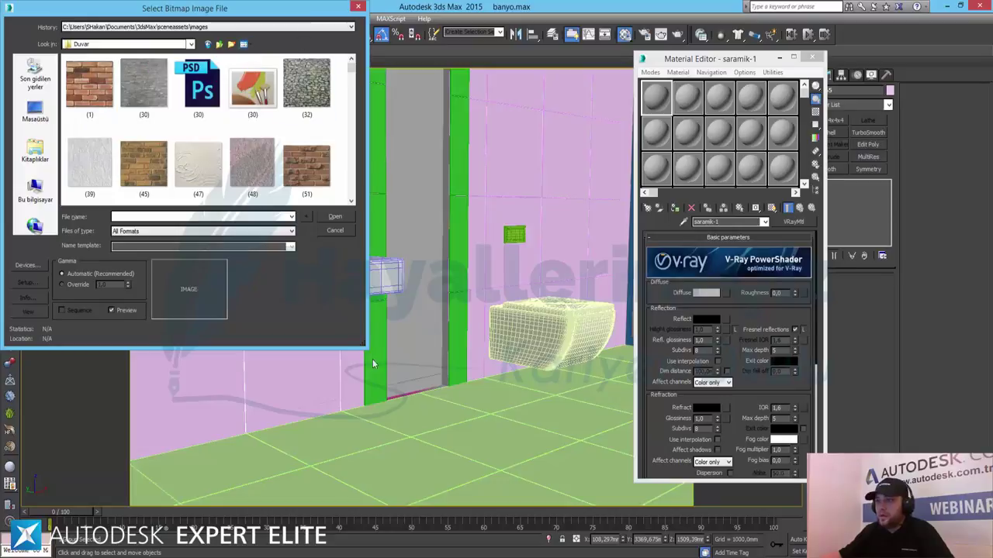
drag(359, 339, 485, 424)
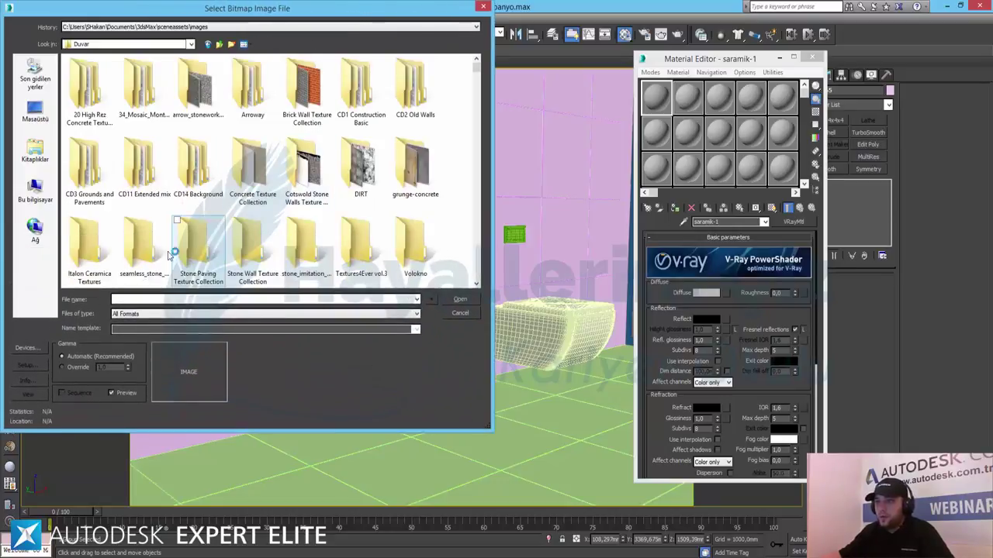
- Preview and load the dark 1812_0 texture from Italon Ceramica Textures > Ego
double_click(89, 247)
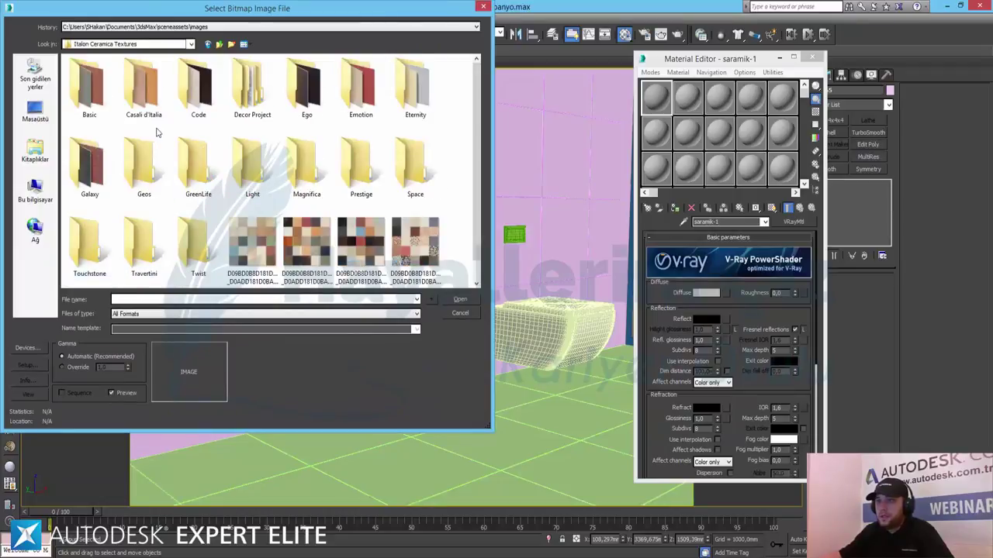
double_click(314, 110)
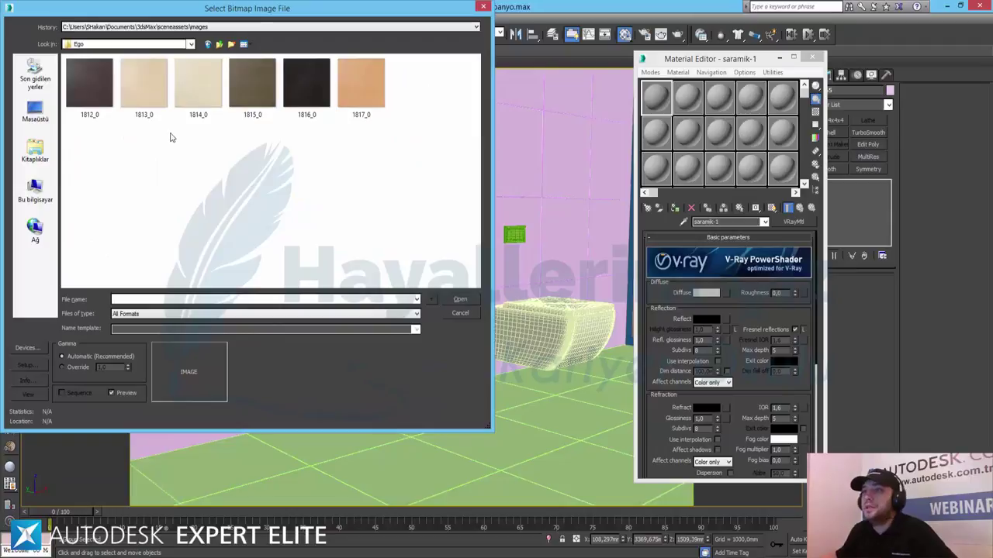
click(90, 86)
right_click(91, 86)
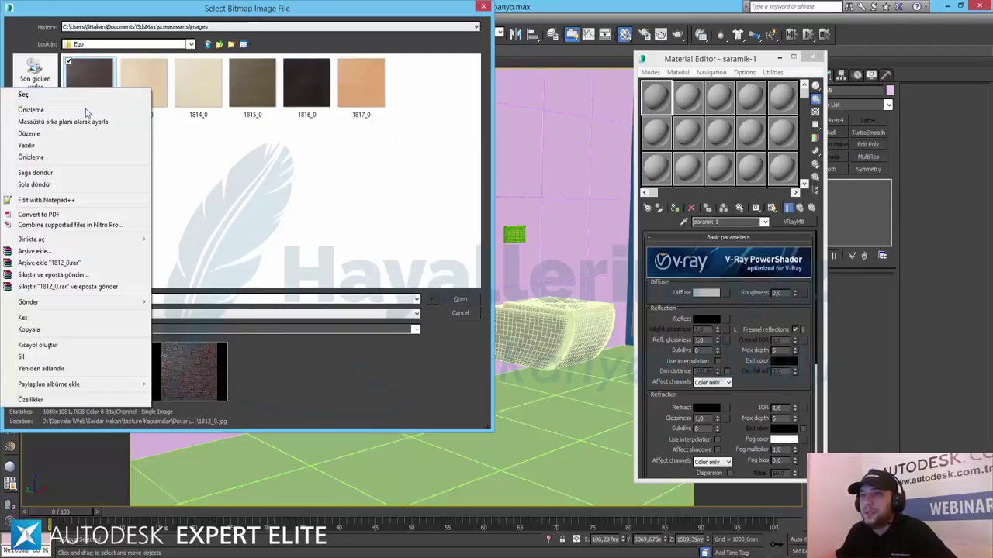
click(87, 115)
key(Escape)
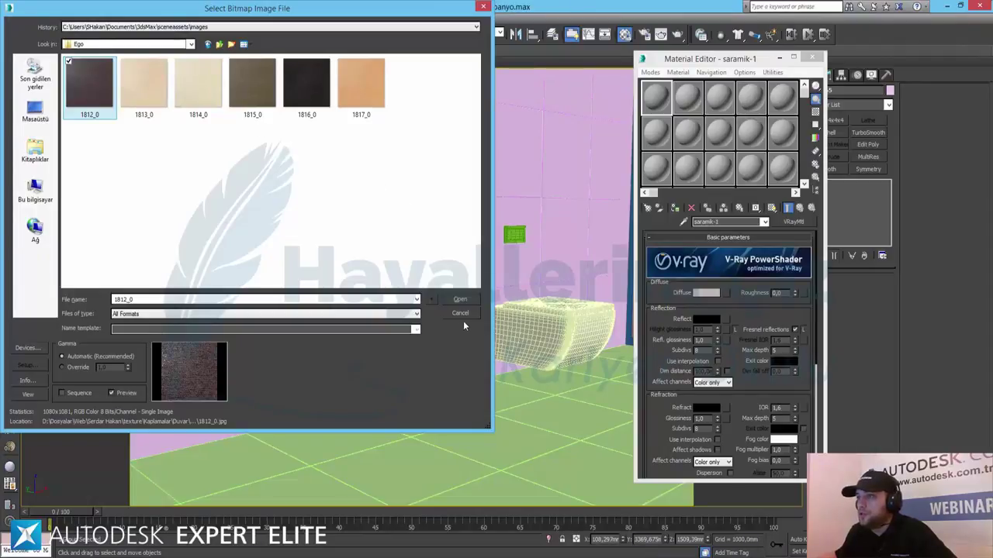
click(460, 299)
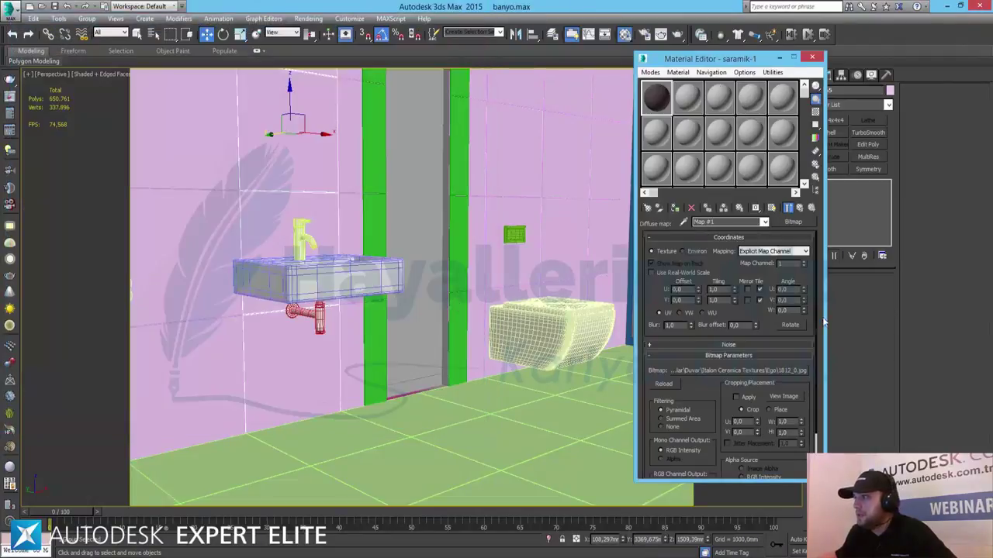
- Assign saramik-1 to the selected wall and show its texture in the viewport
click(800, 208)
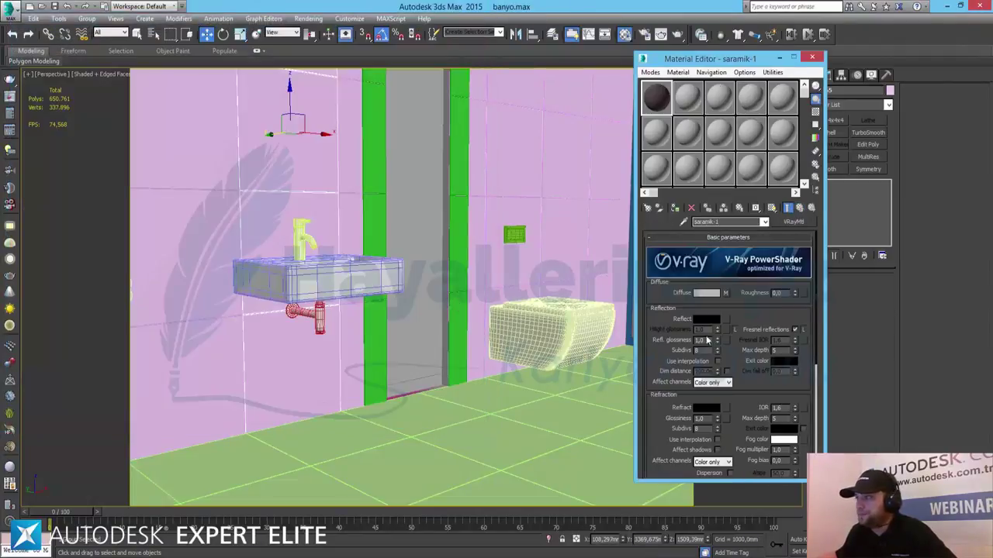
click(674, 211)
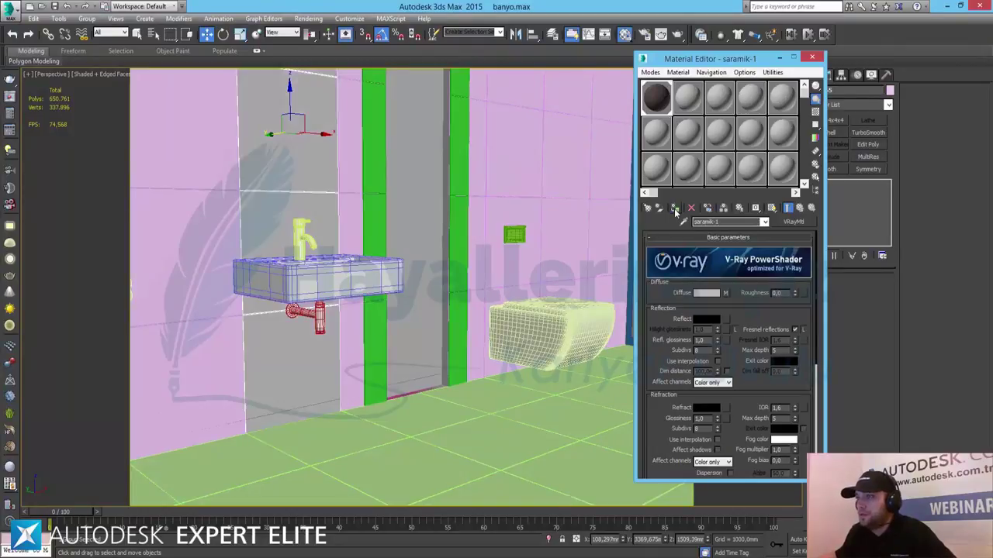
click(772, 208)
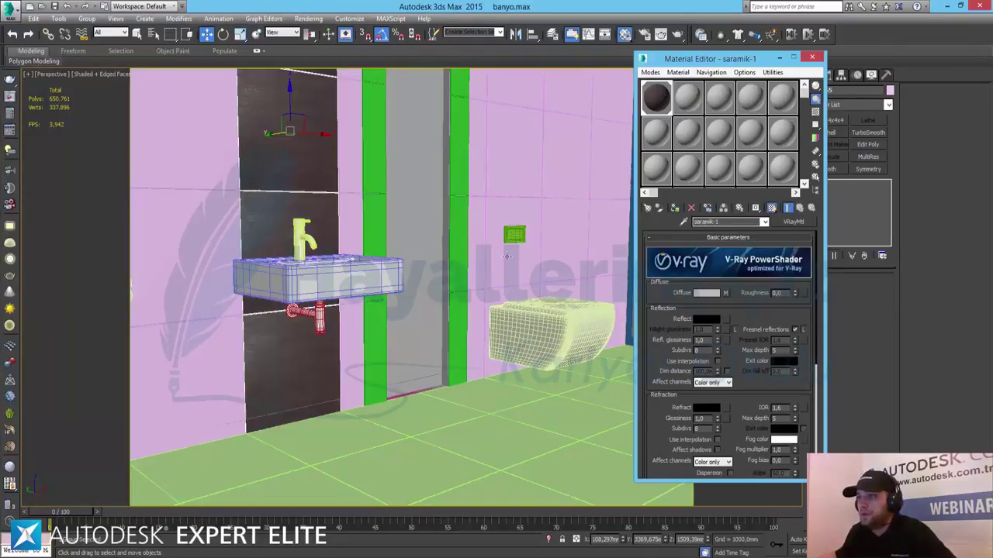
- Select the remaining wall pieces and assign the saramik-1 tile material to them
click(481, 177)
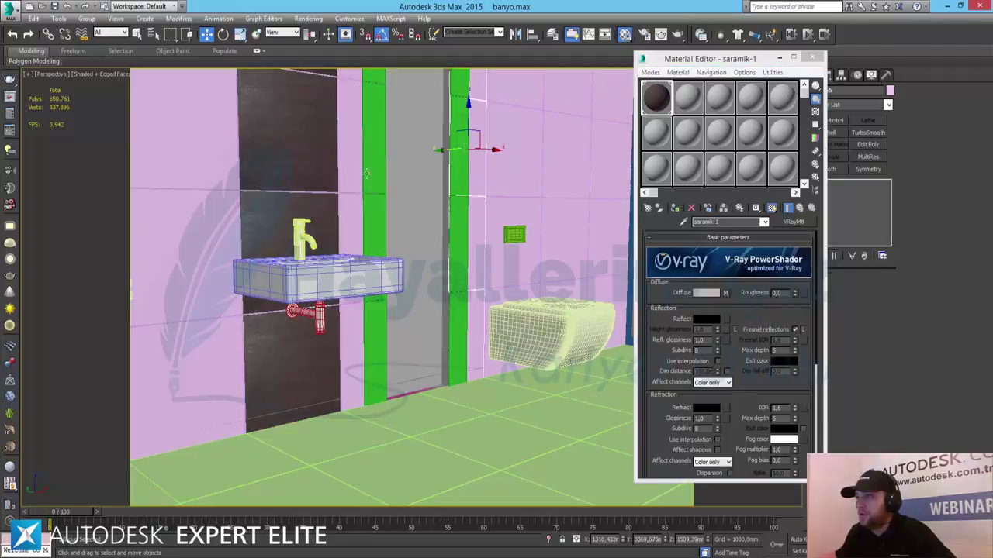
click(361, 173)
click(204, 186)
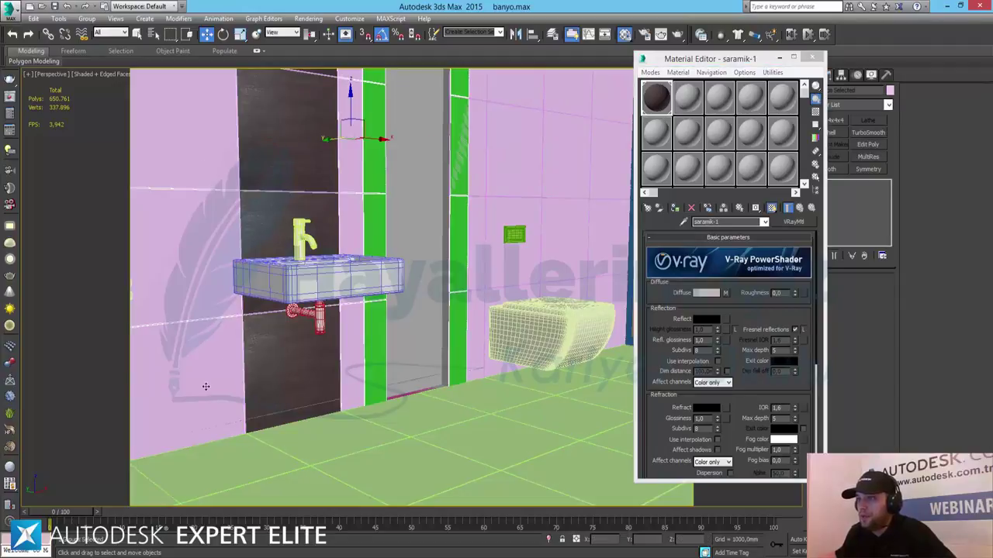
ctrl+click(469, 176)
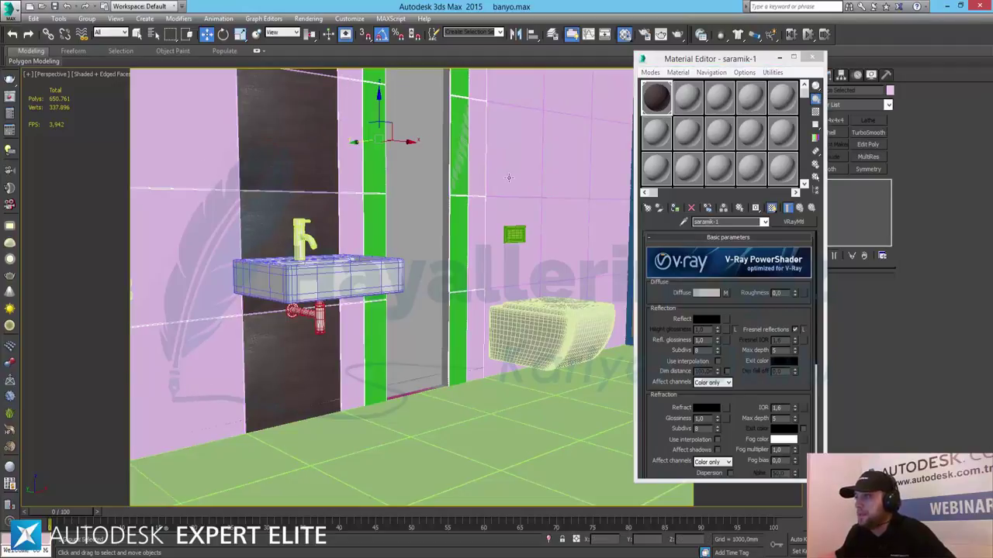
ctrl+click(513, 179)
ctrl+click(566, 178)
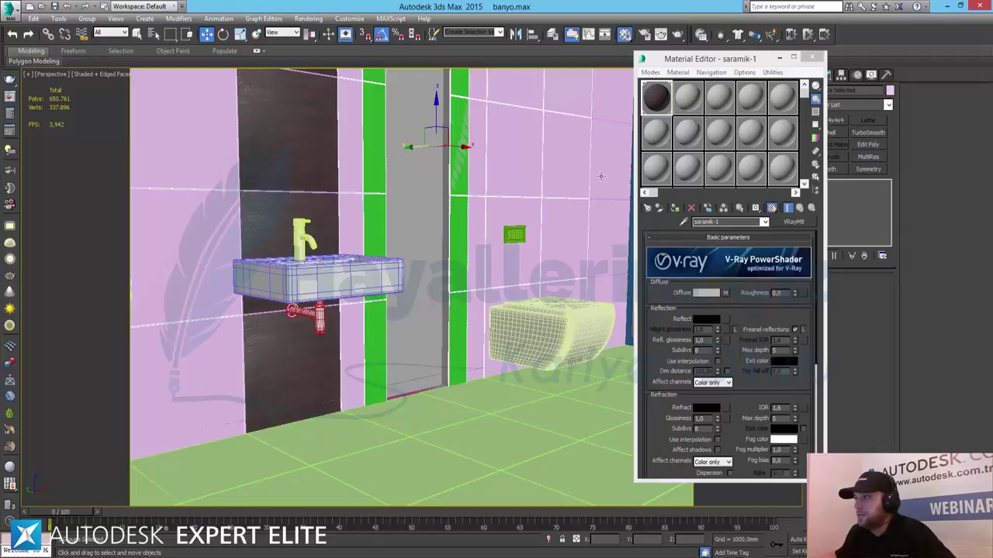
click(674, 208)
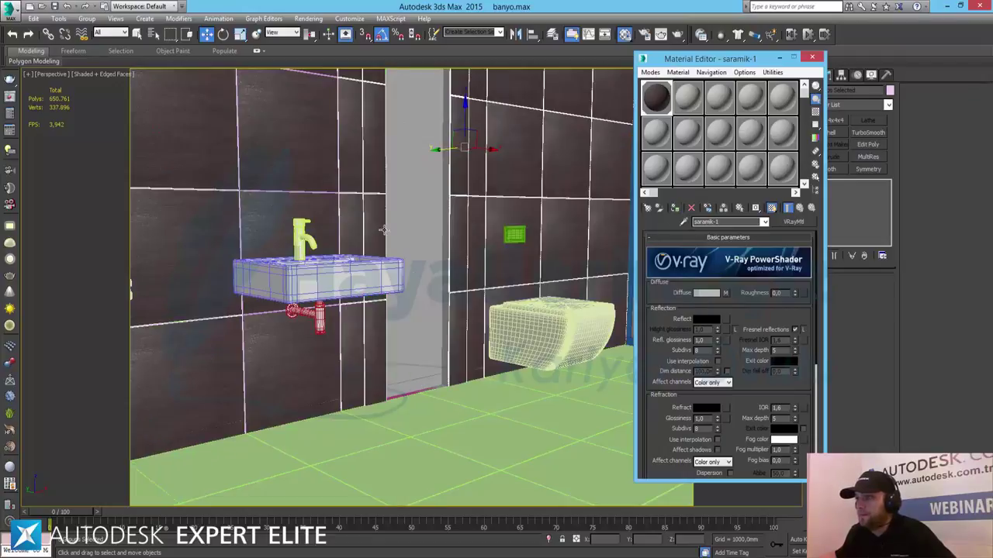
- Select the pillar beside the sink, nudge it right, and open its group
click(381, 183)
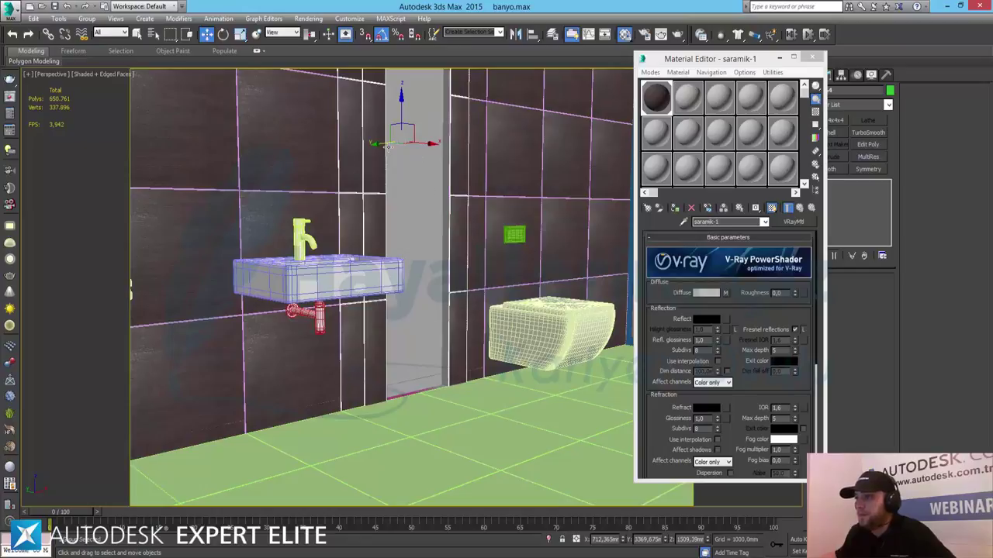
drag(382, 145, 401, 152)
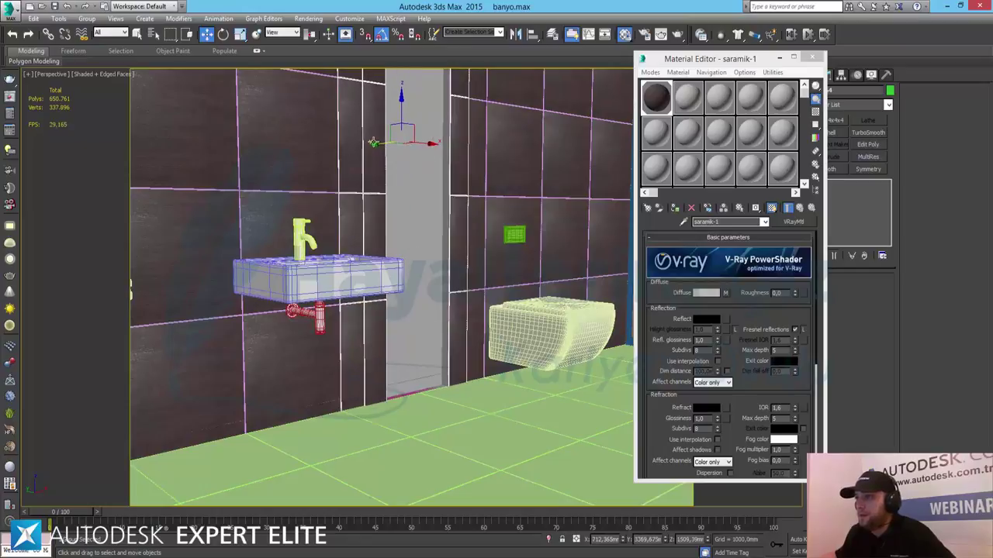
click(86, 18)
click(98, 59)
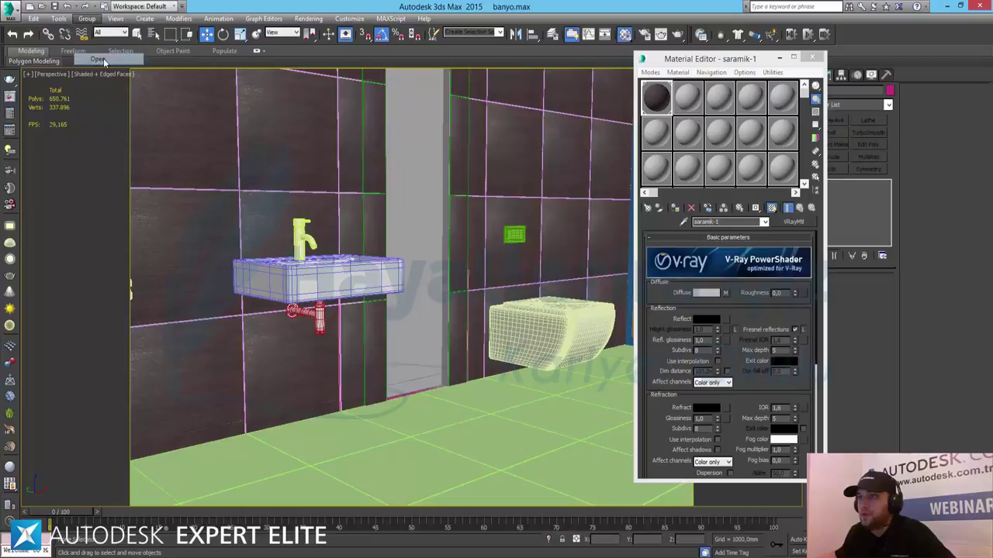
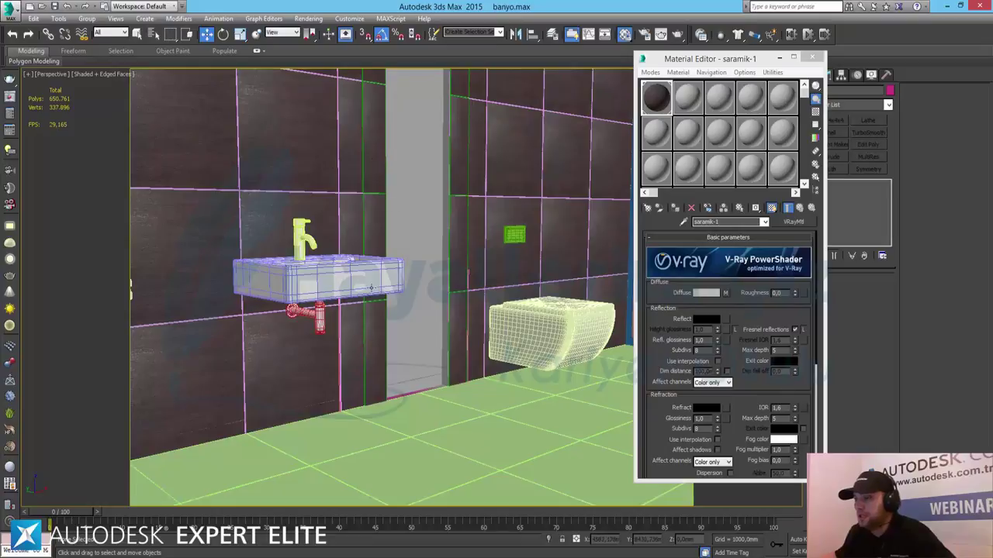
- Name the second sample material 'seramik-2'
click(688, 95)
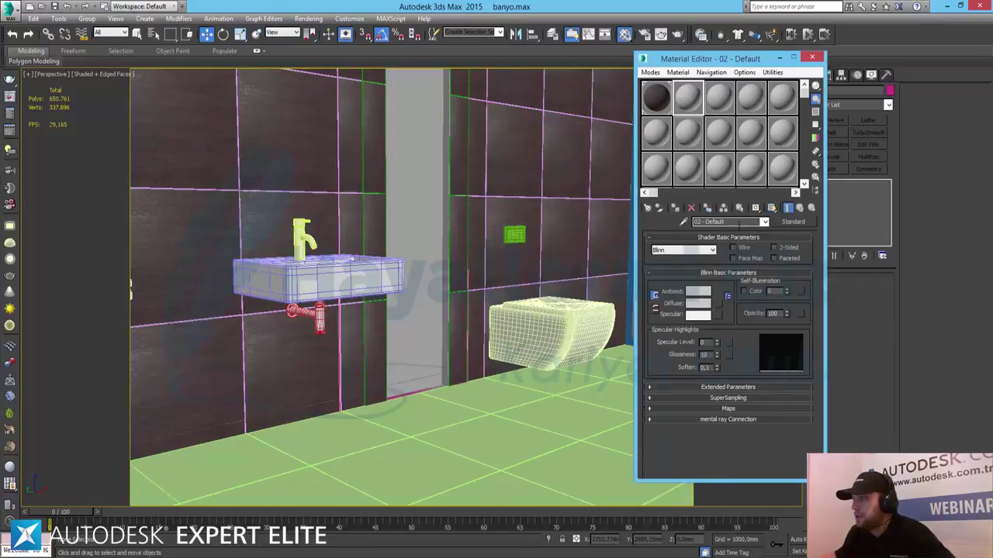
click(738, 225)
text(sar)
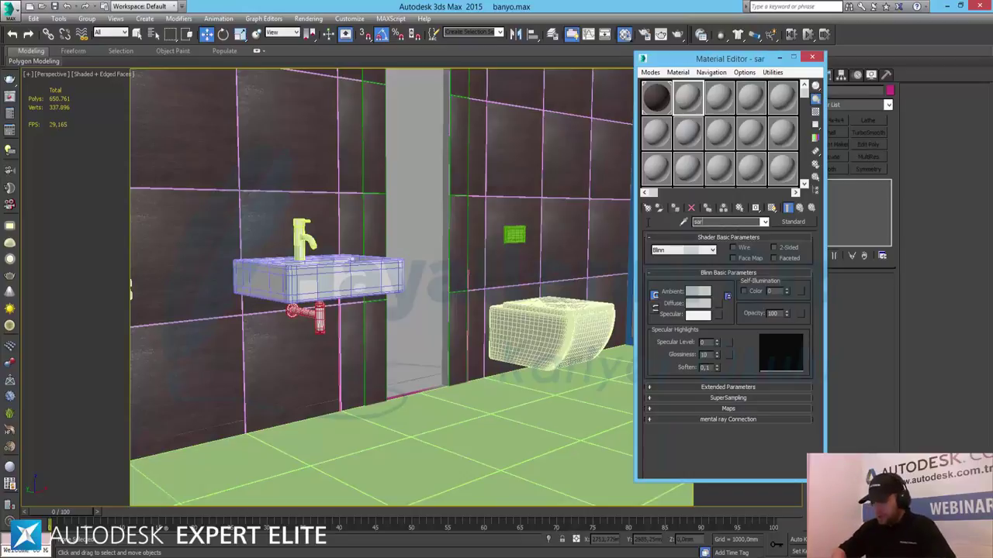
key(BackSpace)
key(BackSpace)
text(e)
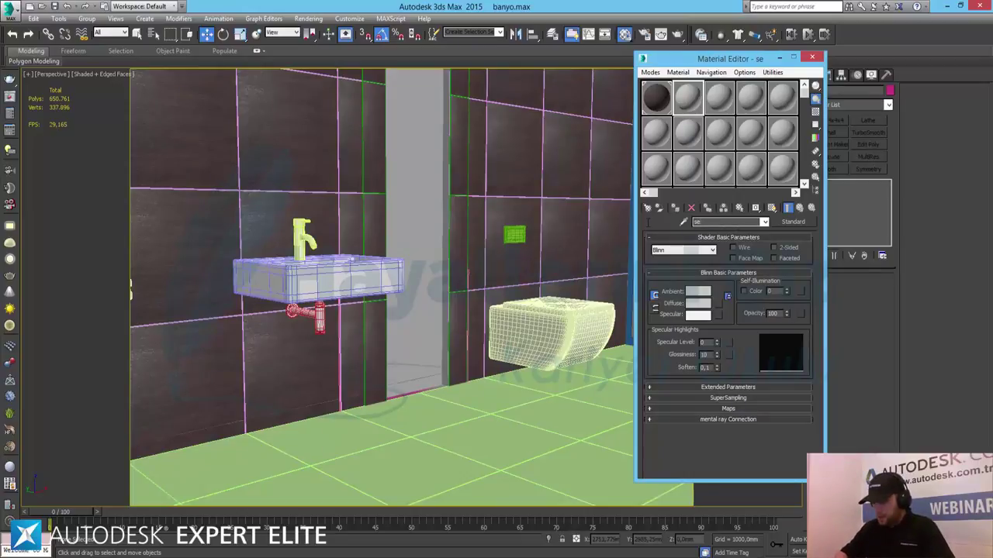
text(ramik)
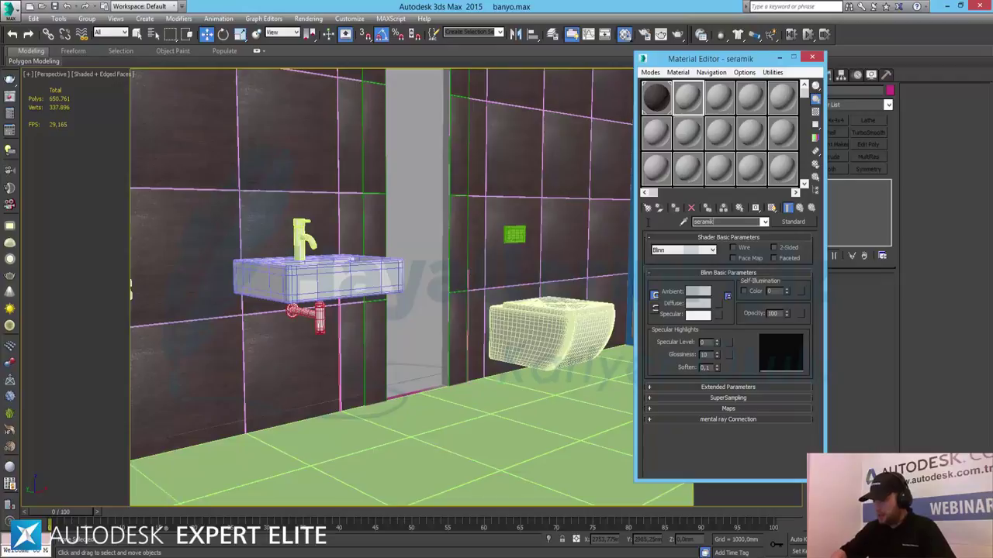
text(-2)
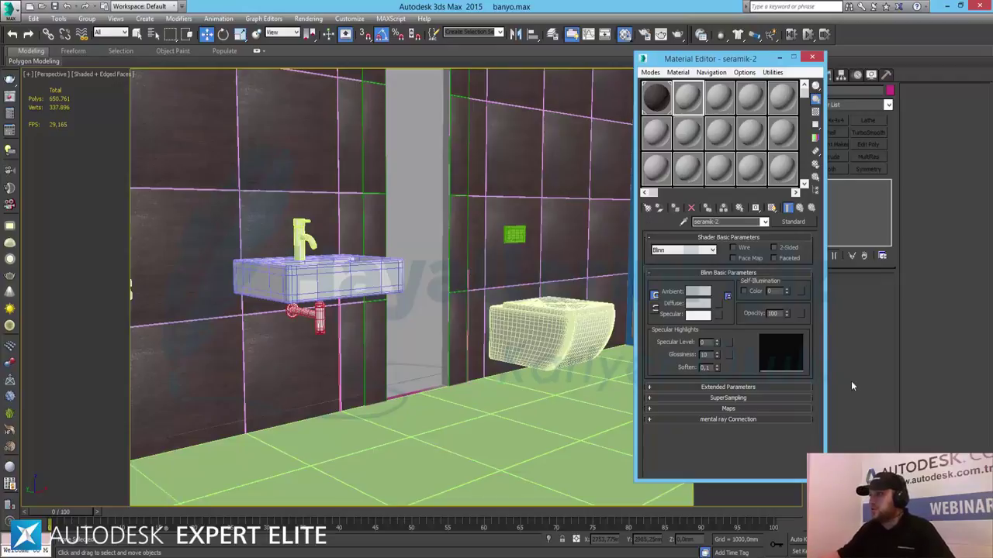
- Convert seramik-2 to a VRayMtl and give it a saturated dark yellow diffuse colour
click(794, 222)
scroll(208, 355, down, 1)
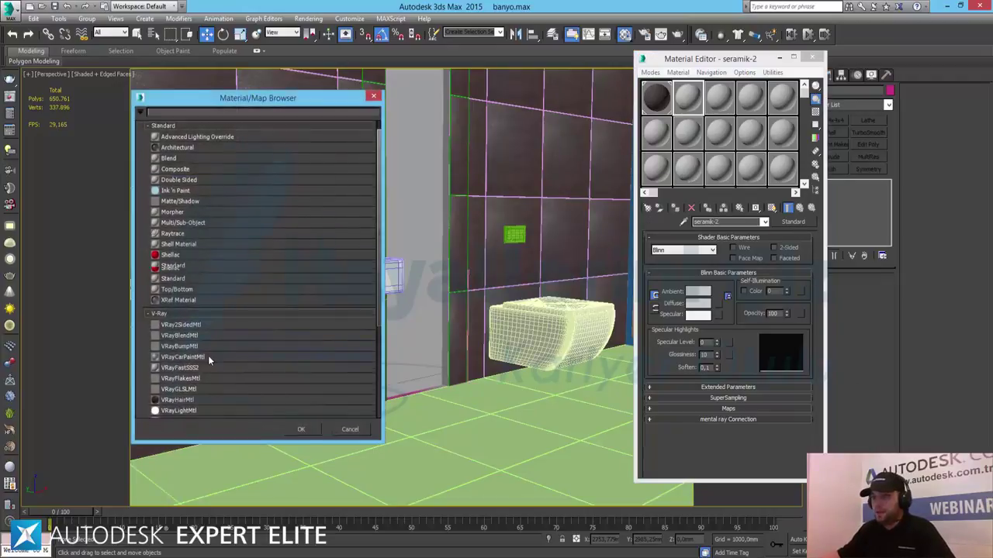
scroll(190, 376, down, 2)
double_click(178, 382)
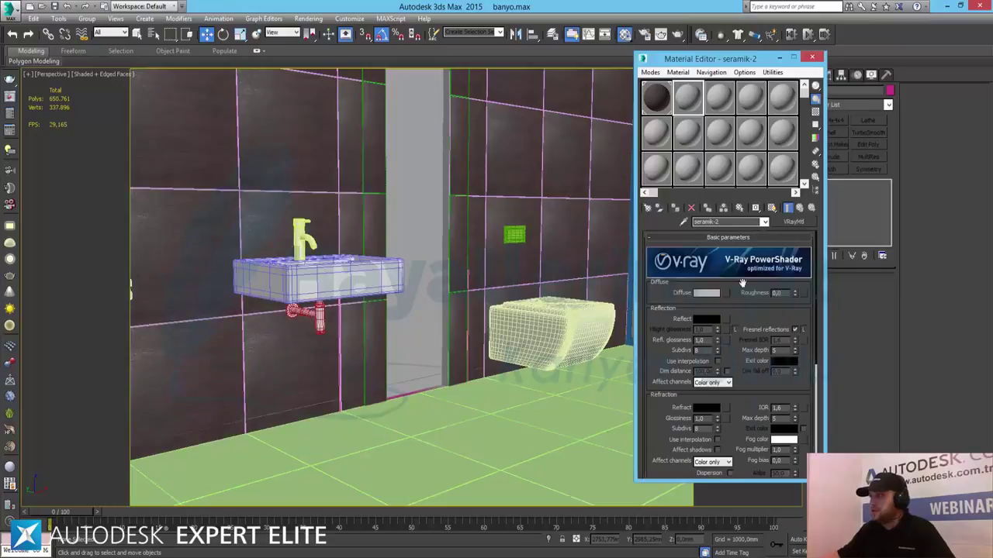
click(704, 296)
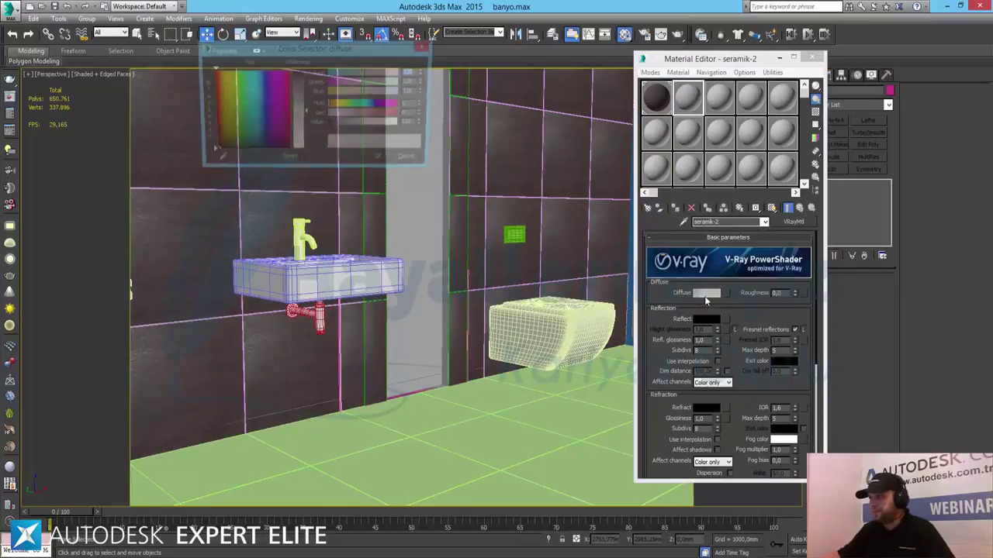
click(218, 114)
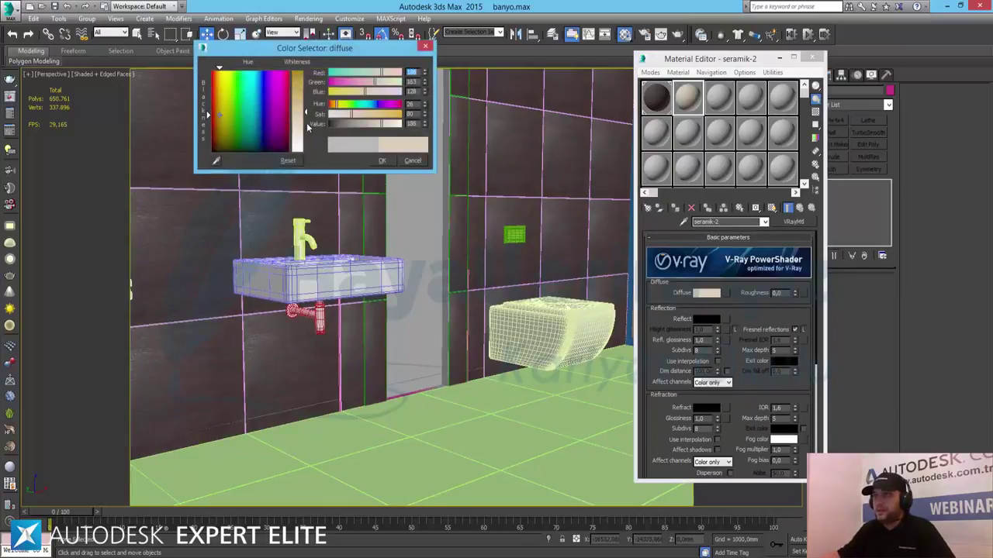
drag(307, 114, 307, 70)
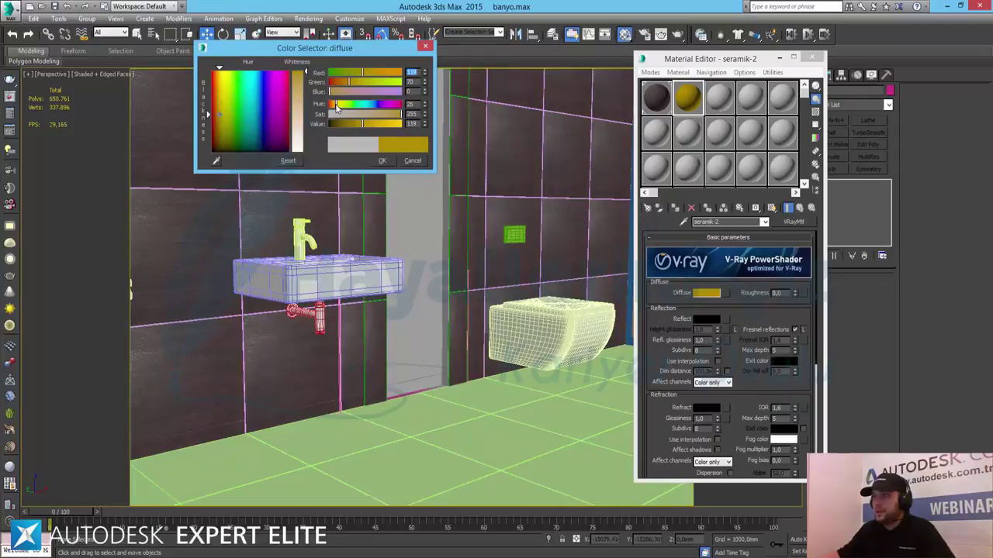
- Confirm the yellow diffuse colour and put a Cellular map in seramik-2's Bump slot
click(384, 162)
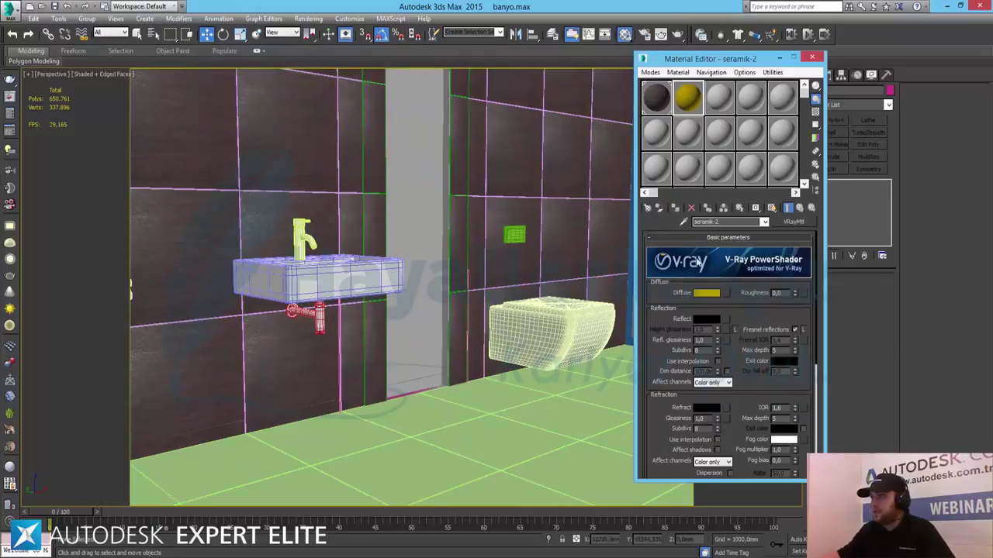
scroll(780, 319, down, 5)
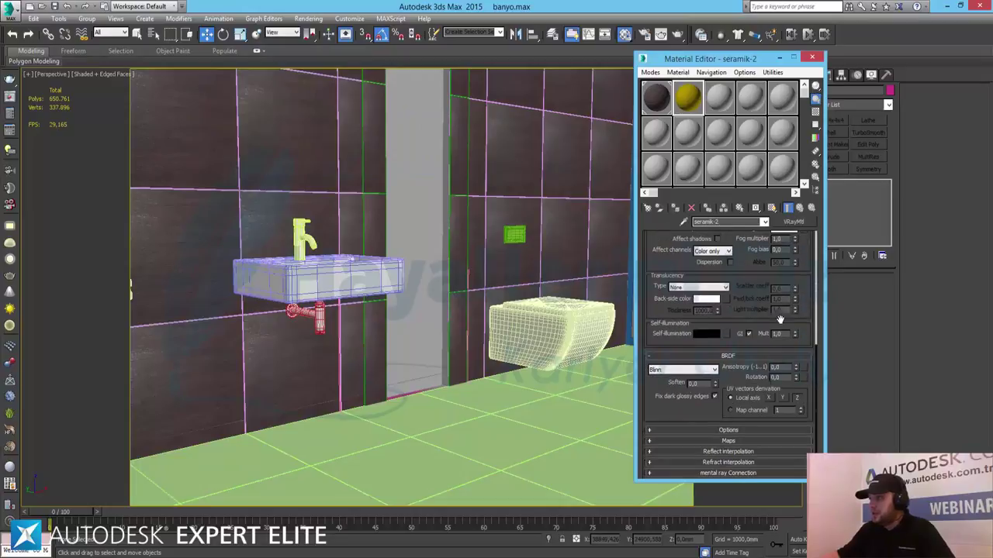
click(734, 441)
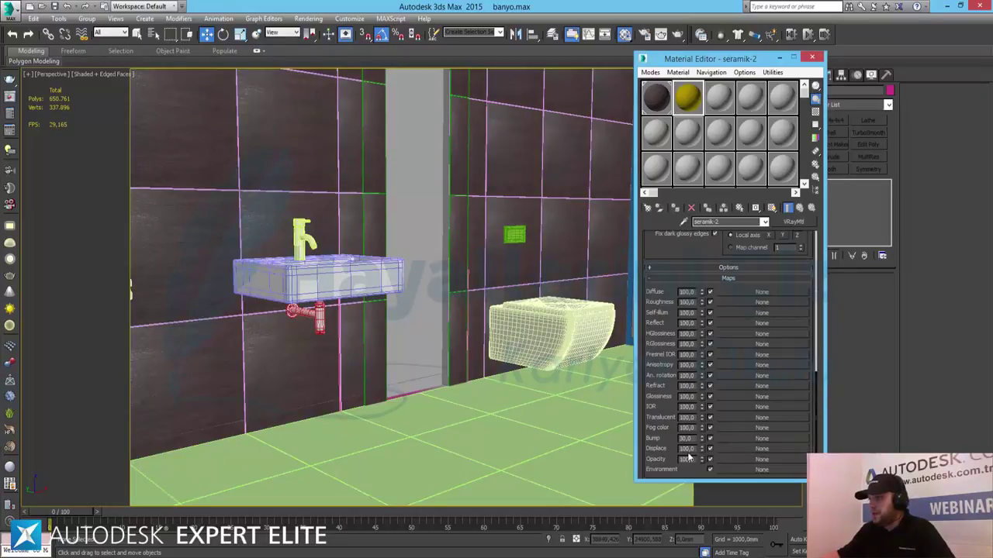
click(726, 440)
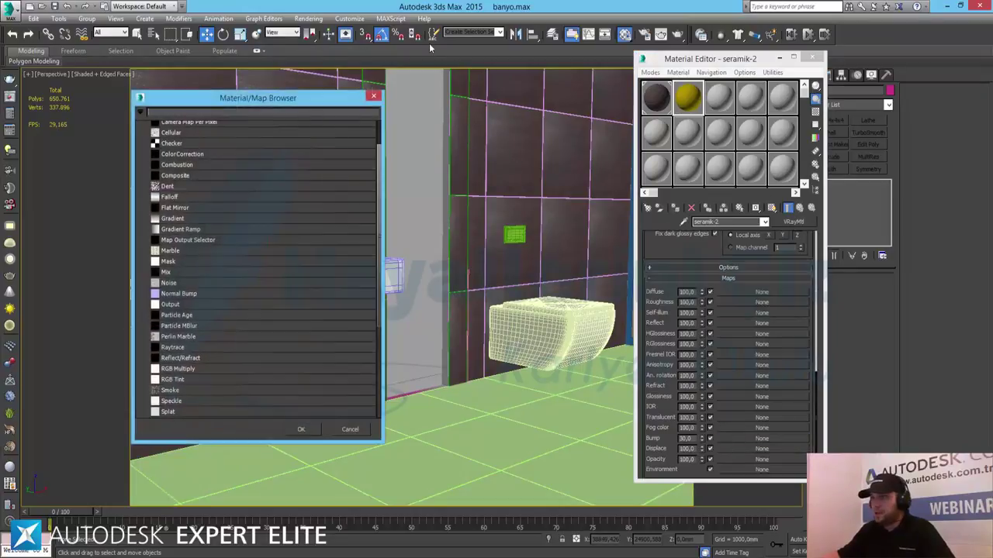
double_click(180, 133)
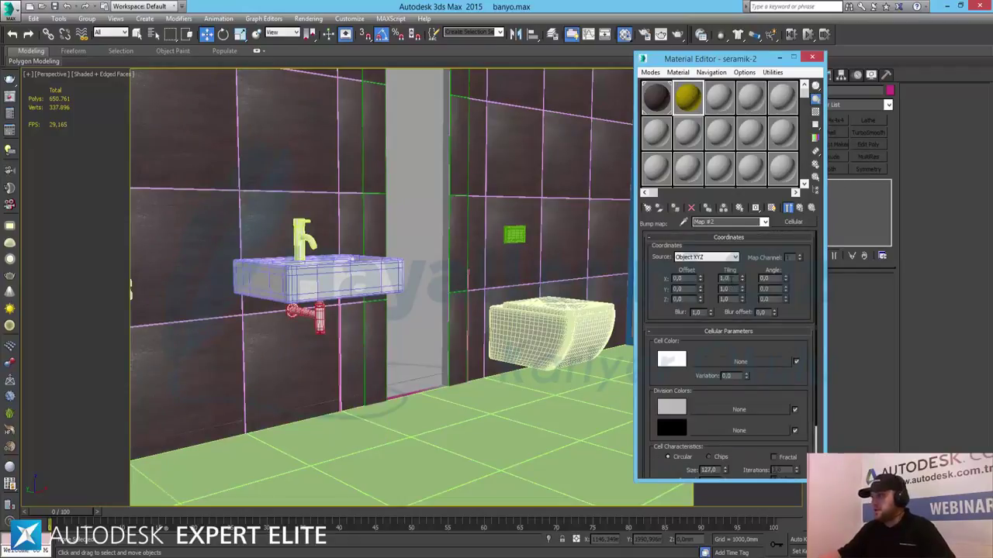
- Set the Cellular tiling to 50 on X, Y and Z and preview the sample enlarged
double_click(724, 277)
text(50)
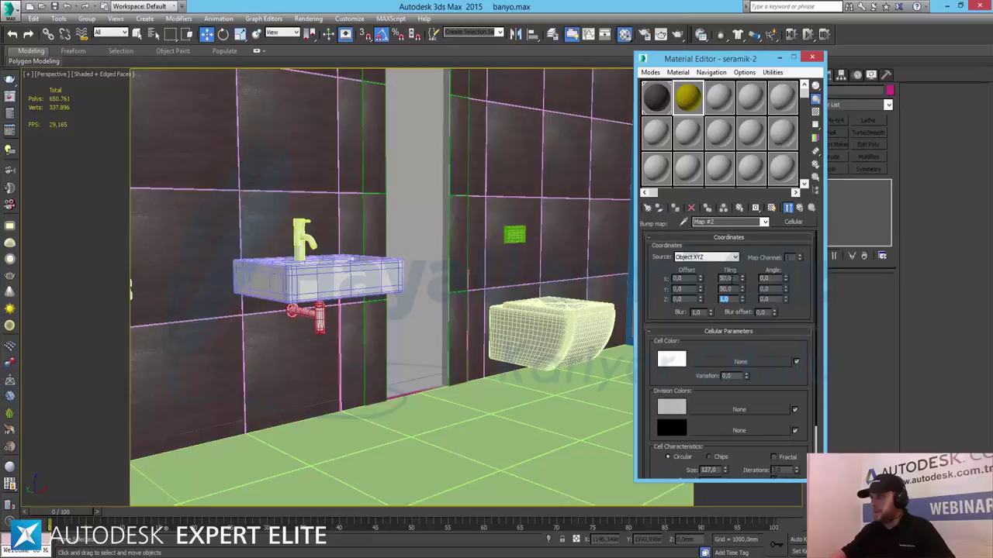
text(50)
key(Return)
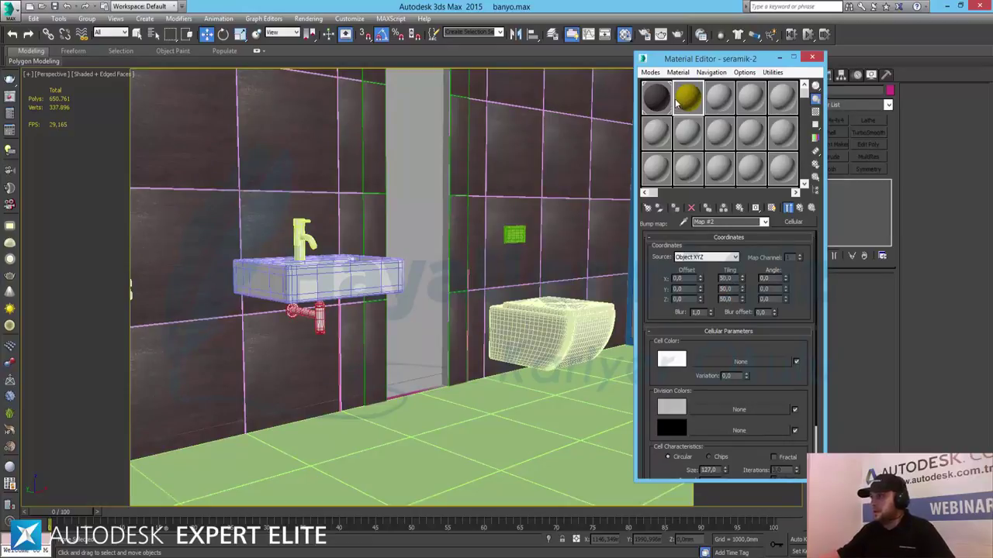
double_click(679, 101)
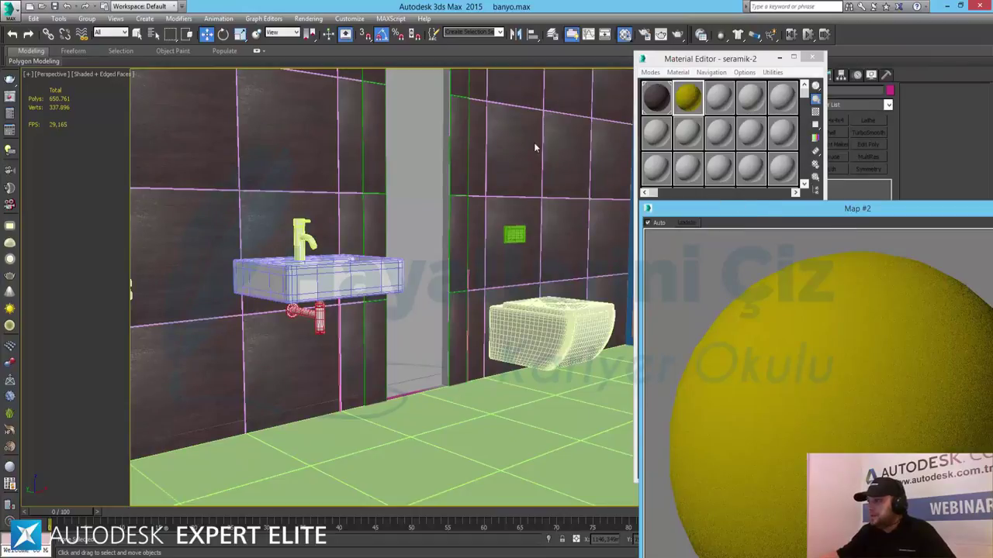
double_click(757, 214)
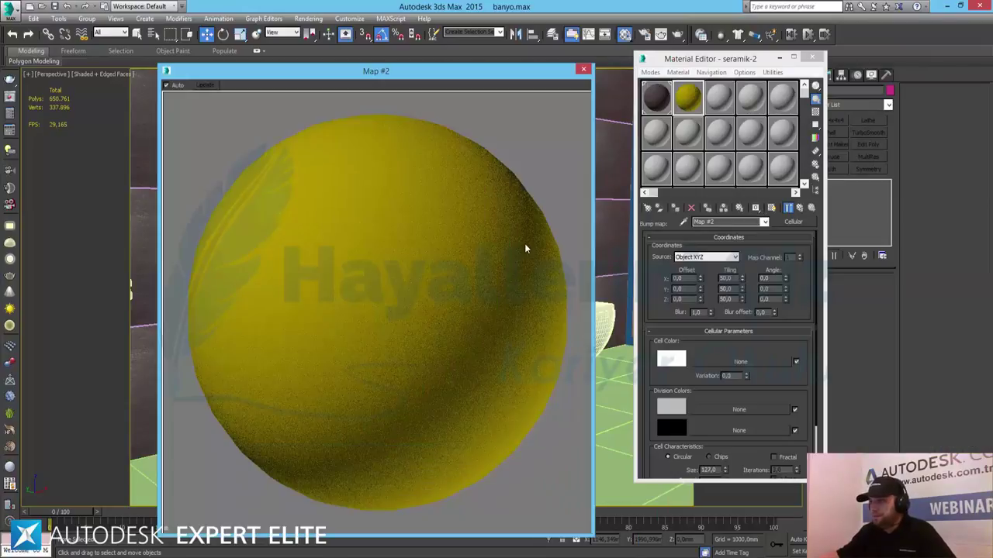
- Select the wall column's side faces and assign the yellow seramik-2 material to them
click(582, 72)
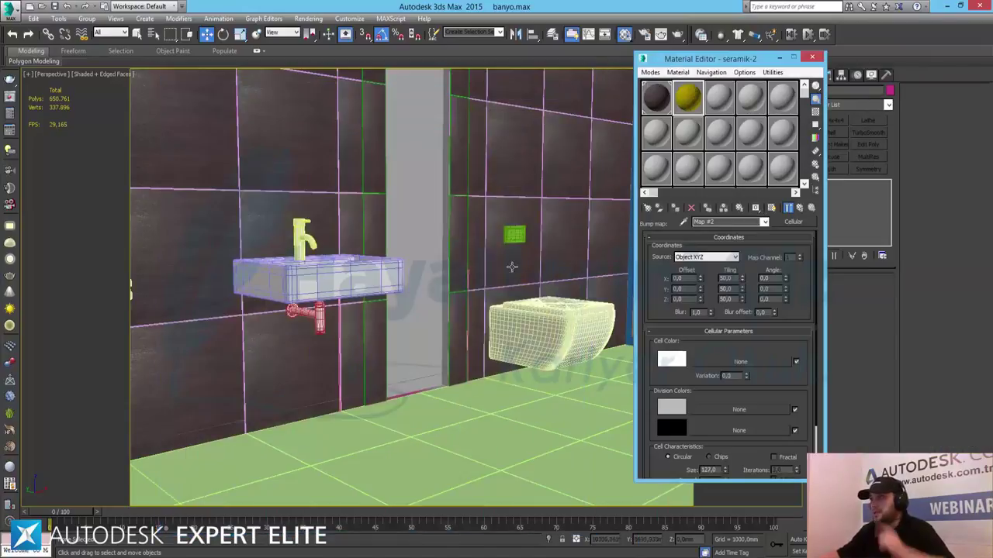
click(372, 141)
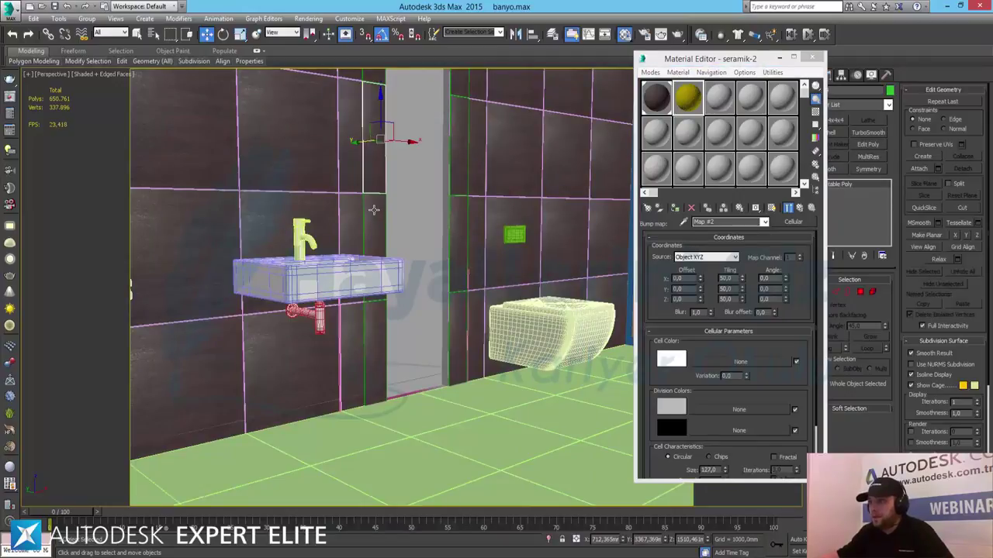
click(463, 287)
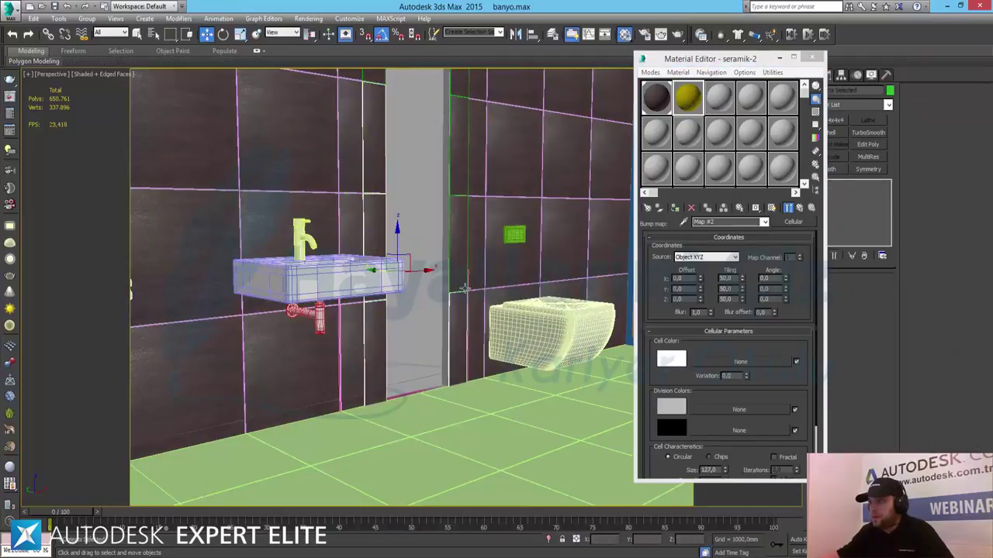
middle_drag(457, 122, 456, 316)
click(375, 180)
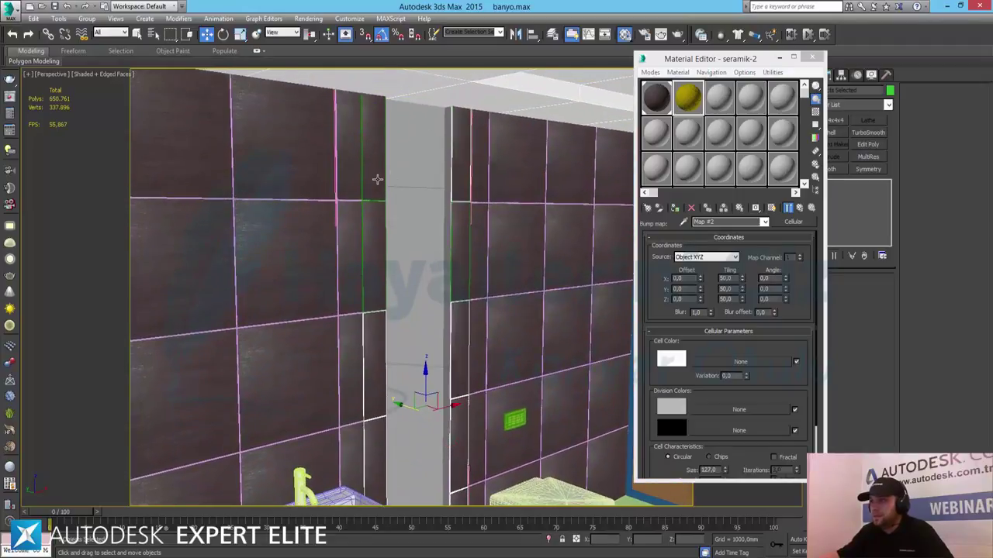
click(373, 181)
click(370, 233)
ctrl+click(458, 247)
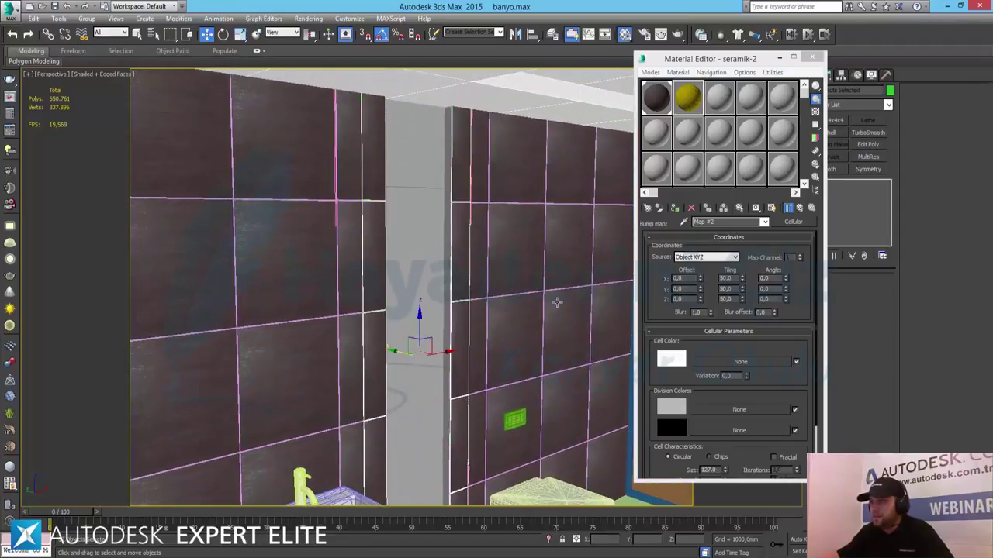
click(675, 208)
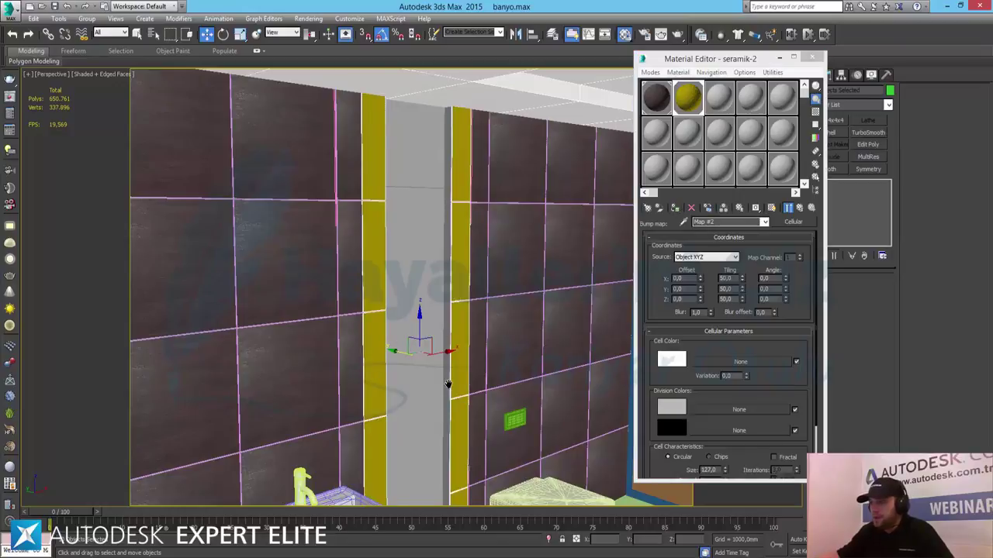
middle_drag(437, 414, 436, 302)
- Name the third sample 'seramik-3' and make it a VRayMtl
click(720, 101)
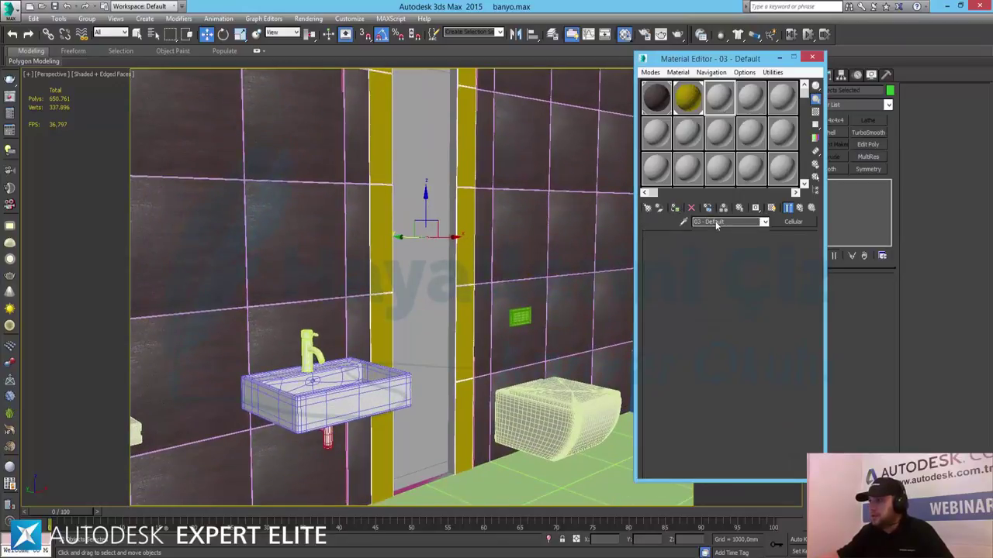
text(sar)
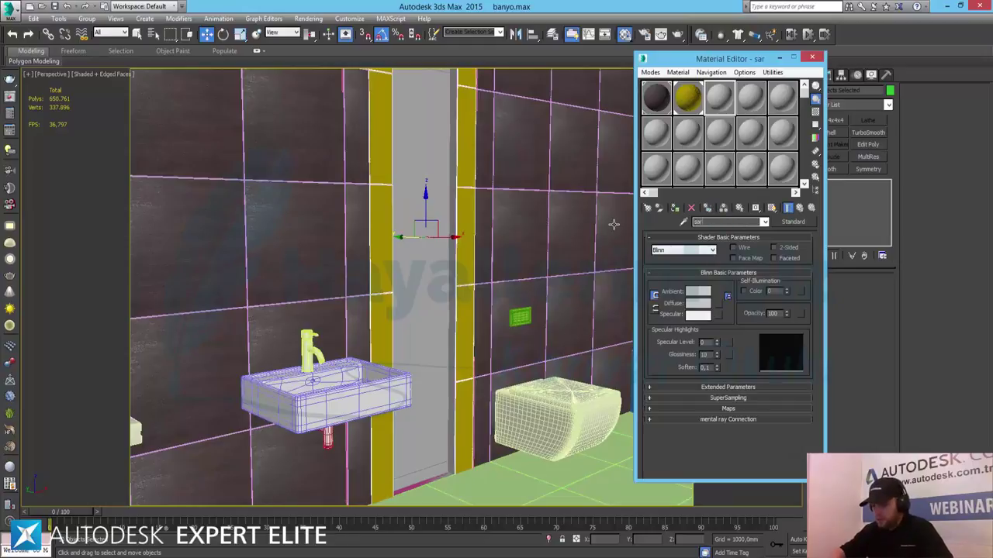
key(BackSpace)
key(BackSpace)
text(era)
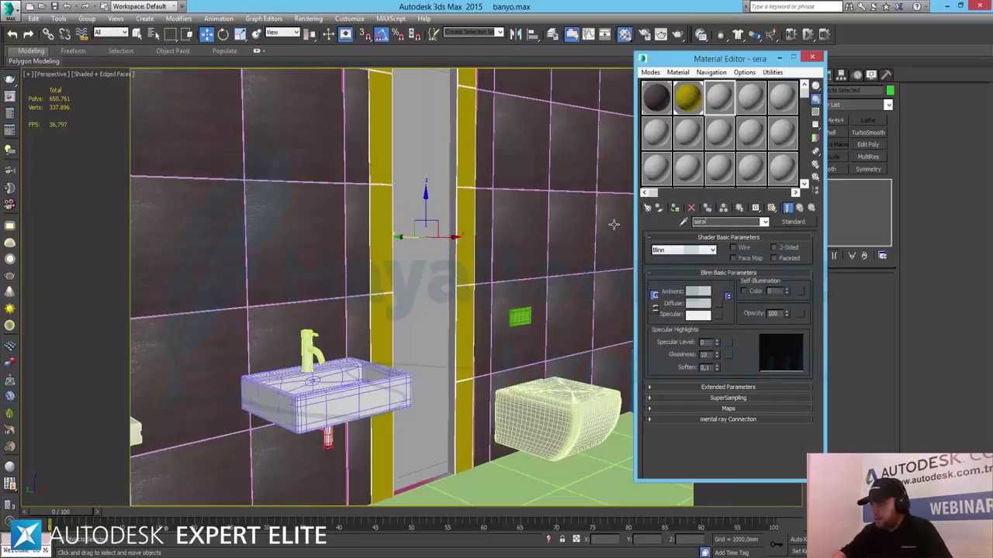
text(mi)
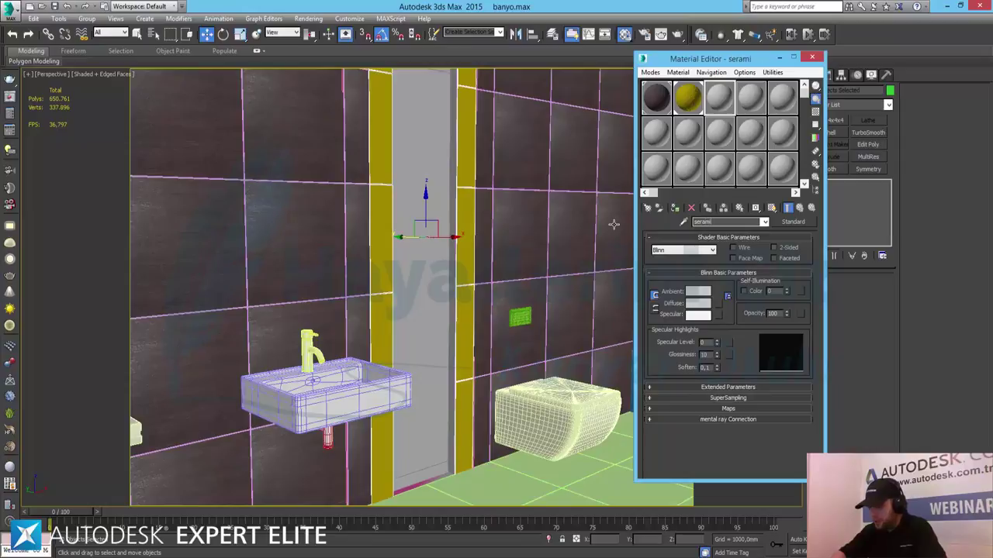
text(k-3)
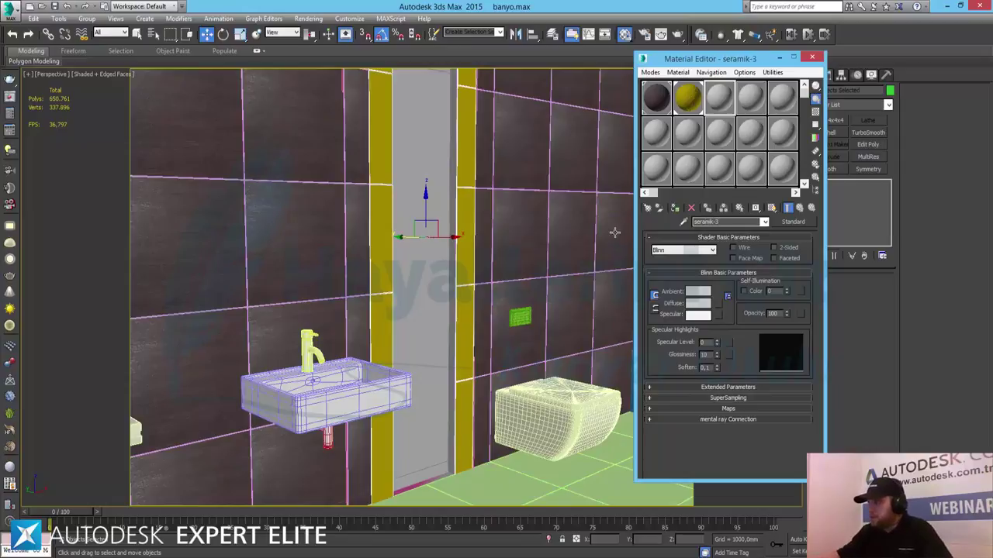
click(793, 222)
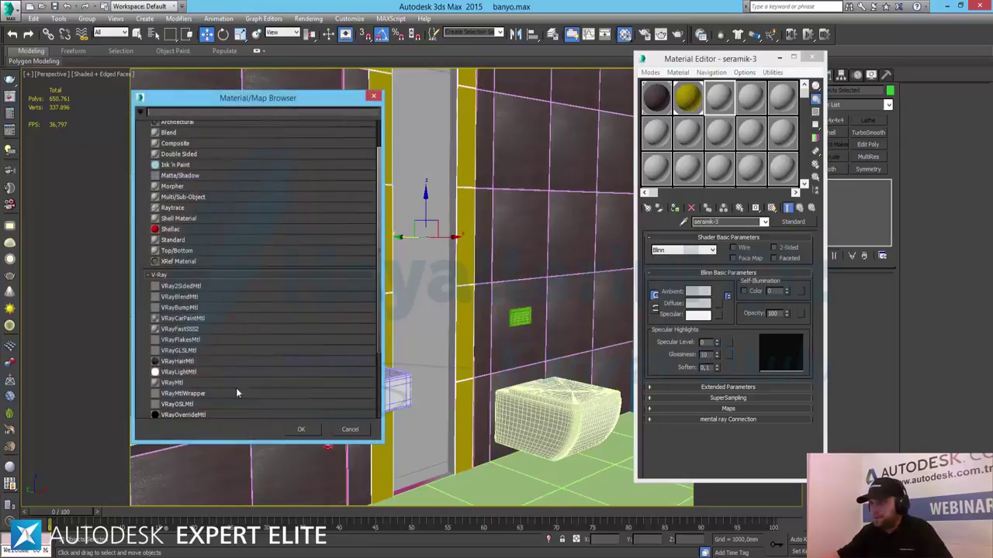
double_click(187, 383)
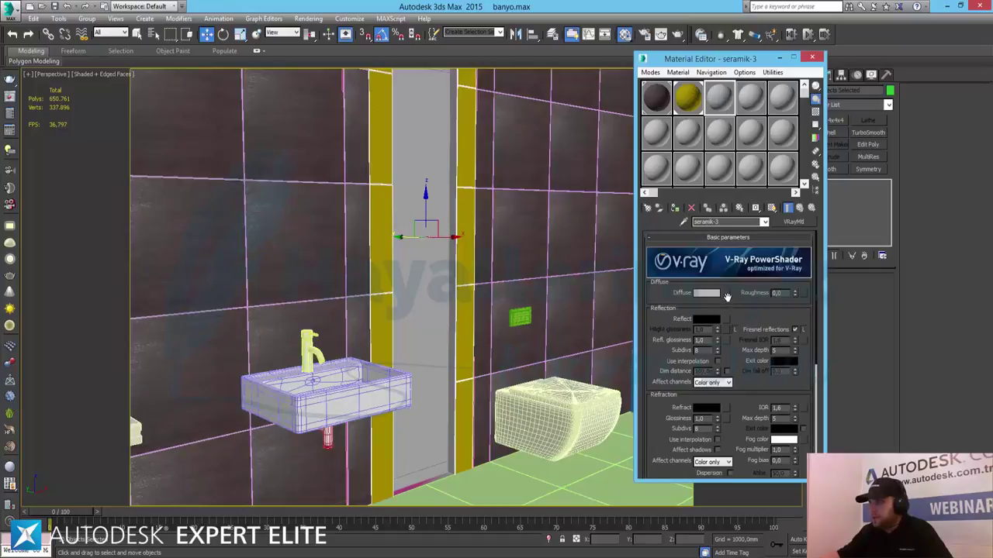
- Load 741_0 from the Modern Decor folder as seramik-3's diffuse Bitmap
click(727, 293)
scroll(230, 176, up, 2)
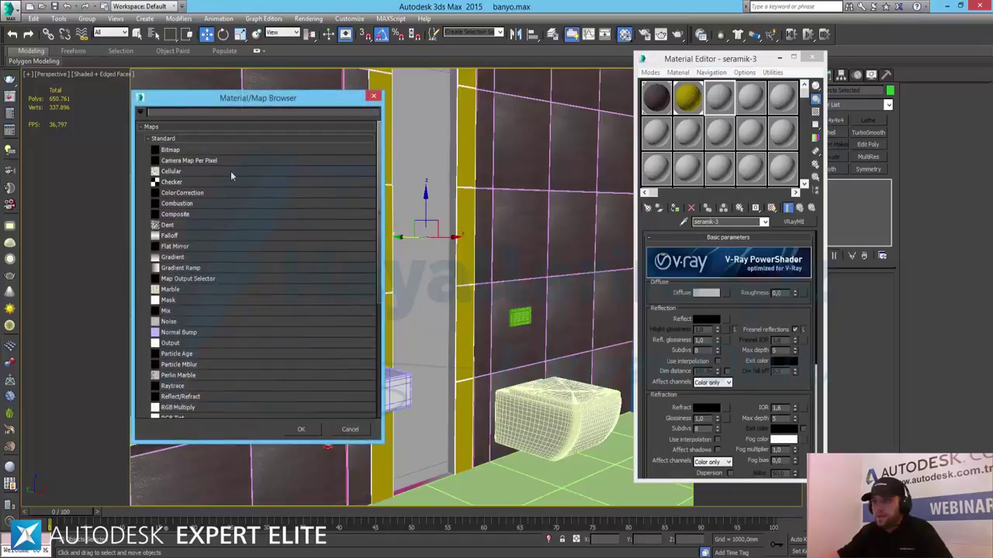
double_click(171, 152)
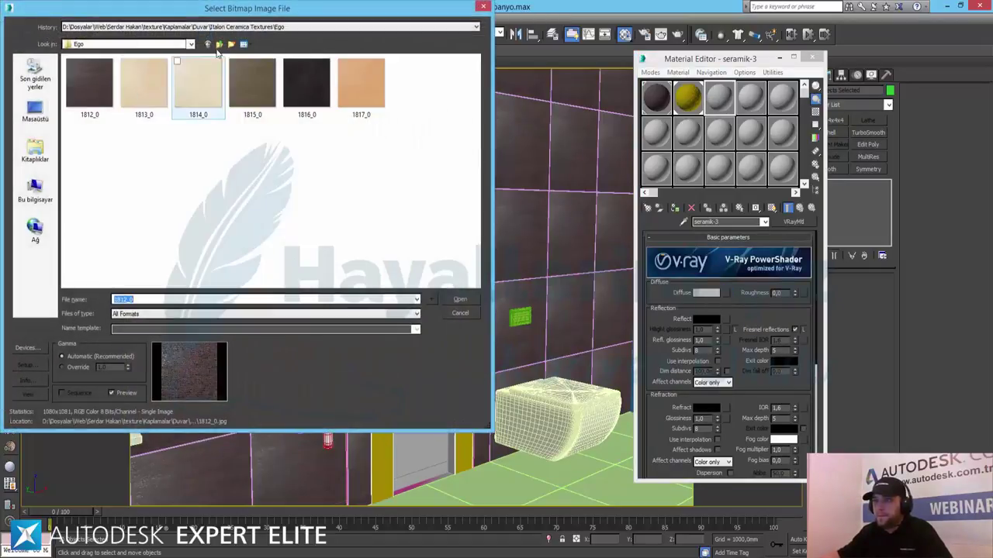
click(219, 44)
double_click(253, 99)
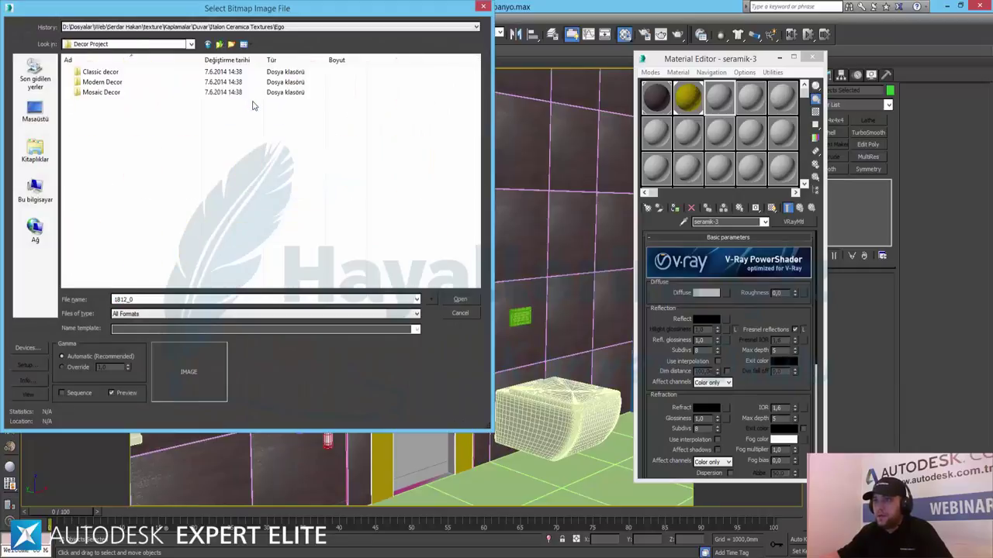
double_click(101, 72)
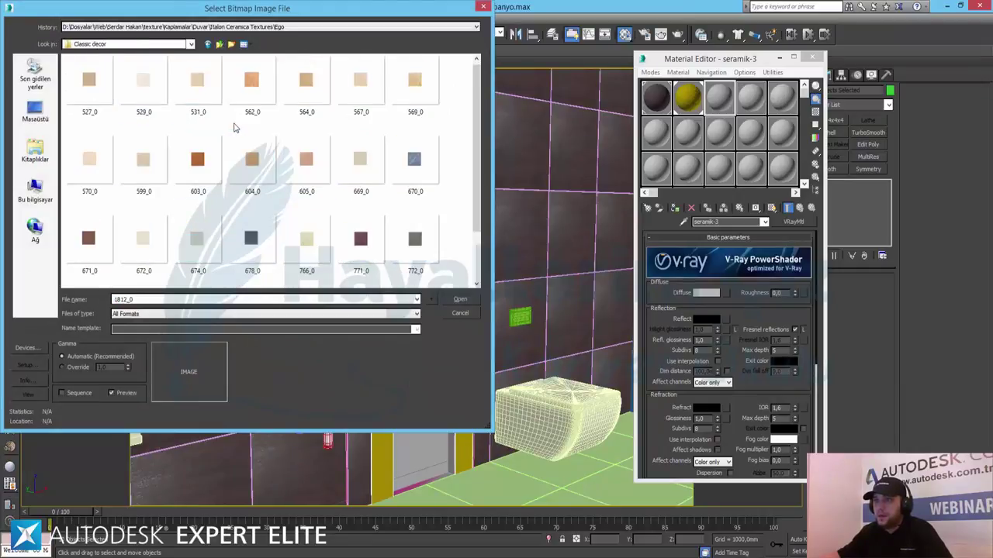
click(219, 44)
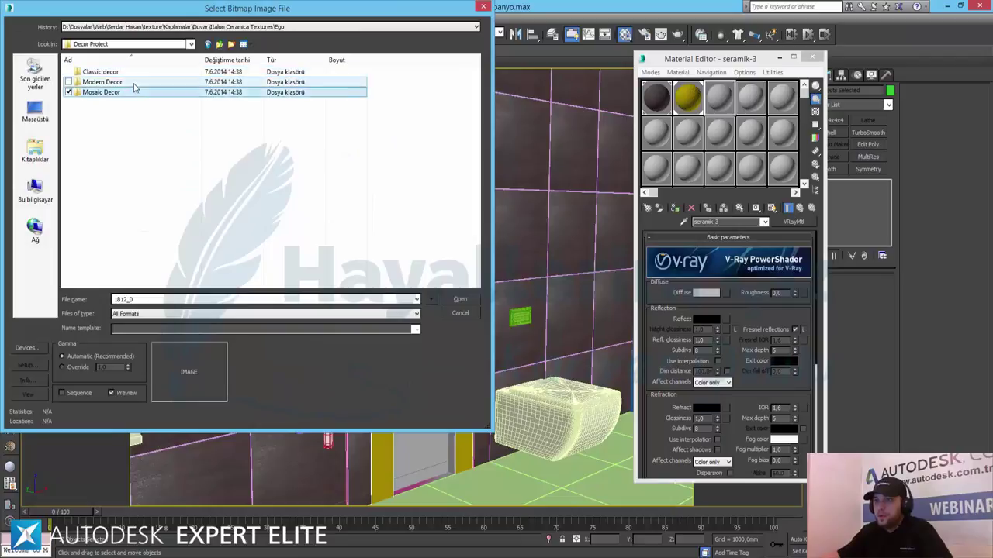
double_click(133, 90)
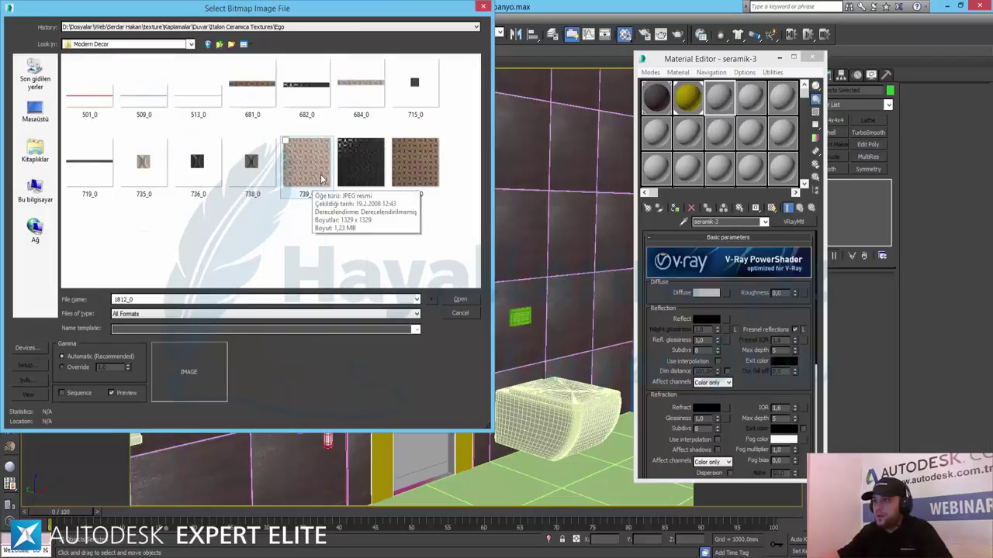
click(413, 174)
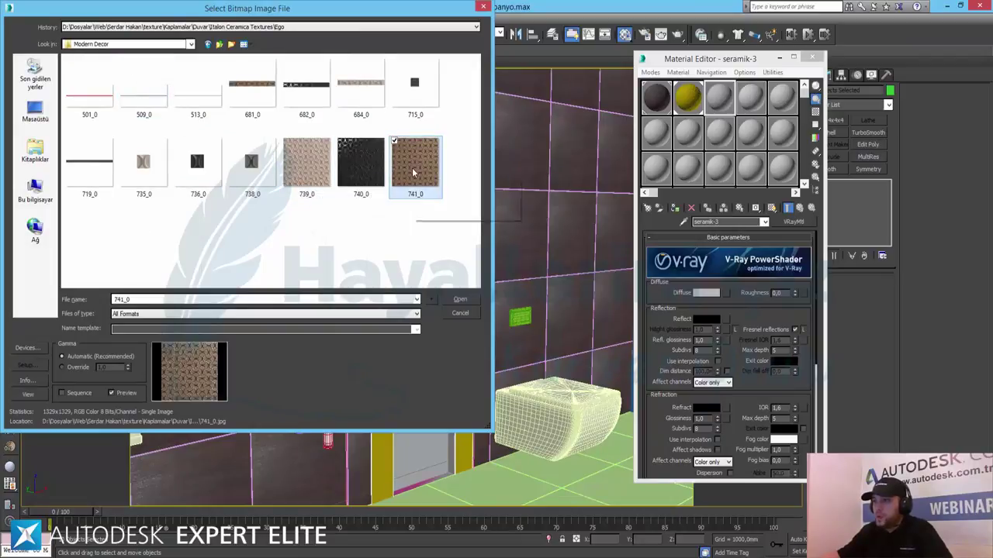
double_click(413, 174)
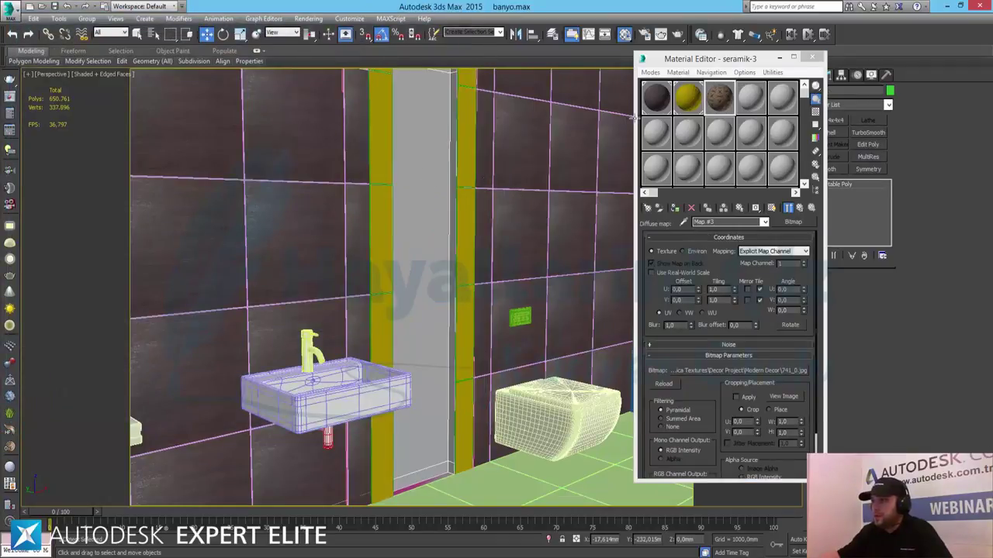
- Switch to Polygon mode and select the first four polygons of the grey column
mouse_move(688, 59)
mouse_down()
mouse_move(605, 298)
mouse_move(614, 321)
mouse_up()
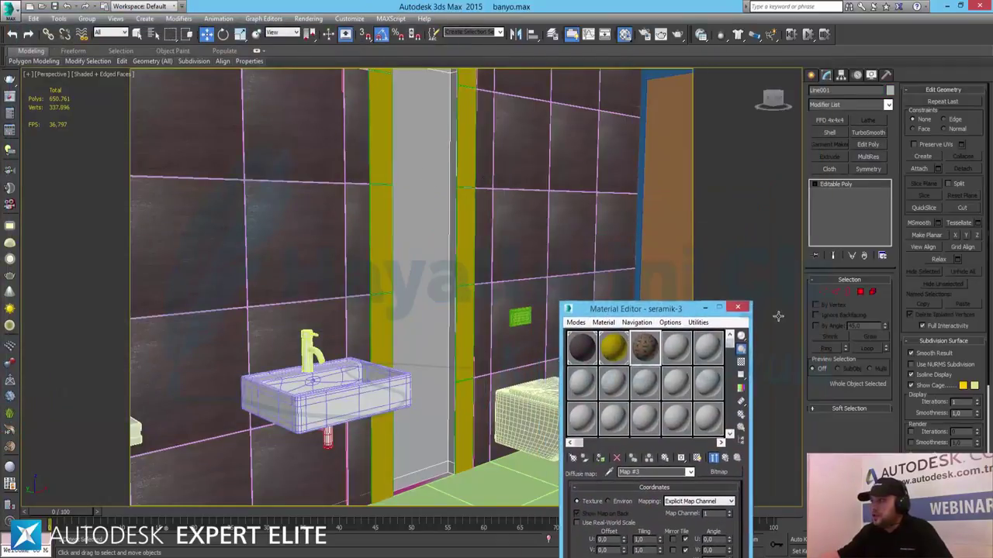
click(860, 293)
alt+middle_drag(445, 116, 450, 216)
click(429, 180)
ctrl+click(445, 272)
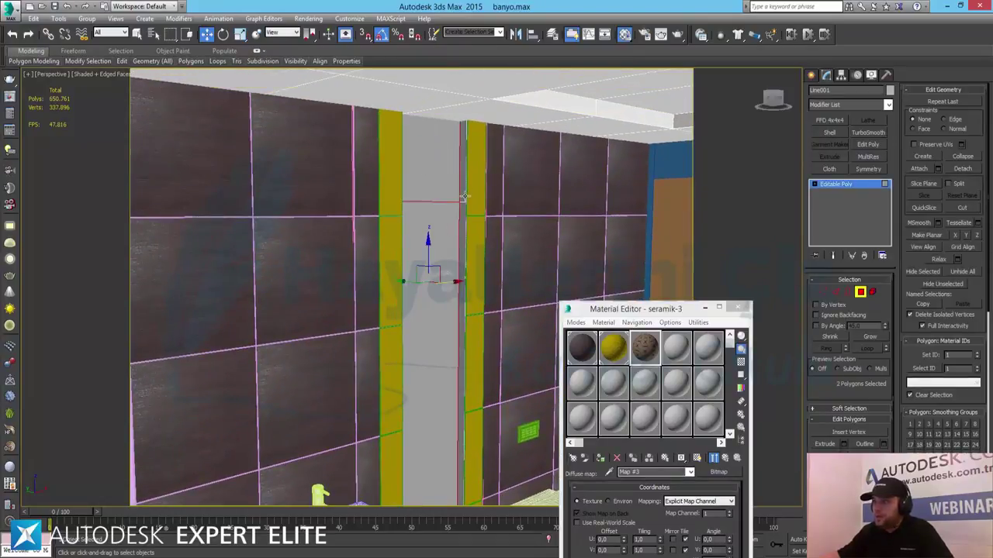
ctrl+click(463, 186)
ctrl+click(461, 216)
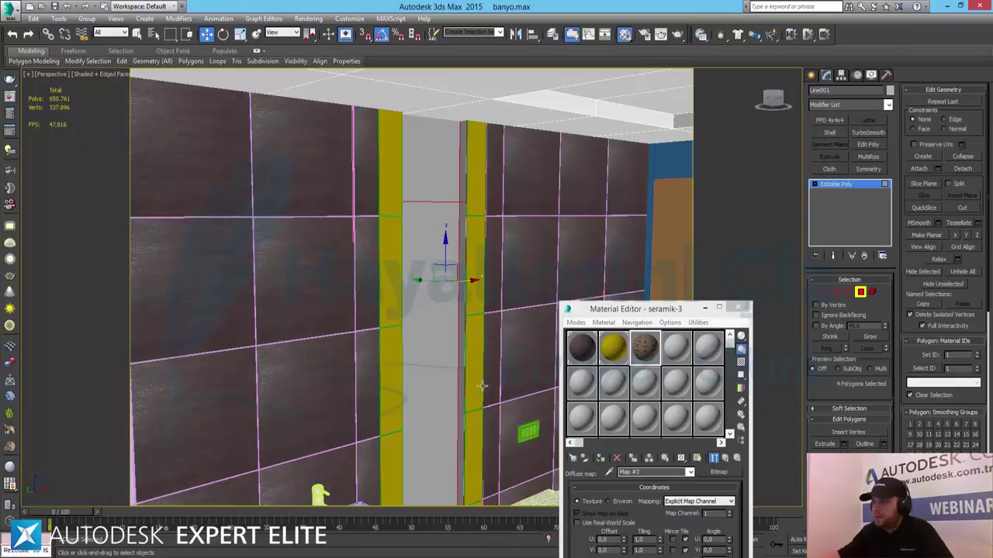
- Add the column's remaining four polygons, including the narrow strip, to the selection
alt+middle_drag(482, 357, 509, 316)
ctrl+click(451, 439)
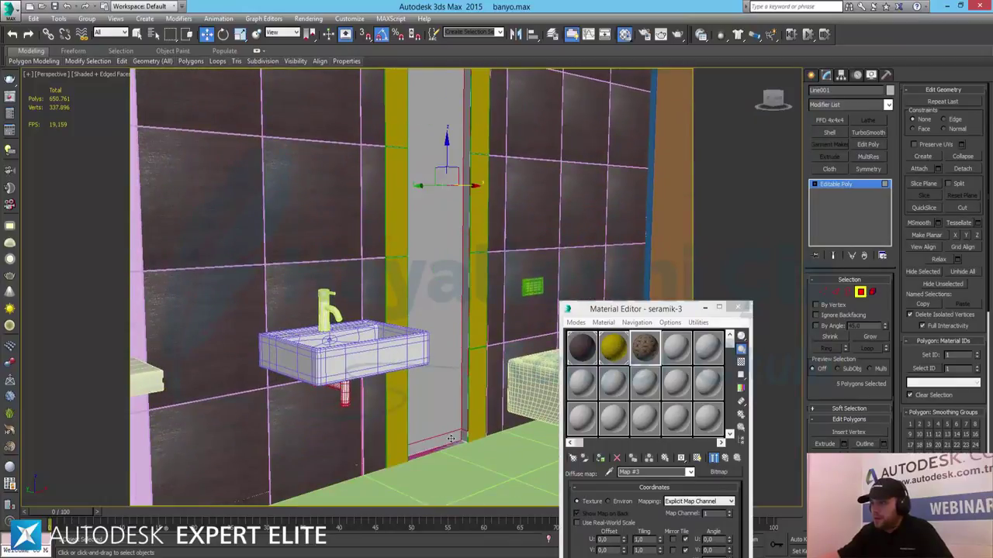
ctrl+click(463, 437)
mouse_move(537, 348)
alt+middle_down()
mouse_move(476, 342)
mouse_move(377, 157)
alt+middle_up()
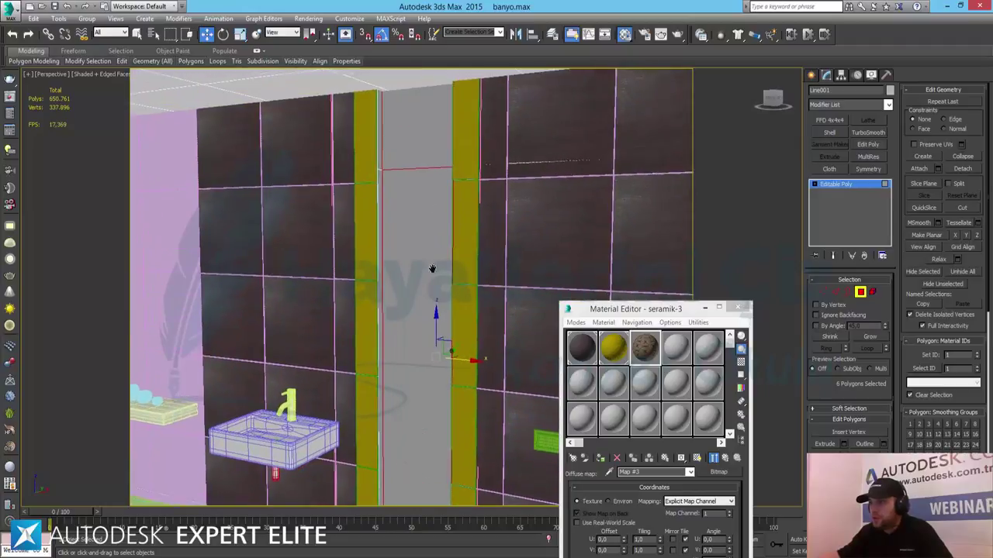
ctrl+click(382, 180)
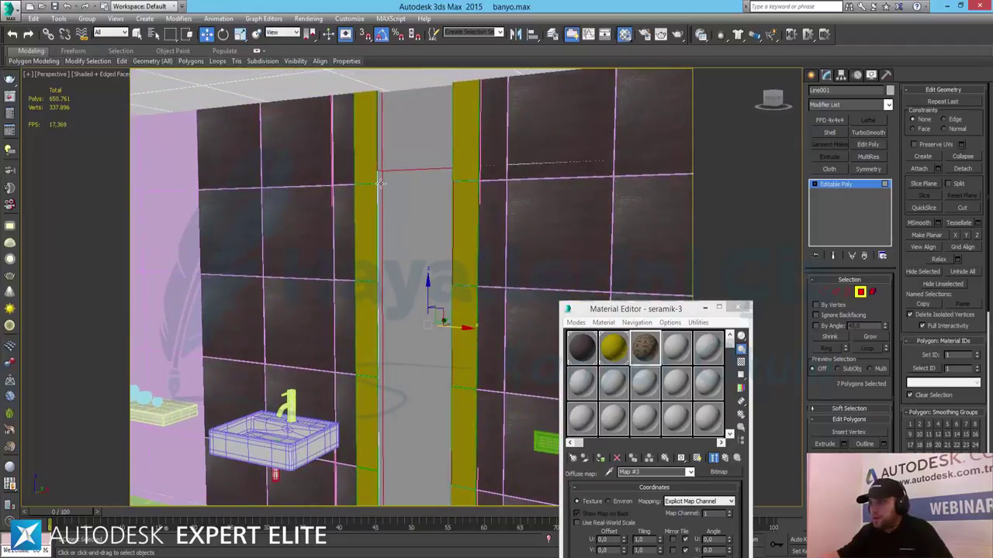
ctrl+click(378, 185)
- Add the bottom strip, assign seramik-3 to the column polygons, and exit Polygon mode
alt+middle_drag(417, 288, 385, 368)
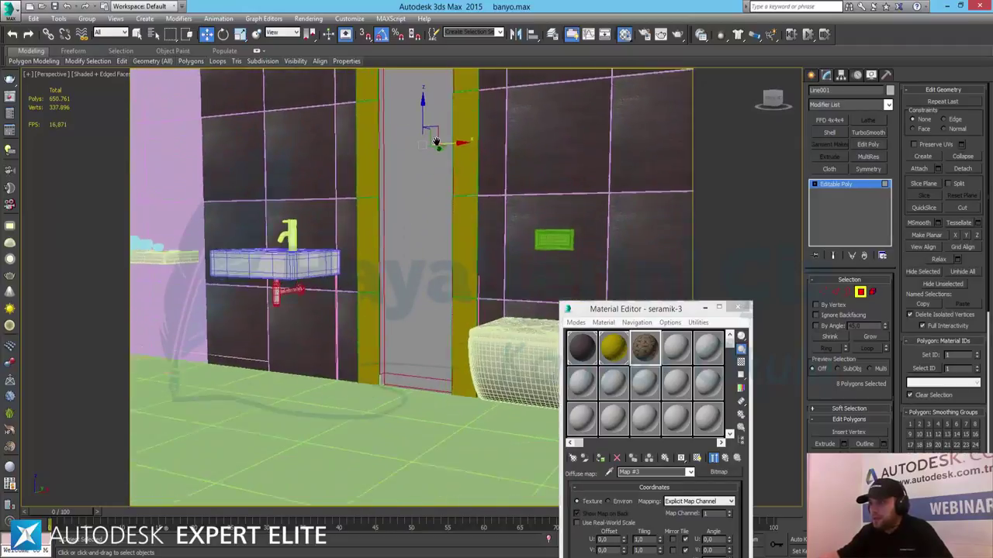
ctrl+click(380, 366)
click(606, 458)
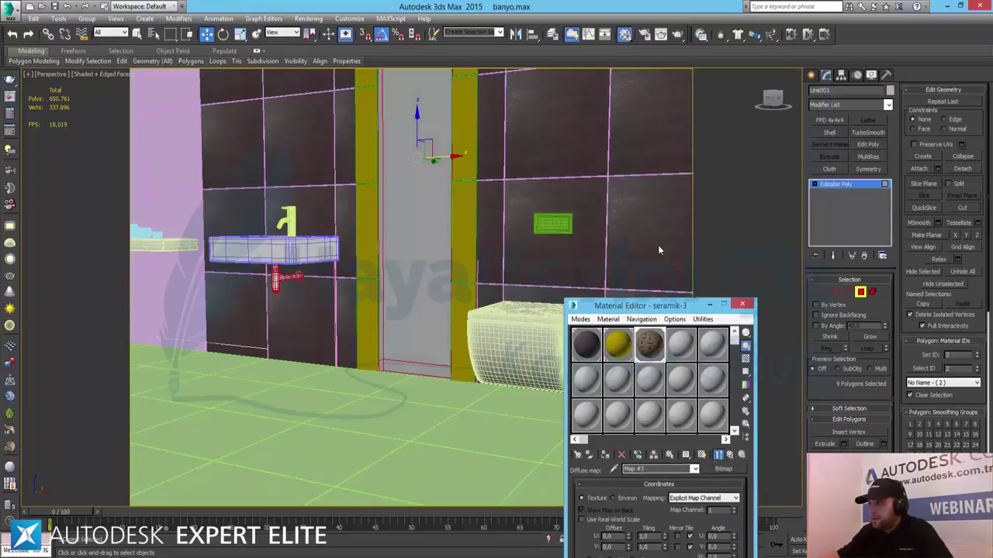
drag(630, 309, 654, 80)
click(749, 231)
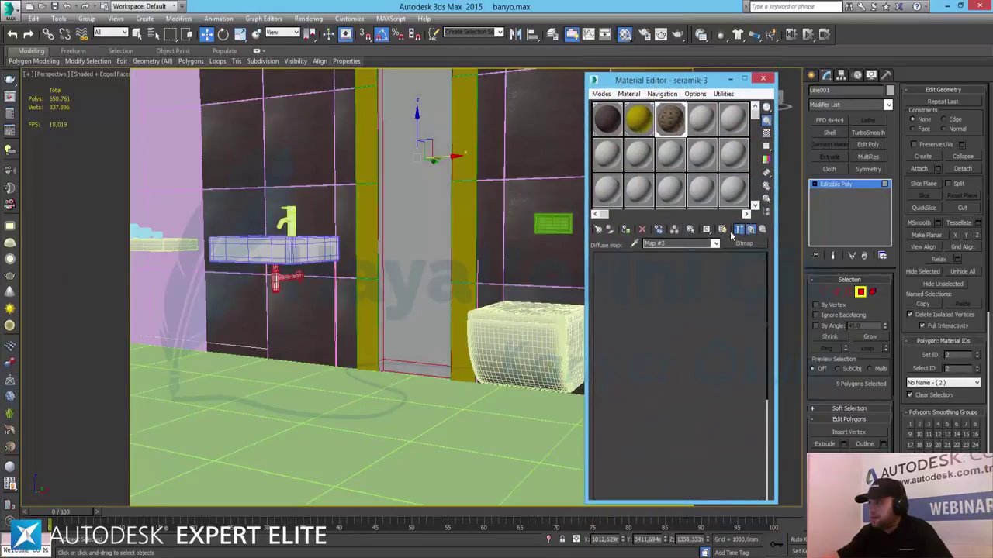
click(724, 231)
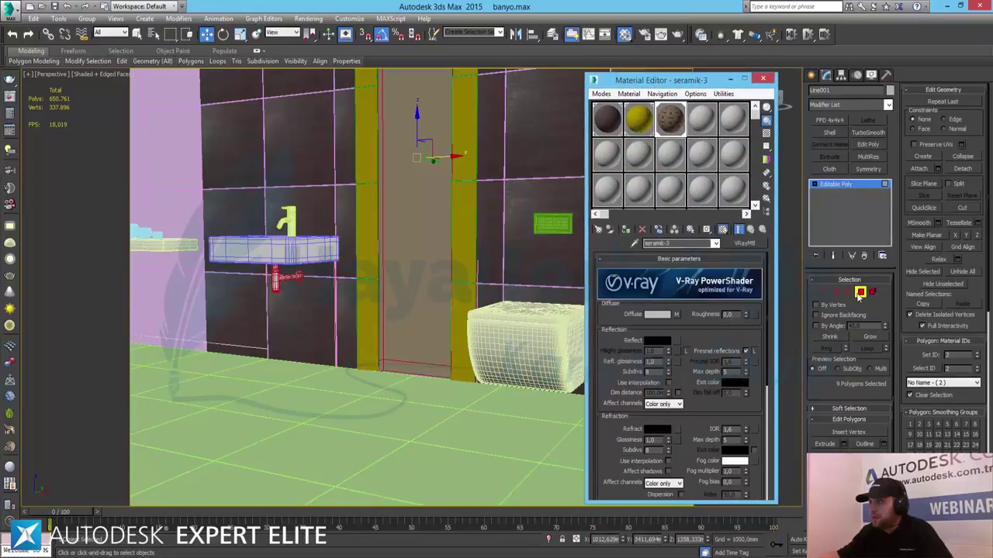
click(860, 293)
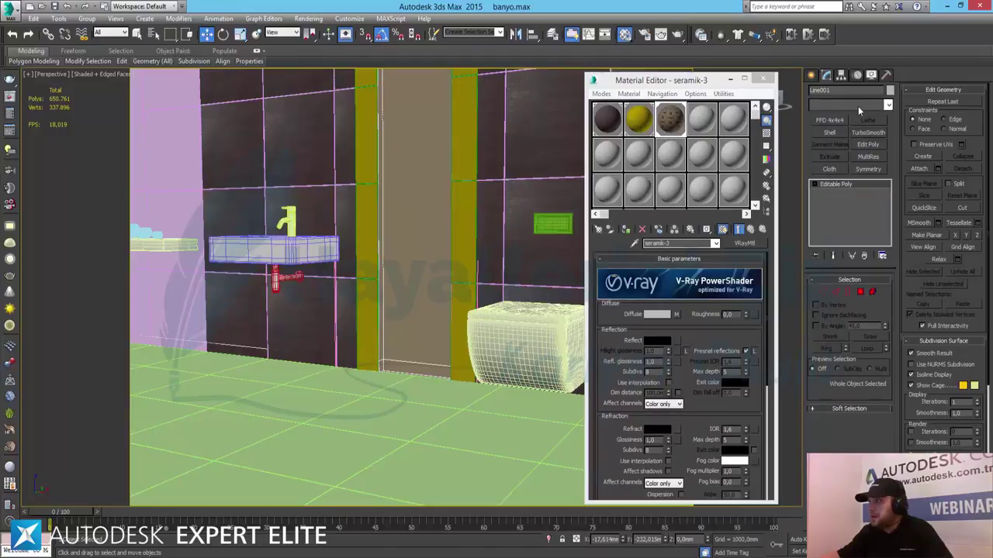
- Add a UVW Map modifier with Box mapping to the column
click(857, 106)
text(uvw)
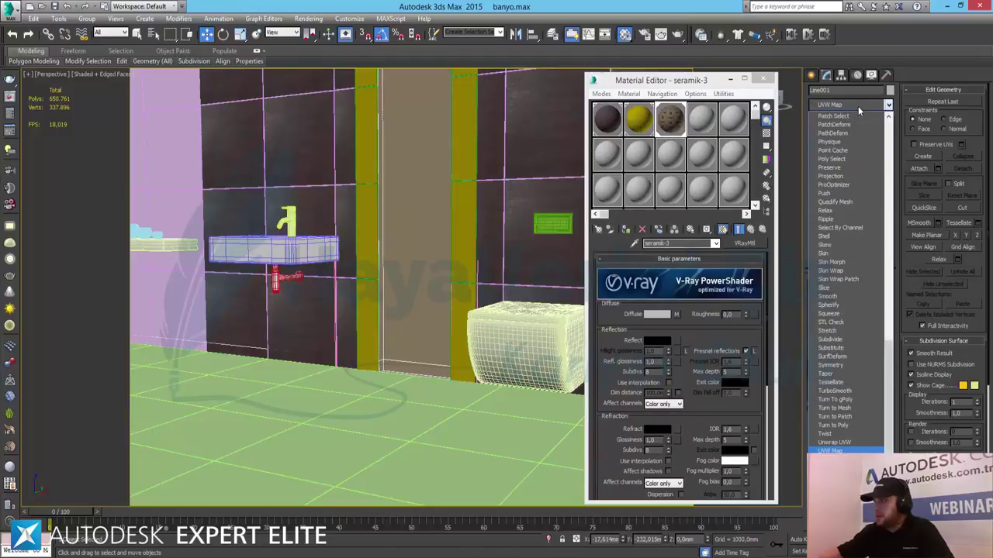
key(Return)
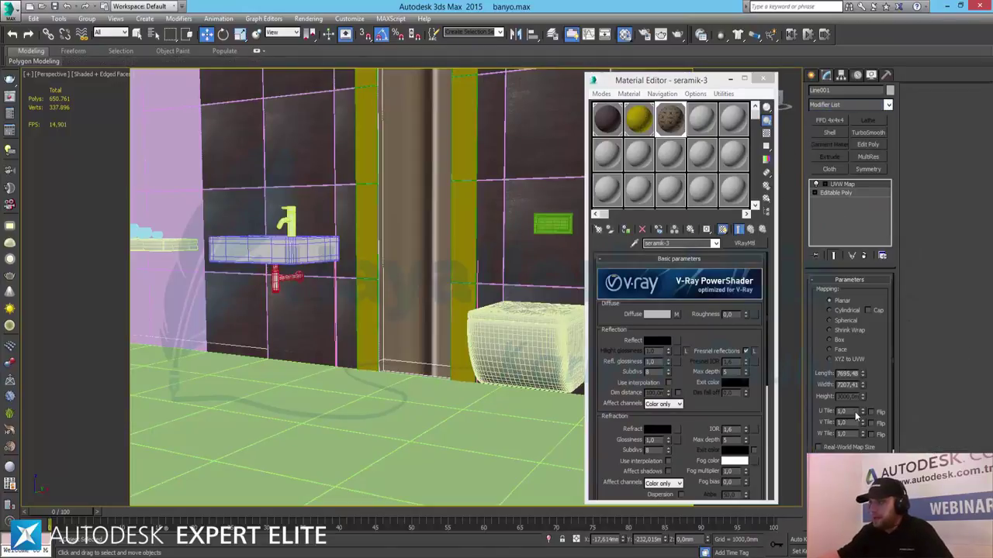
click(842, 340)
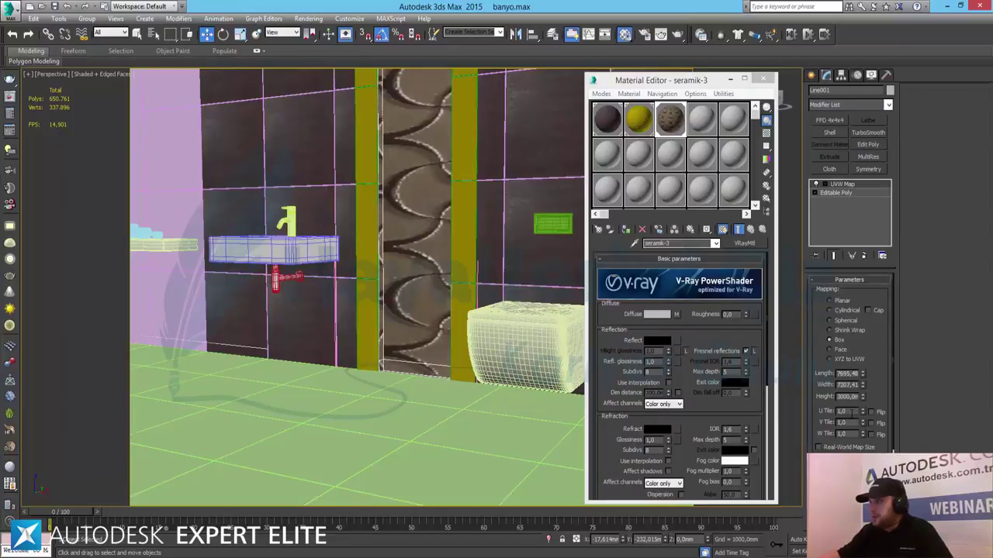
- Set the UVW Map tiling to U 15, V 10 and W 15
text(5)
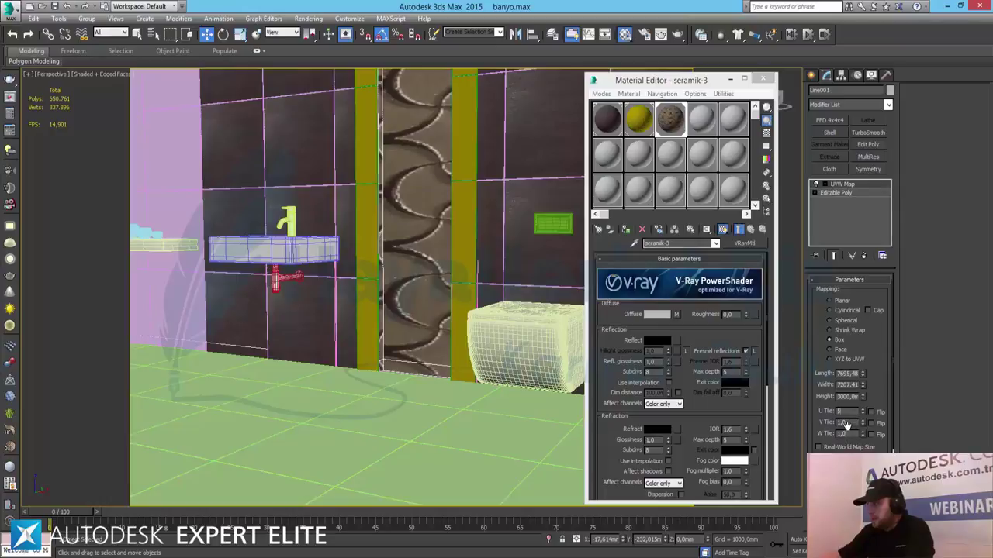
key(Tab)
text(5)
key(Tab)
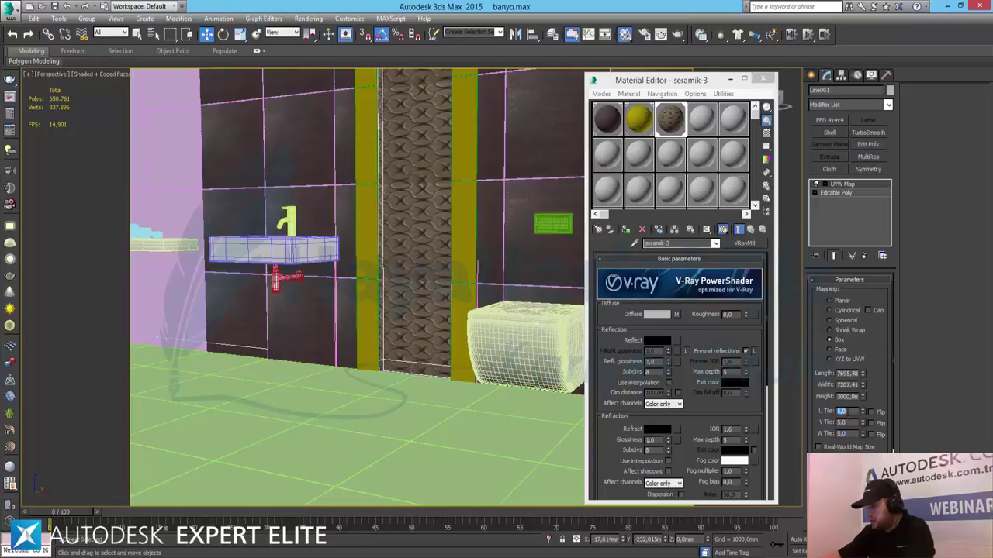
text(15)
key(Tab)
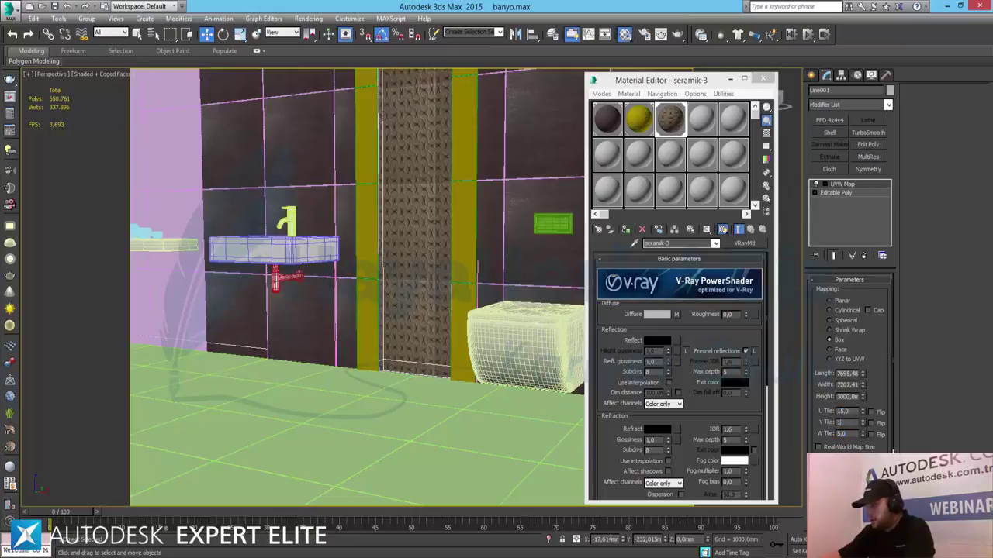
key(Return)
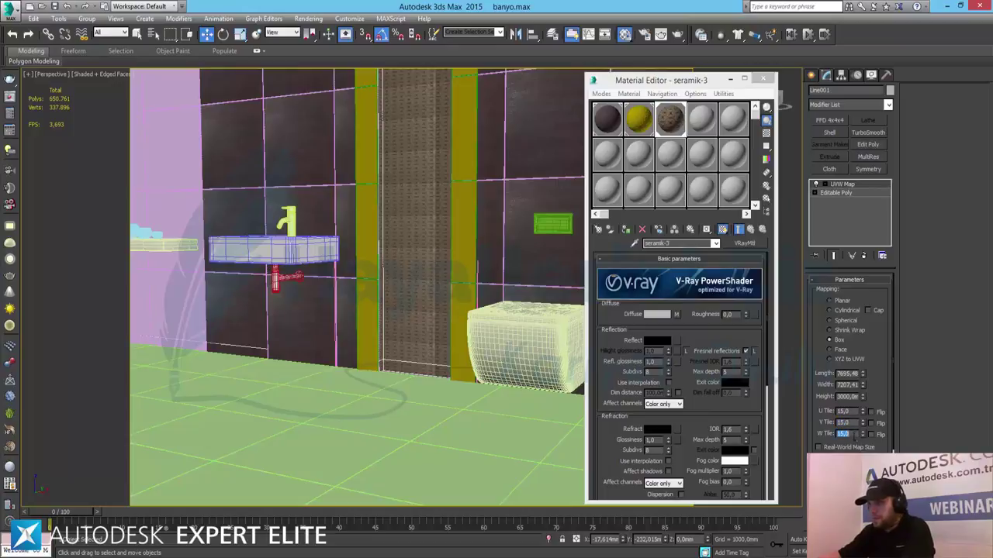
text(10)
key(Return)
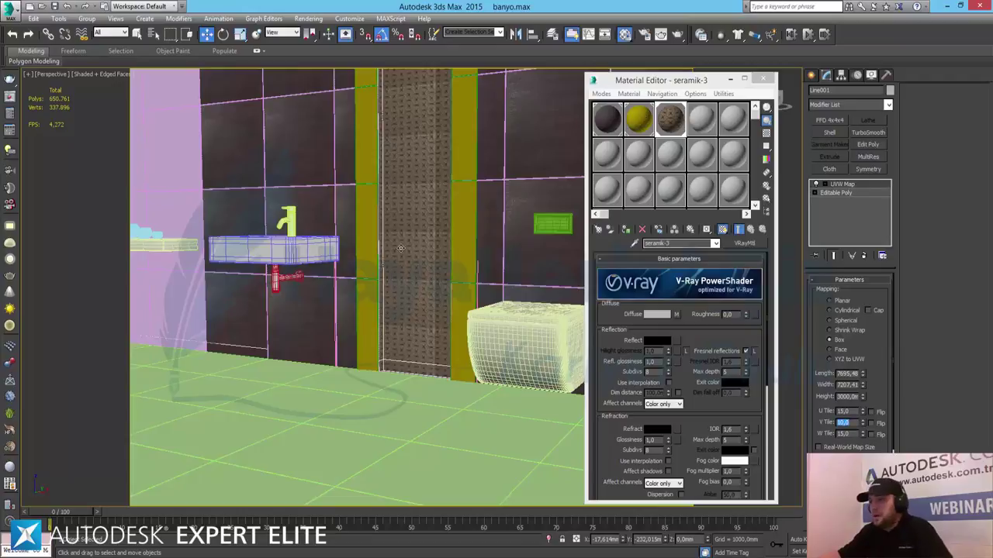
- Frame the sink, close the Material Editor, and orbit round to the shower panel wall
alt+middle_drag(409, 248, 421, 248)
click(159, 241)
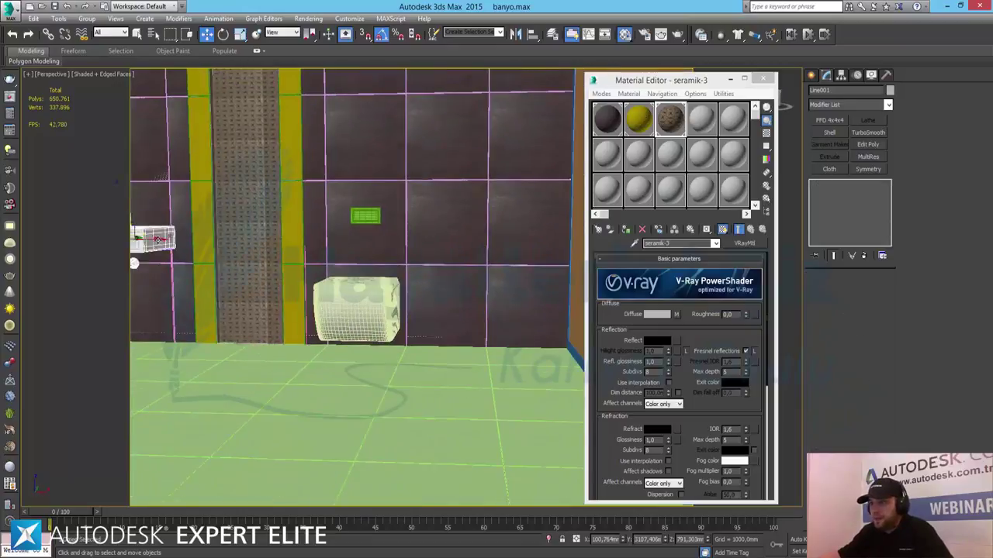
key(z)
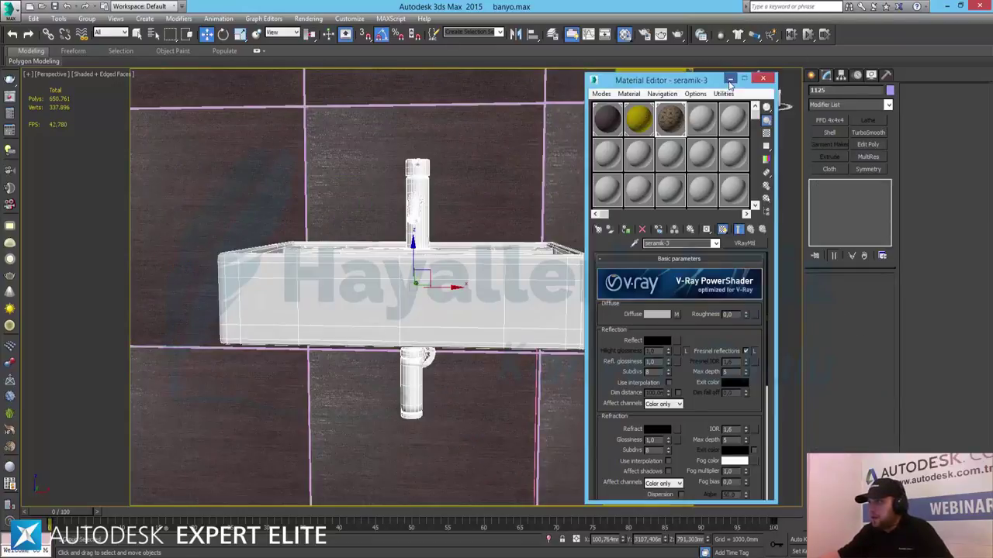
click(763, 78)
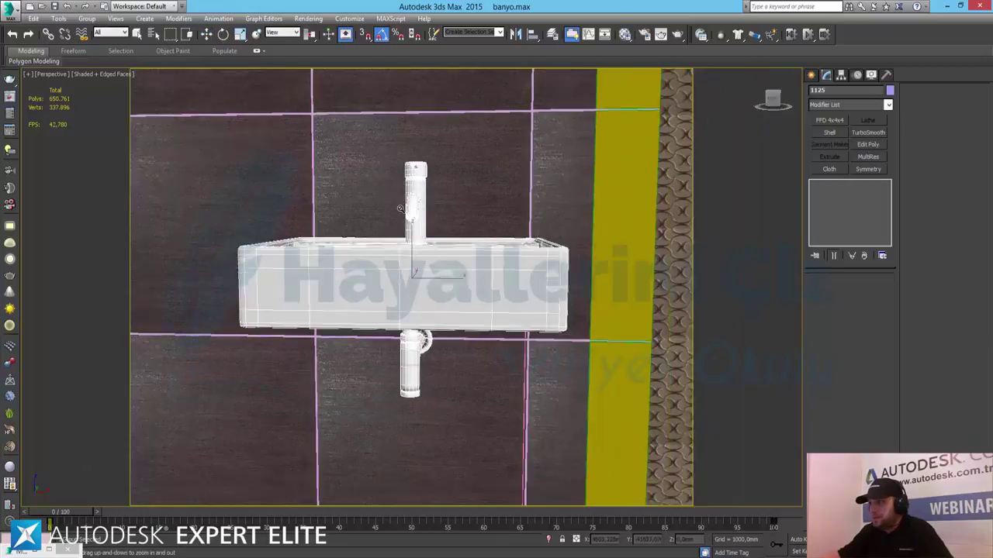
scroll(489, 280, down, 5)
mouse_move(500, 283)
alt+middle_down()
mouse_move(569, 284)
mouse_move(573, 325)
mouse_move(549, 320)
alt+middle_up()
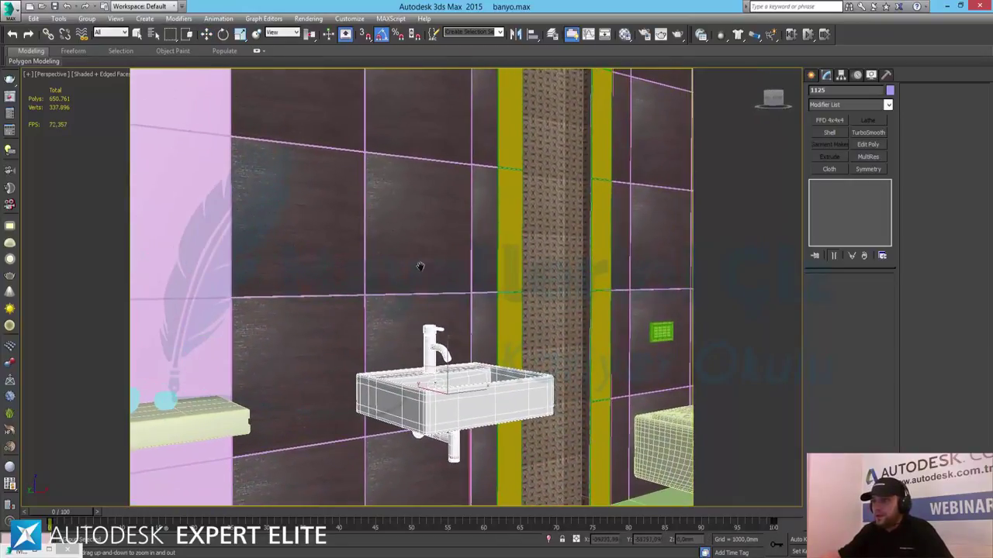
mouse_move(420, 267)
alt+middle_down()
mouse_move(521, 281)
mouse_move(543, 264)
mouse_move(512, 305)
mouse_move(515, 295)
alt+middle_up()
alt+middle_drag(520, 236, 521, 243)
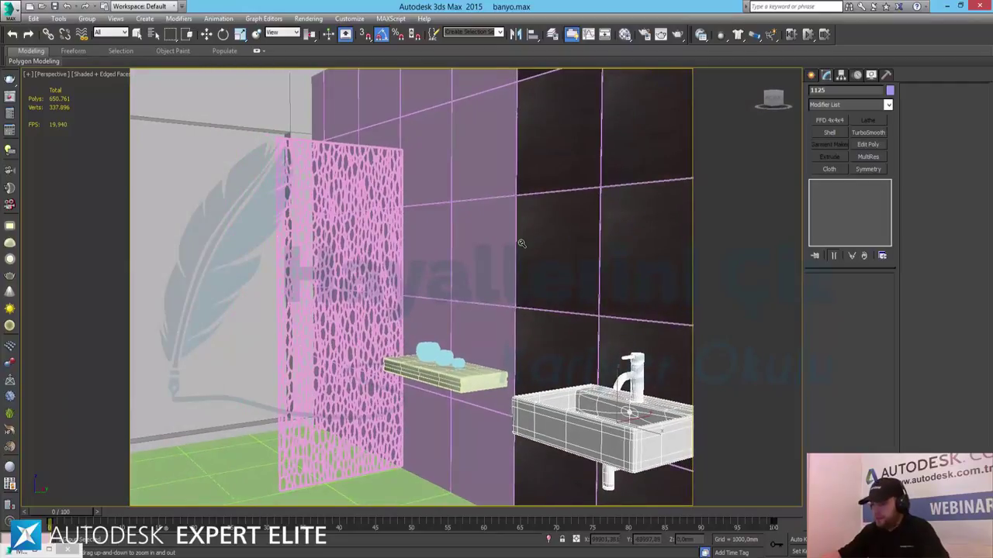
- Assign saramik-1 to the wall tile panel beside the shower partition
key(m)
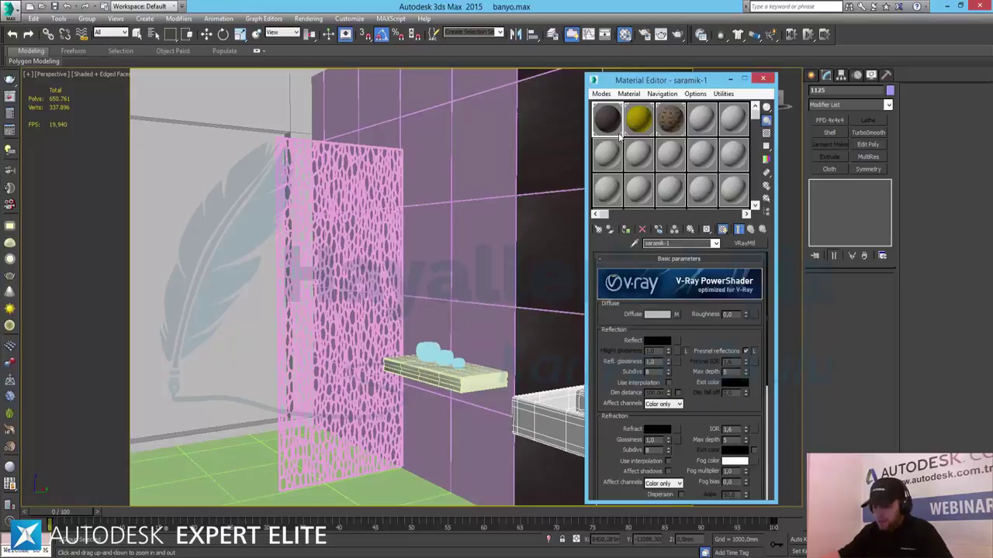
right_click(342, 117)
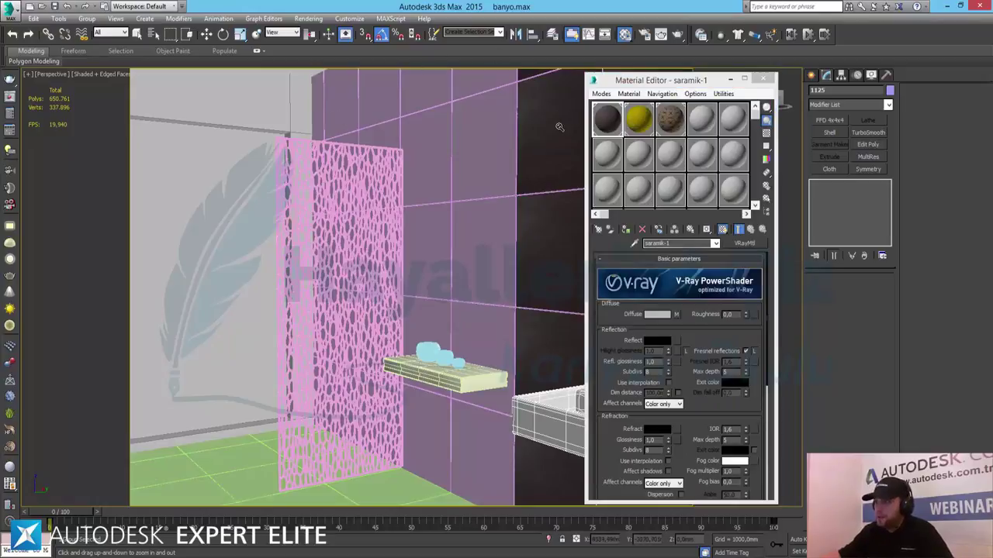
click(313, 95)
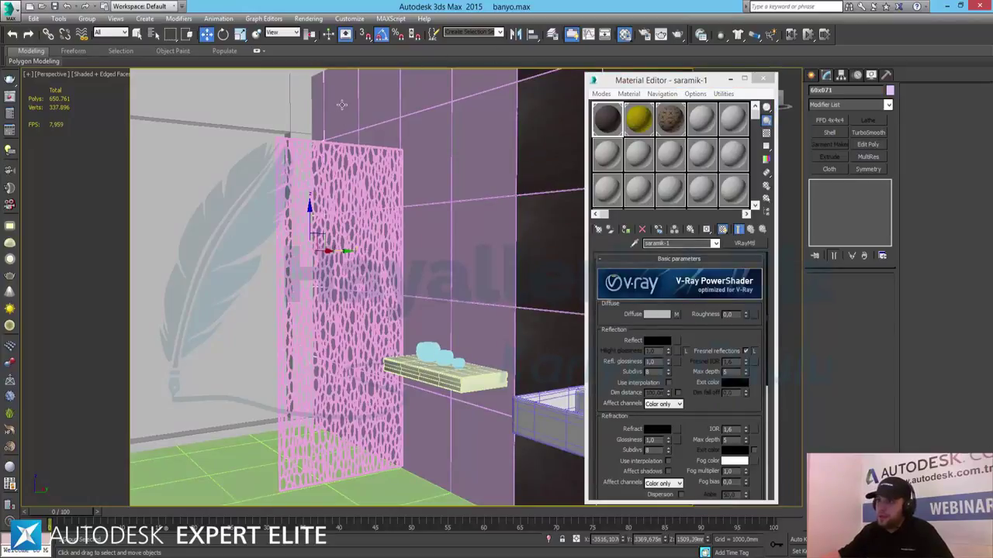
ctrl+click(474, 87)
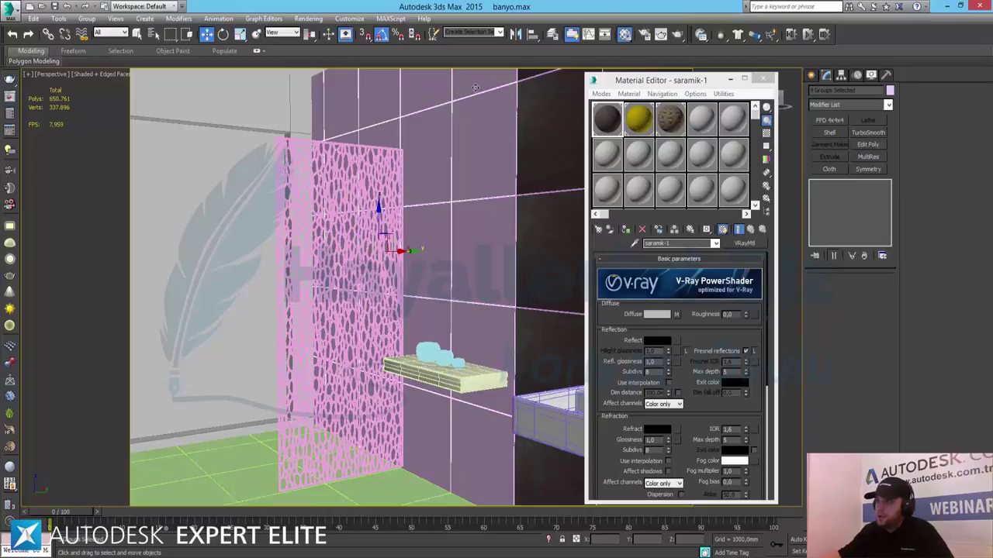
click(627, 232)
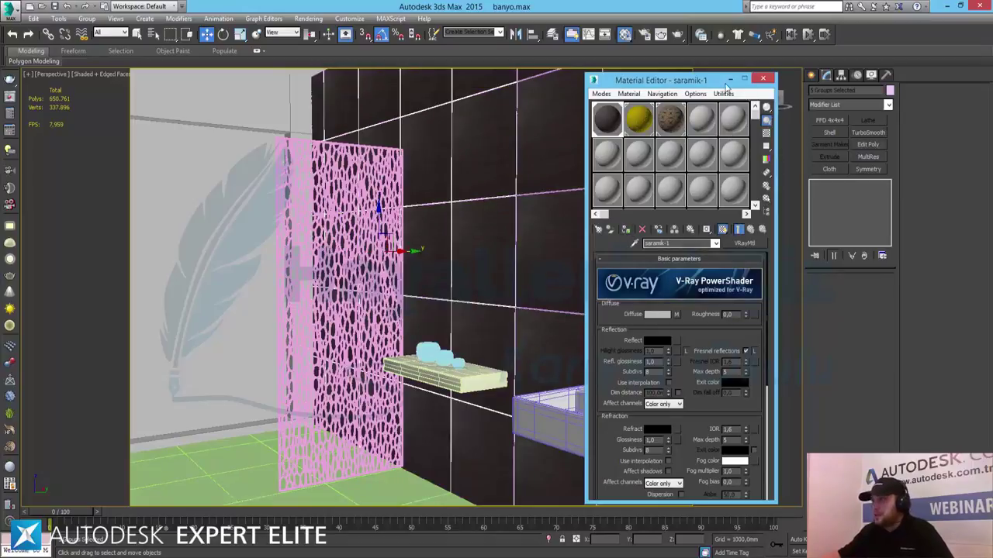
- Orbit back to the sink, frame it with Z, and zoom out for an above-left view
drag(727, 85, 816, 102)
mouse_move(545, 238)
alt+middle_down()
mouse_move(436, 281)
mouse_move(552, 292)
alt+middle_up()
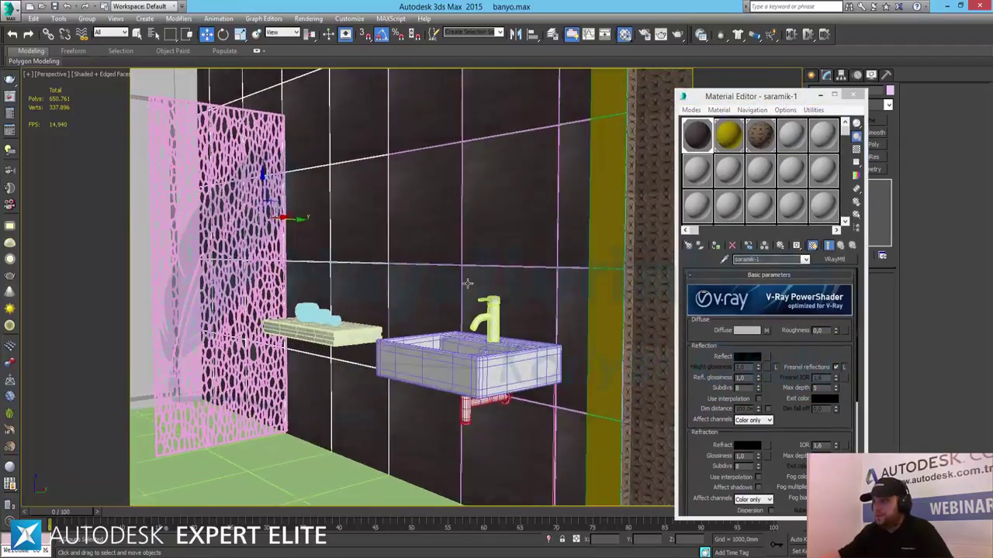
mouse_move(413, 280)
middle_down()
mouse_move(380, 278)
mouse_move(425, 302)
middle_up()
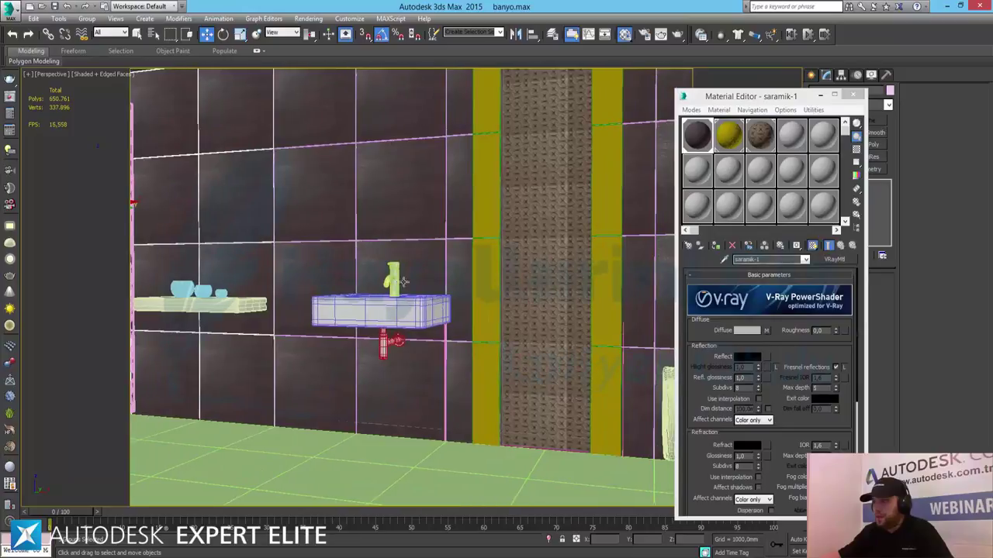
key(z)
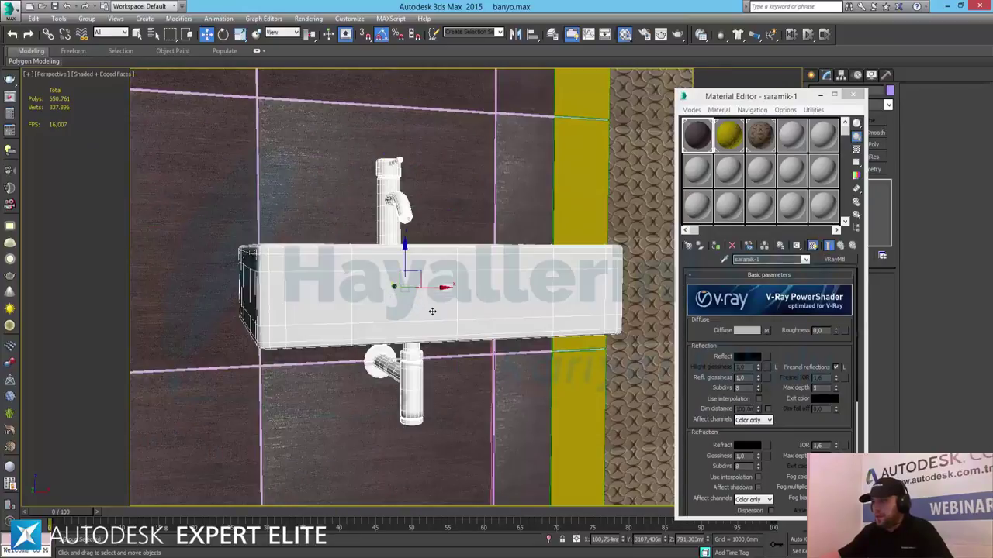
key(alt+z)
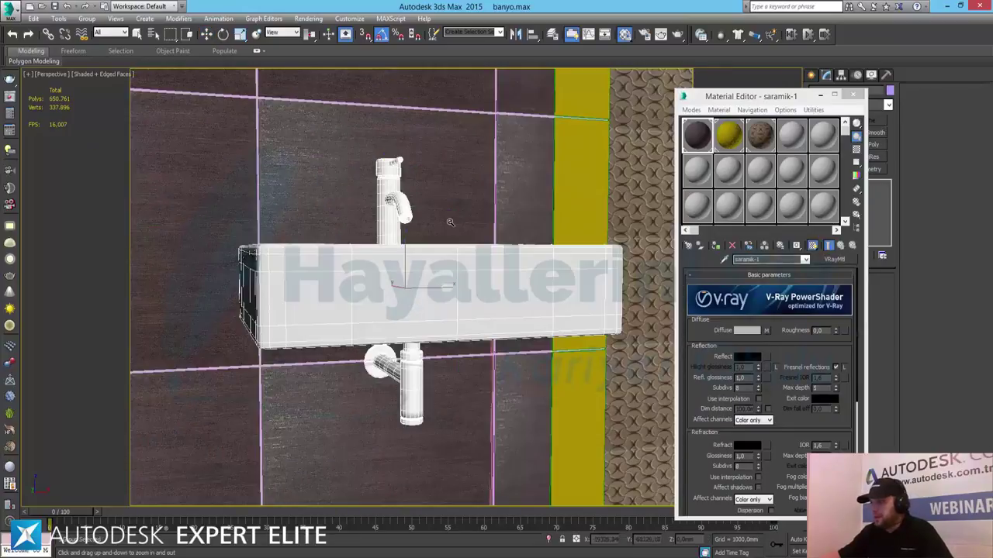
drag(450, 224, 449, 256)
alt+middle_drag(449, 256, 456, 281)
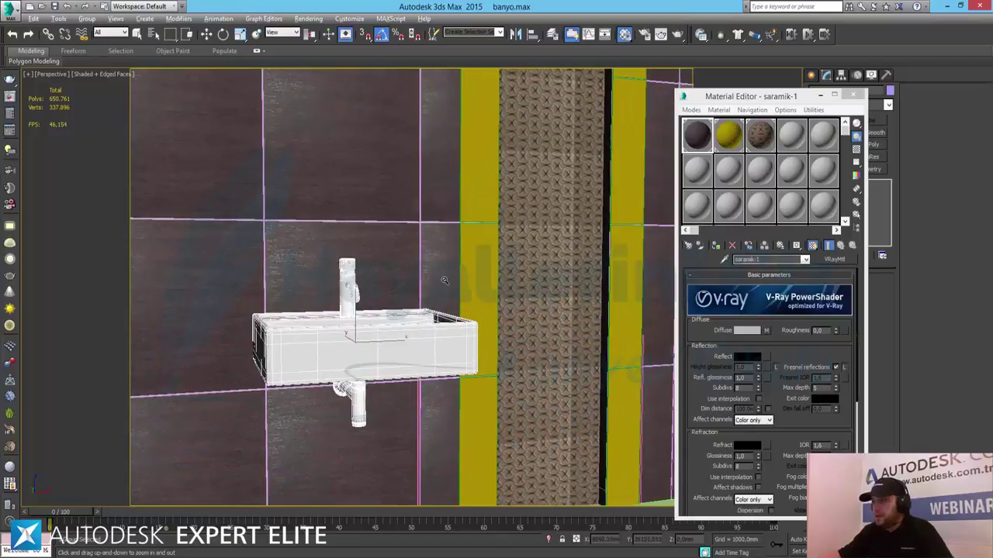
- Name an empty sample slot 'light-1' and make it a VRayLightMtl
click(793, 144)
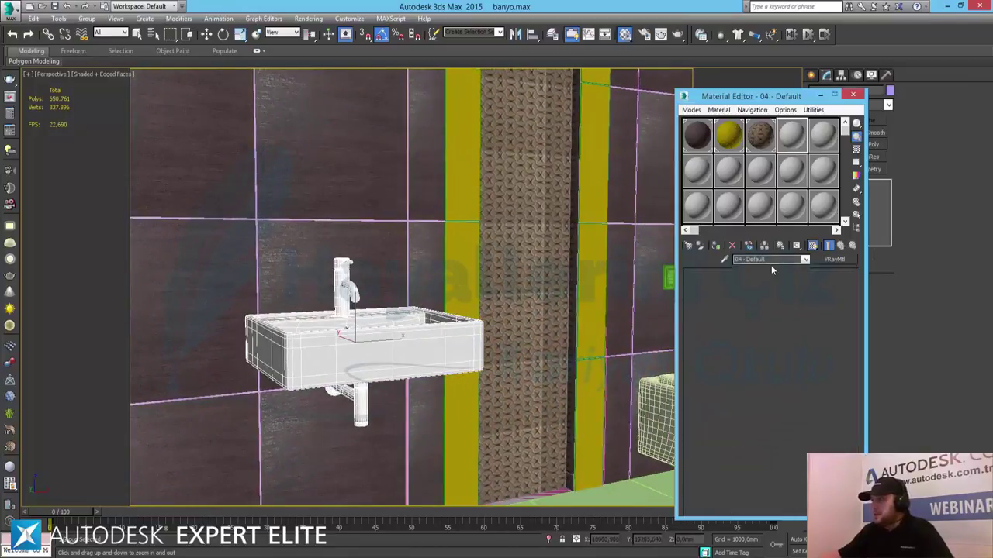
text(light-1)
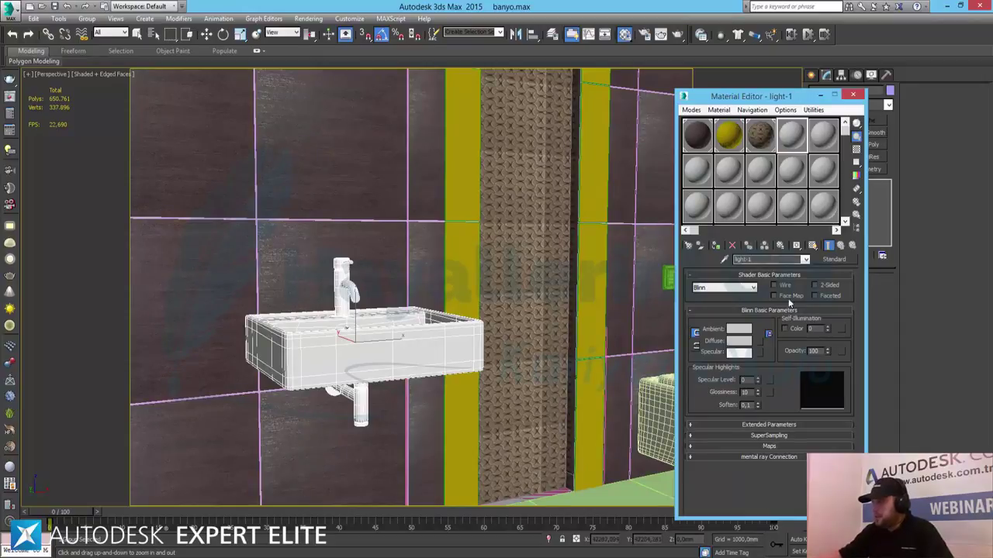
click(834, 259)
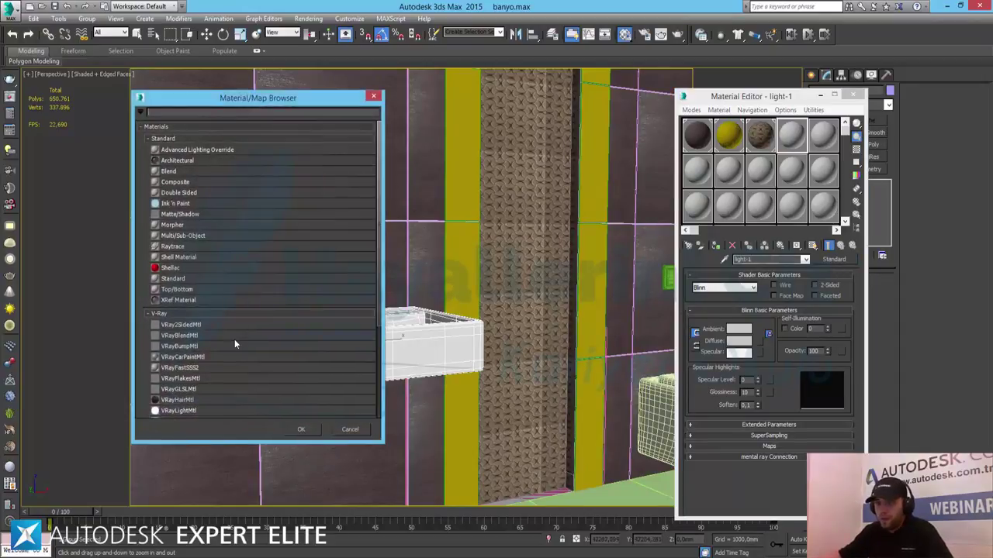
scroll(225, 345, down, 3)
double_click(186, 349)
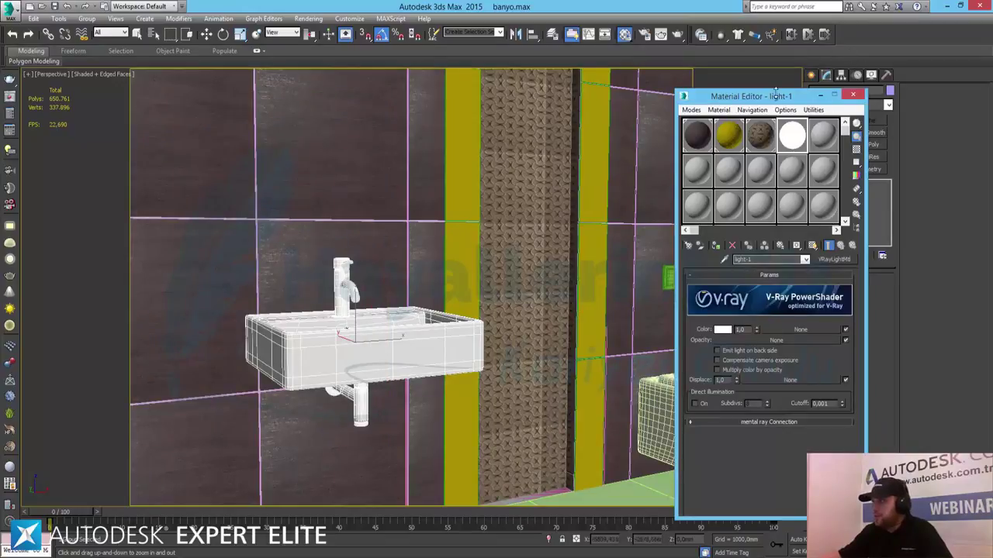
drag(763, 103, 888, 93)
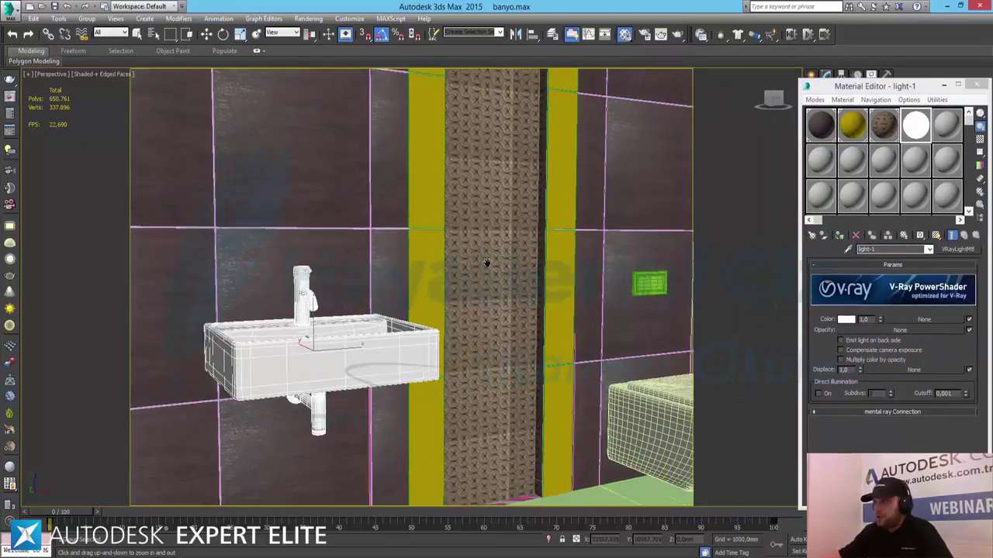
- Orbit to the orange side wall and assign light-1 to it
middle_drag(611, 246, 472, 281)
scroll(467, 281, down, 5)
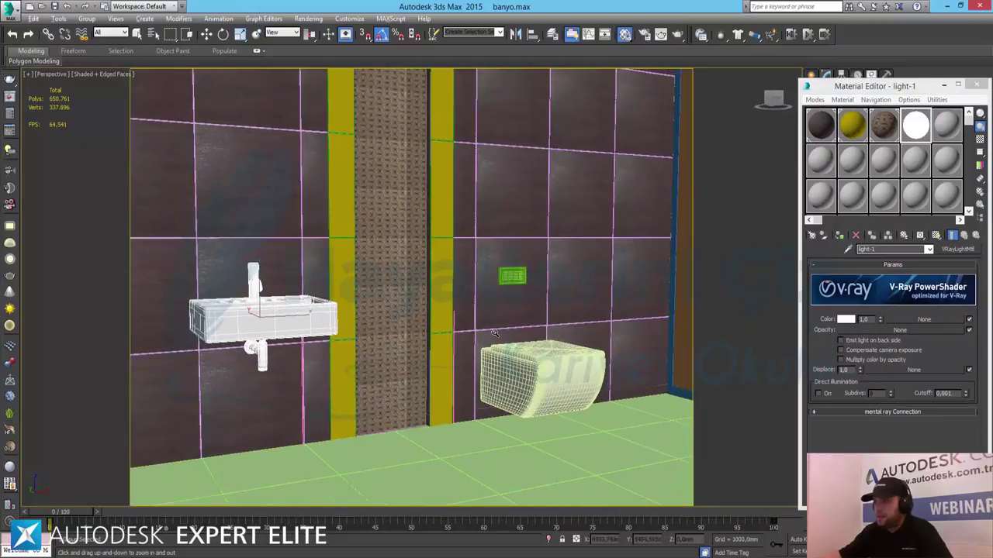
alt+middle_drag(512, 339, 520, 339)
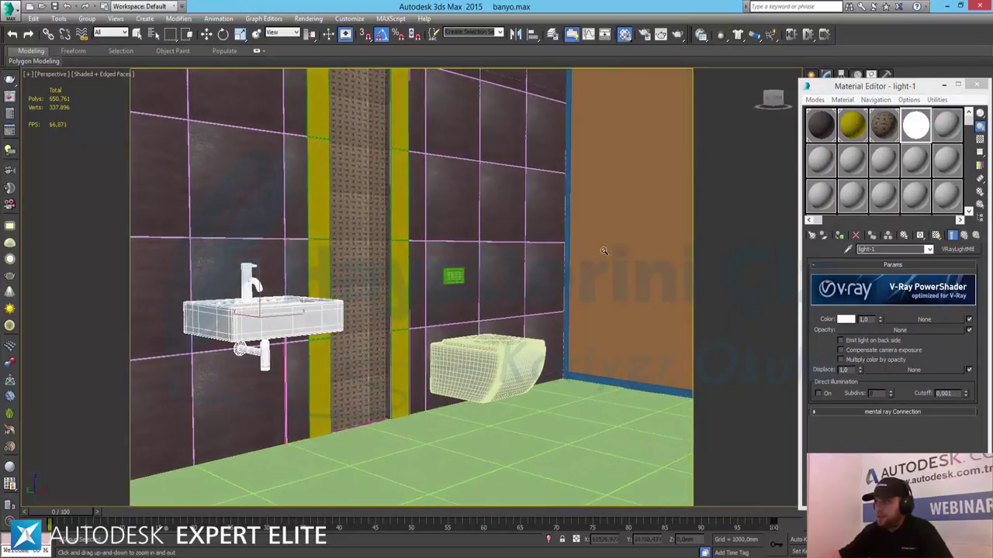
alt+middle_drag(604, 250, 609, 258)
right_click(609, 257)
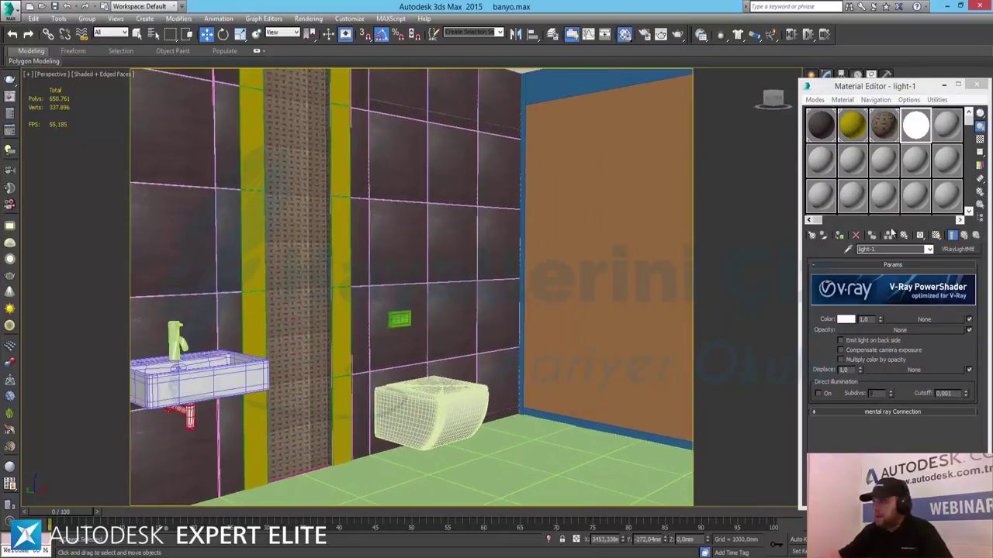
click(837, 236)
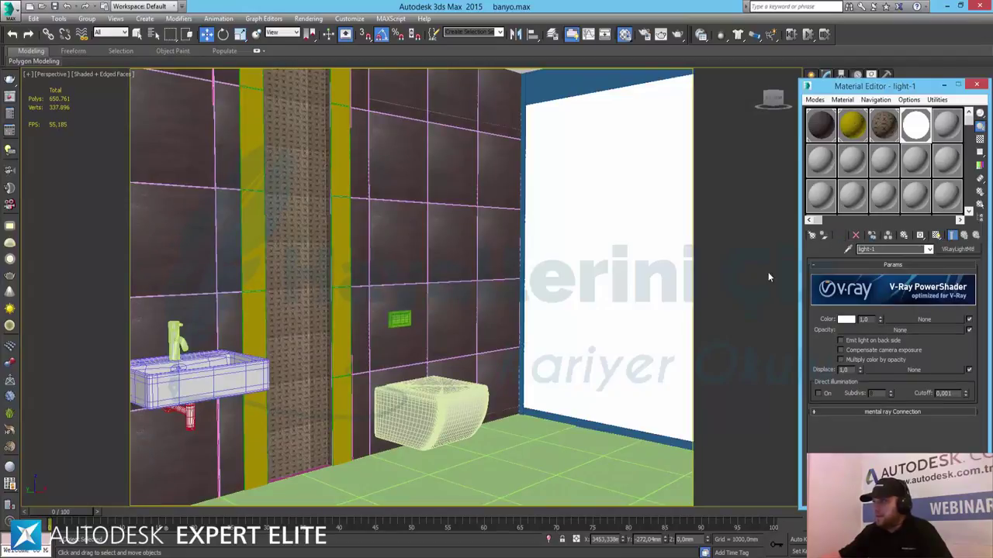
- Zoom, pan and orbit around the room to inspect the now-white wall
middle_drag(600, 335, 465, 323)
scroll(489, 328, up, 5)
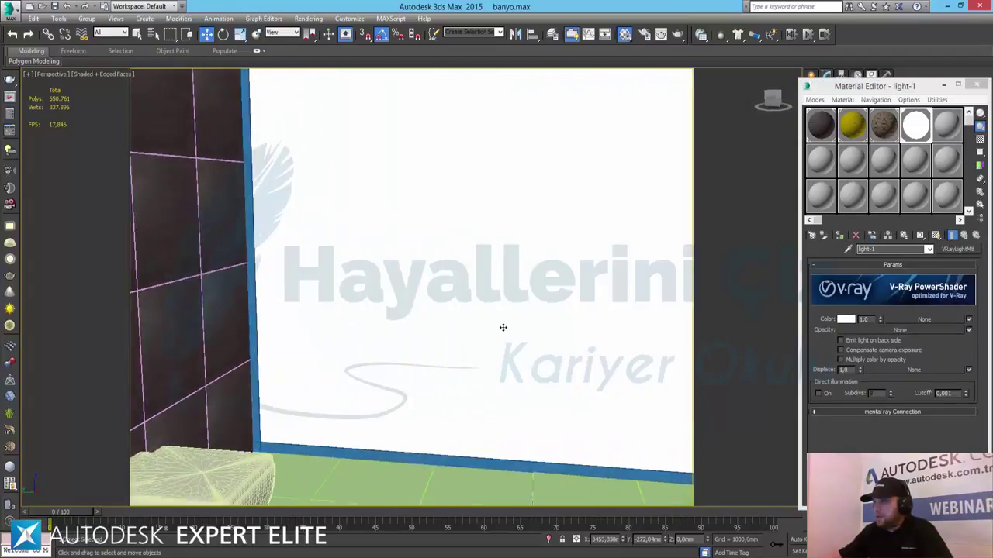
scroll(501, 314, down, 3)
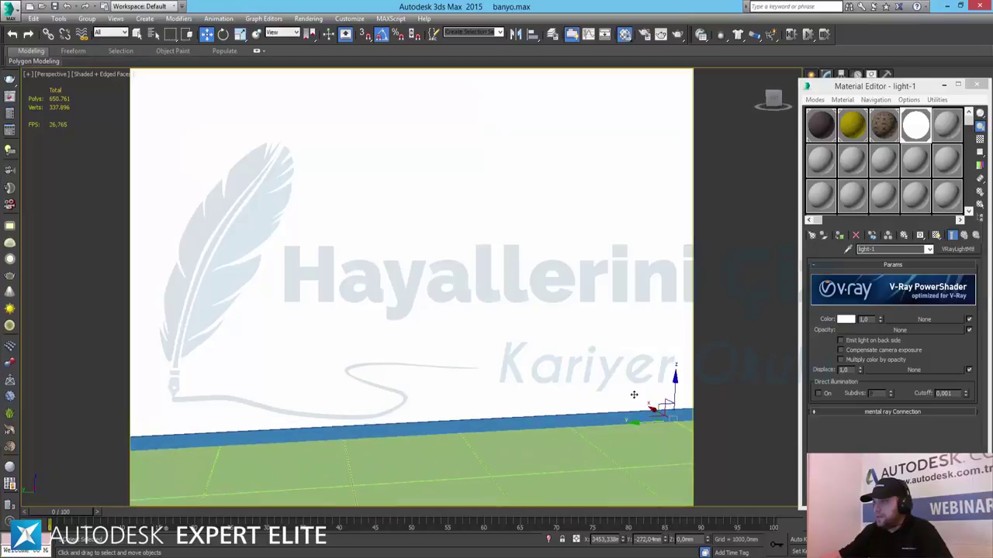
middle_drag(636, 395, 218, 331)
mouse_move(523, 337)
alt+middle_down()
mouse_move(262, 344)
mouse_move(450, 341)
mouse_move(410, 348)
mouse_move(239, 318)
alt+middle_up()
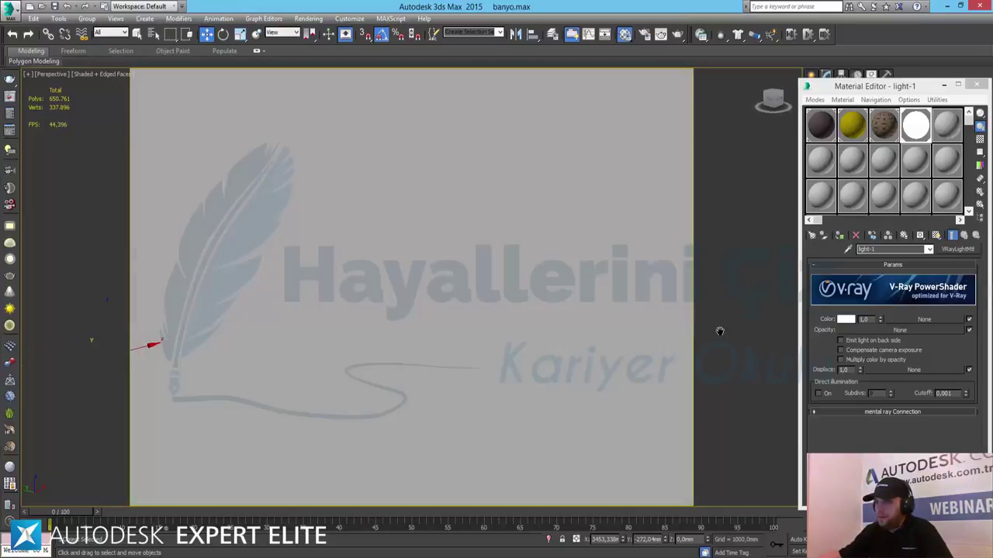
alt+middle_drag(718, 330, 326, 326)
- Switch the grey wall to Editable Poly Polygon level and assign it the white light-1 material
key(c)
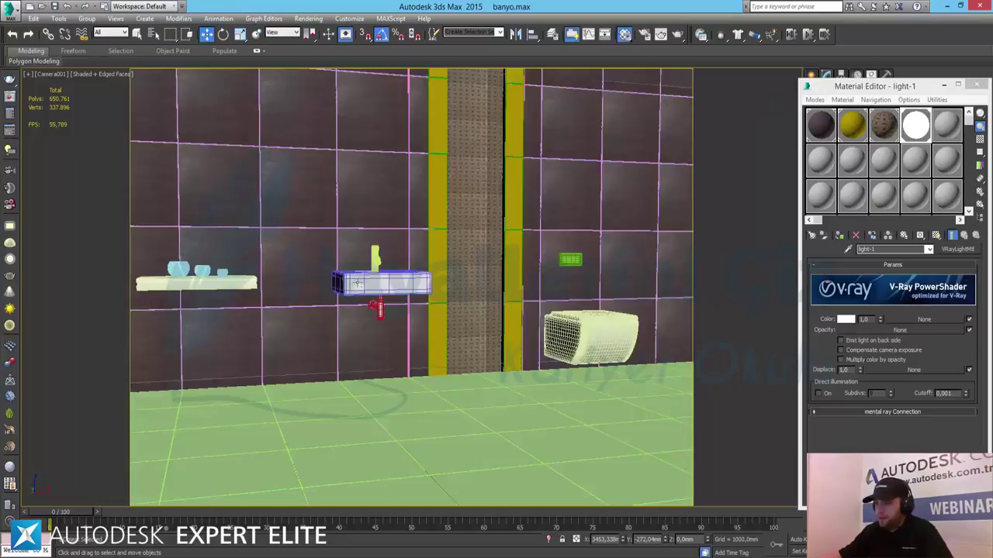
key(p)
mouse_move(389, 293)
alt+middle_down()
mouse_move(342, 290)
mouse_move(469, 299)
alt+middle_up()
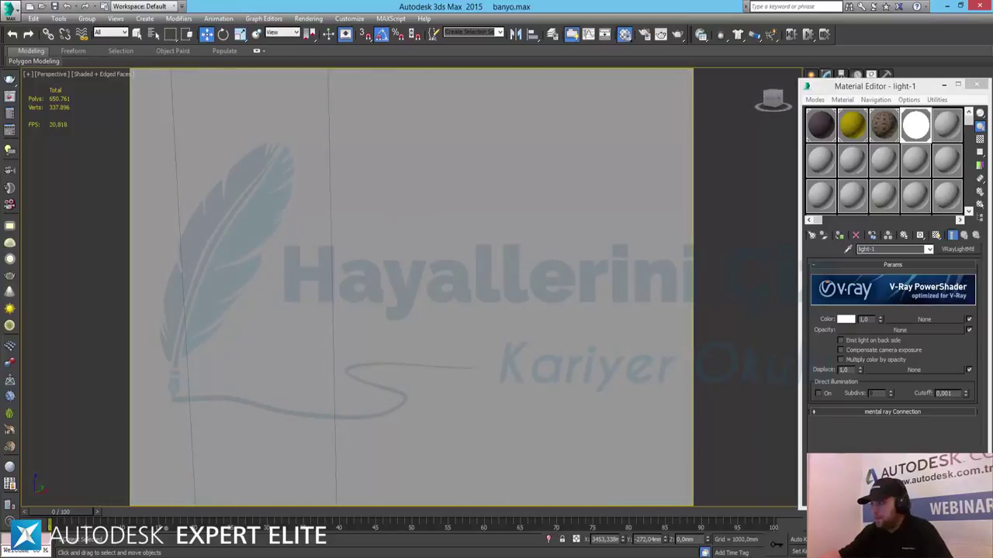
key(alt+z)
drag(472, 281, 477, 231)
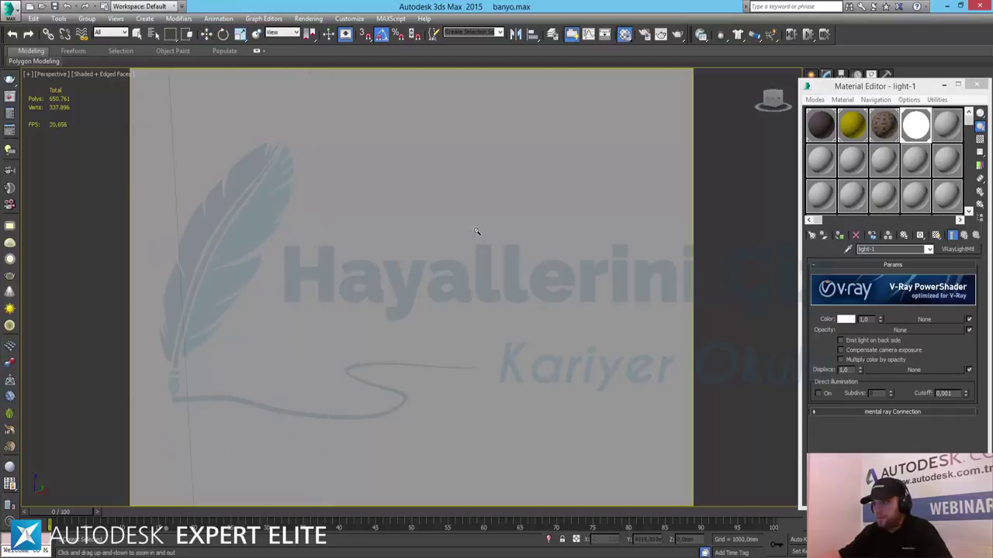
scroll(476, 209, down, 5)
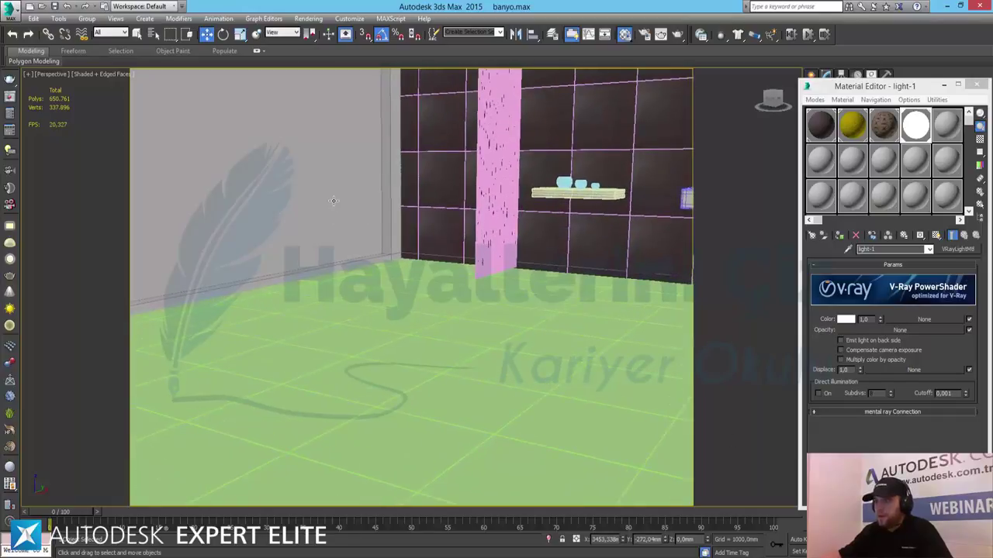
key(w)
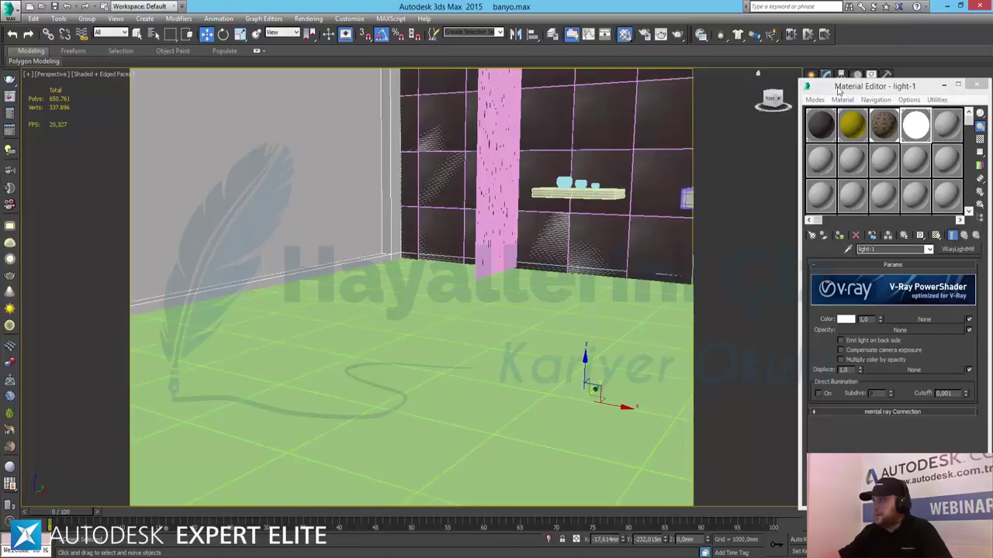
drag(840, 86, 626, 102)
click(838, 192)
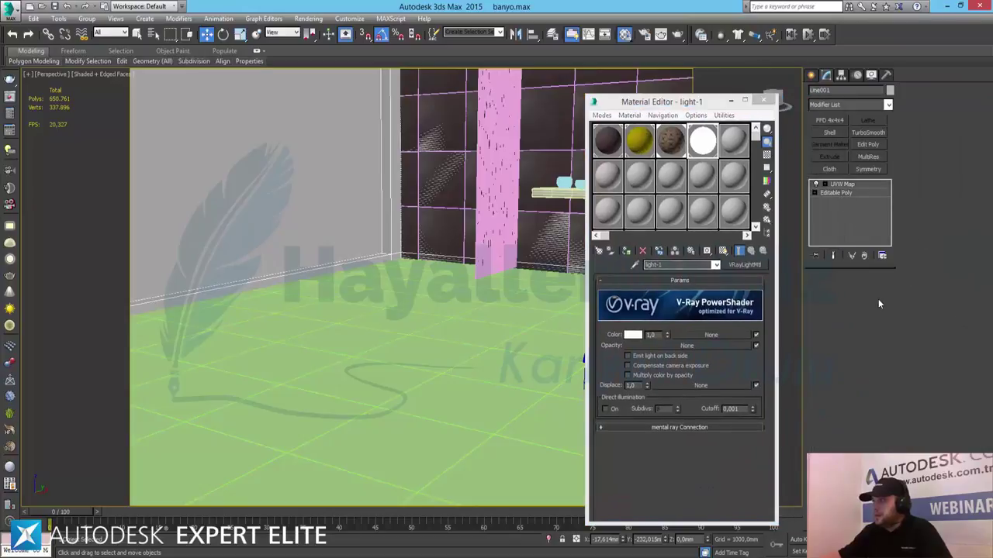
click(860, 291)
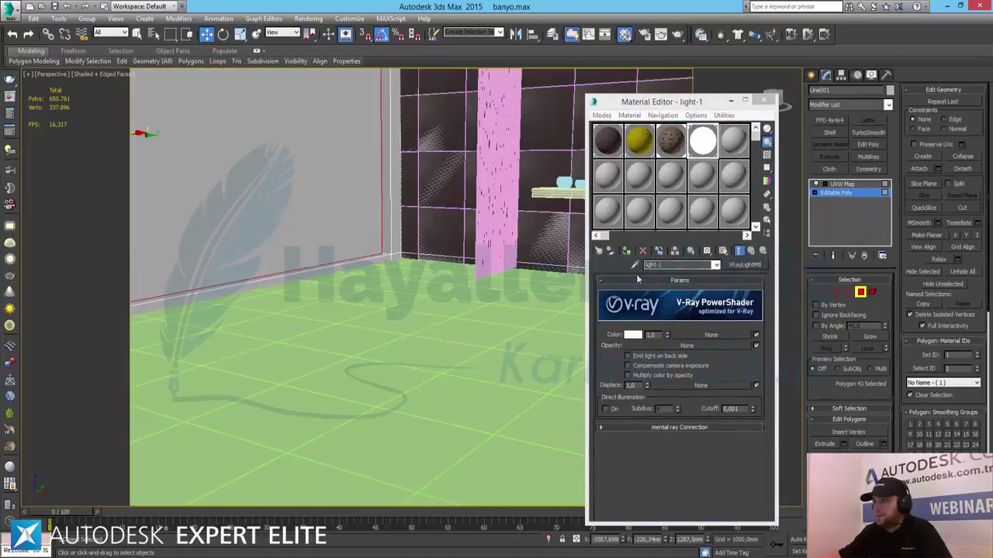
click(626, 250)
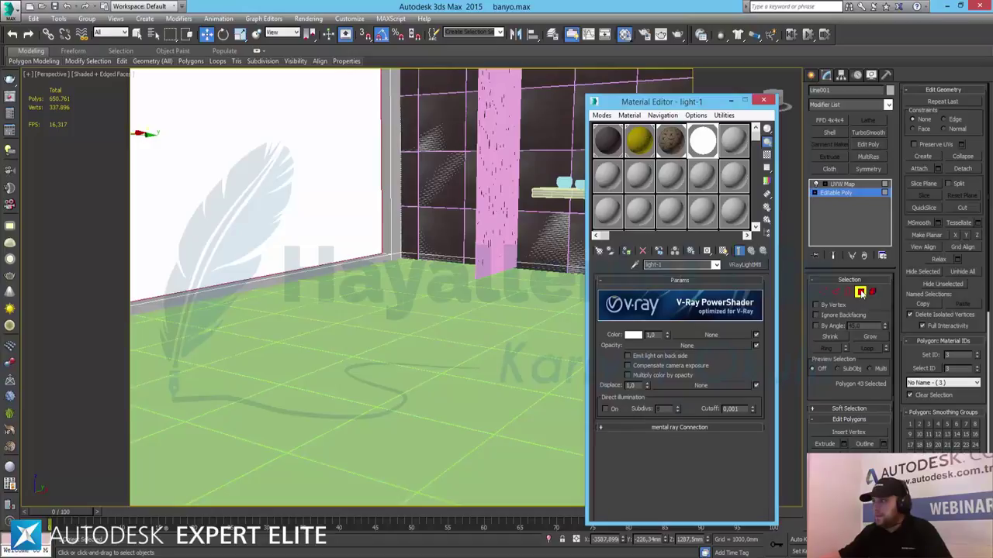
- Frame the sink in a frontal perspective view and reopen the Material Editor on an unused slot
click(842, 184)
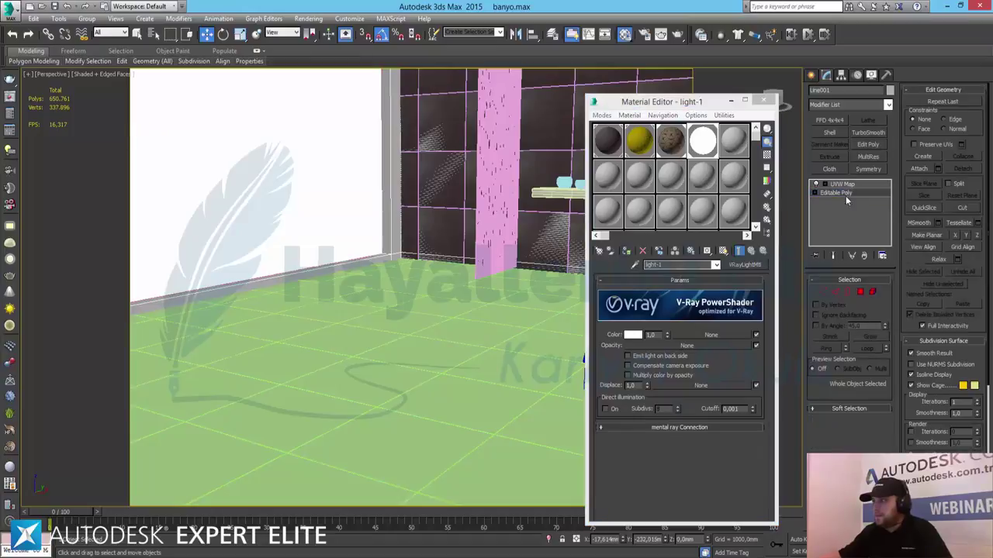
click(730, 102)
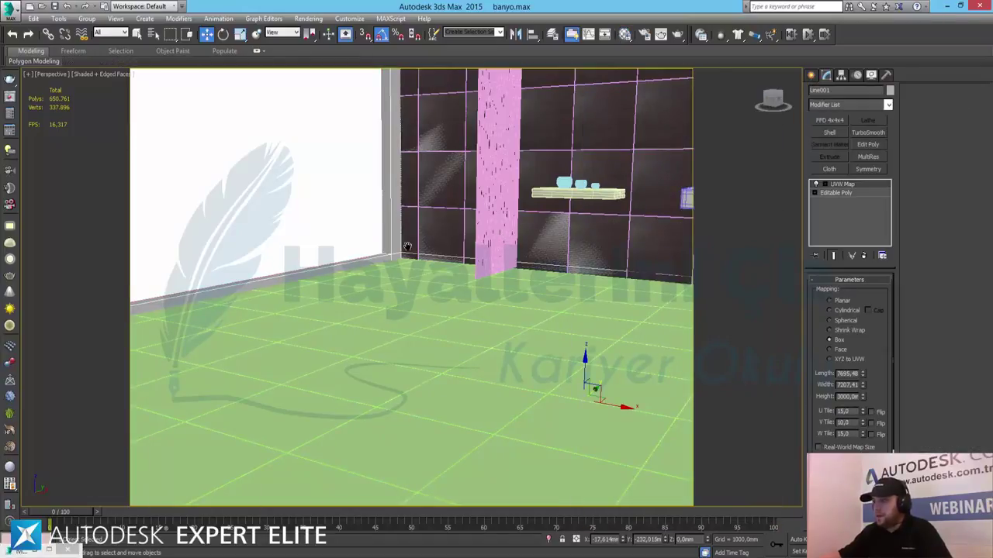
middle_drag(407, 246, 525, 327)
click(591, 248)
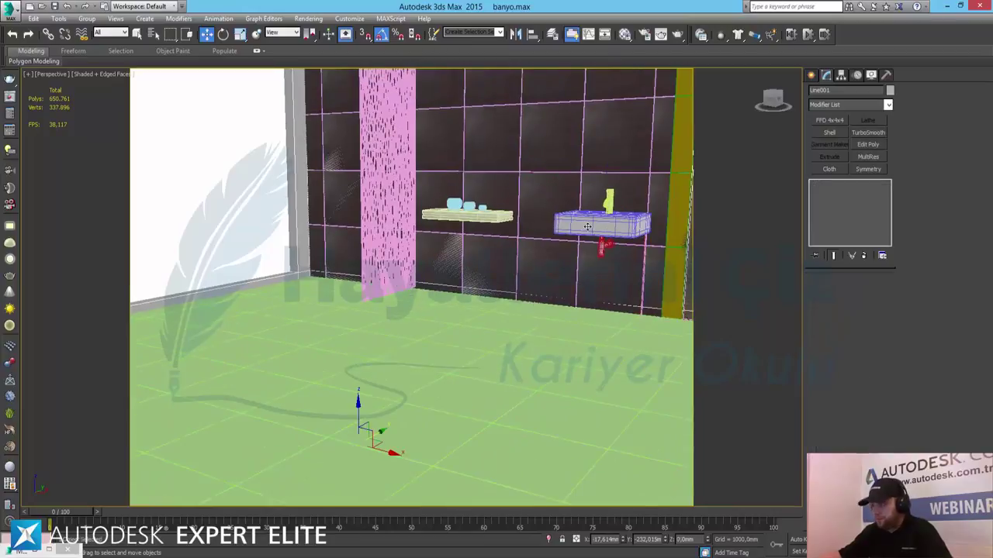
key(z)
alt+middle_drag(426, 357, 458, 363)
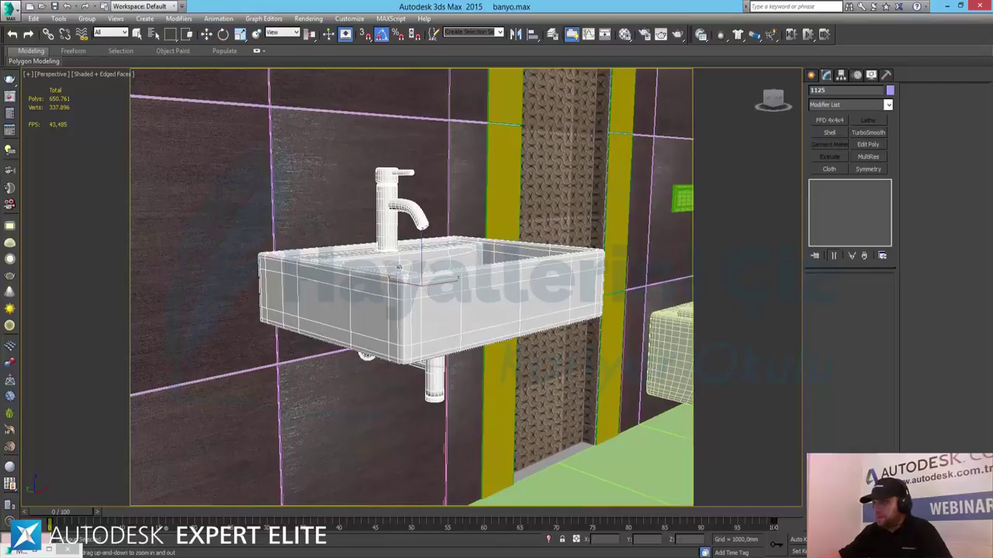
mouse_move(398, 267)
alt+middle_down()
mouse_move(487, 359)
mouse_move(558, 349)
alt+middle_up()
key(m)
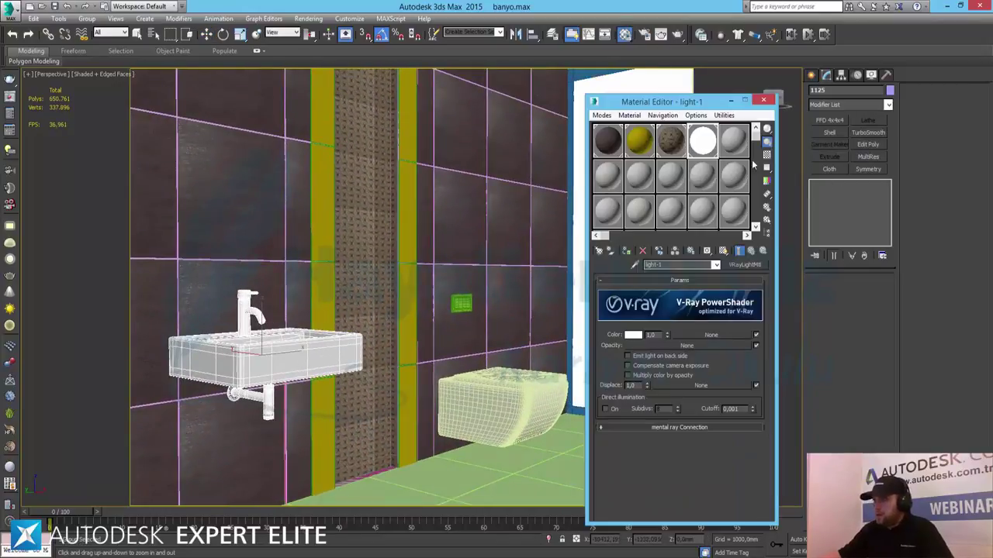
click(734, 142)
- Name the new material kenar and set its specular and diffuse colours to black
drag(696, 106, 818, 92)
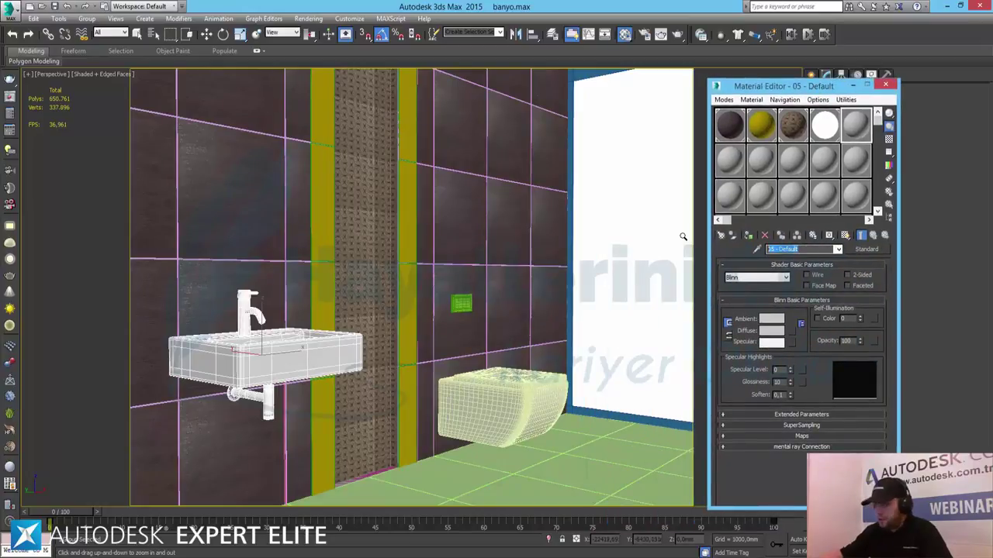
text(kenar)
key(Return)
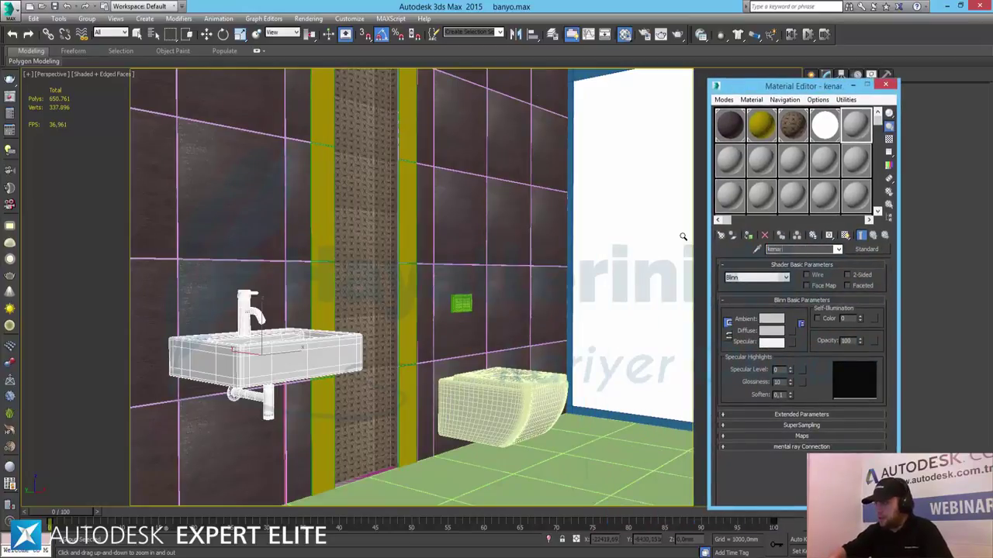
click(771, 342)
drag(308, 145, 308, 70)
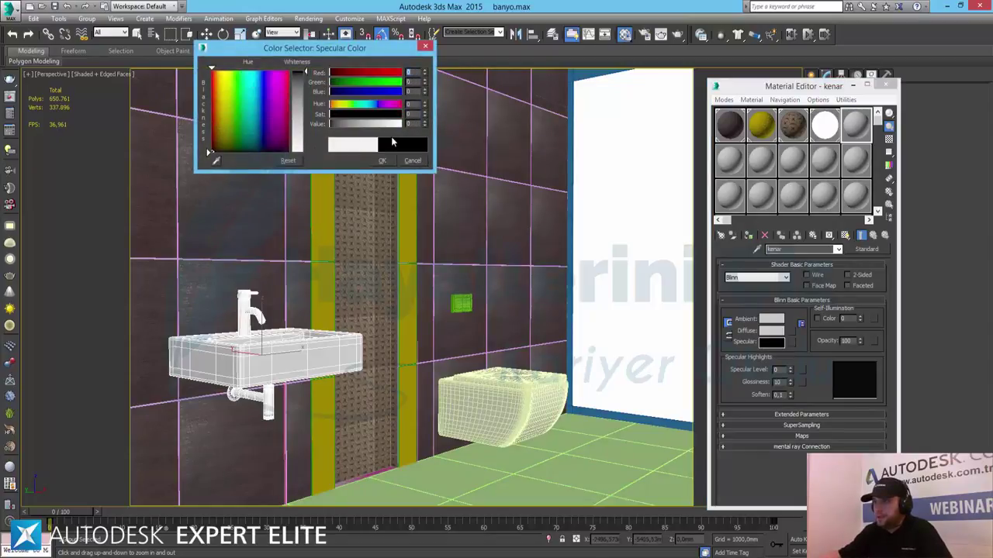
click(382, 161)
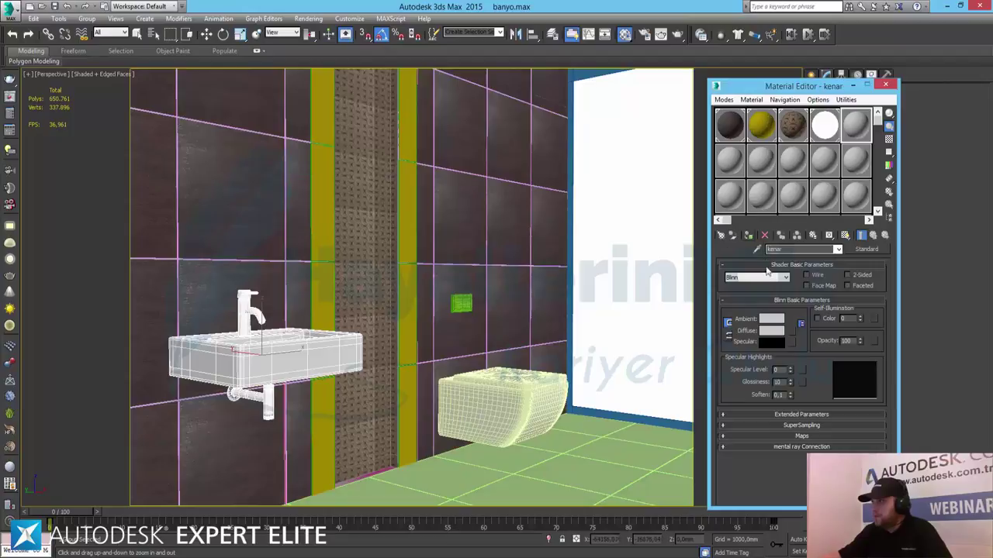
click(771, 331)
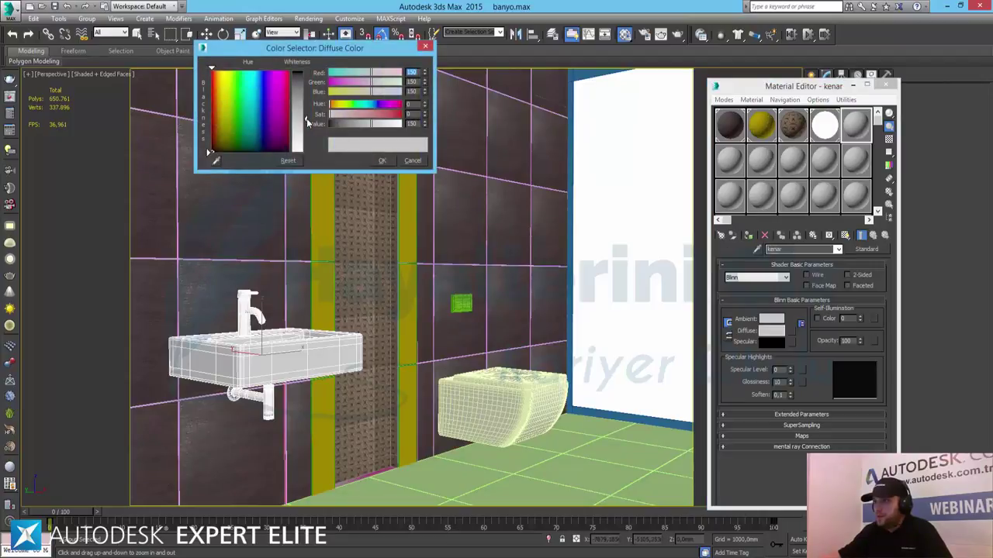
drag(306, 118, 307, 71)
click(381, 161)
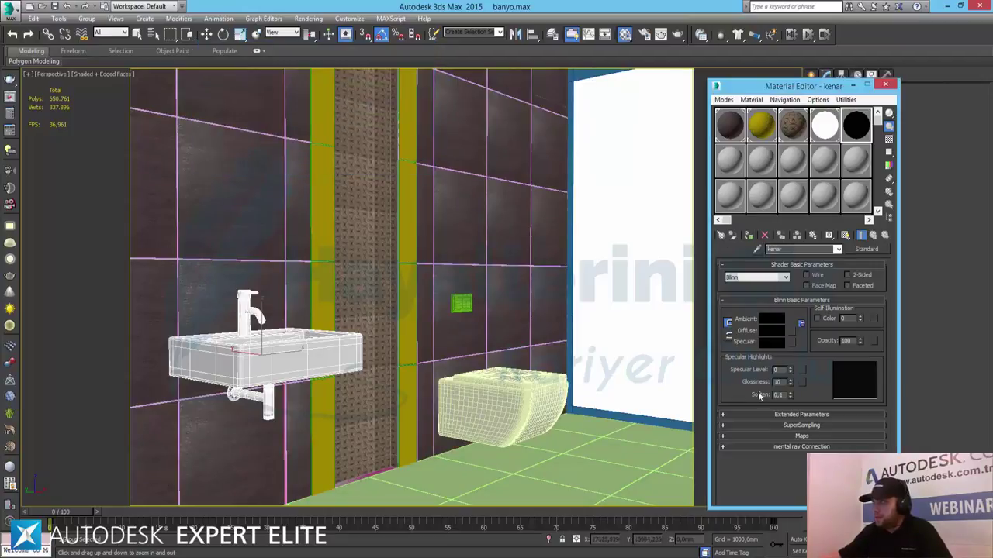
- Apply the kenar material to the selected trim and the top wall trim
right_click(618, 410)
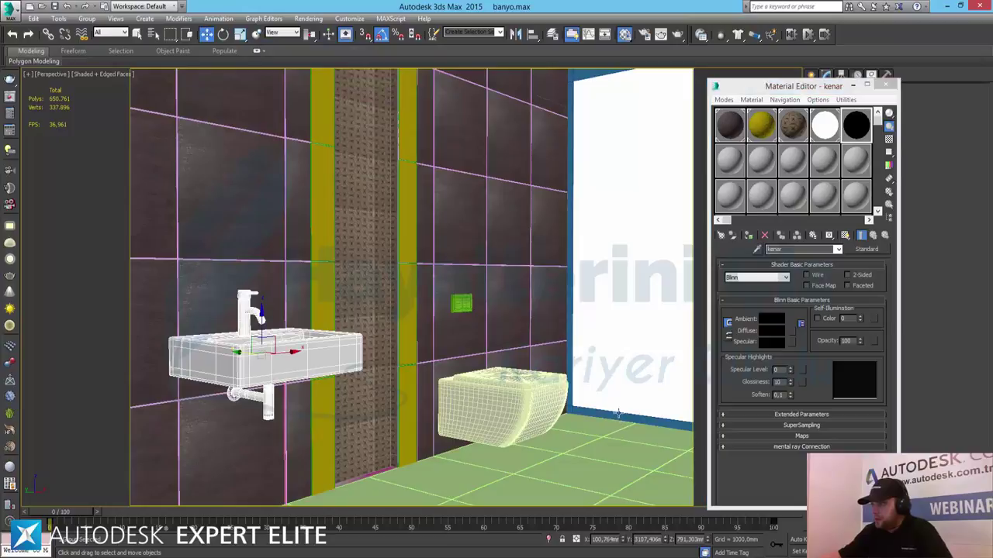
click(618, 415)
click(749, 236)
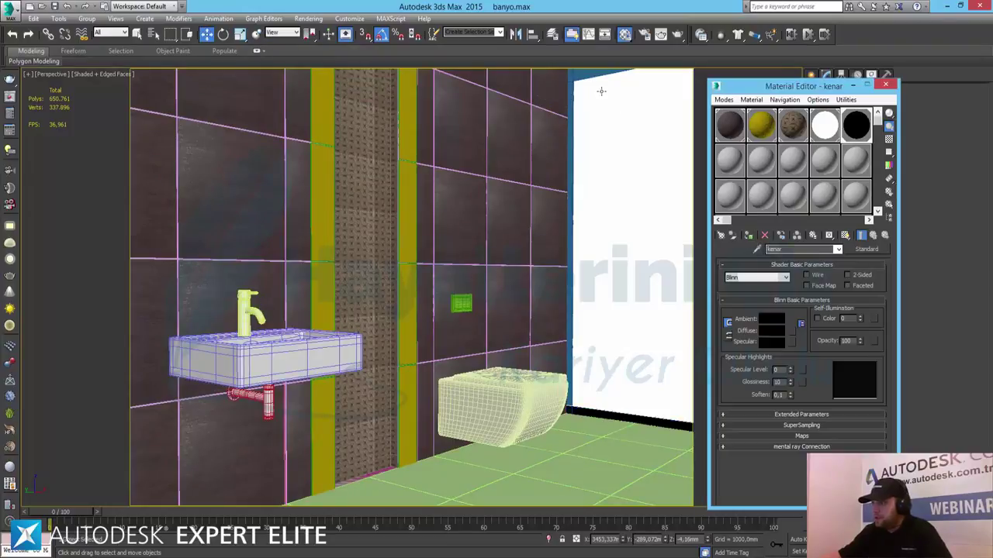
click(572, 76)
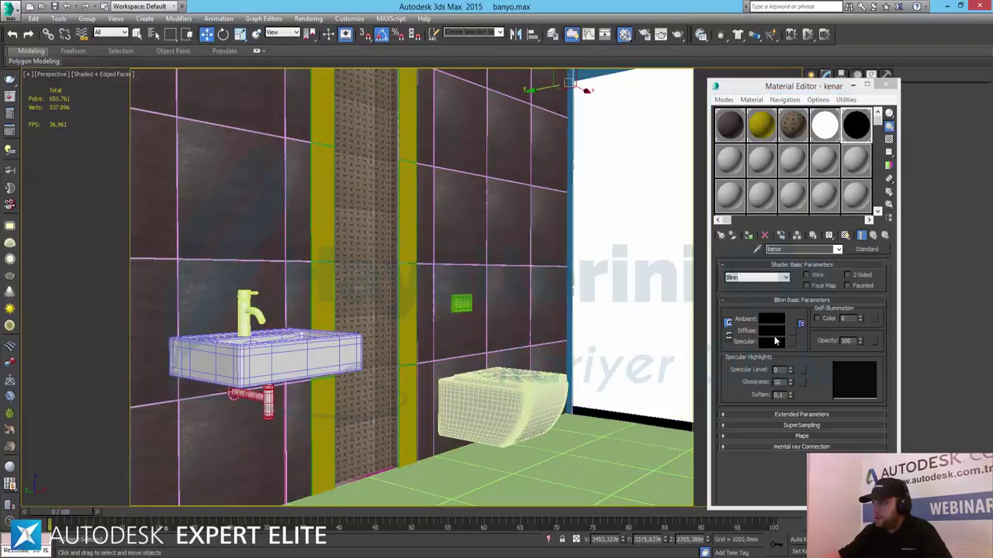
click(738, 236)
click(671, 117)
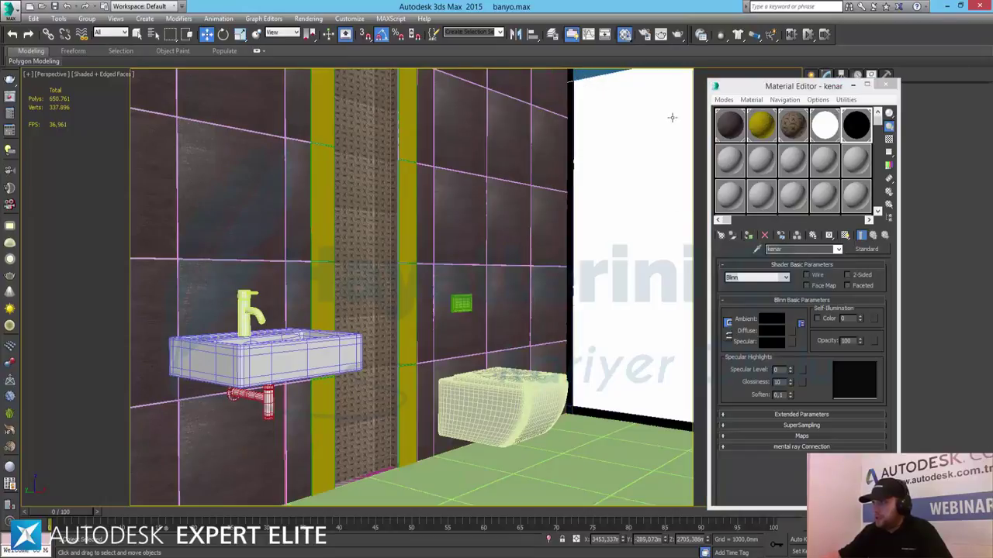
- Apply kenar to the trim strip along the wall base, then close the Material Editor
click(751, 237)
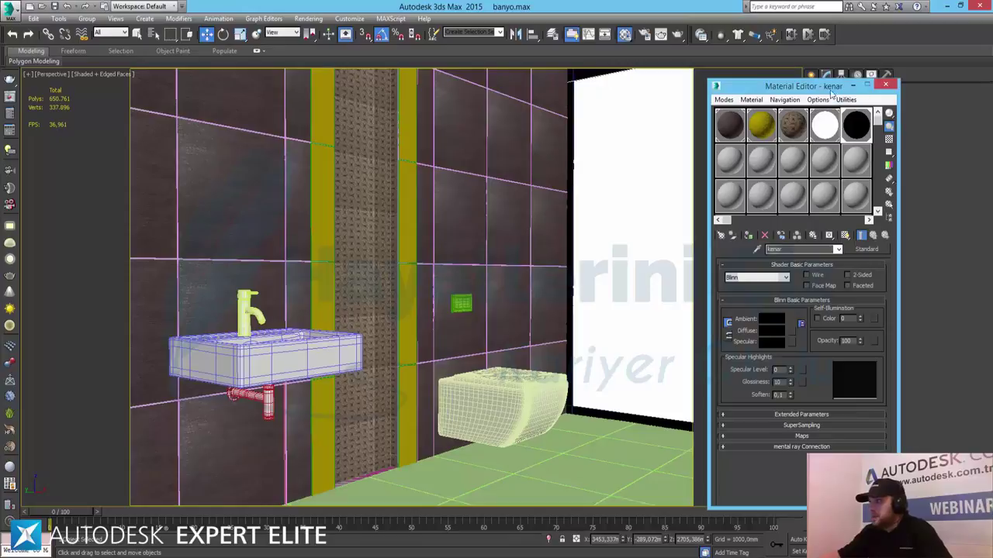
drag(762, 91, 270, 80)
scroll(574, 419, up, 4)
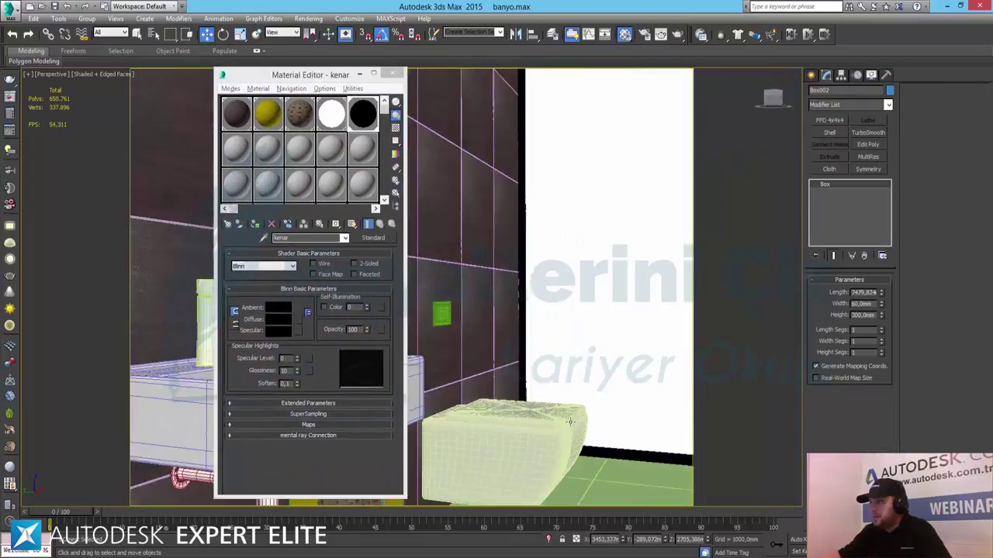
scroll(574, 419, up, 3)
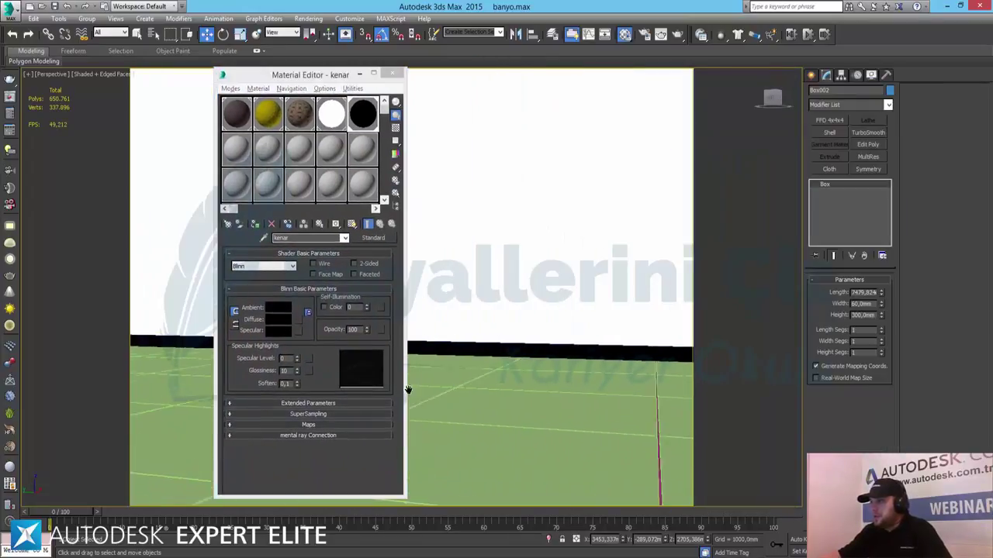
mouse_move(535, 442)
middle_down()
mouse_move(514, 420)
mouse_move(450, 416)
middle_up()
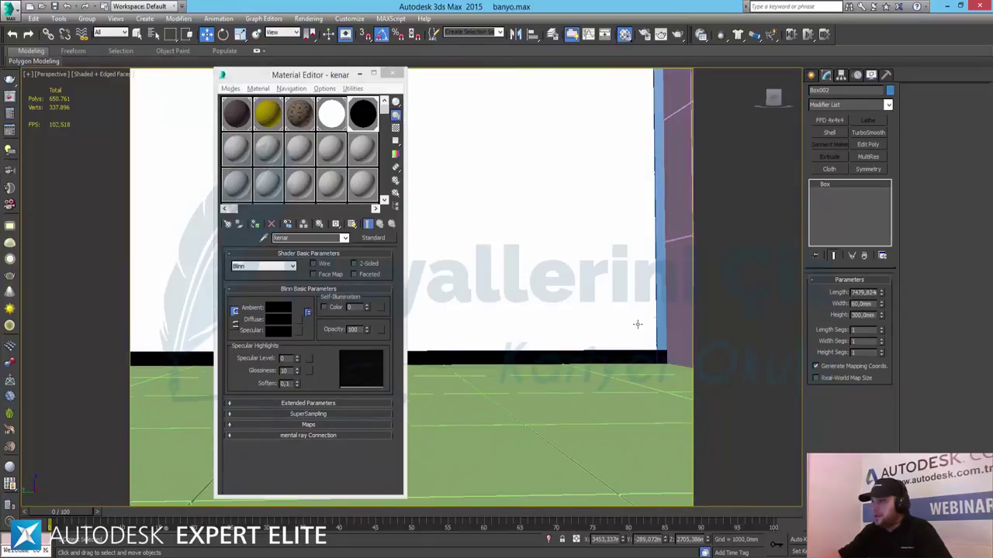
click(664, 313)
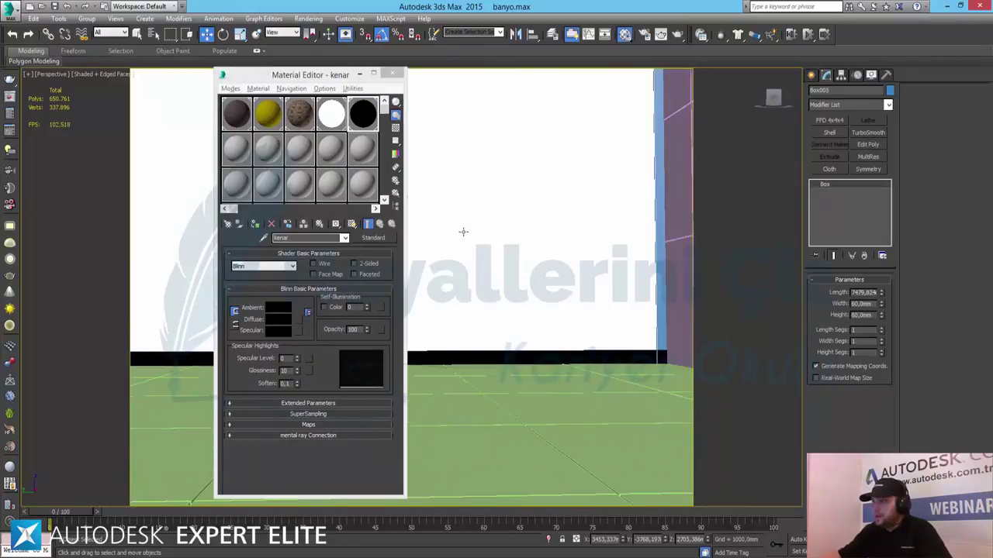
click(255, 225)
click(392, 73)
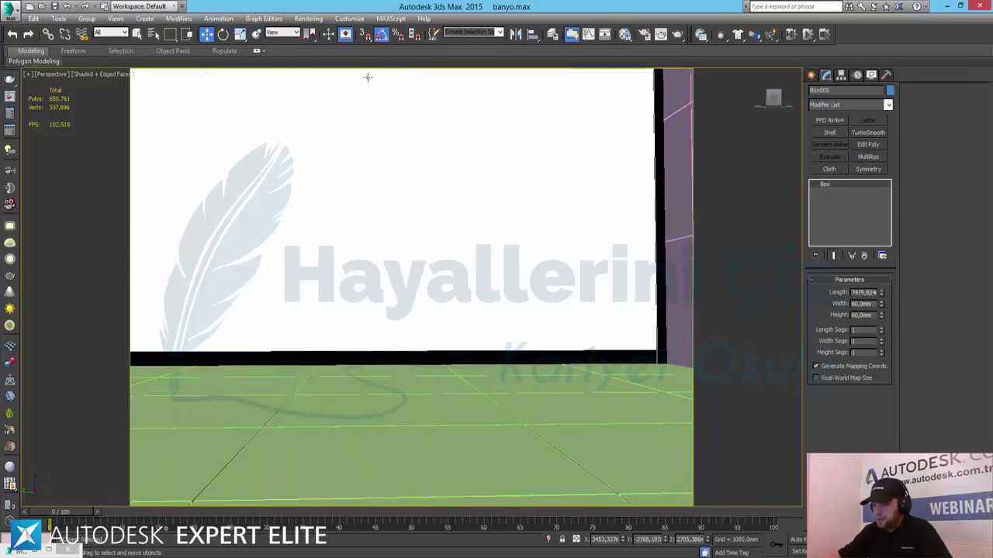
- View the sink close up from above in perspective and reopen the Material Editor on kenar
key(c)
click(392, 280)
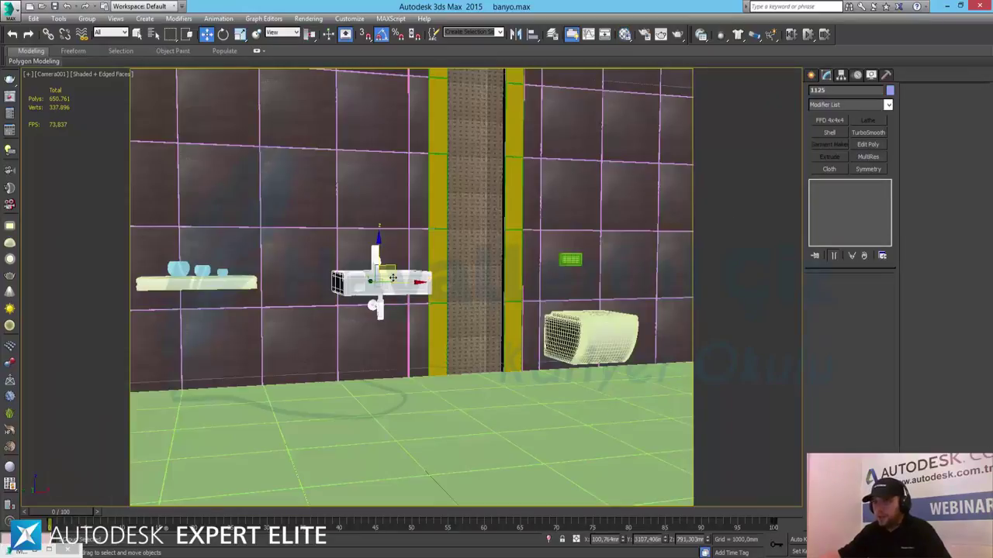
key(p)
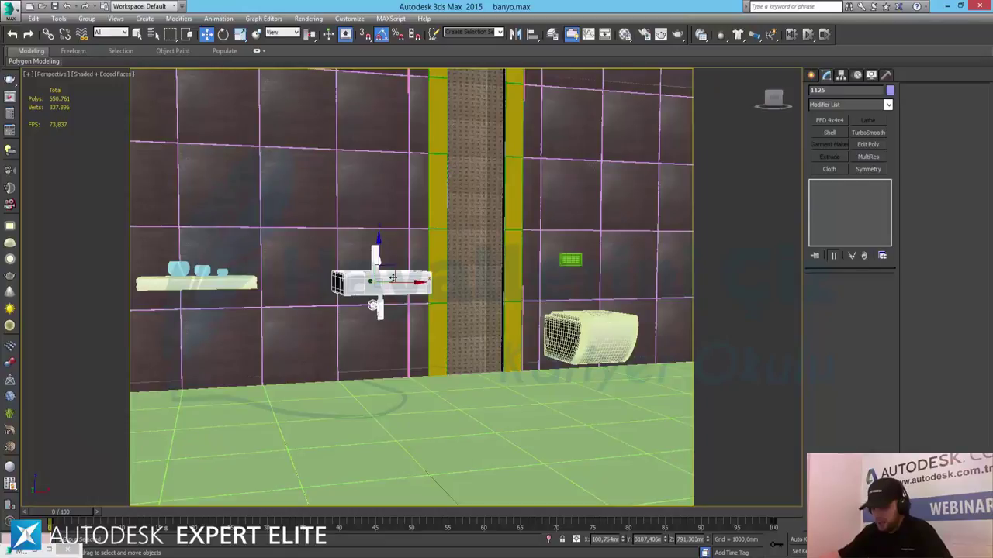
key(z)
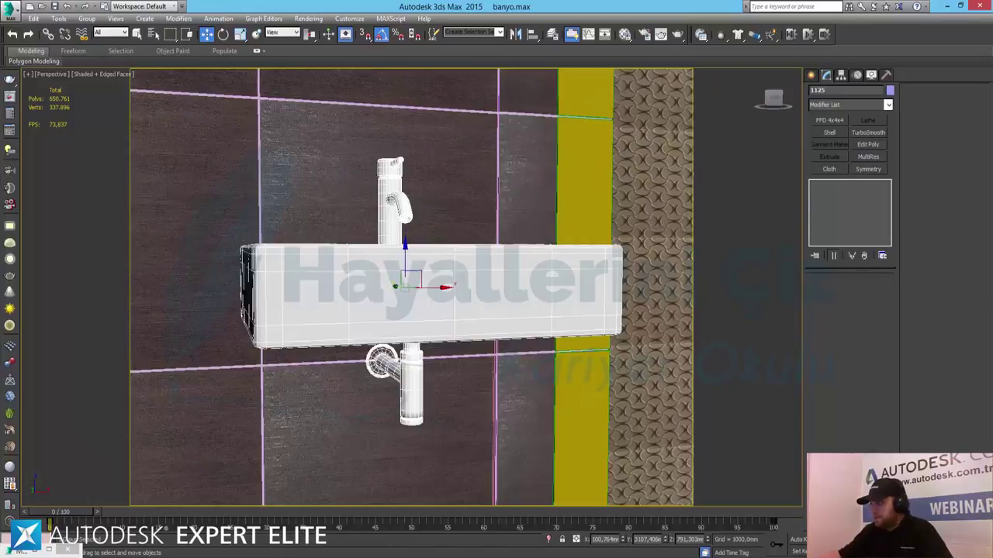
key(alt+z)
drag(432, 233, 432, 282)
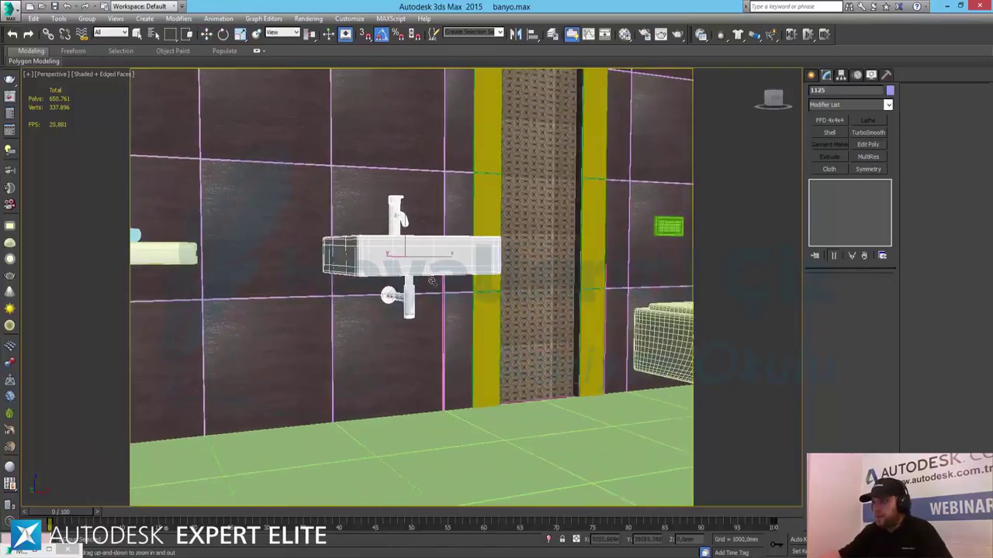
alt+middle_drag(432, 281, 477, 197)
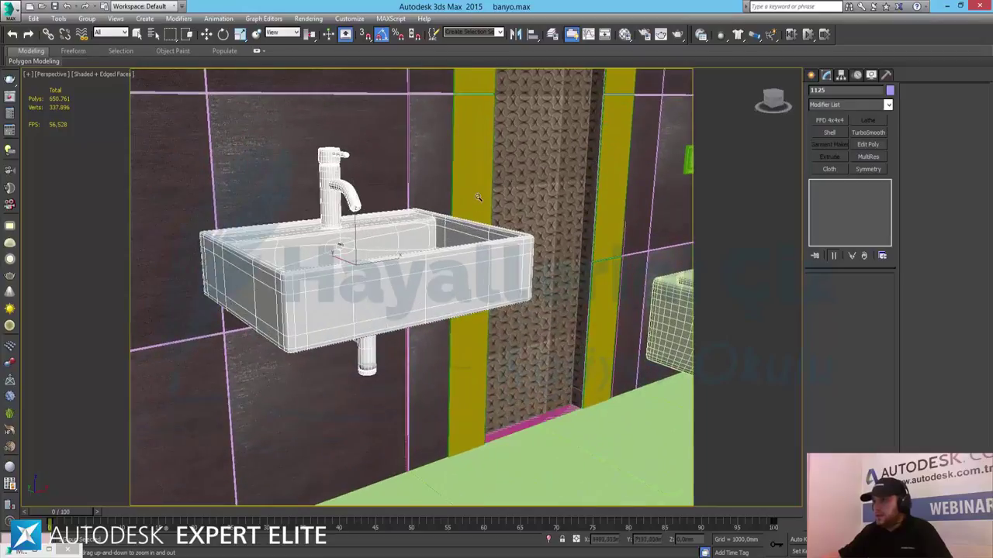
mouse_move(477, 197)
mouse_down()
mouse_move(498, 329)
mouse_move(475, 197)
mouse_up()
key(m)
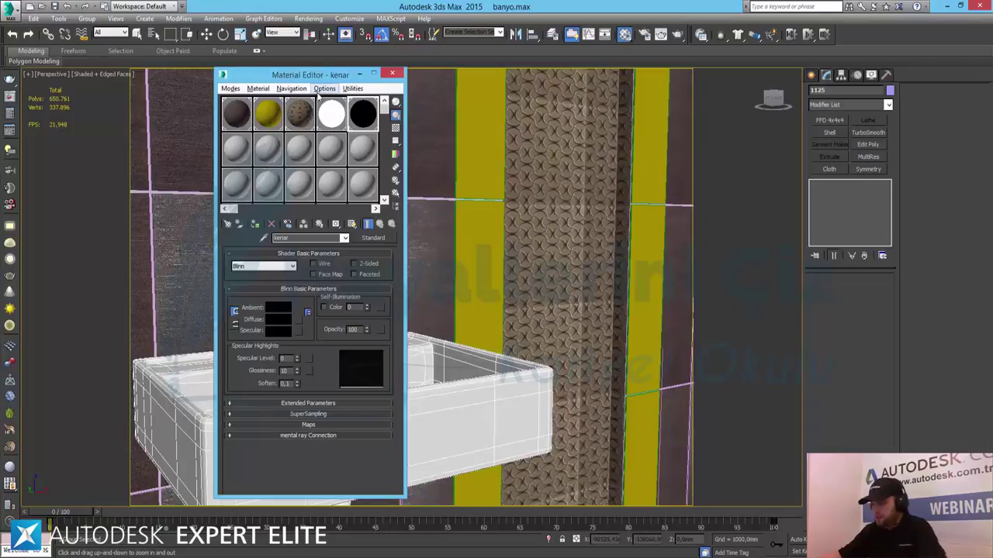
- Enable V-Ray GI with Light cache as secondary engine and the Very low irradiance preset, then render
click(310, 18)
click(325, 44)
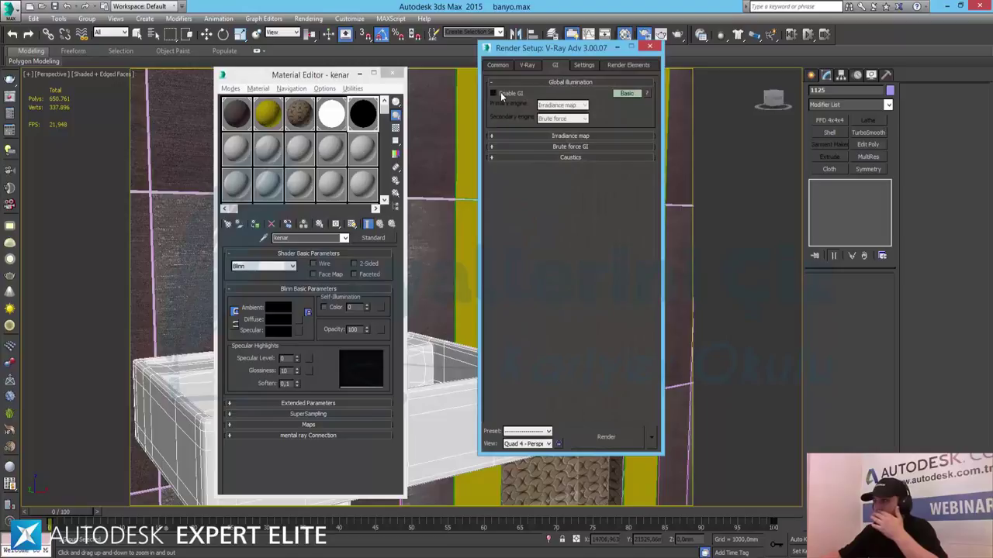
click(494, 93)
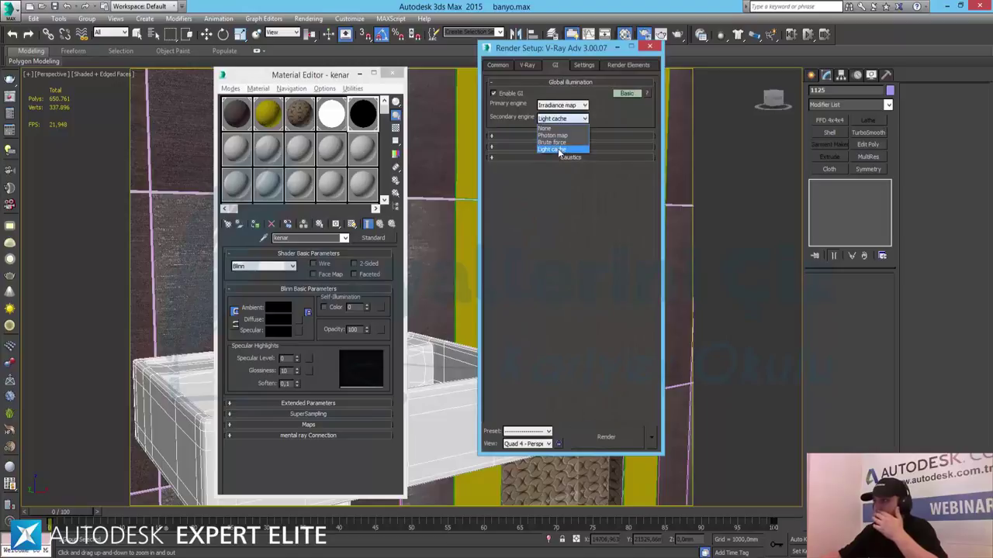
click(559, 149)
click(565, 137)
click(566, 148)
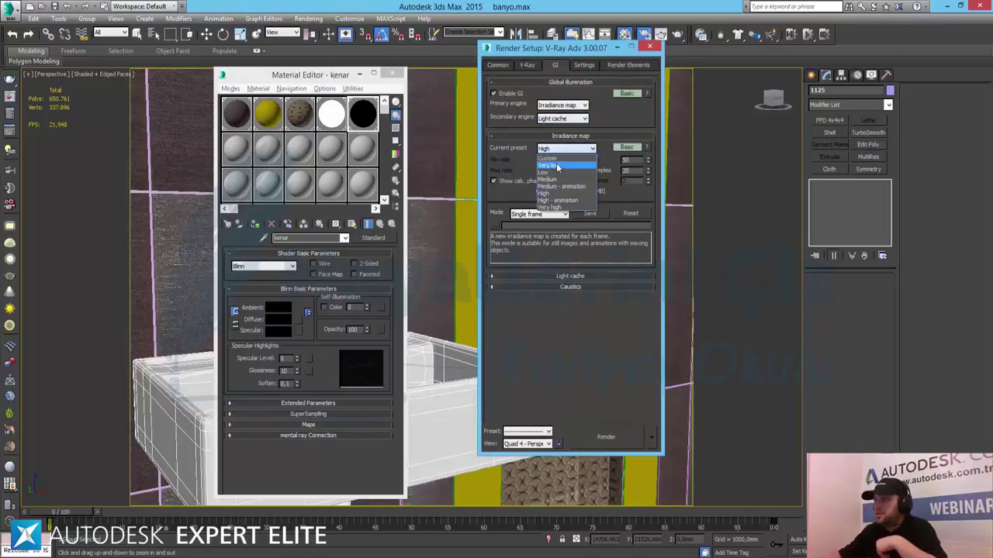
click(557, 166)
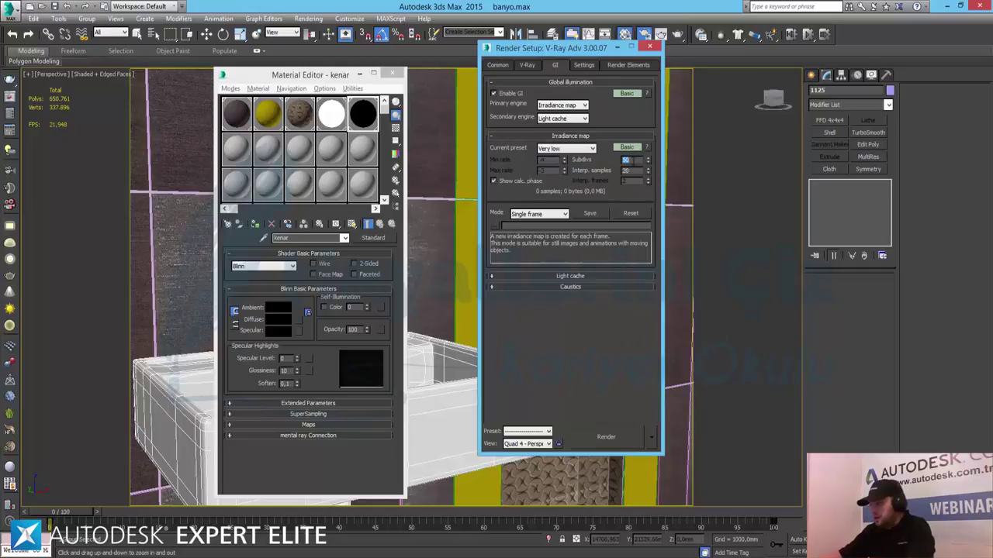
click(570, 277)
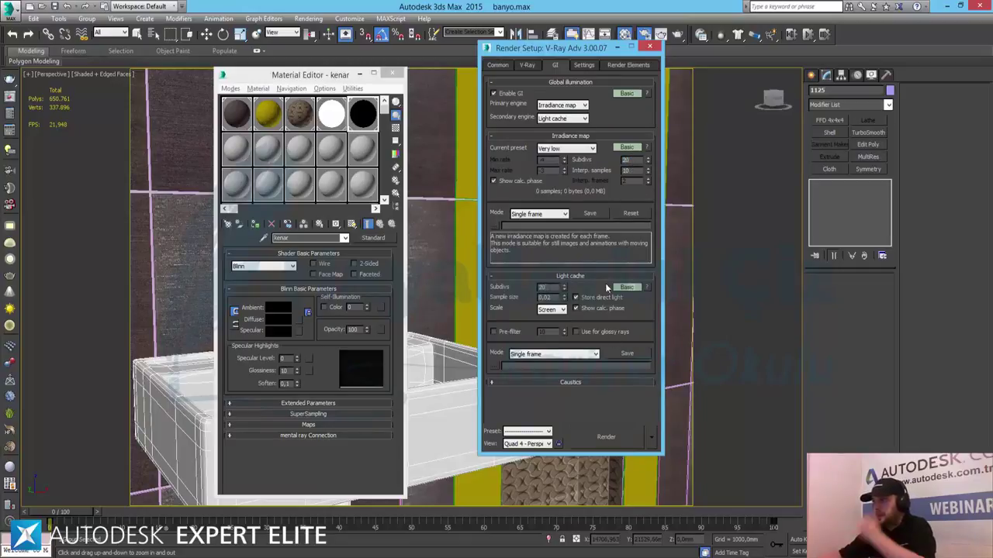
drag(548, 49, 783, 41)
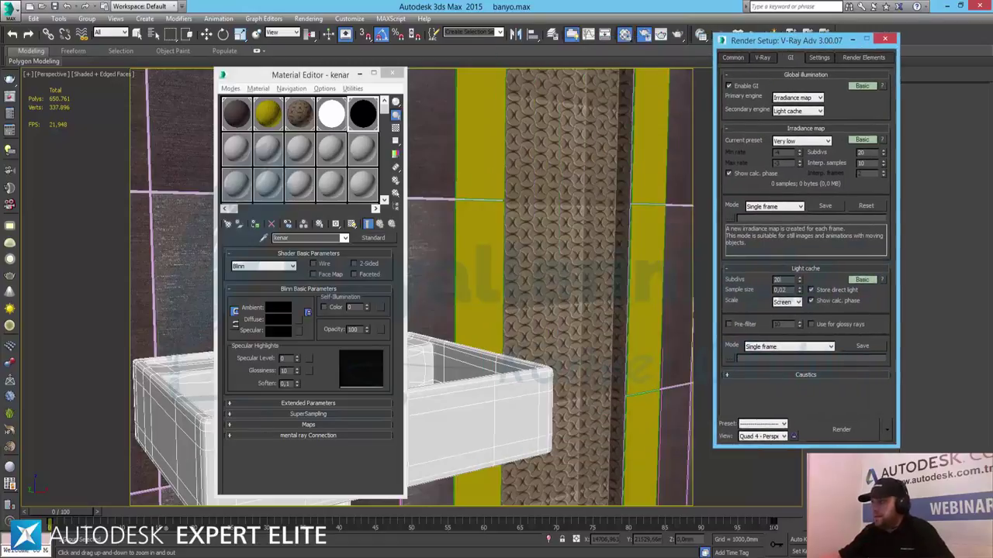
click(841, 429)
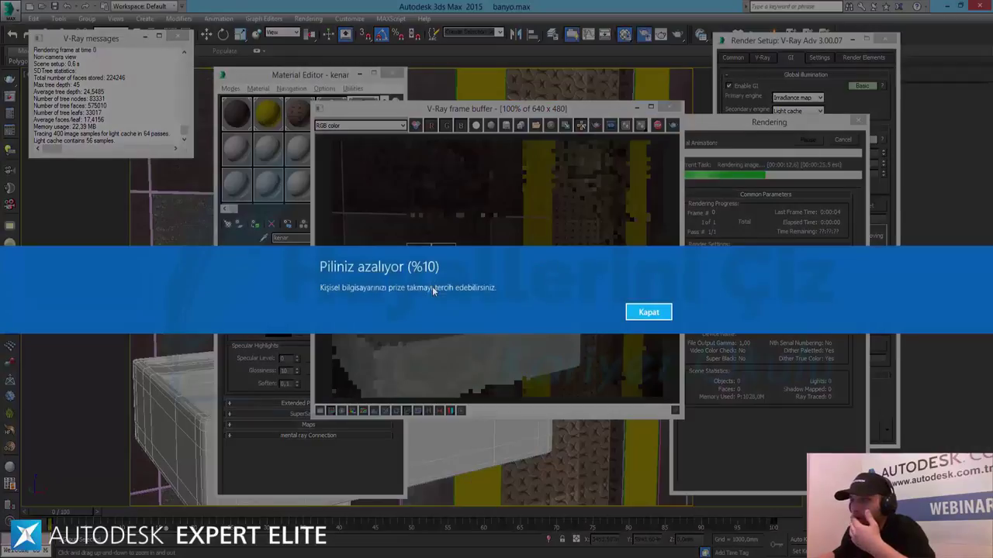
- Dismiss the low-battery notice and move the finished render aside after about 24 seconds
click(652, 318)
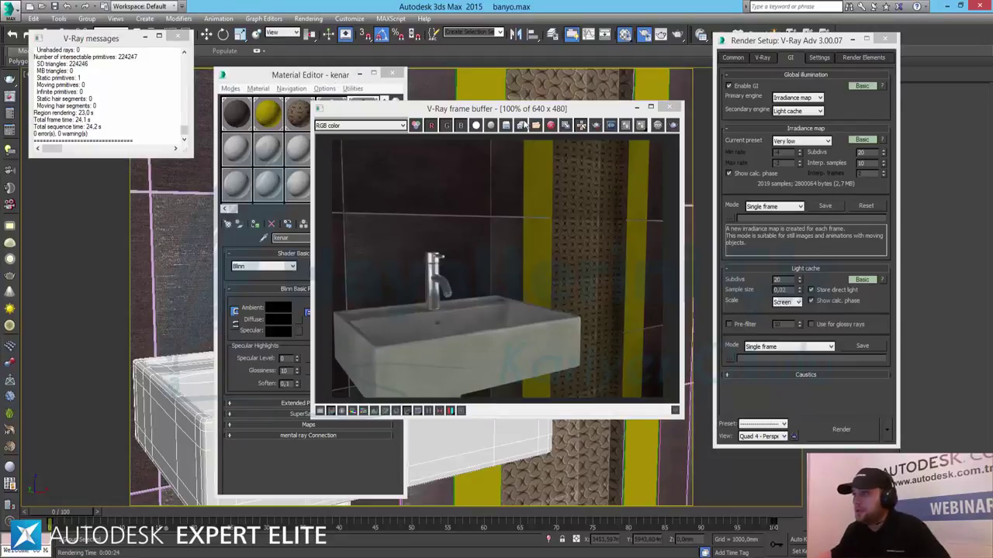
drag(501, 111, 763, 203)
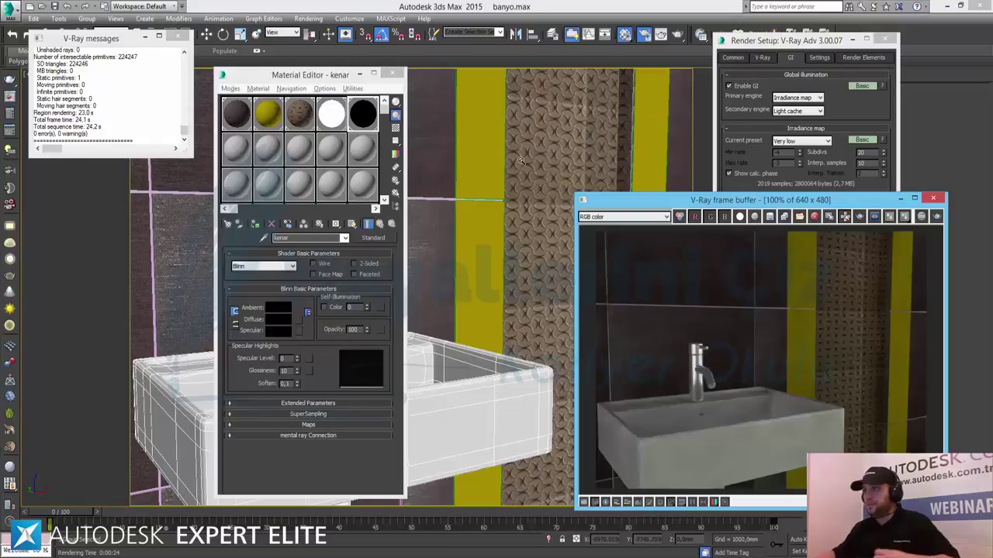
- Set seramik-2's Cellular bump tiling to 25 and darken its yellow diffuse to value 67
click(270, 124)
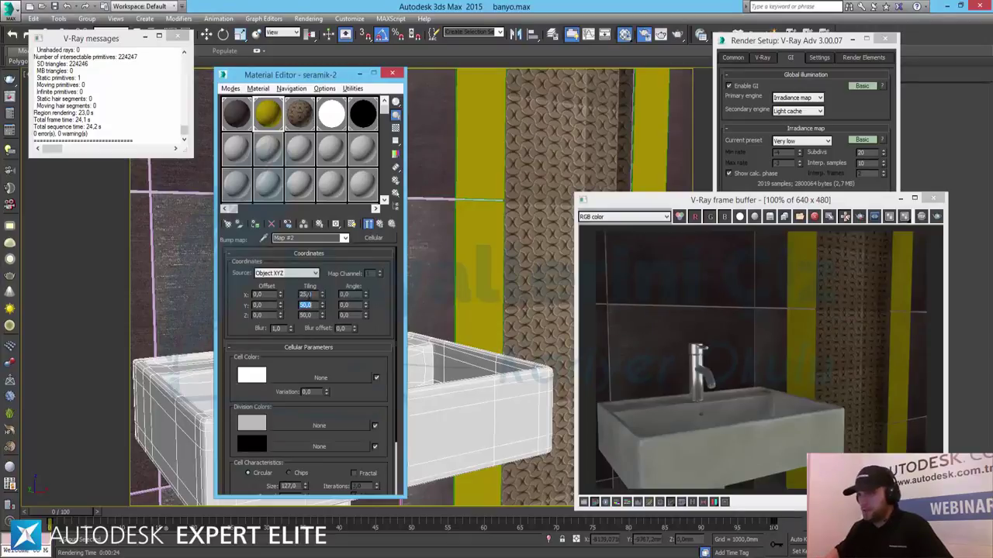
text(25)
key(Return)
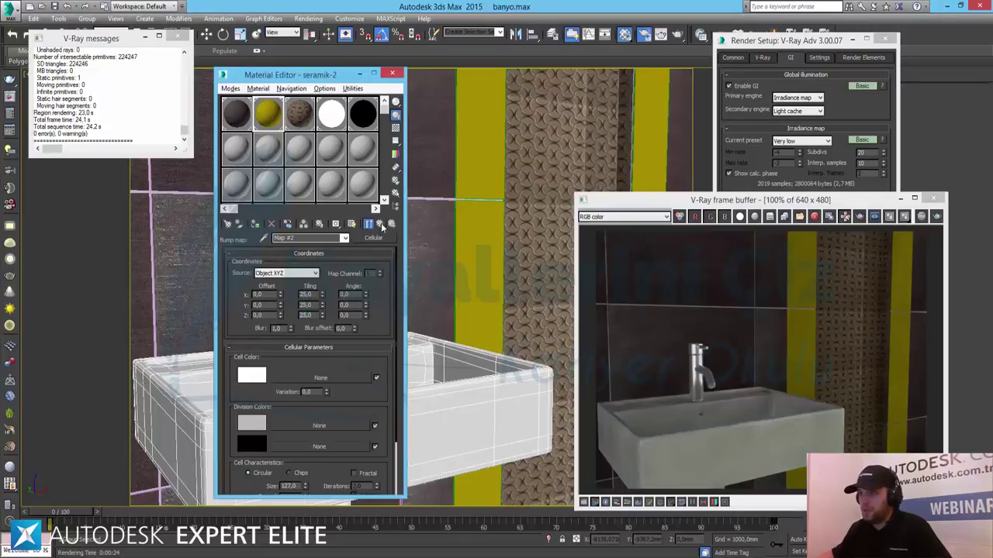
click(379, 224)
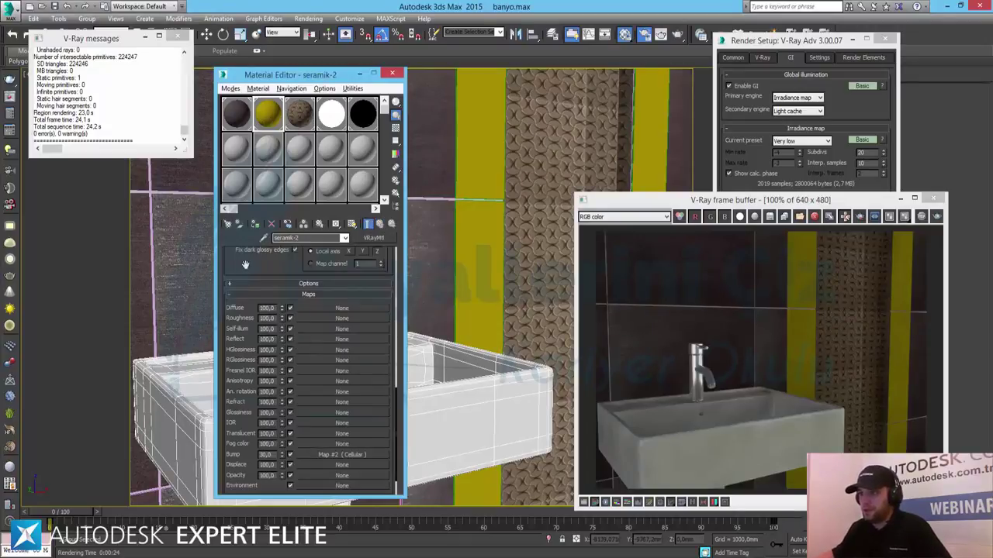
scroll(241, 320, up, 3)
scroll(242, 320, up, 3)
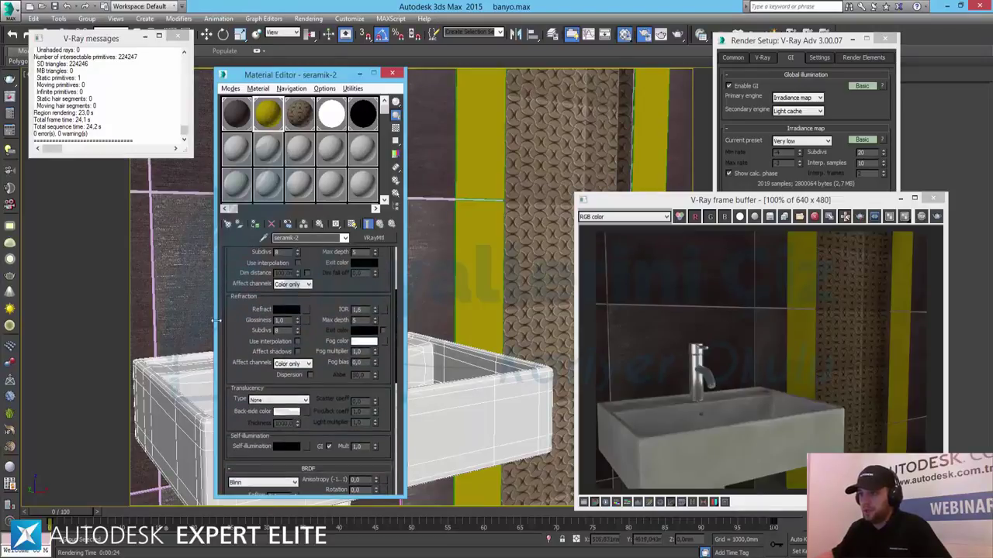
scroll(233, 315, up, 3)
scroll(233, 314, up, 3)
click(285, 310)
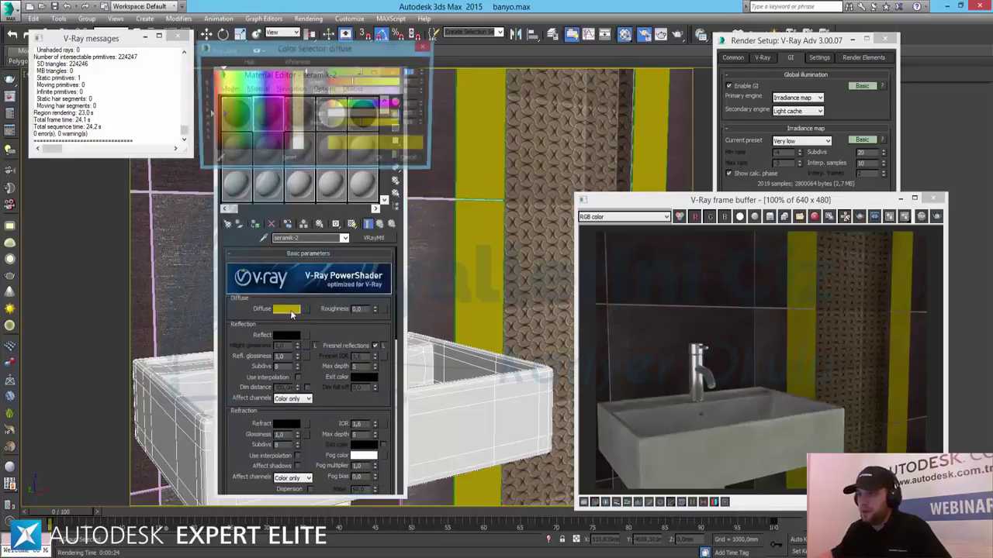
drag(207, 118, 208, 133)
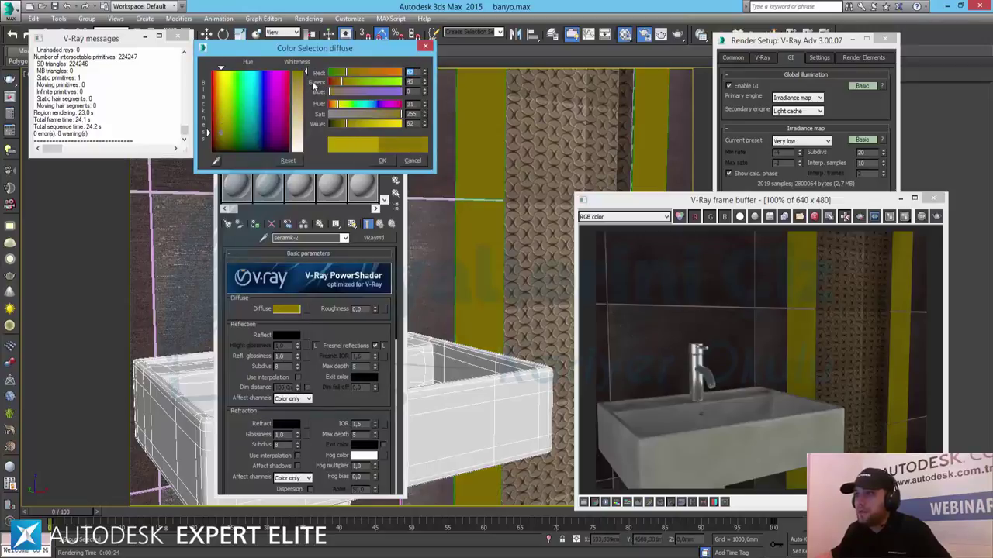
drag(305, 73, 306, 75)
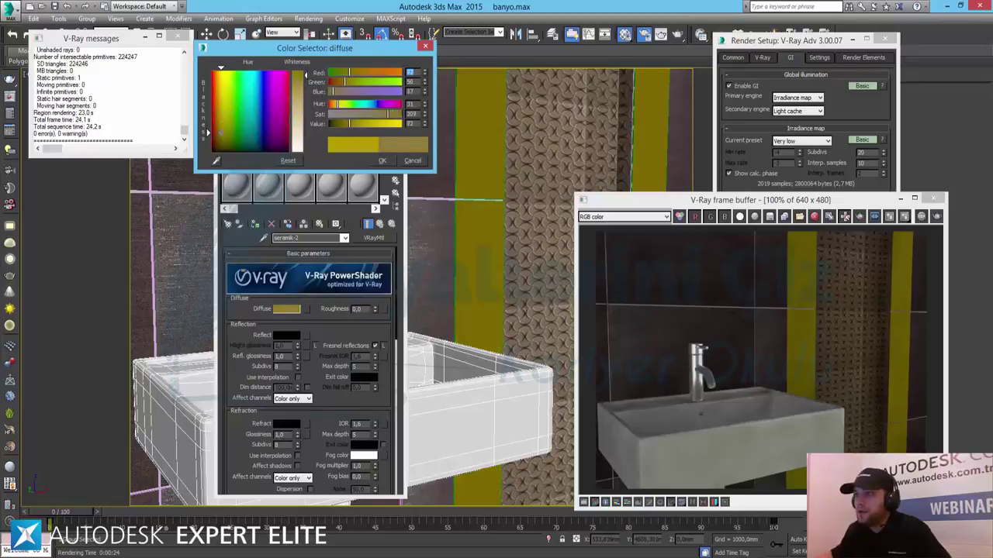
click(382, 161)
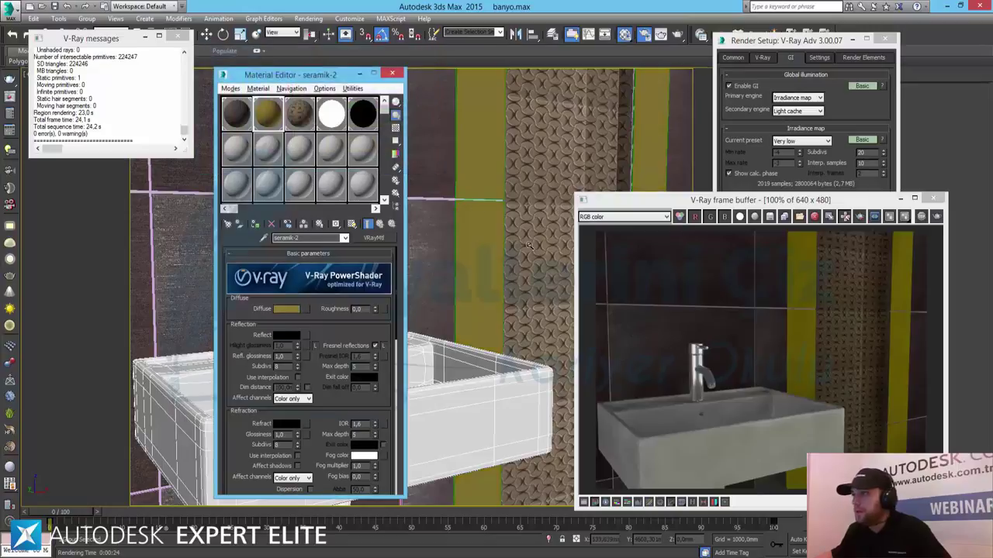
- Render the scene again and zoom the repositioned V-Ray frame buffer to 200%
click(676, 36)
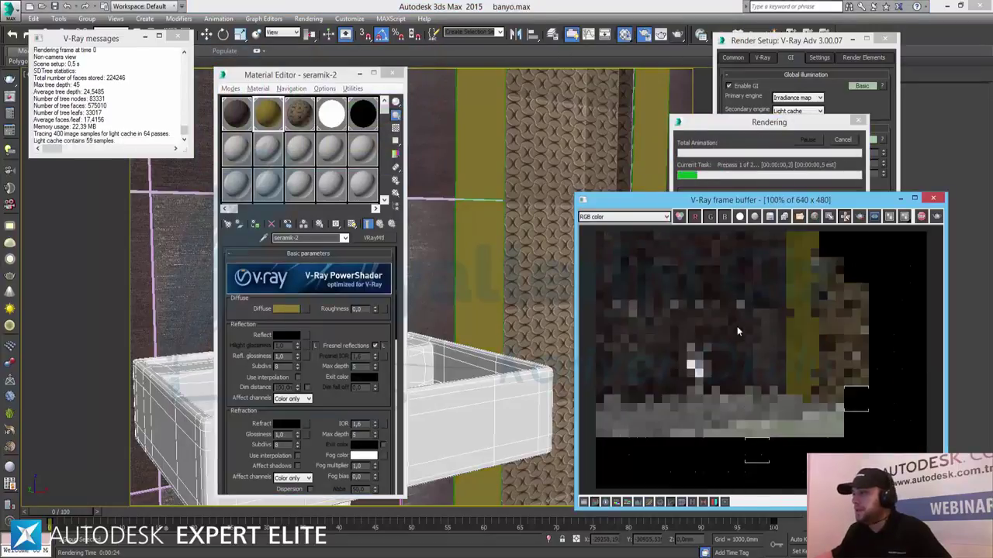
drag(740, 200, 535, 126)
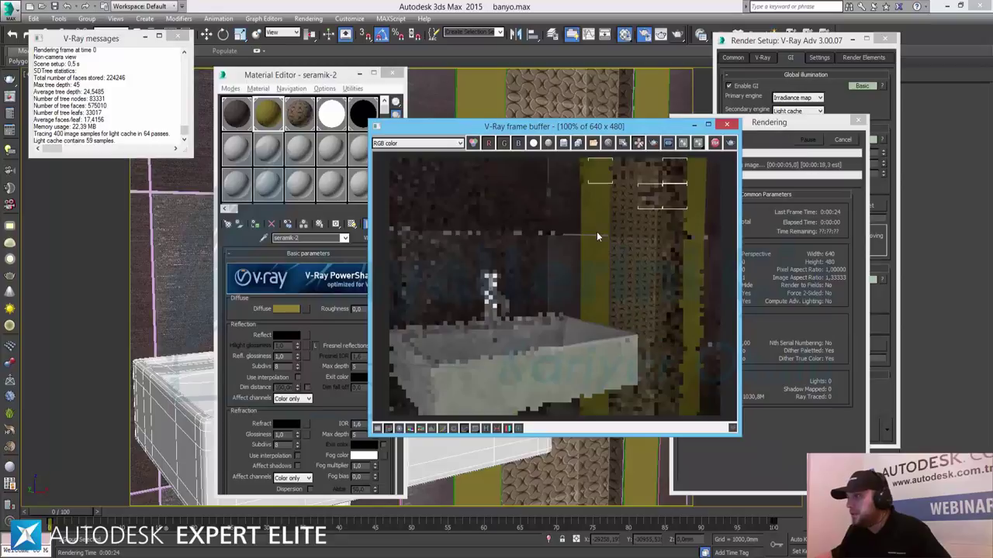
scroll(596, 238, up, 1)
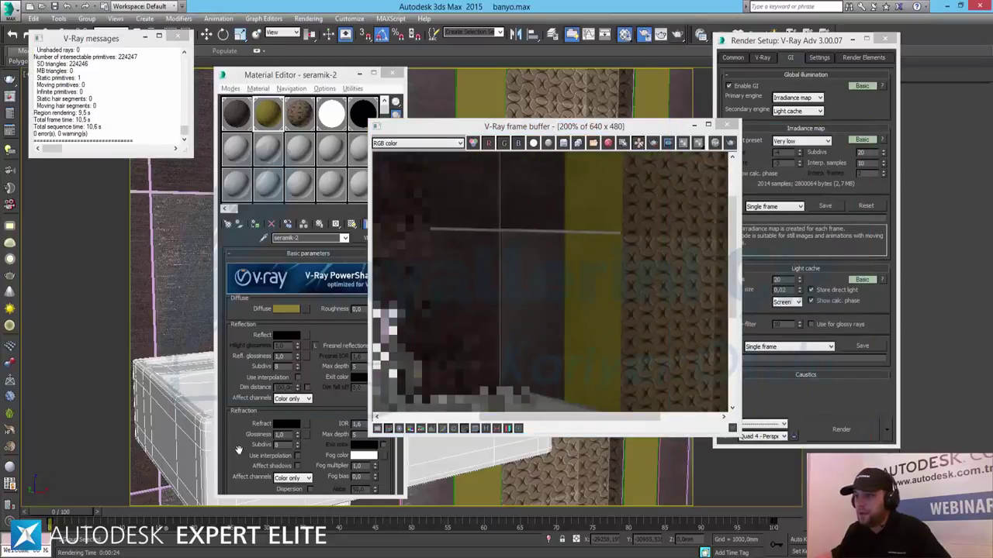
- Change the seramik-2 Cellular bump tiling from 25 to 15, then close Render Setup and V-Ray messages
click(238, 450)
scroll(248, 451, down, 5)
scroll(272, 453, down, 5)
scroll(311, 456, down, 5)
scroll(341, 457, down, 5)
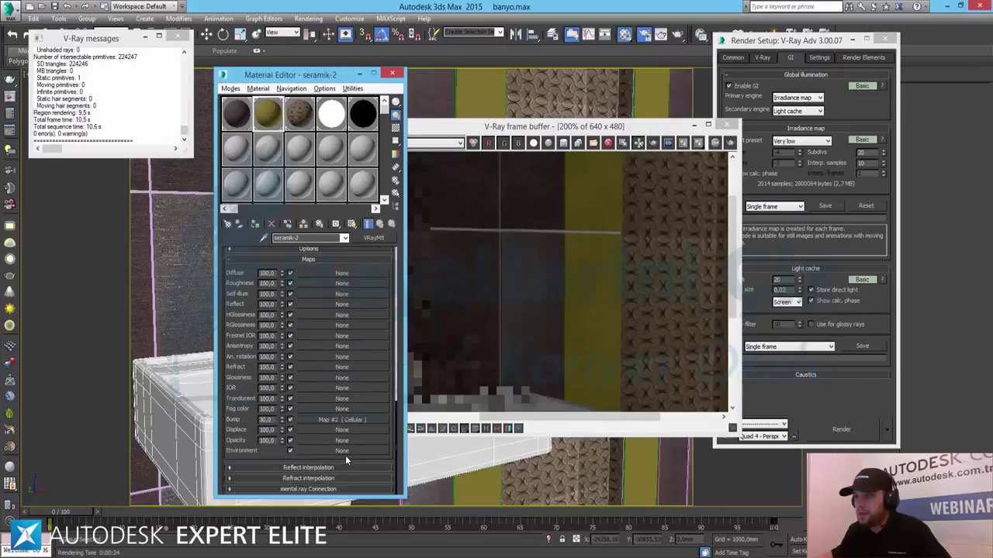
click(339, 421)
double_click(305, 294)
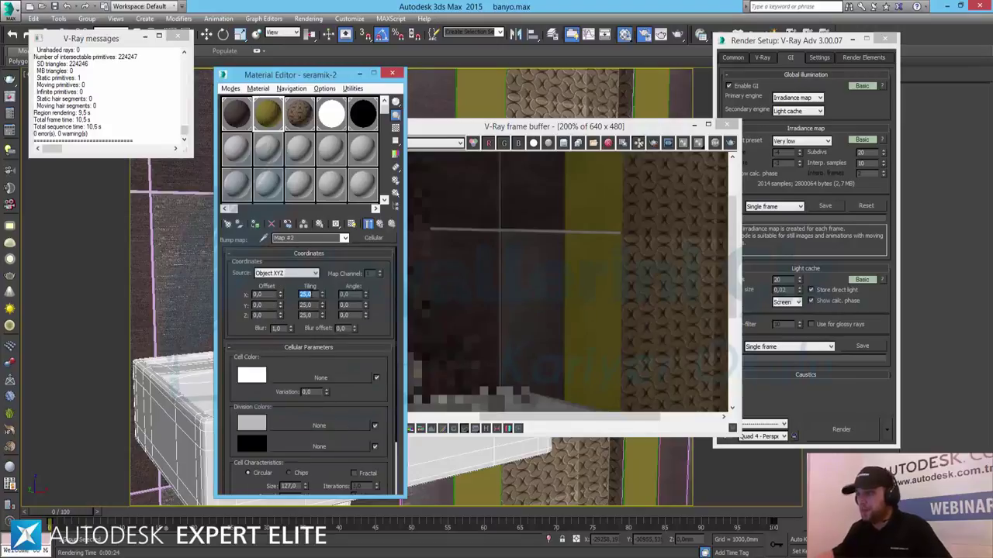
text(15)
key(Return)
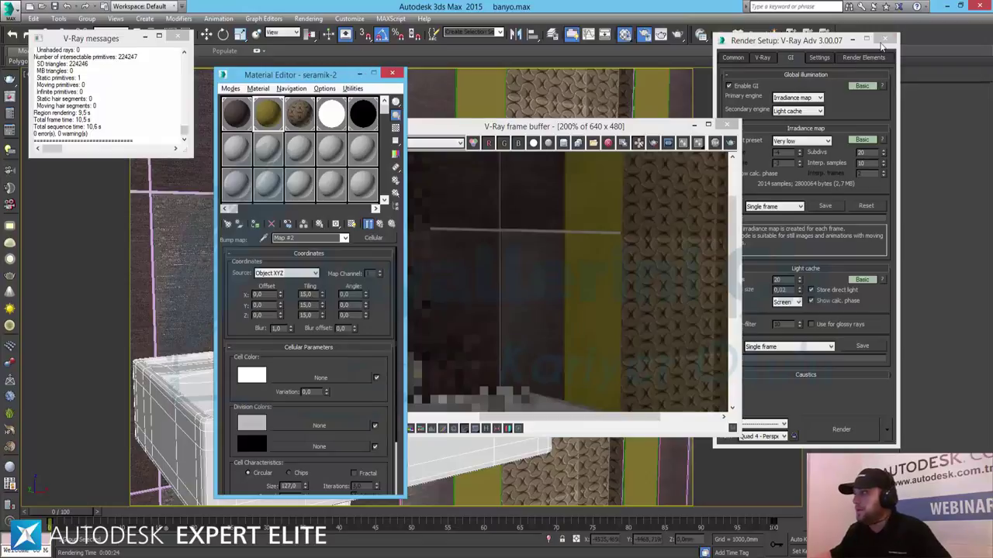
click(883, 40)
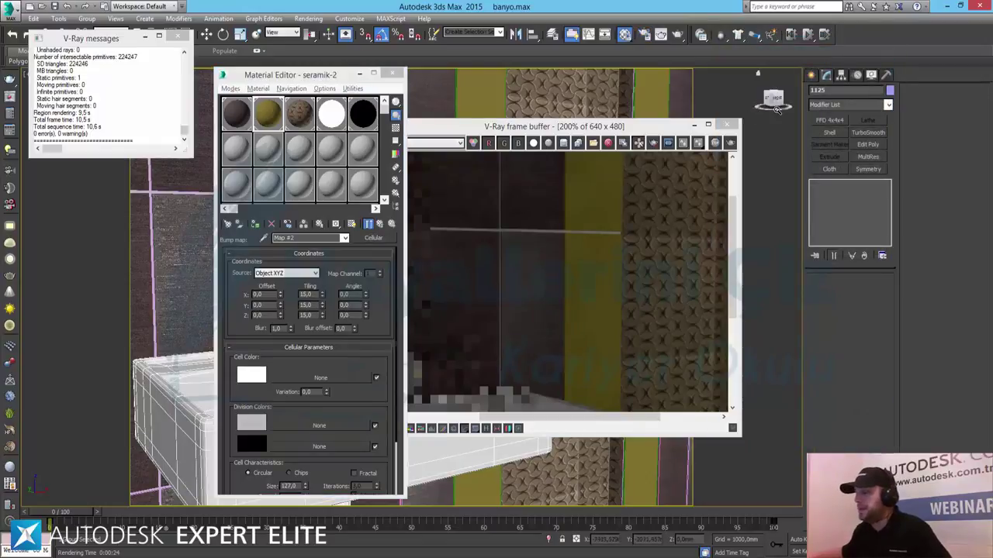
click(178, 38)
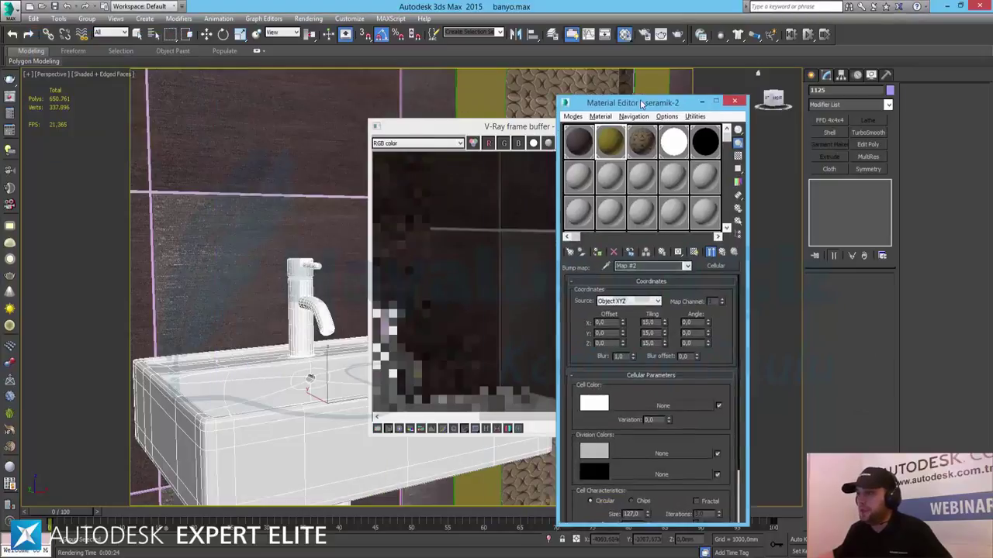
- Close the render window and rename the unused 06 - Default material to lavabo
drag(293, 77, 644, 100)
click(498, 230)
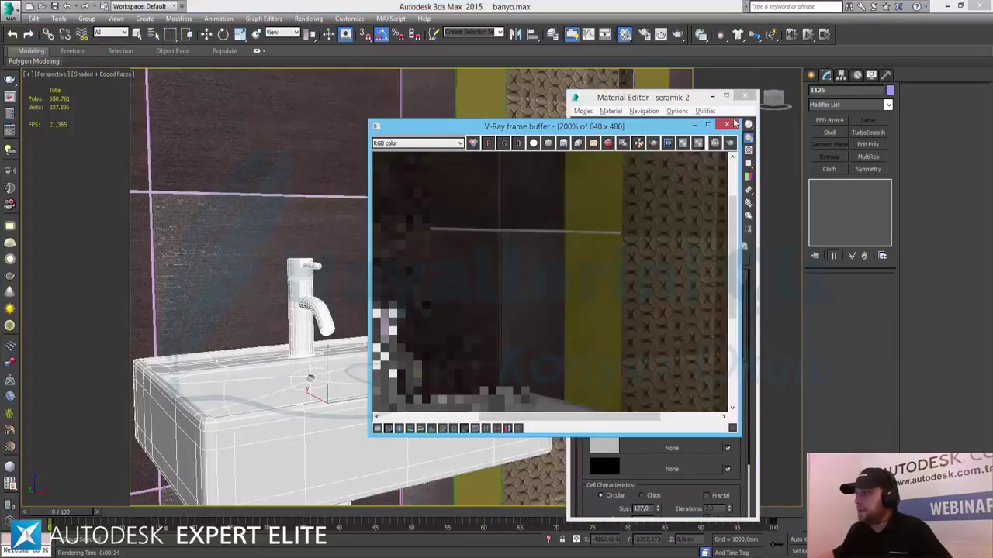
click(727, 125)
click(589, 137)
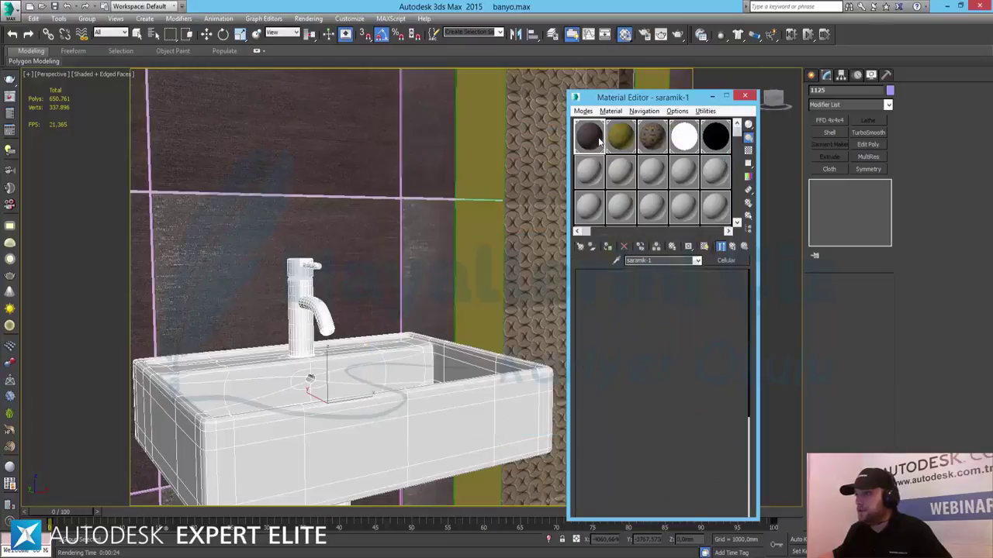
click(729, 231)
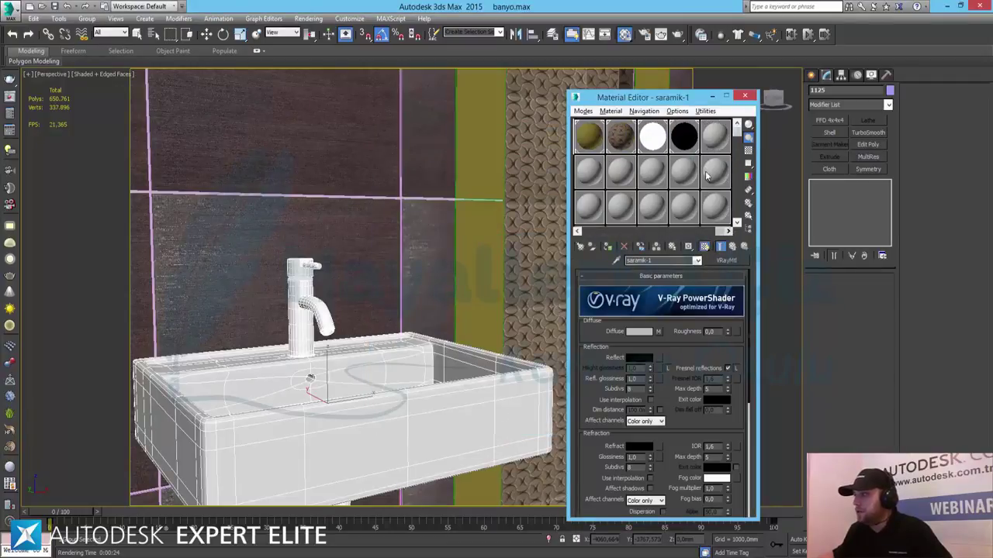
click(714, 136)
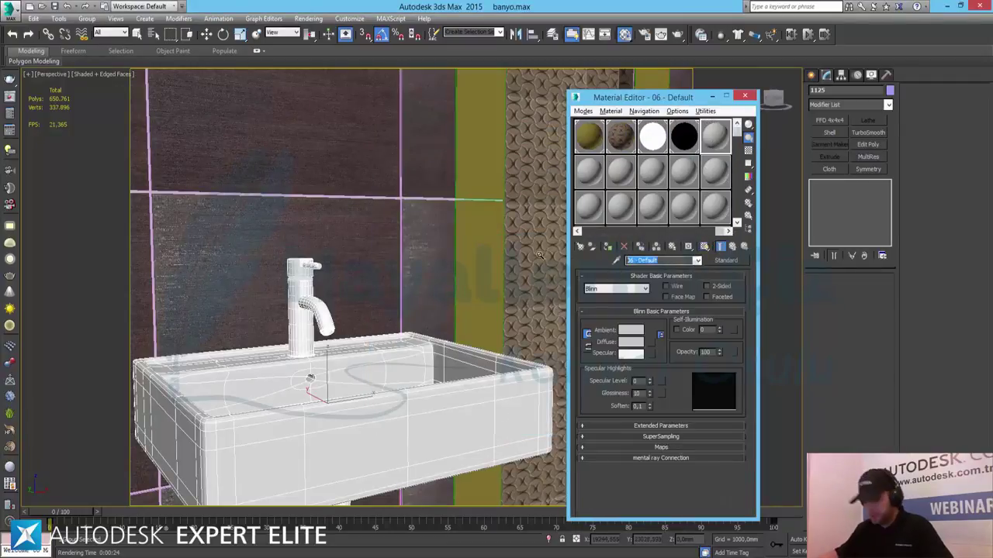
text(sera)
key(Return)
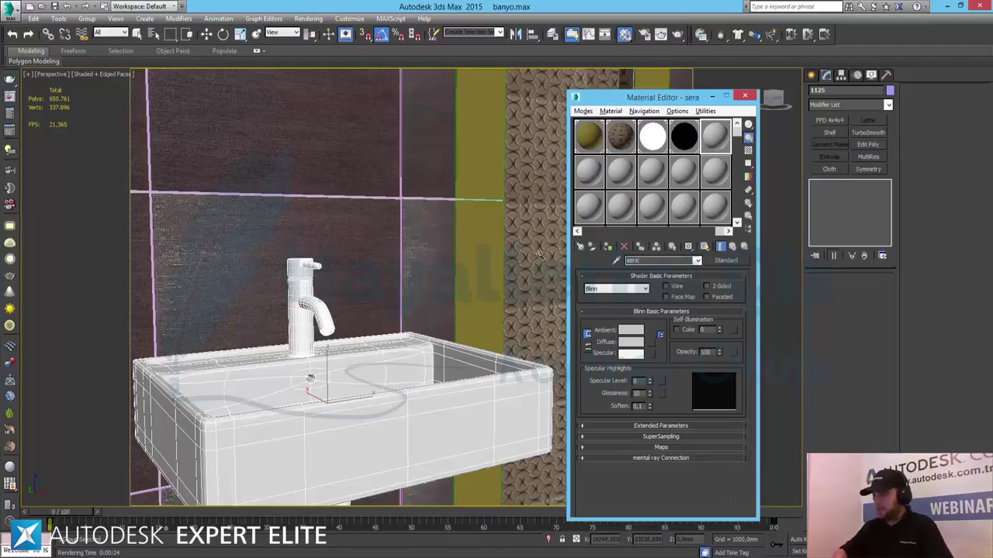
text(lavabo)
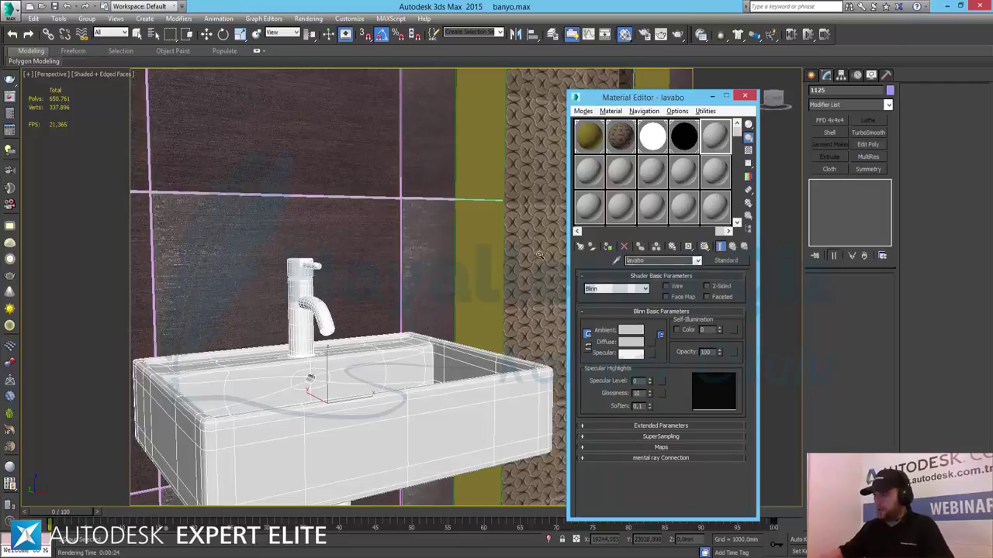
- Make lavabo a VRayMtl with white diffuse, reflect RGB 50 and hilight glossiness 0,8
click(733, 261)
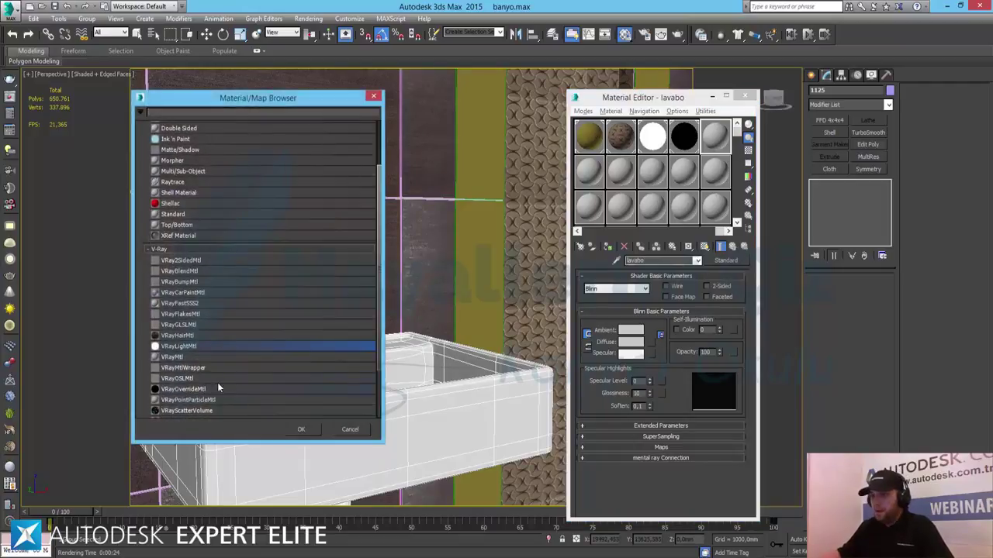
double_click(186, 356)
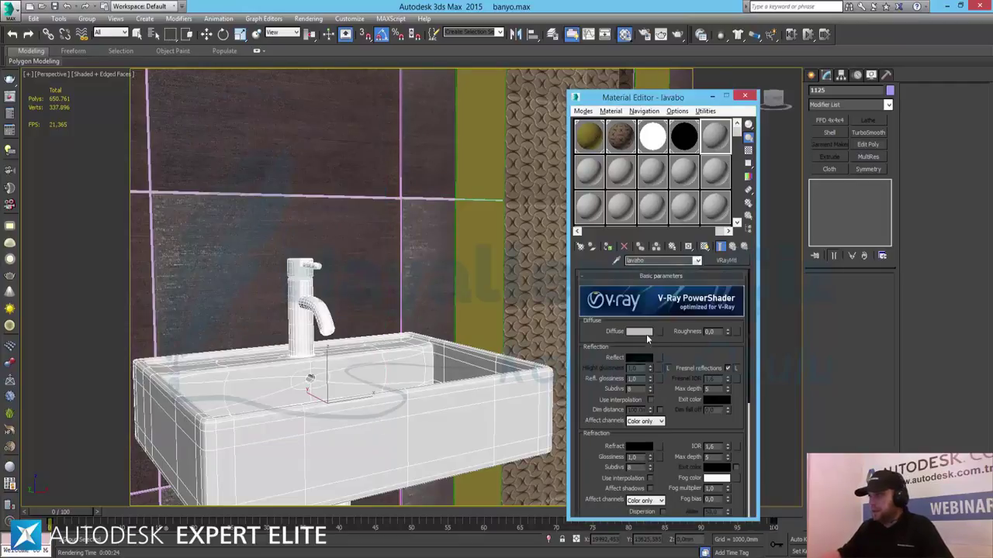
click(639, 332)
drag(307, 112, 306, 71)
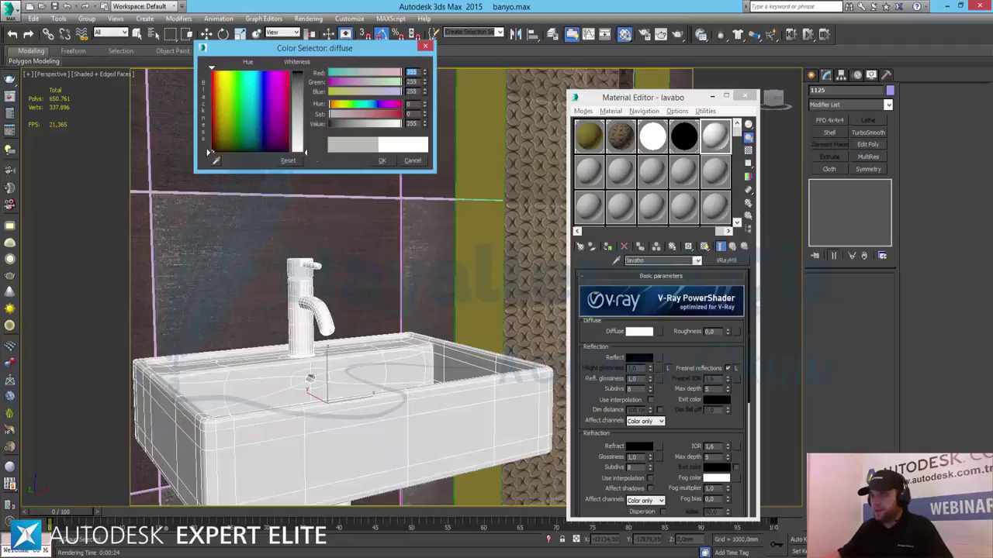
click(382, 160)
click(636, 359)
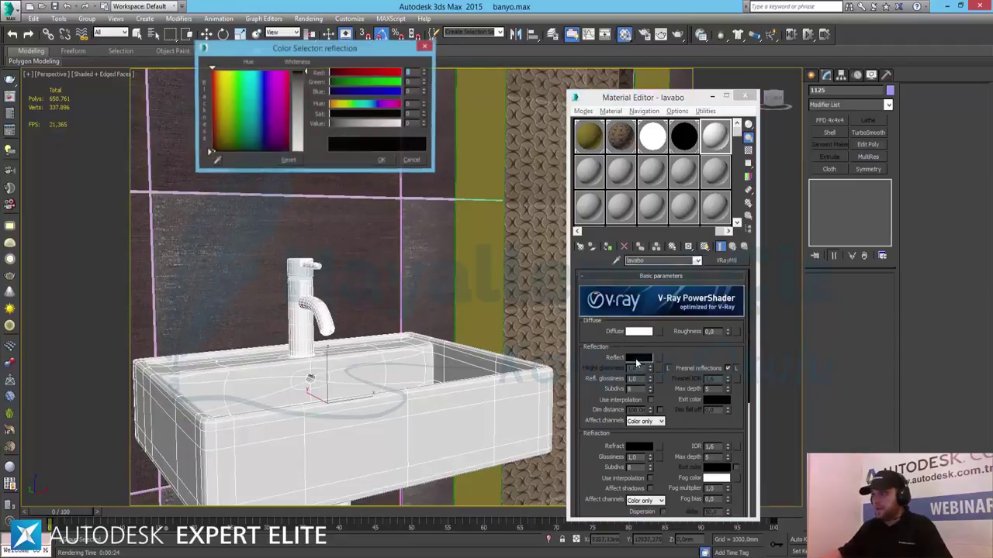
drag(305, 68, 305, 88)
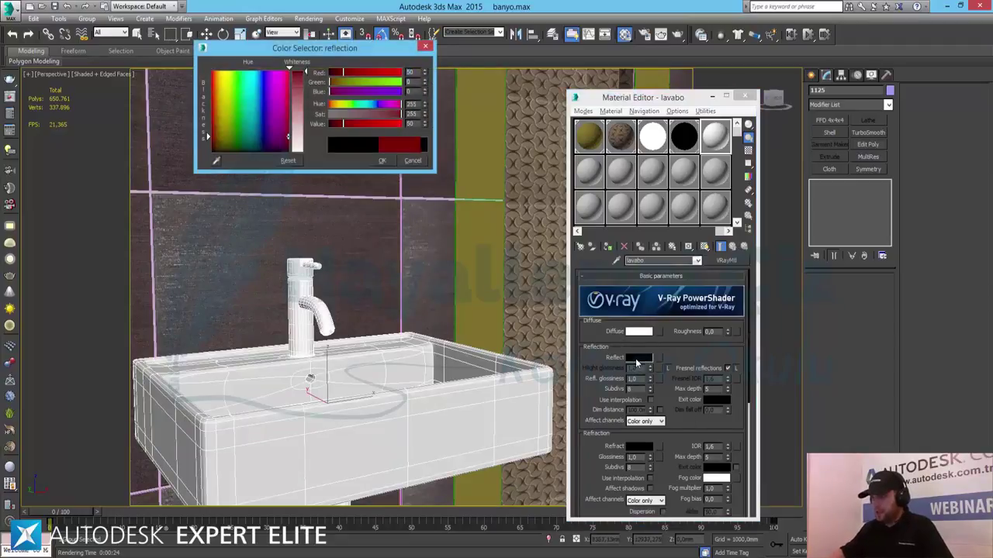
click(382, 162)
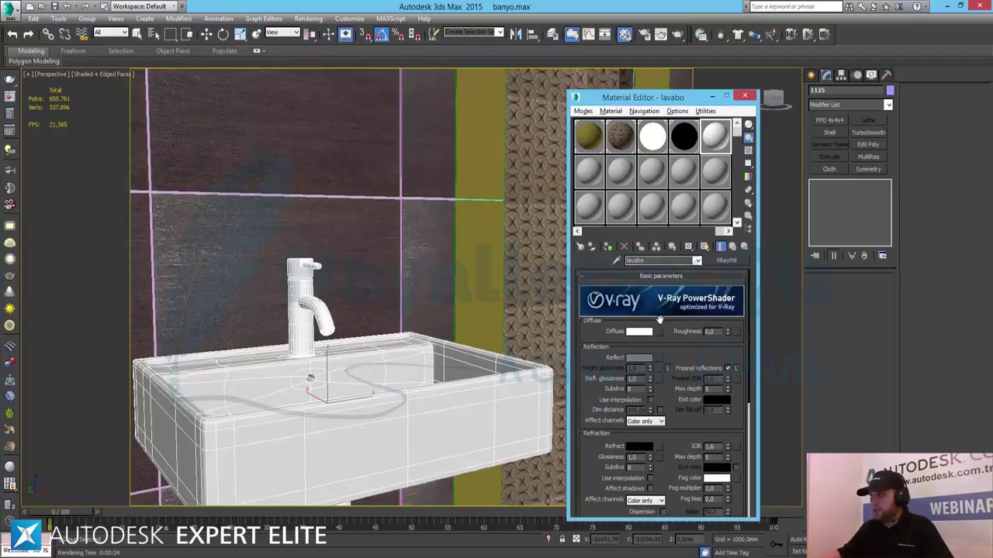
click(667, 368)
text(8)
key(Return)
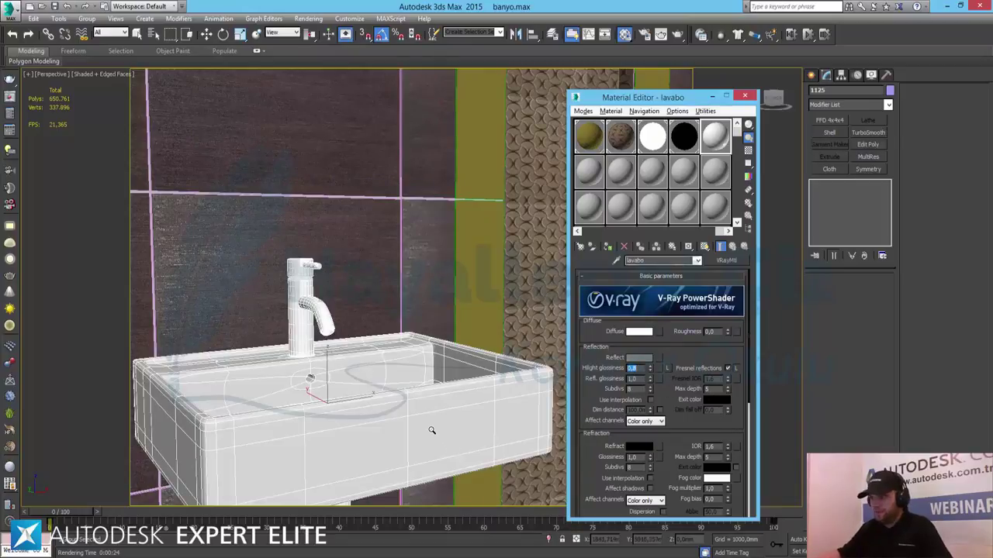
- Open the faucet group and assign the lavabo material to the sink
click(86, 18)
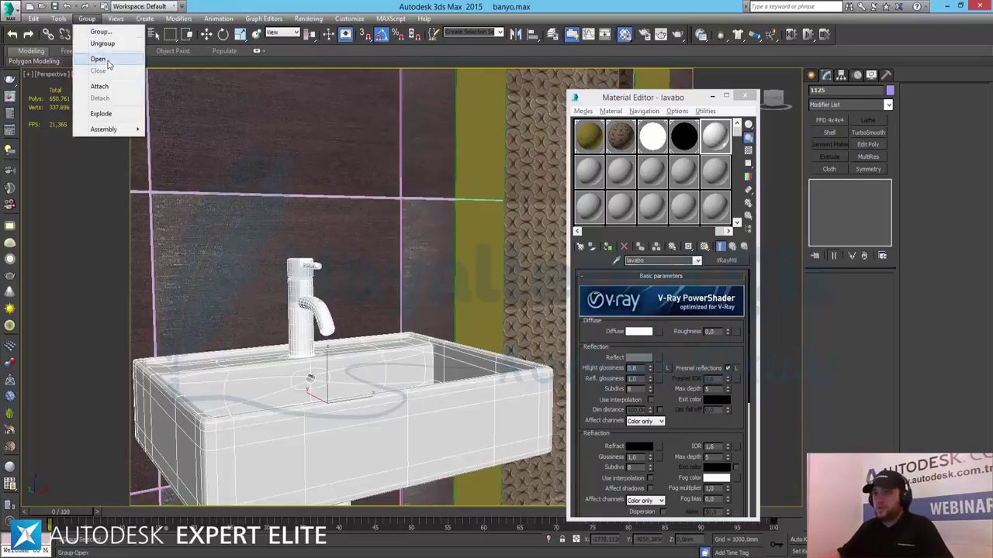
click(97, 59)
key(w)
click(392, 442)
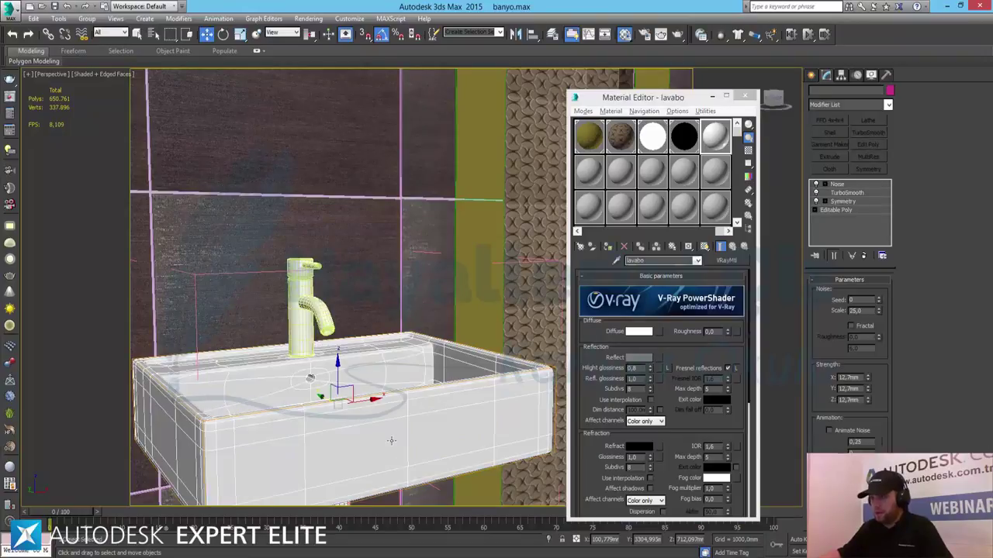
click(609, 250)
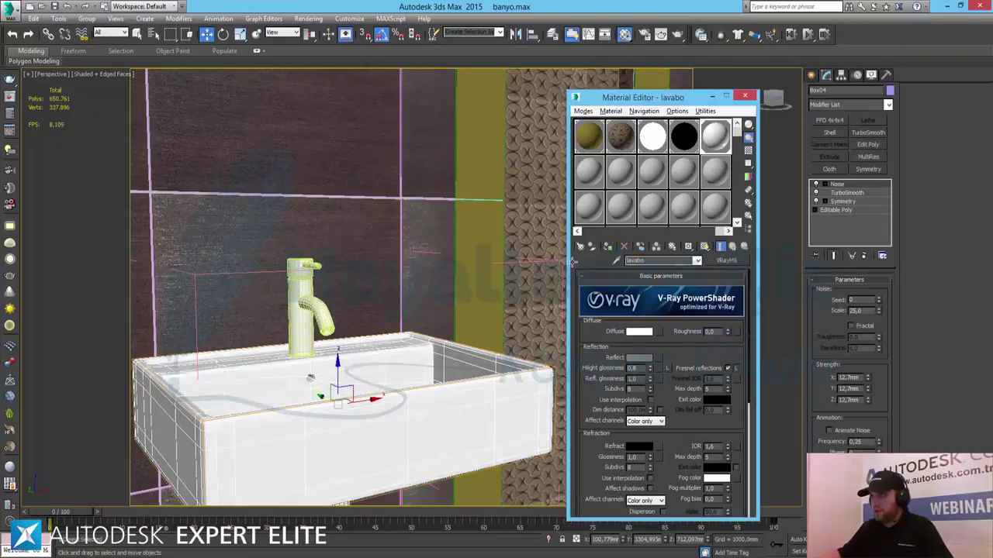
- Create a new VRayMtl named parlak-krom in an unused material slot
click(577, 231)
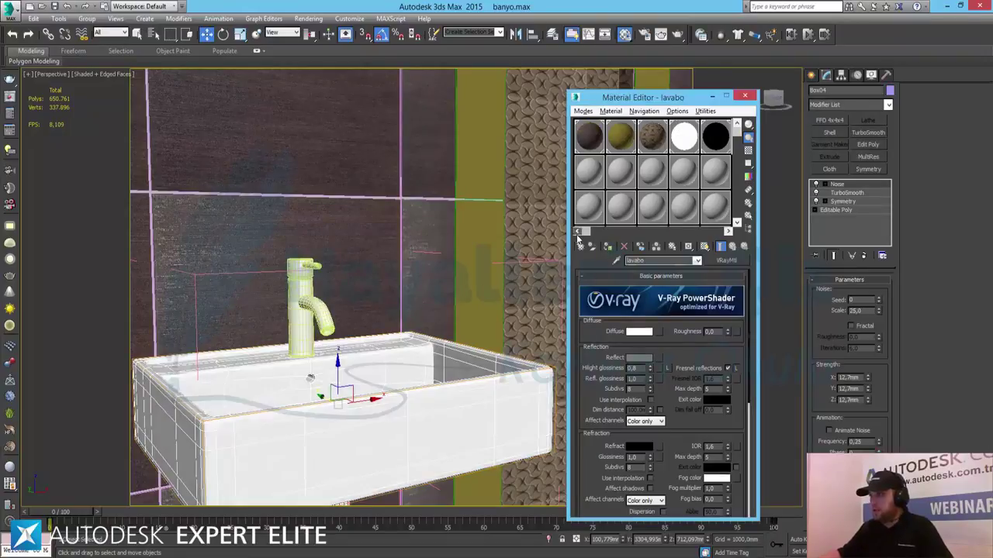
click(590, 177)
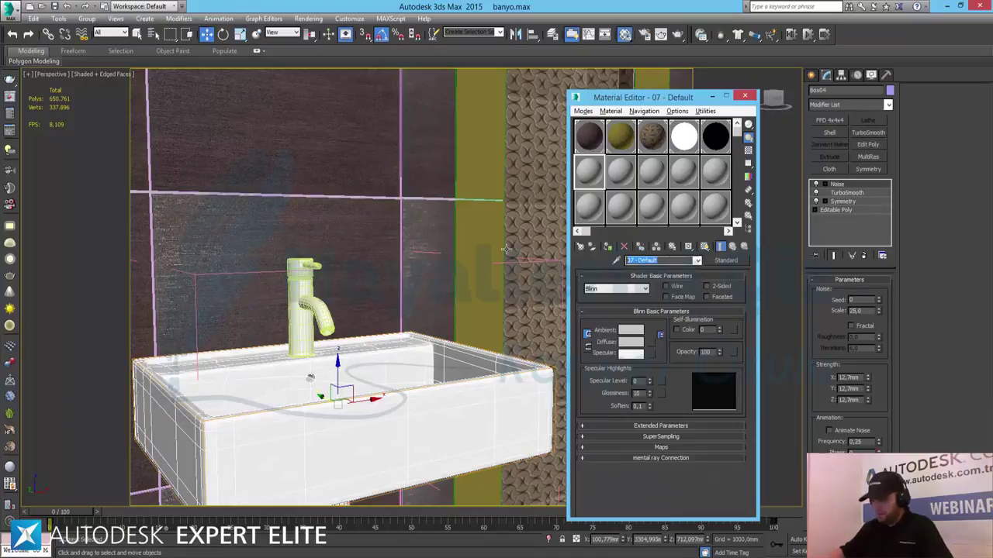
text(metal)
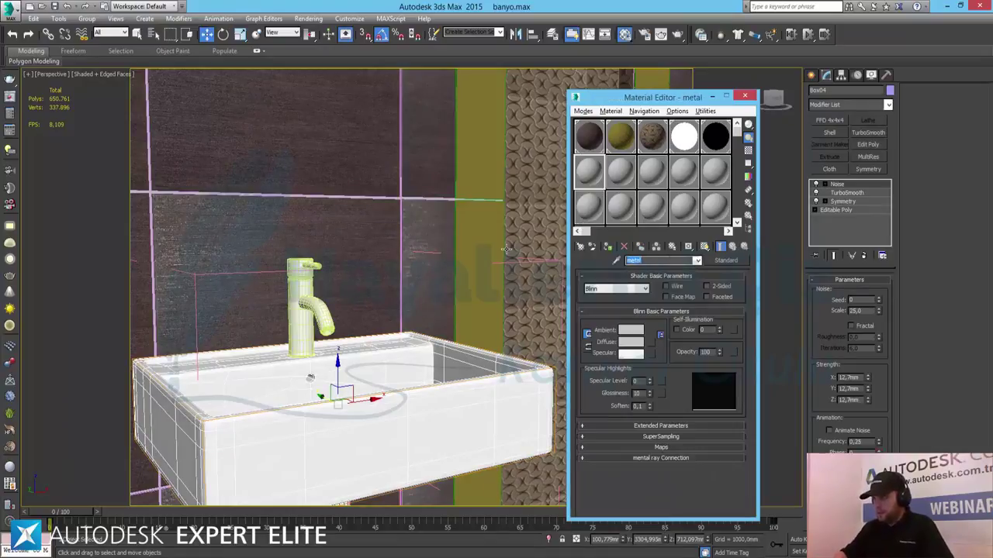
text(par)
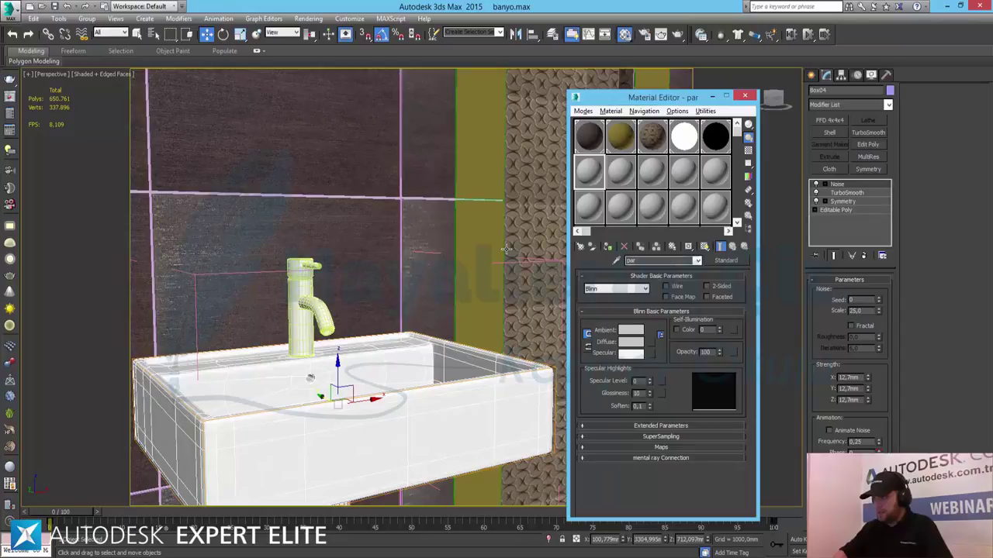
text(alok)
key(BackSpace)
key(BackSpace)
text(a)
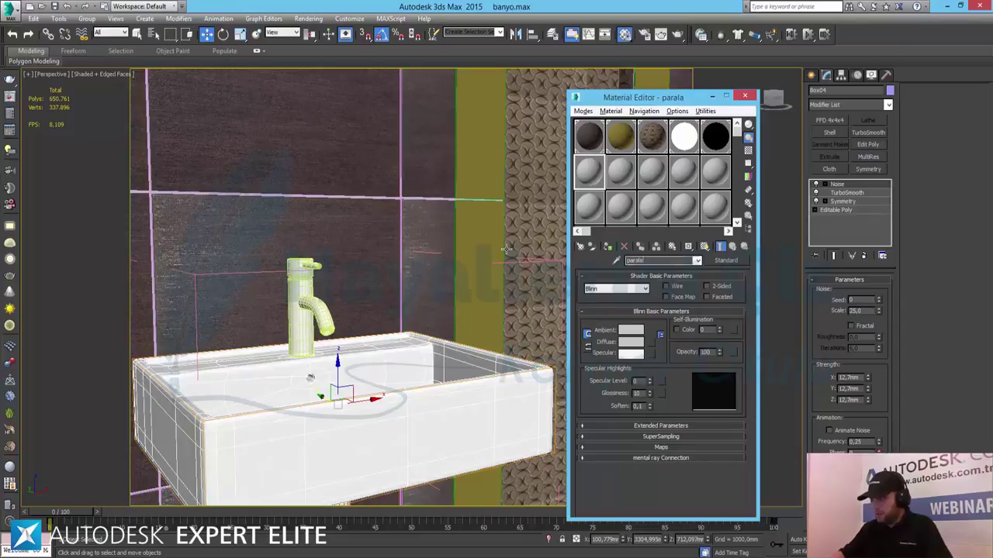
key(BackSpace)
key(BackSpace)
key(BackSpace)
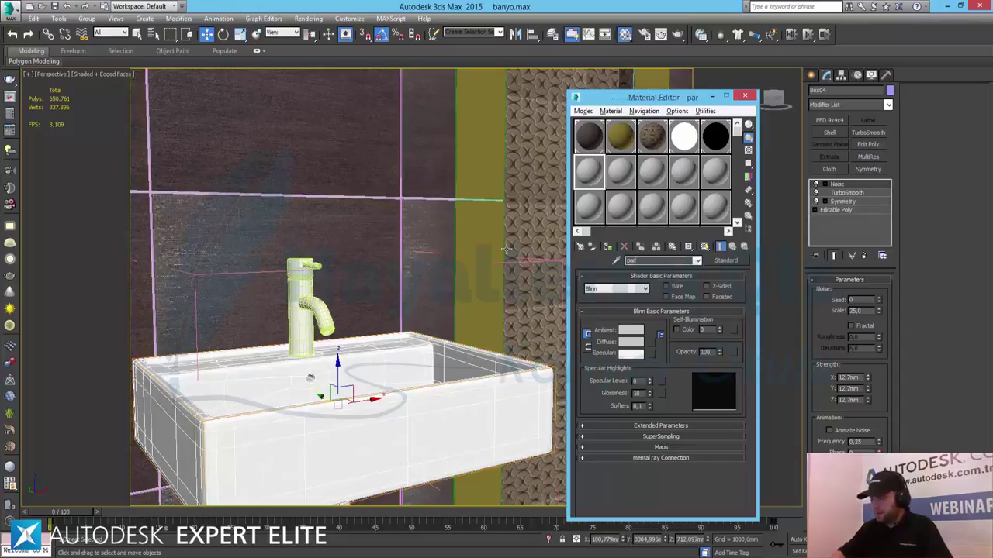
text(lak-k)
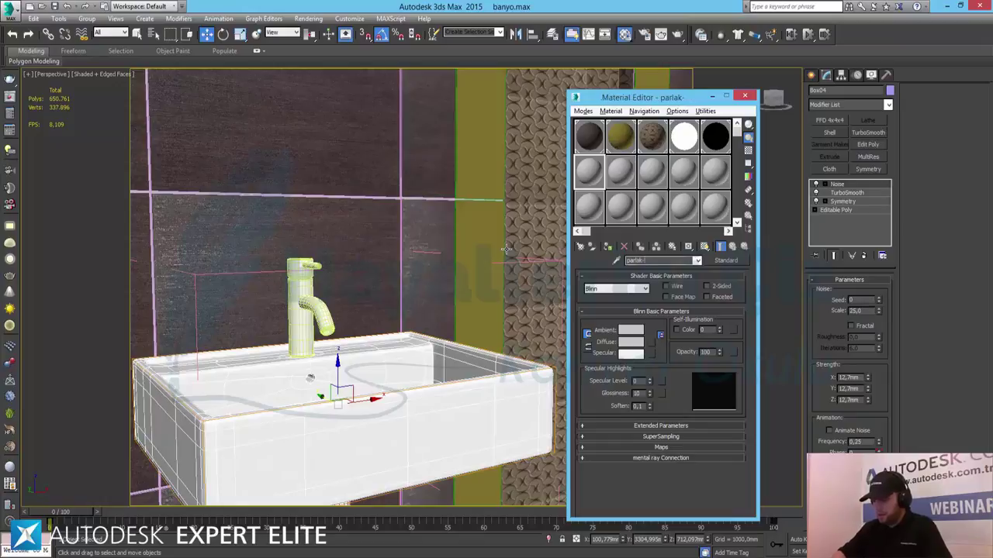
text(rom)
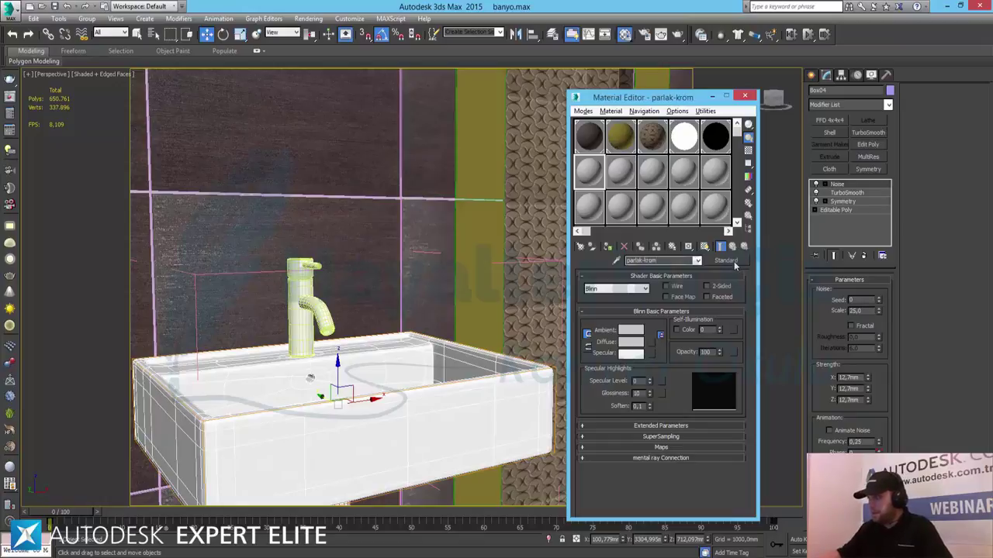
click(733, 262)
double_click(191, 356)
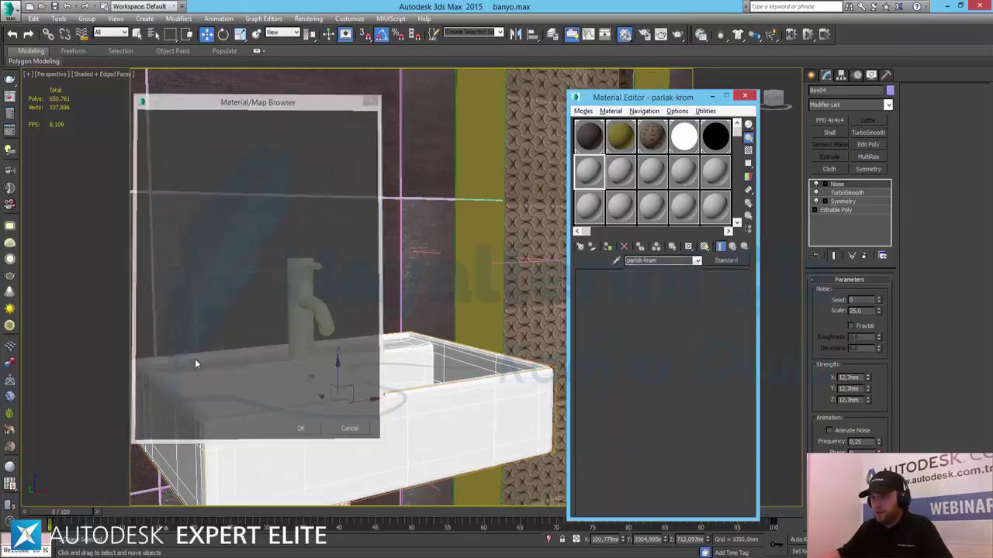
- Give parlak-krom white diffuse, white reflection and an unlocked highlight glossiness of 0,8
click(638, 332)
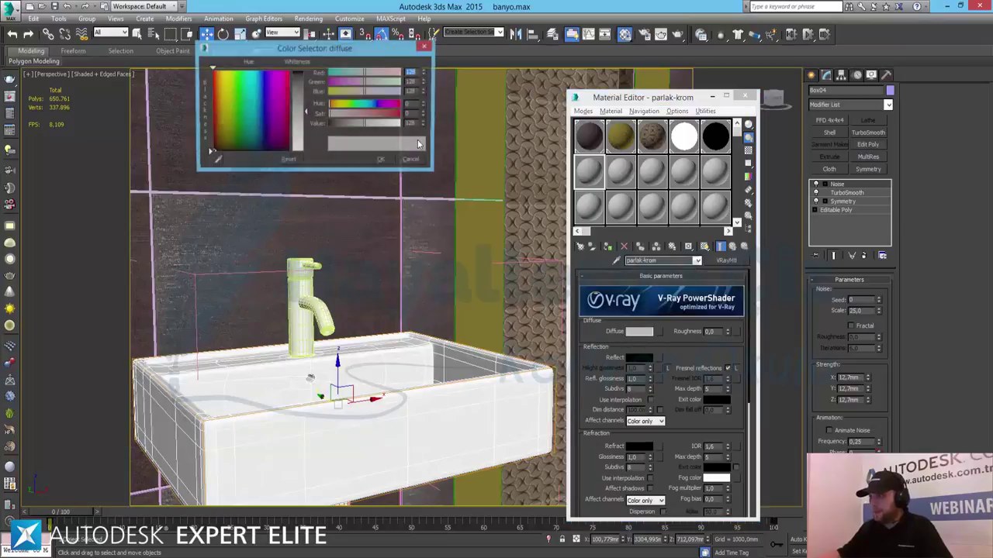
drag(305, 113, 306, 155)
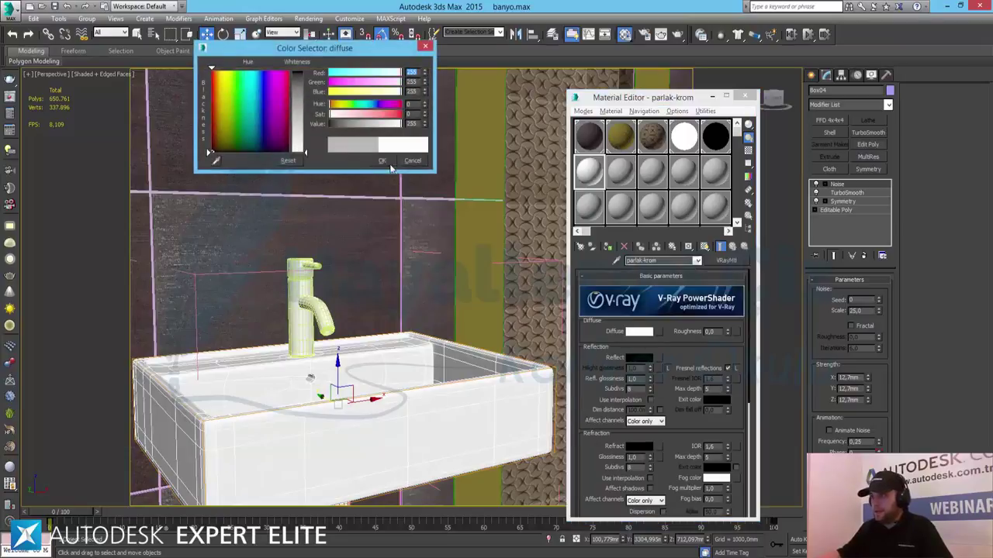
click(383, 162)
click(638, 358)
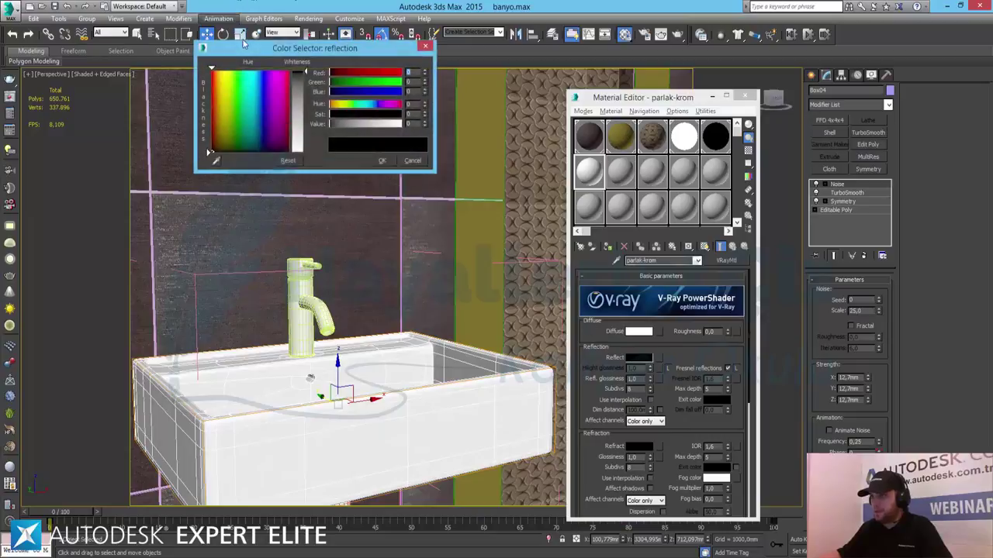
drag(305, 72, 305, 152)
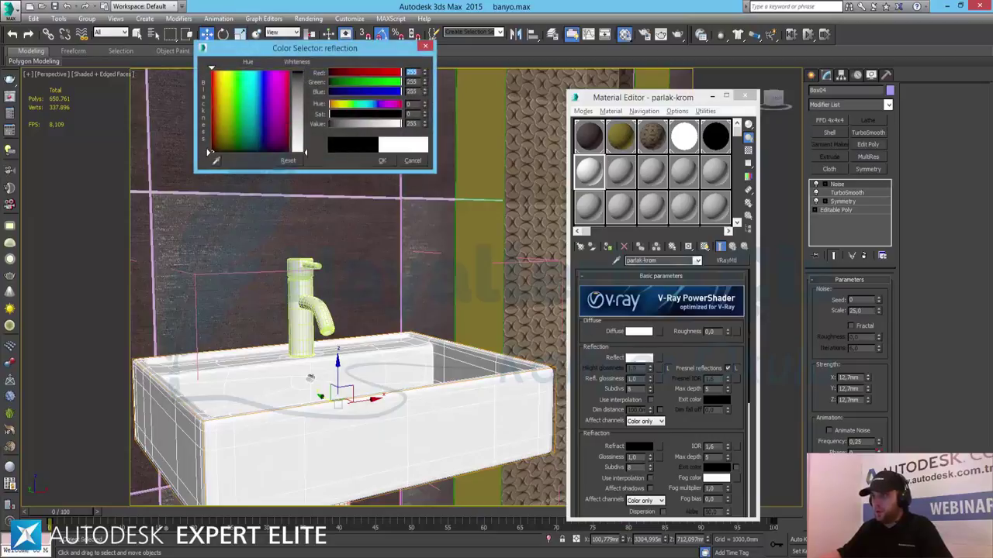
click(383, 160)
click(667, 369)
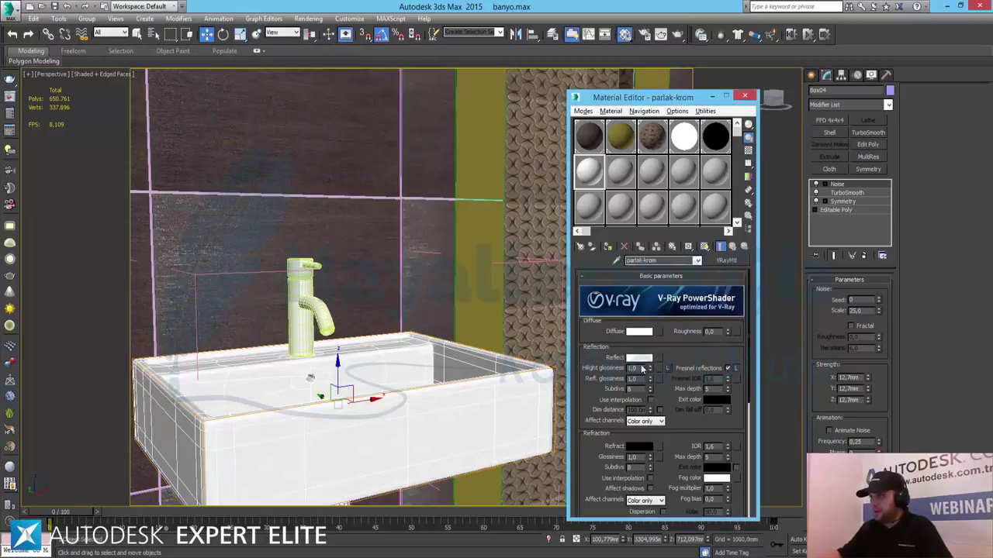
text(0,8)
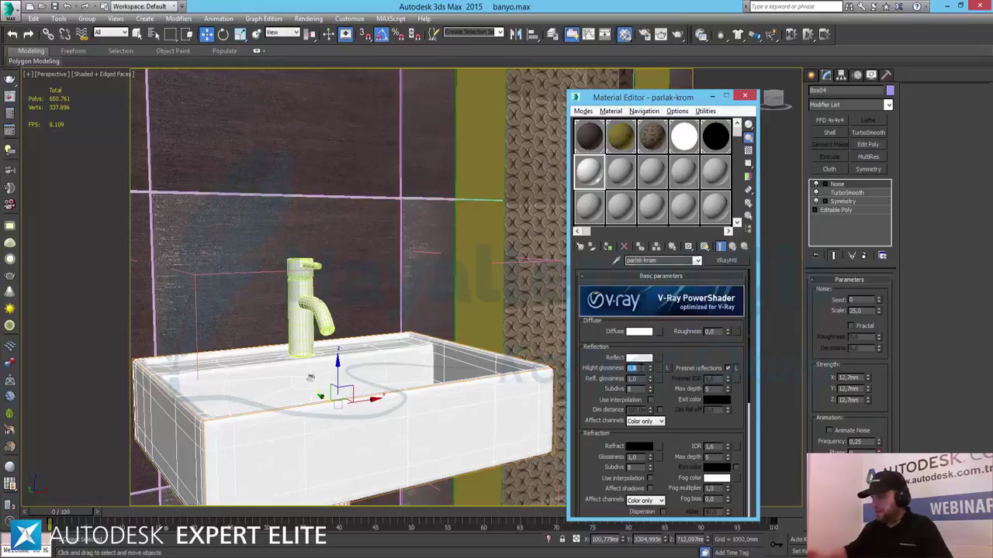
click(299, 294)
click(300, 295)
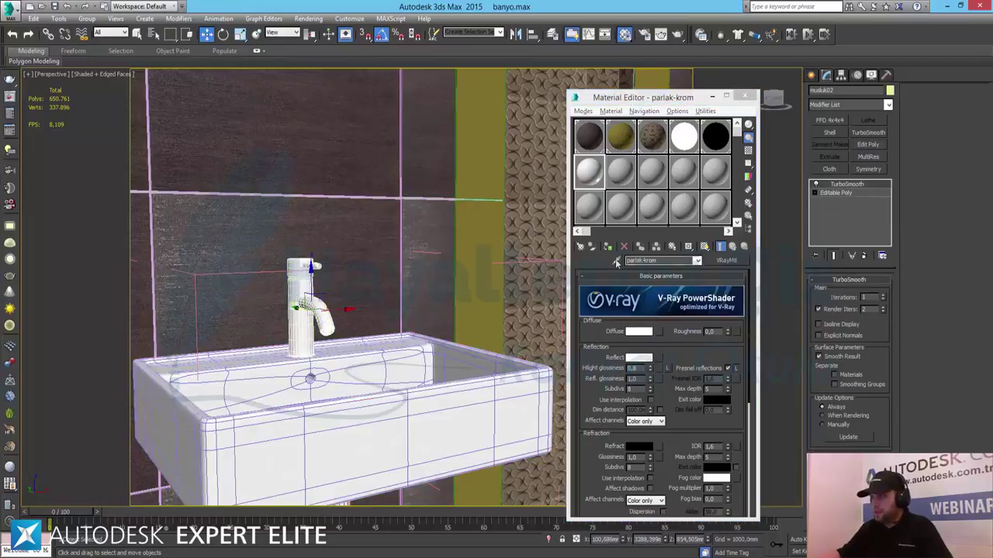
- Assign parlak-krom to the drain pipe under the sink and the drain cover in the basin
alt+middle_drag(460, 388, 360, 396)
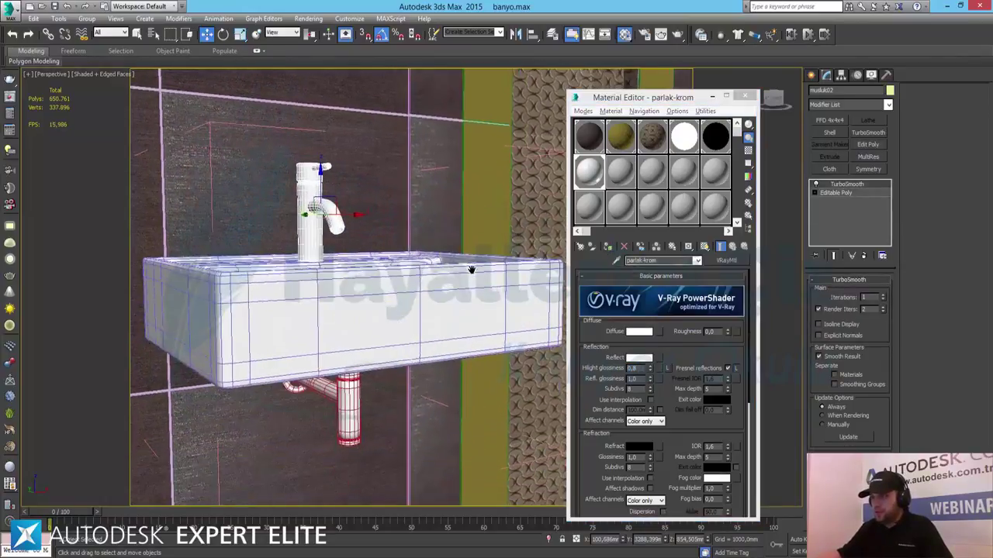
click(361, 396)
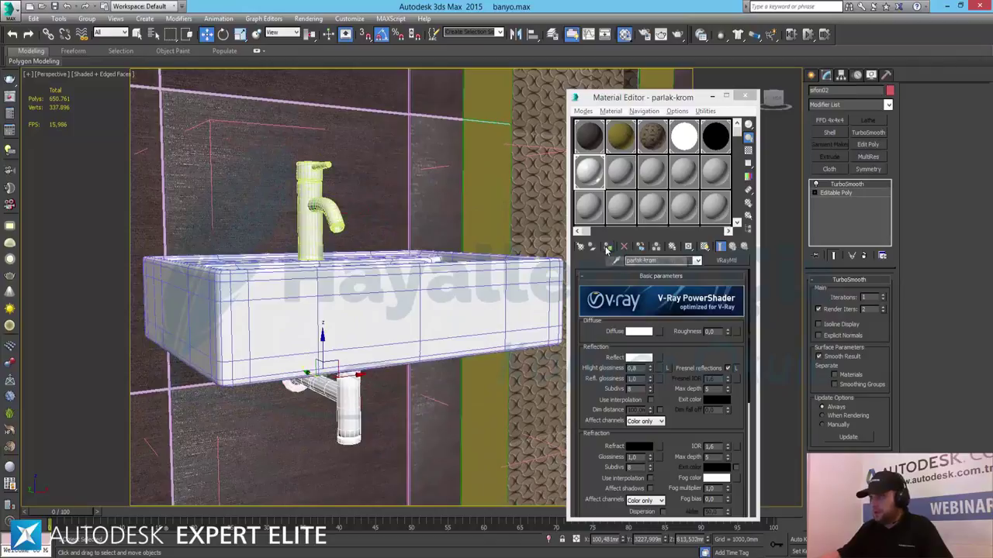
alt+middle_drag(374, 286, 382, 321)
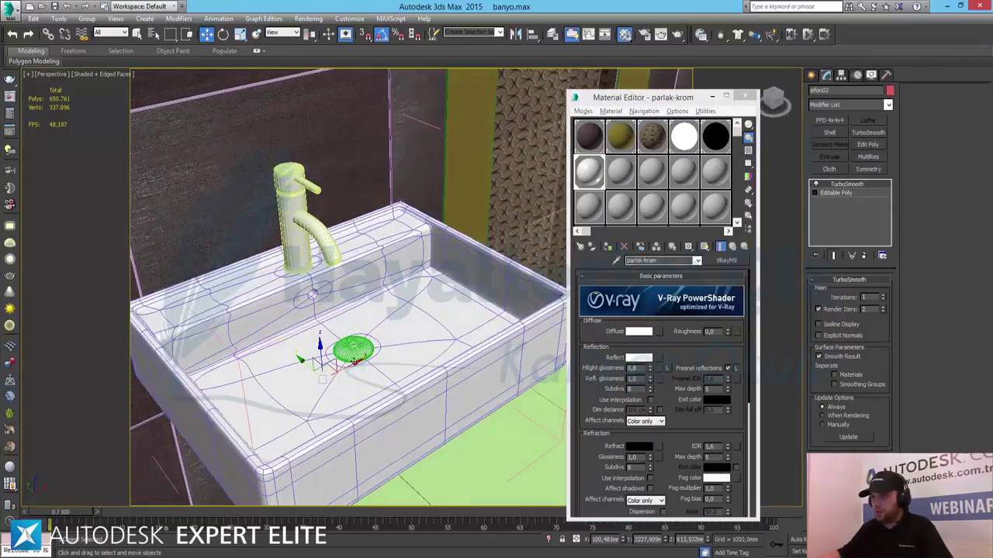
click(357, 349)
click(611, 249)
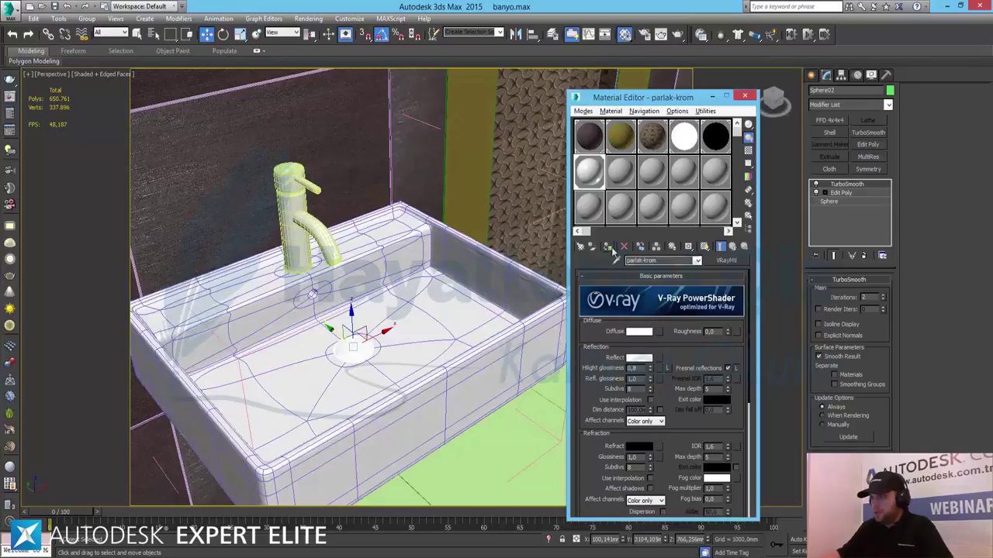
click(744, 96)
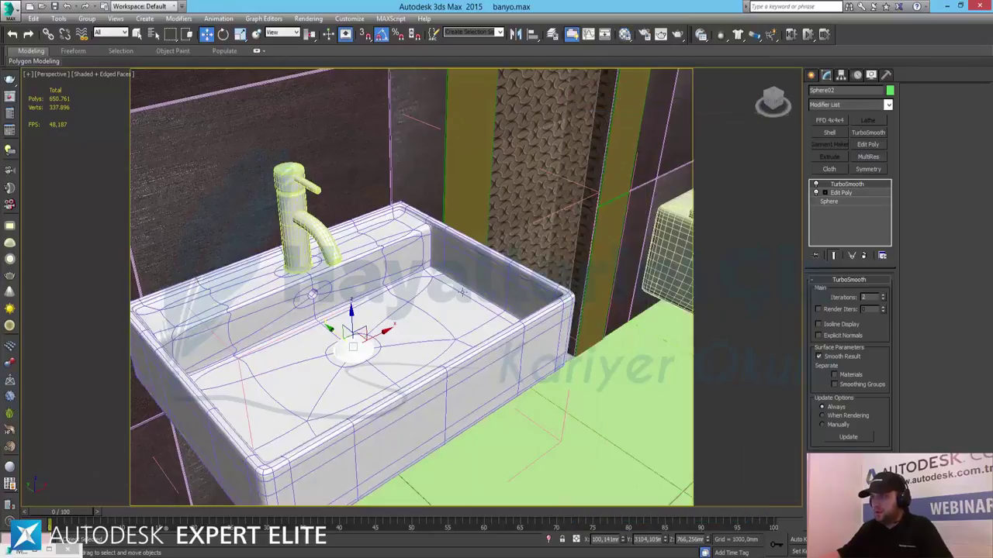
middle_drag(456, 312, 504, 275)
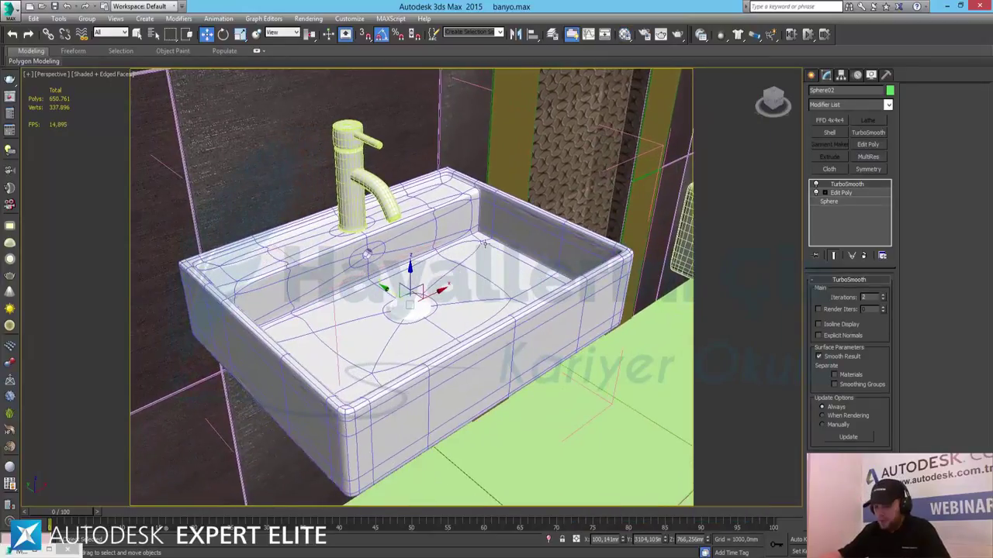
- Set saramik-1's reflection colour to grey 50,50,50
key(m)
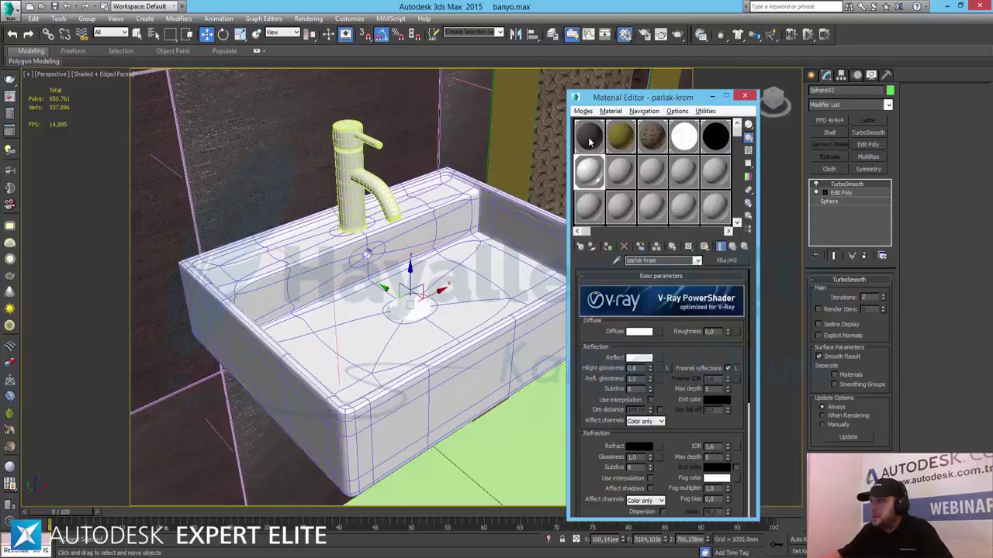
click(589, 140)
click(641, 359)
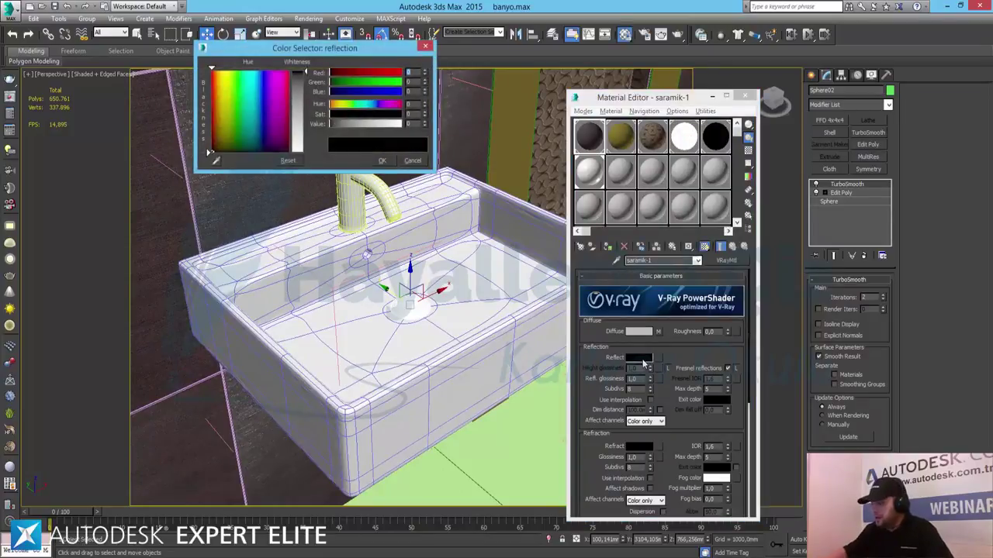
text(50)
key(Tab)
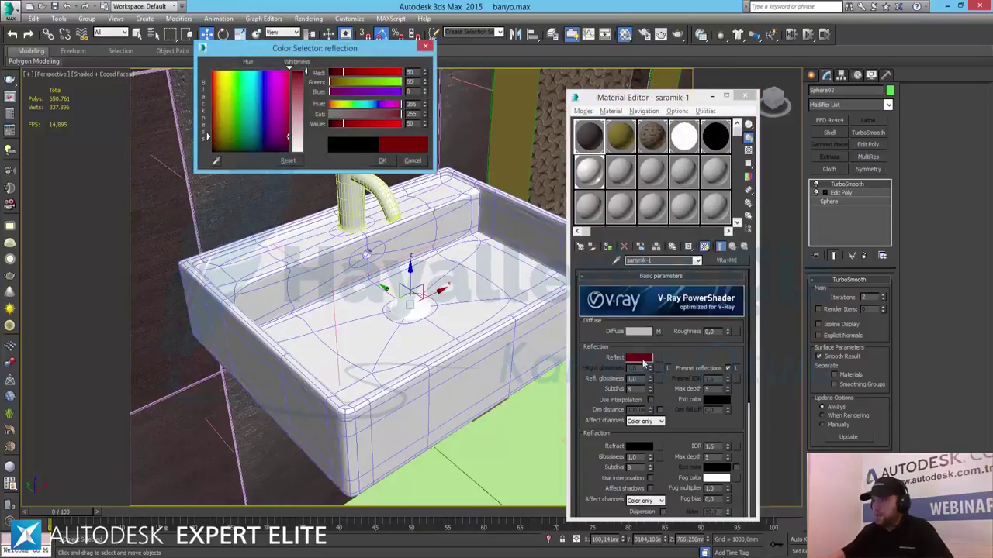
text(50)
key(Tab)
text(50)
key(Return)
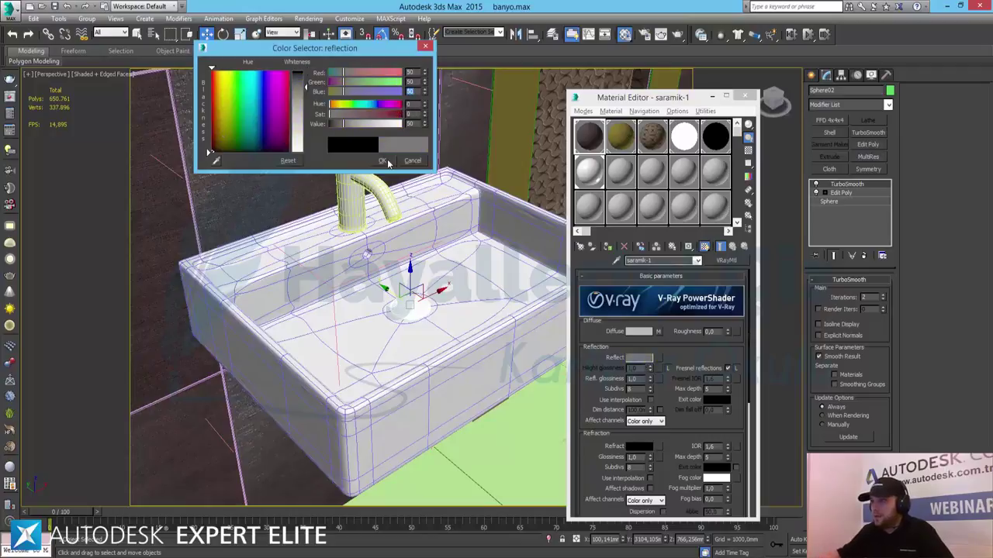
click(384, 161)
- Unlock saramik-1's highlight glossiness at 0,8 and turn off its Fresnel reflections
click(668, 368)
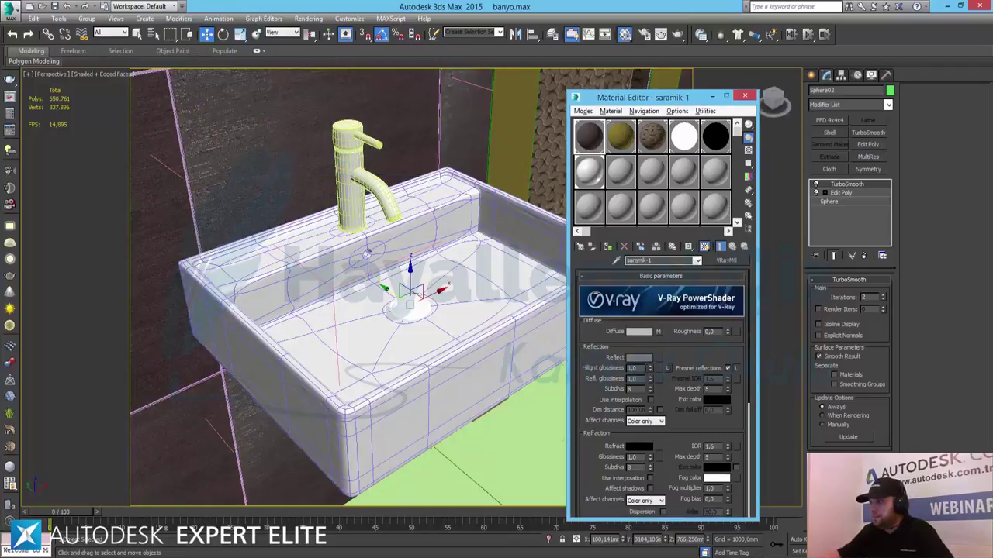
text(0,8)
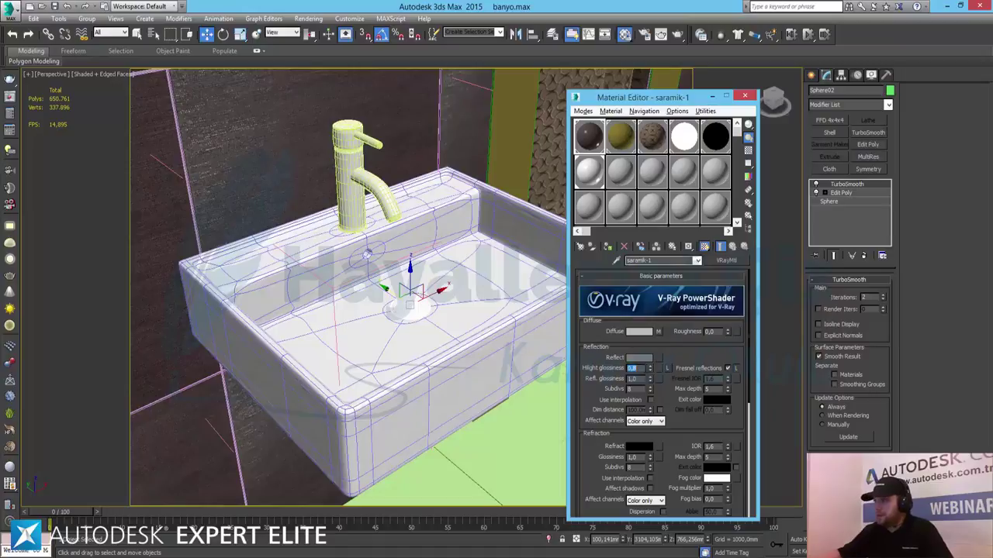
click(727, 370)
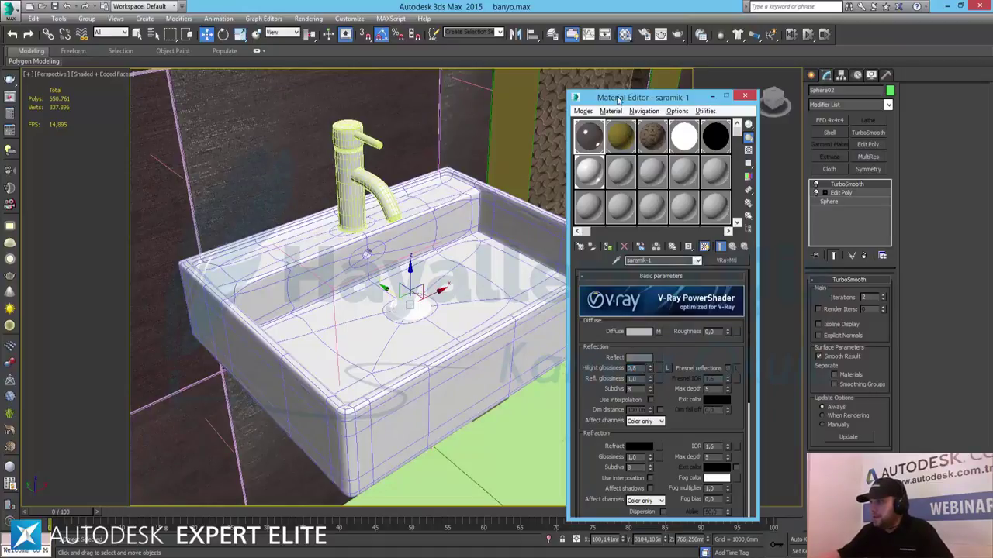
- Turn off Fresnel reflections on the lavabo material
click(717, 148)
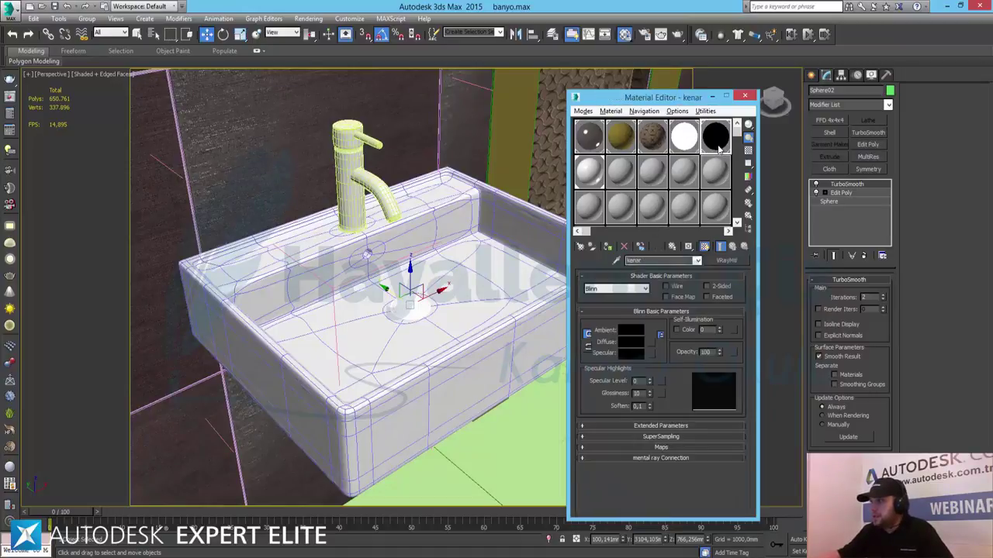
click(729, 231)
click(715, 143)
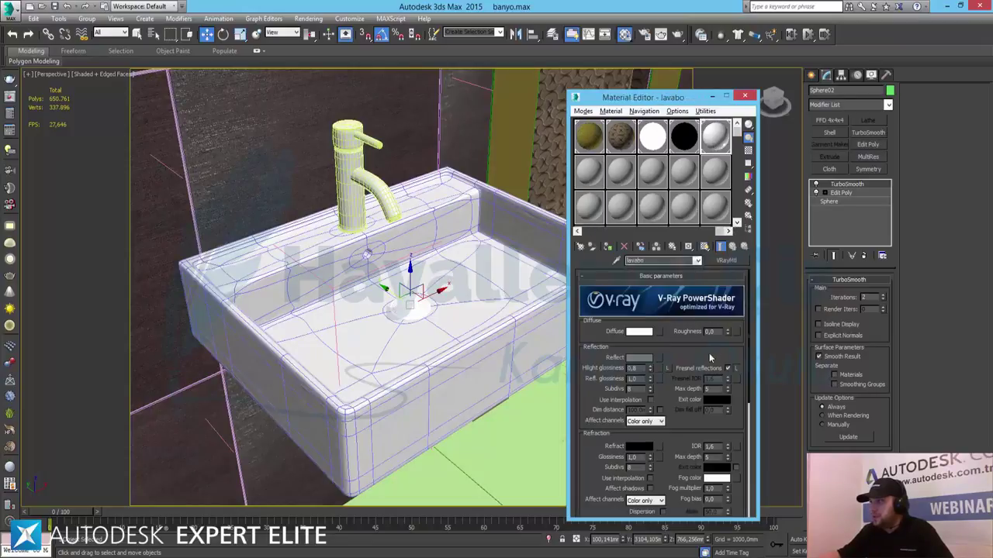
click(726, 368)
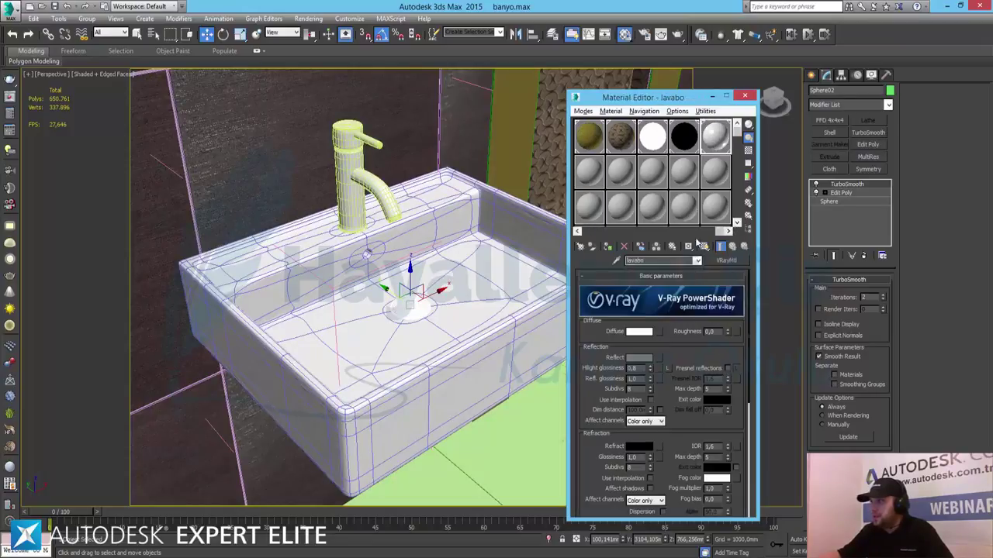
click(578, 232)
- Set seramik-2's reflection to grey 75 with an unlocked highlight glossiness of 0,8
click(620, 183)
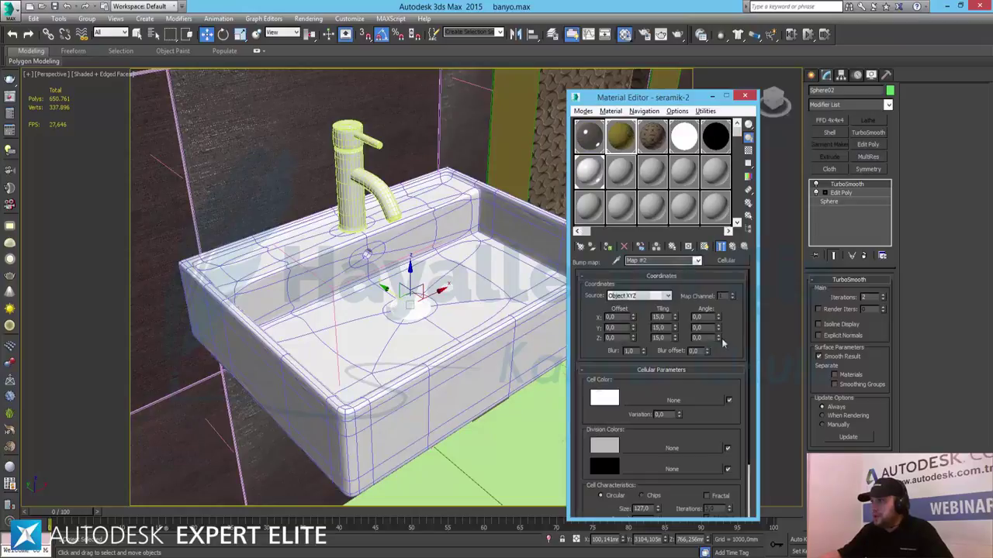
click(733, 247)
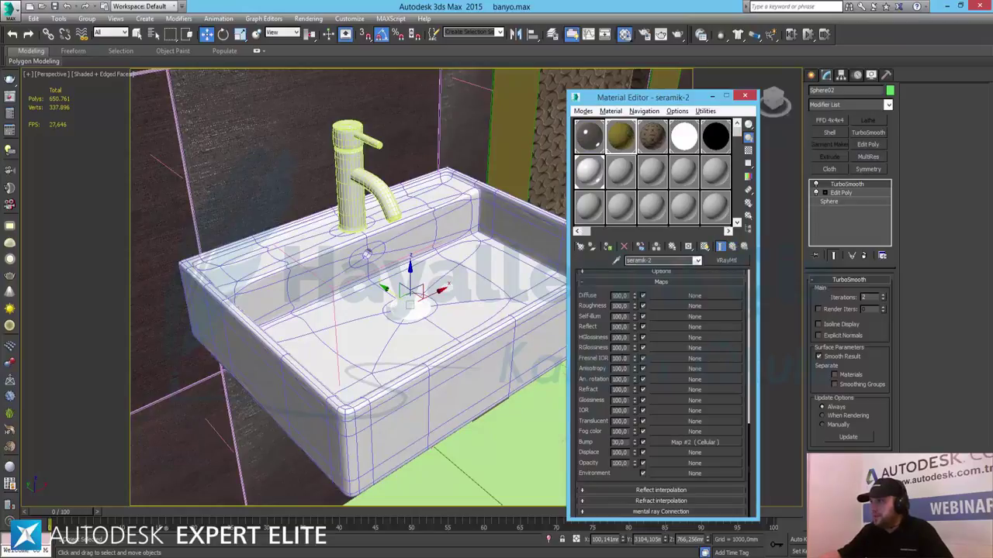
scroll(594, 314, up, 10)
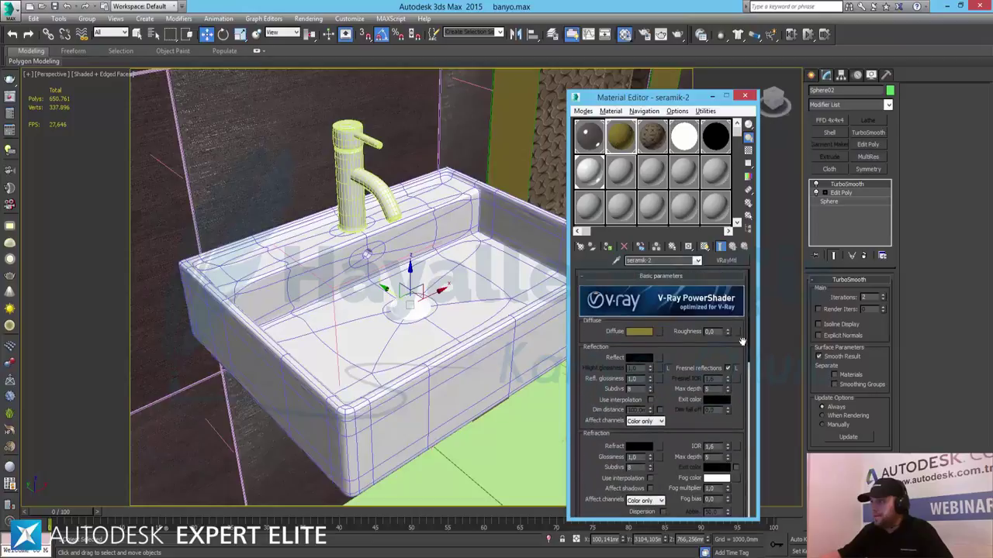
click(641, 358)
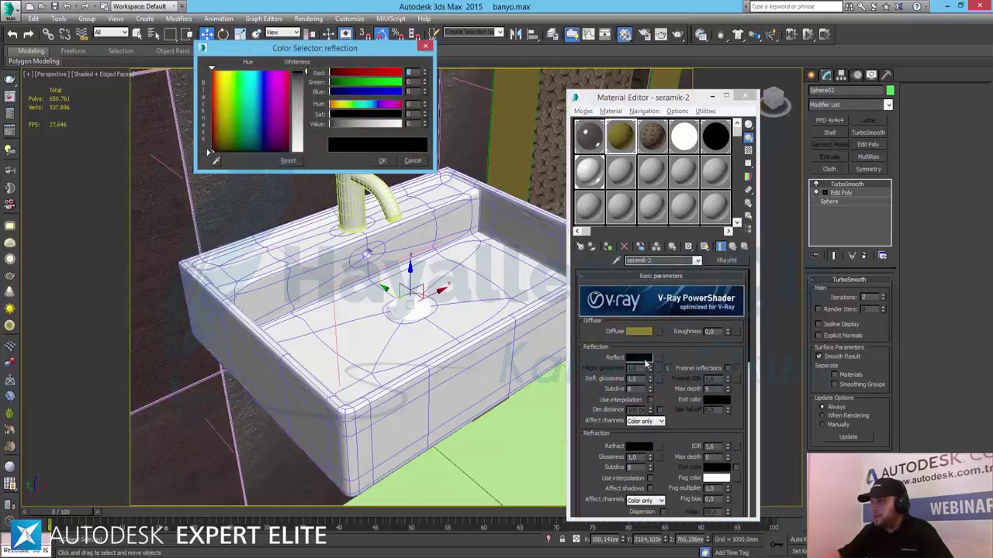
text(75)
key(Tab)
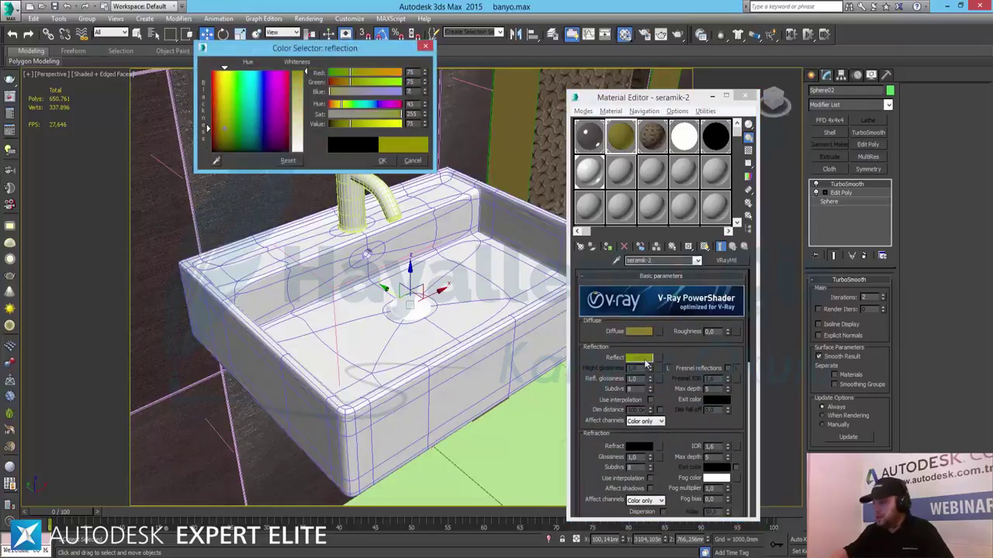
text(5)
key(Tab)
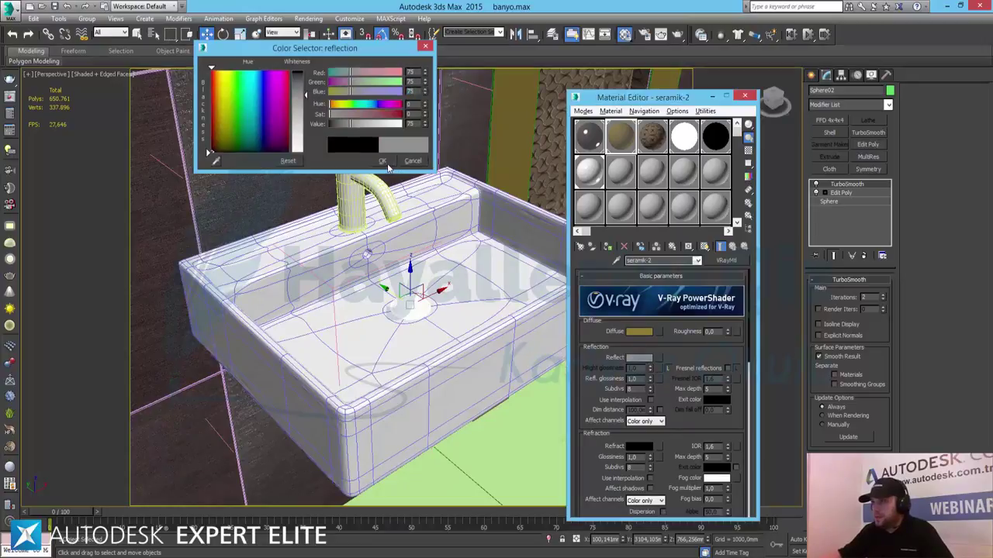
click(382, 162)
click(667, 369)
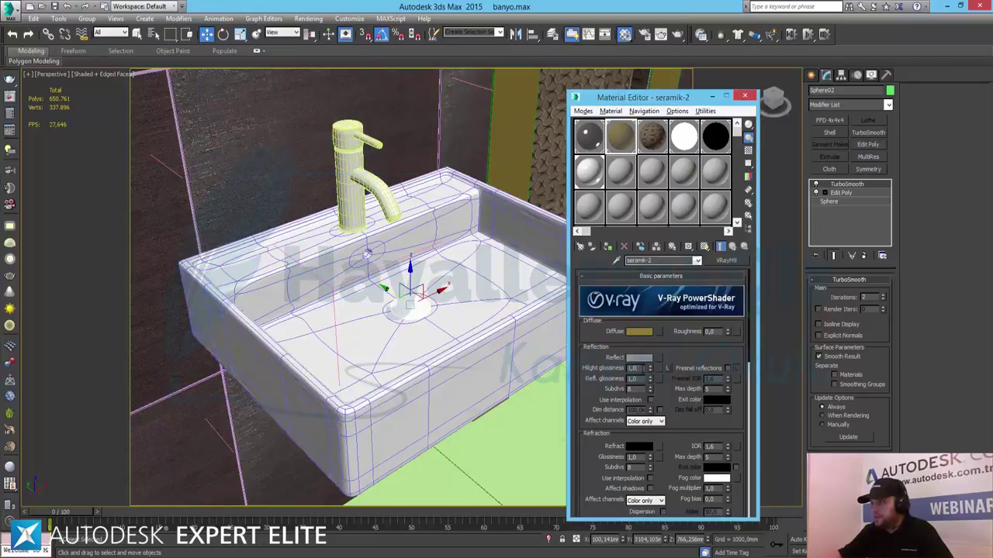
text(0,8)
key(Return)
- Give seramik-3 a grey 50 reflection with unlocked highlight glossiness, then render with Shift+Q
click(650, 145)
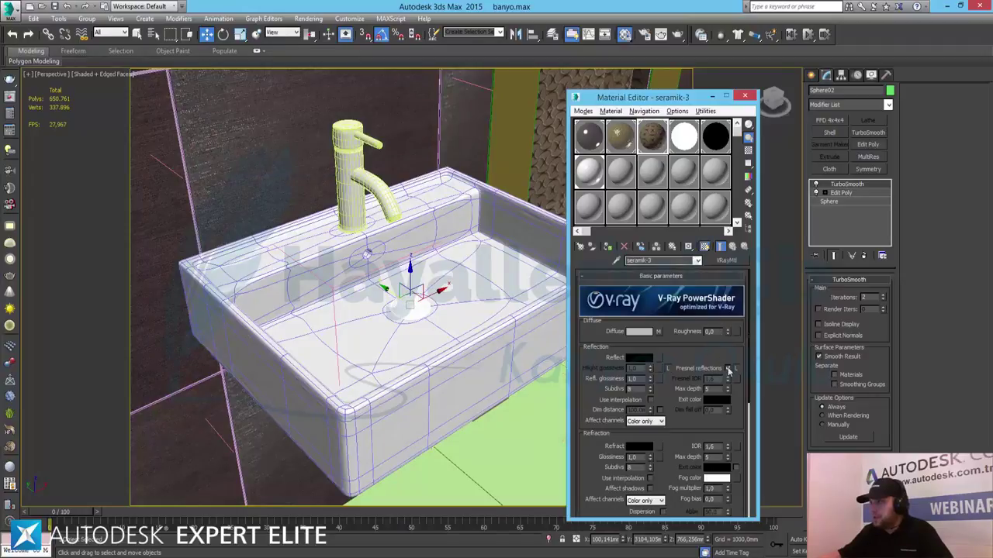
click(647, 361)
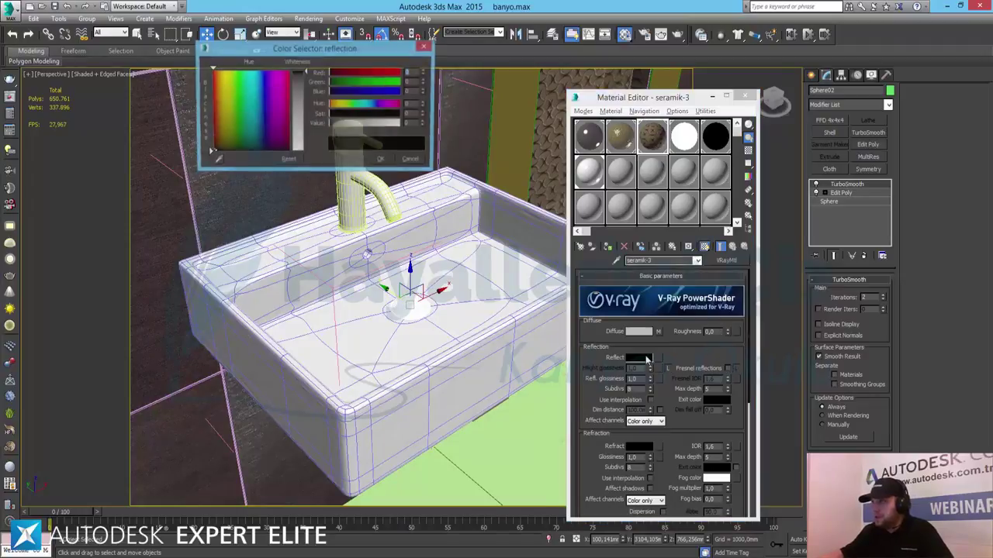
click(381, 161)
click(667, 368)
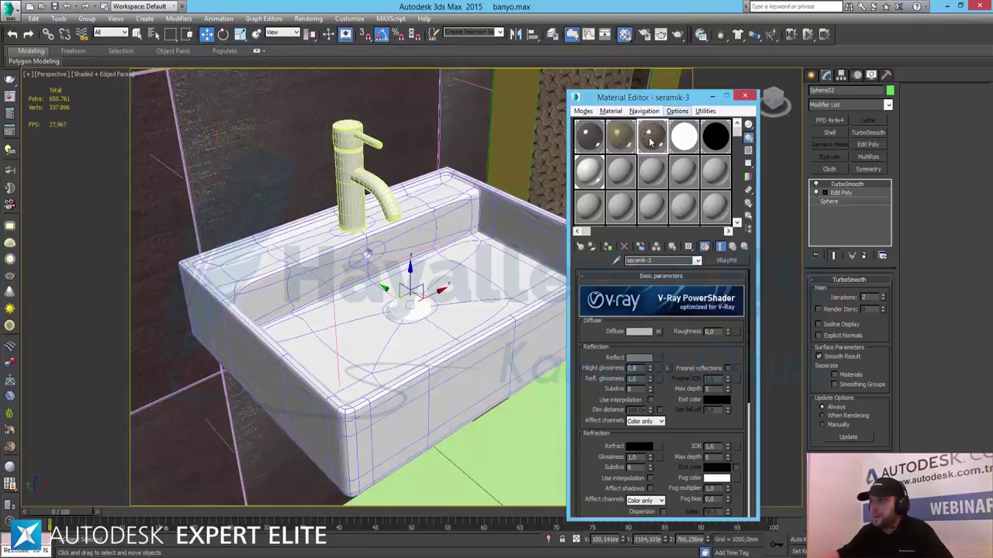
key(shift+q)
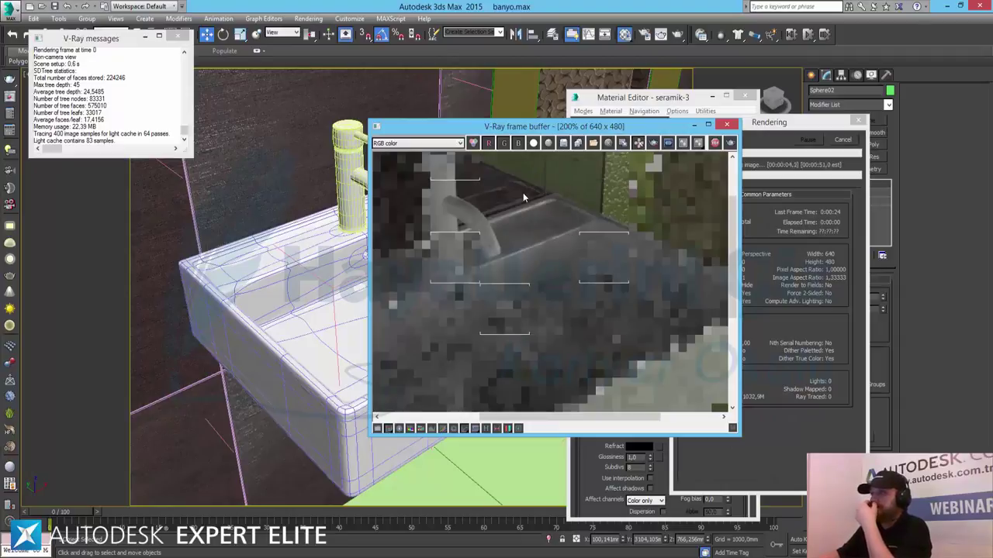
- Let the V-Ray render finish, zoom the frame buffer and move its window aside
scroll(515, 248, down, 2)
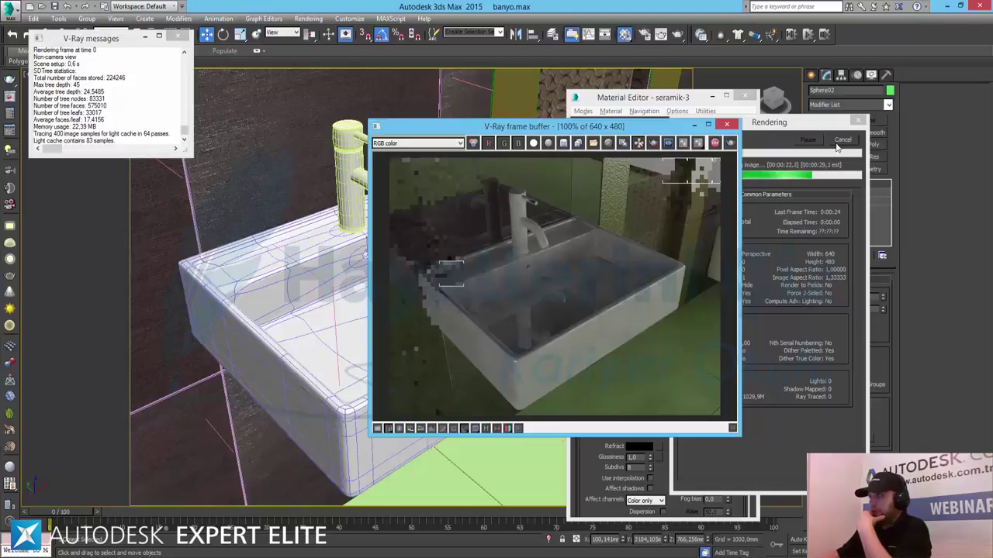
drag(608, 129, 394, 98)
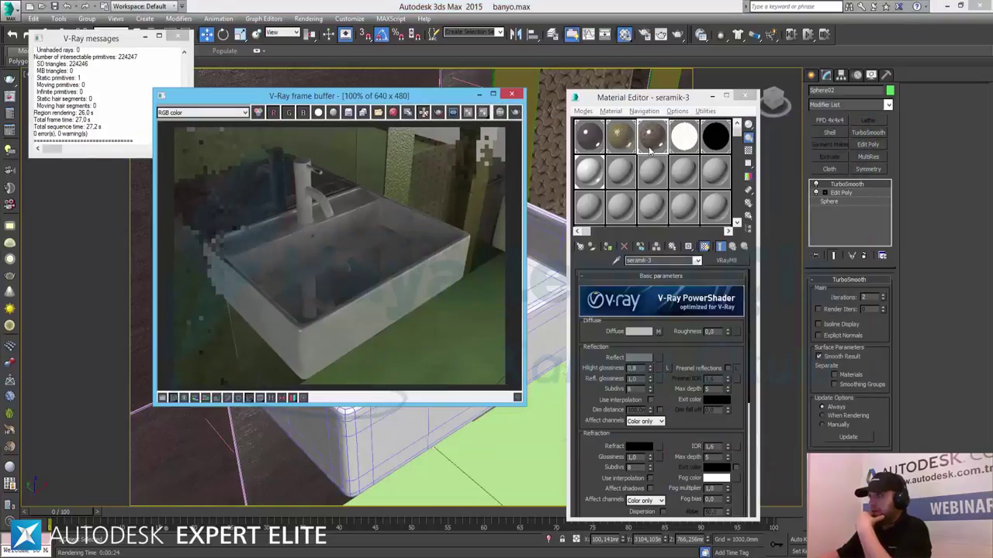
- Darken the lavabo material's reflection colour to grey 15,15,15
click(589, 136)
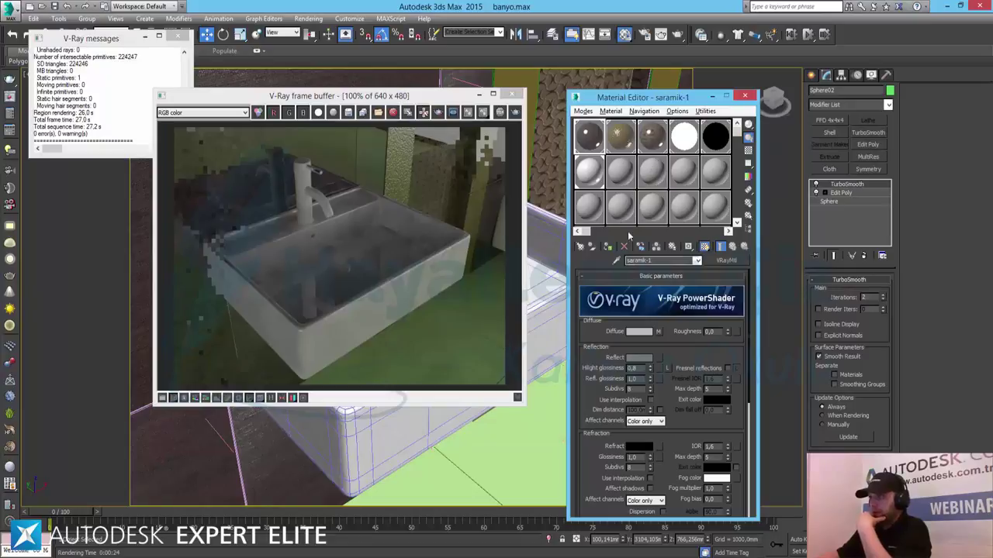
click(727, 231)
click(717, 142)
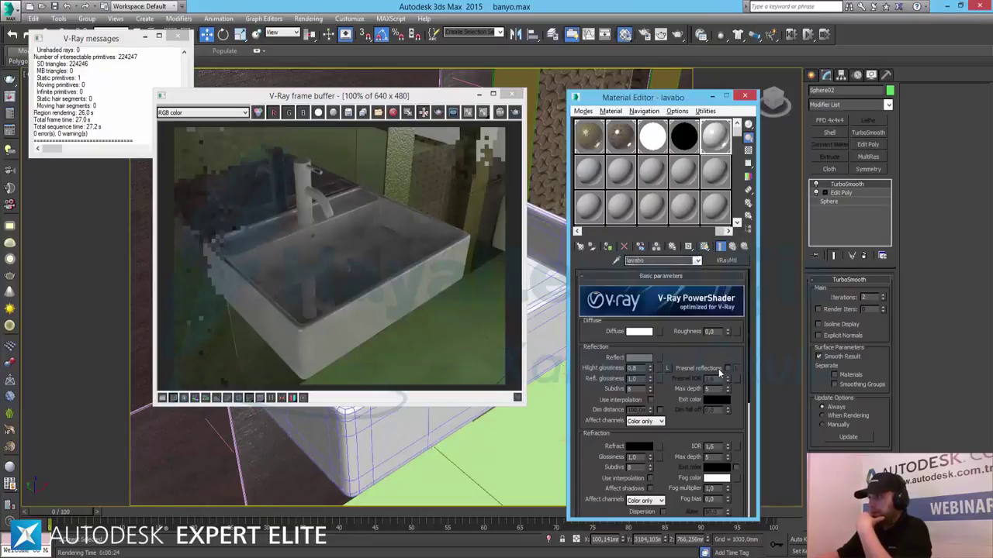
click(636, 359)
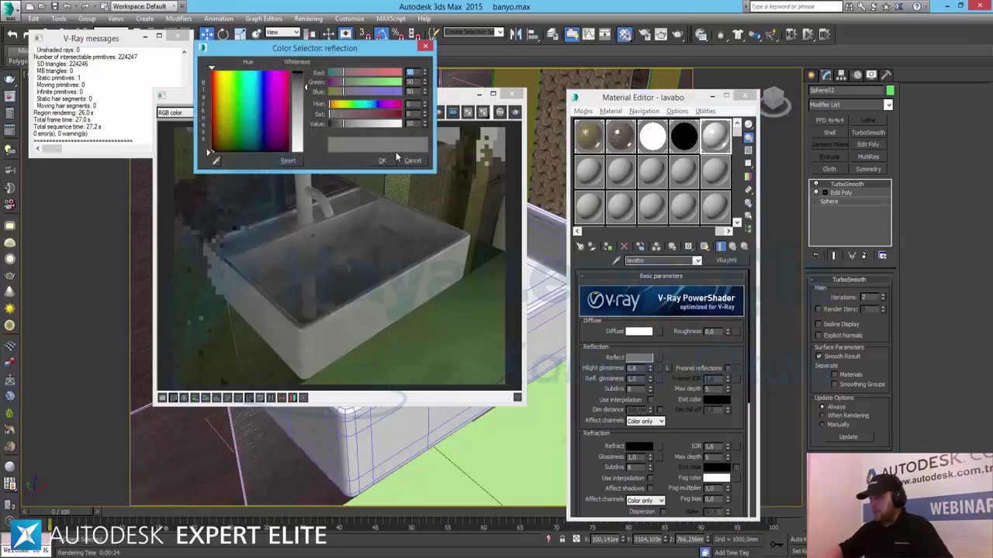
text(15)
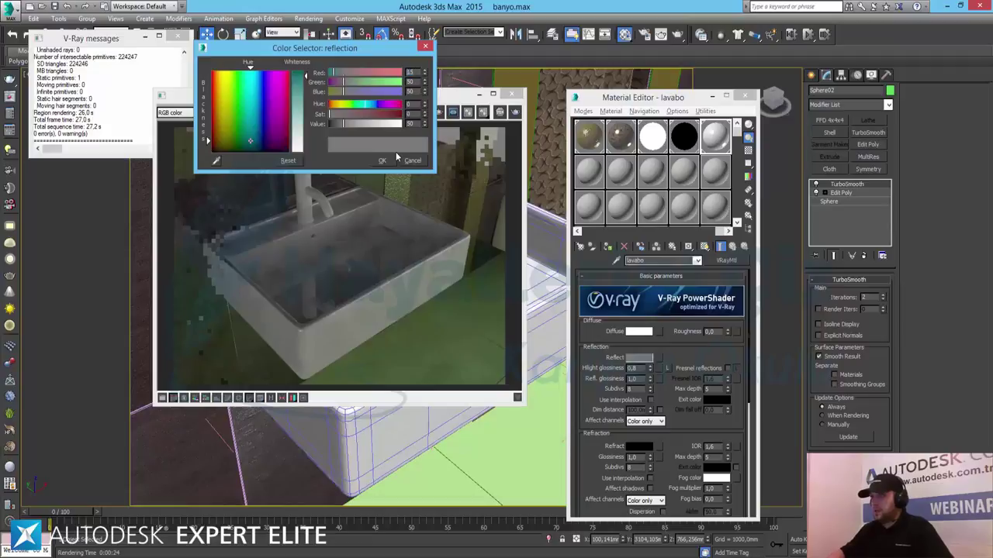
key(Tab)
text(15)
key(Tab)
text(15)
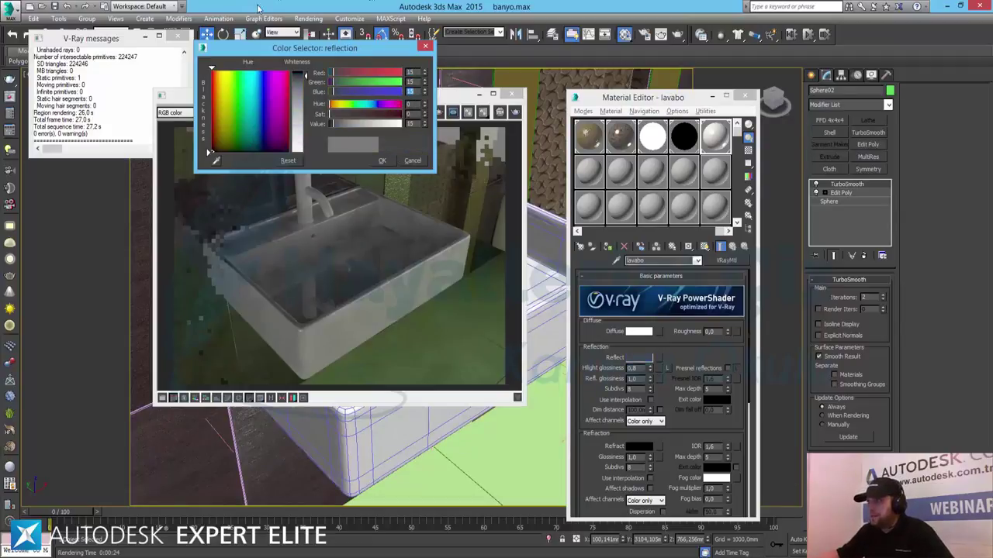
click(382, 163)
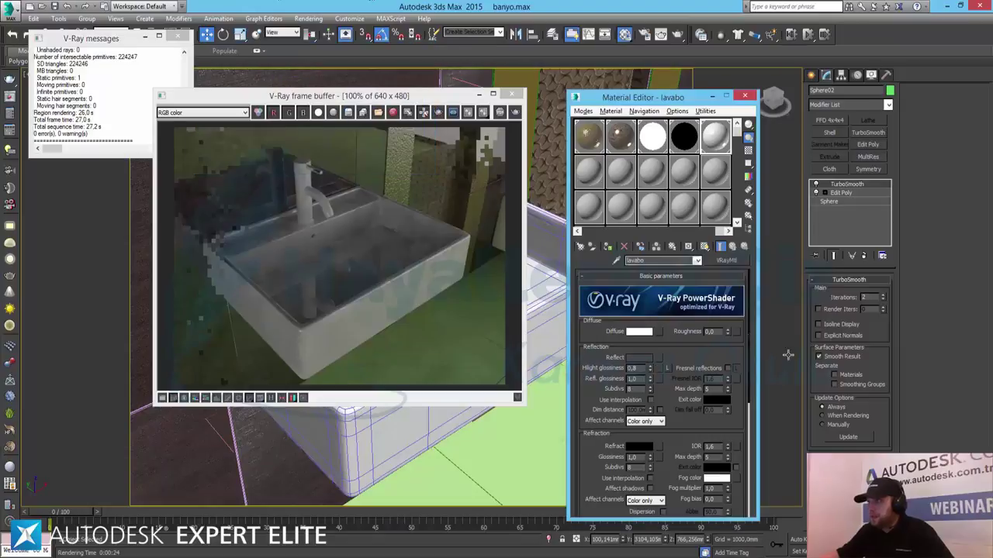
- Turn off Fresnel reflections on the parlak-krom material
click(577, 231)
click(587, 180)
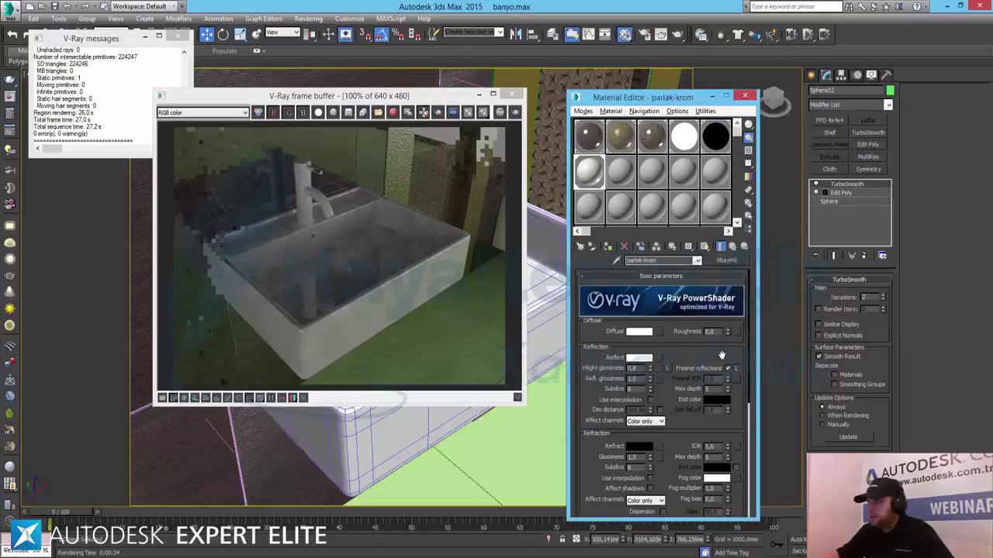
click(727, 369)
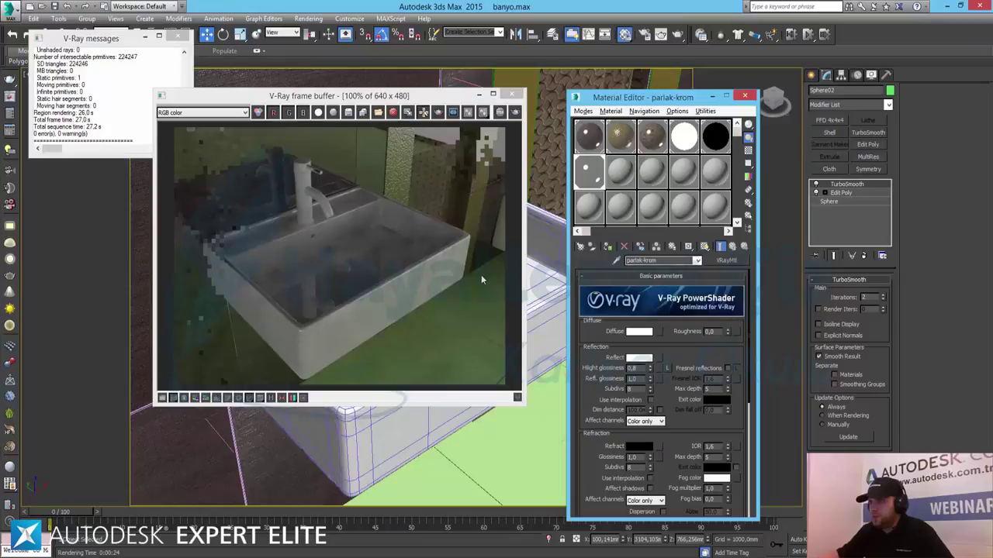
- Convert the 08 - Default material to a VRayMtl with a white diffuse colour
click(628, 172)
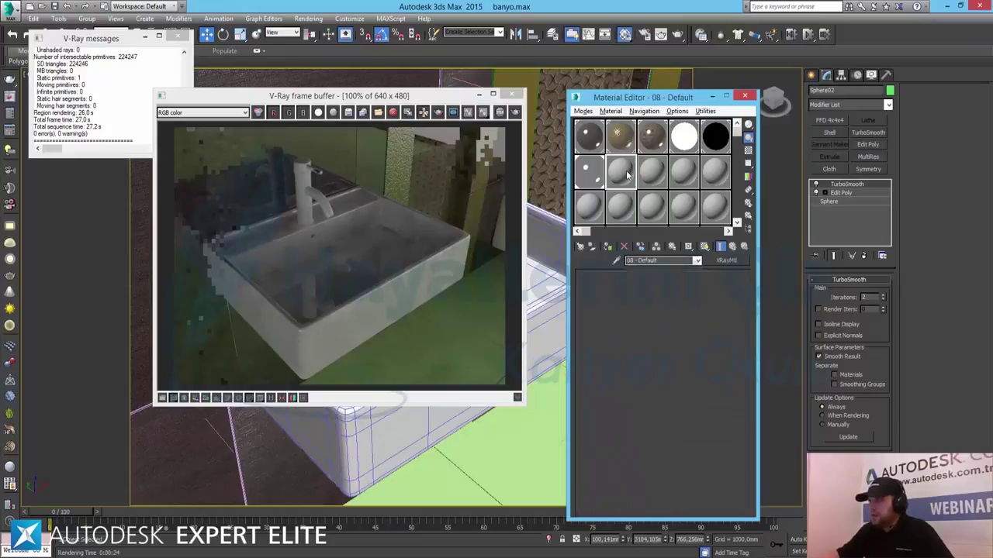
click(726, 260)
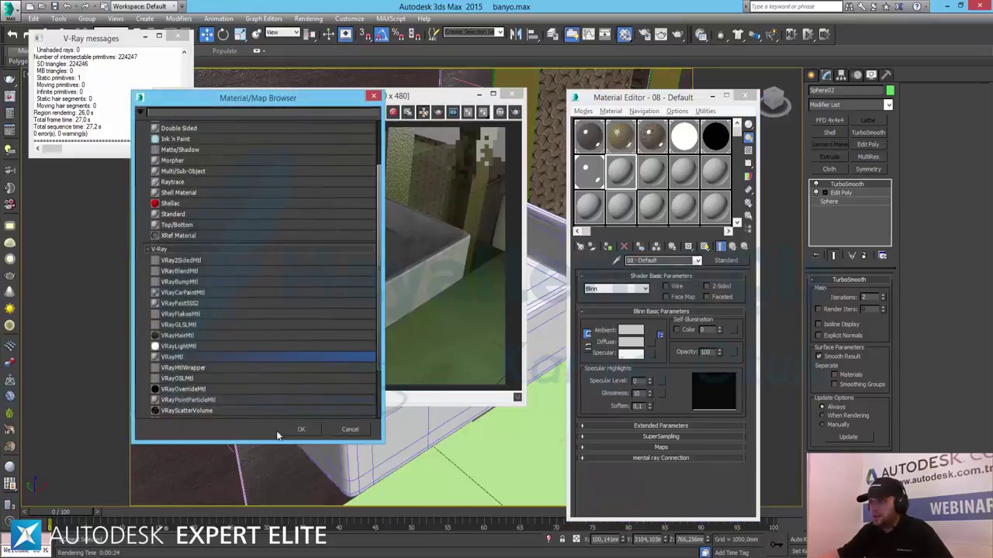
double_click(181, 356)
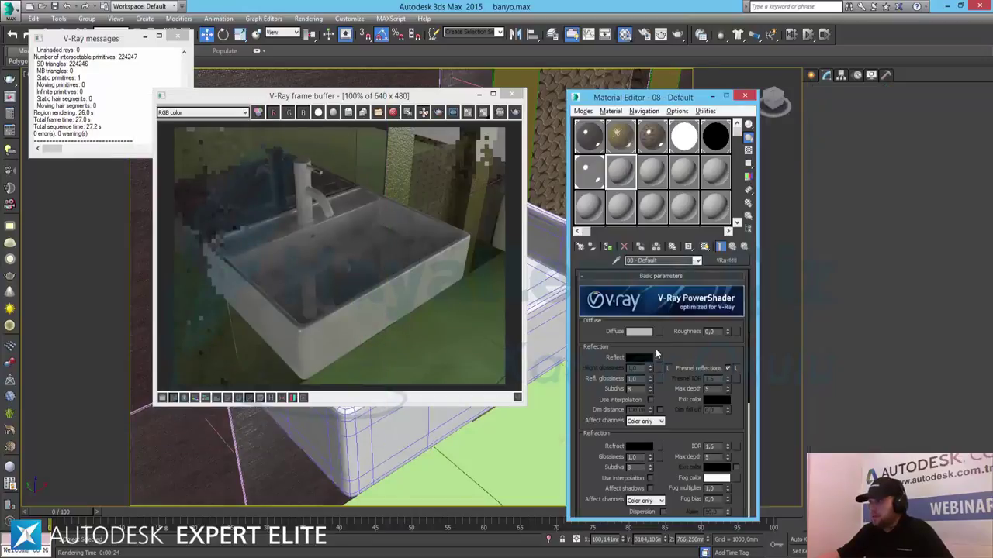
click(641, 333)
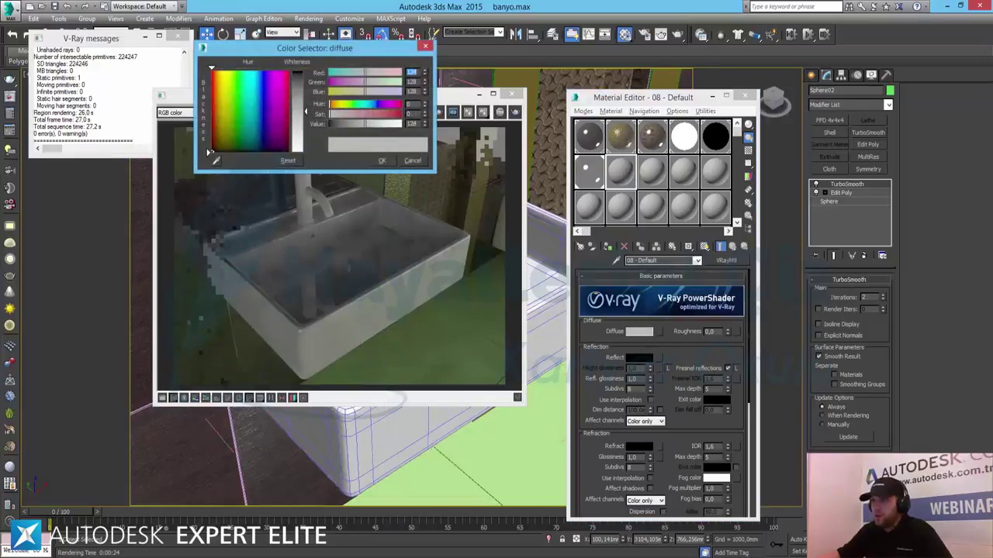
drag(305, 112, 305, 152)
click(382, 161)
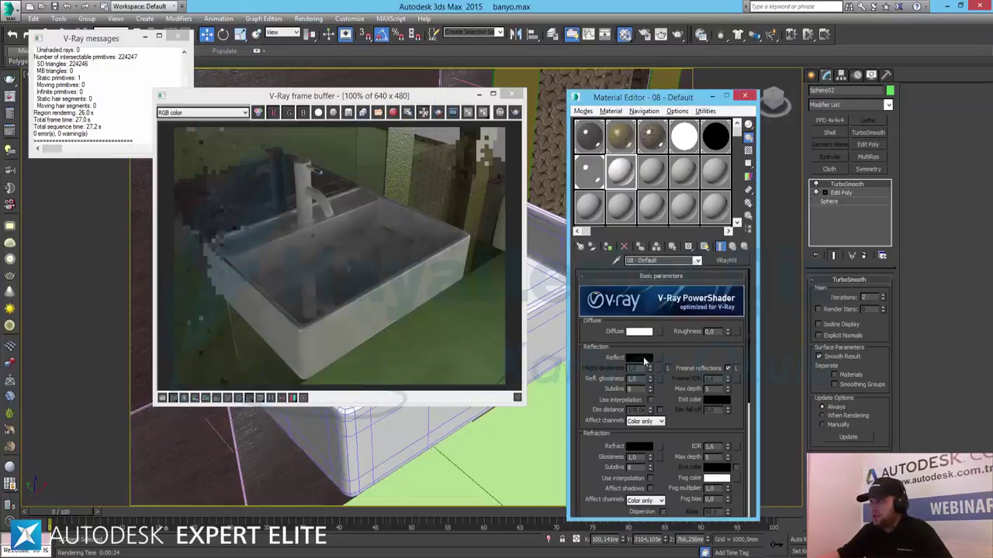
- Set the 08 - Default reflection colour to grey 50,50,50
click(639, 357)
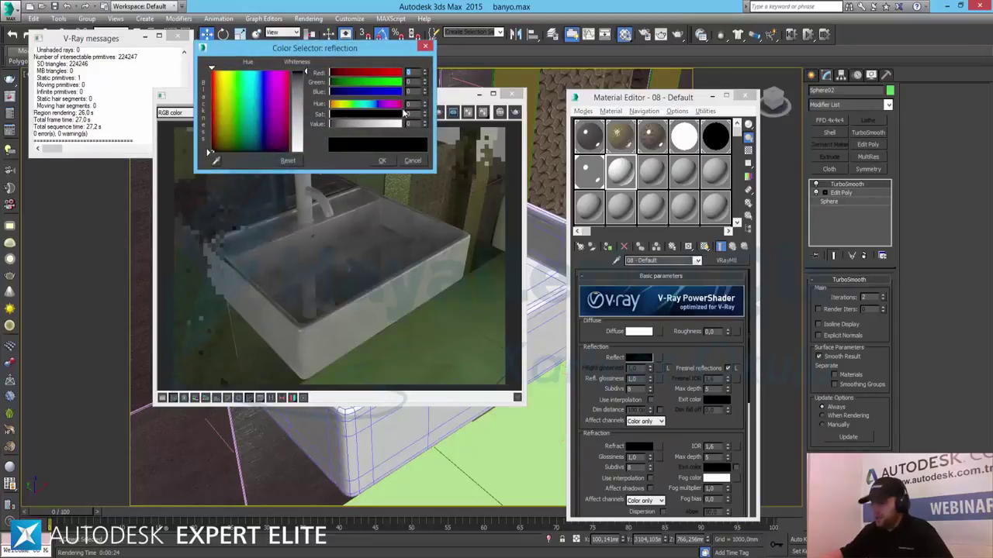
text(50)
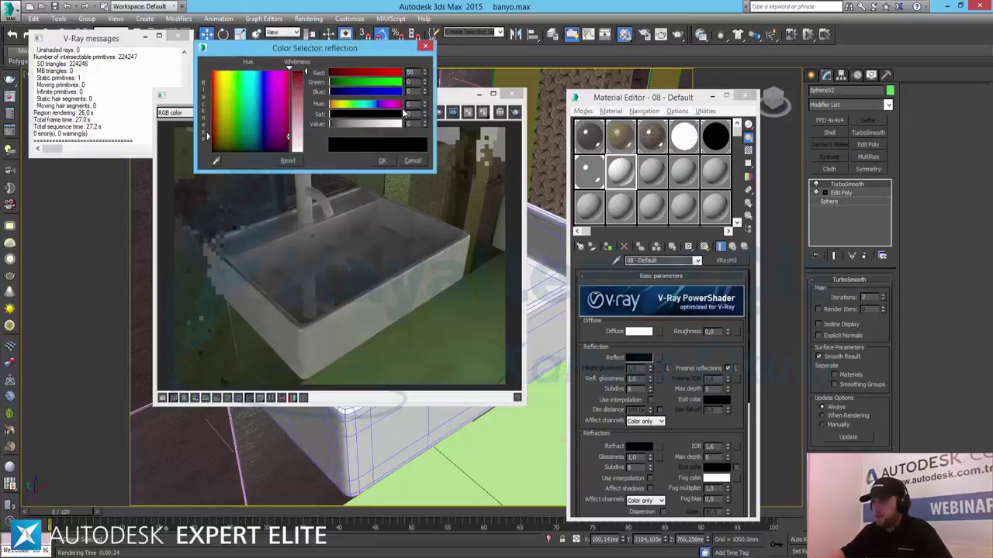
key(Tab)
text(50)
key(Tab)
text(50)
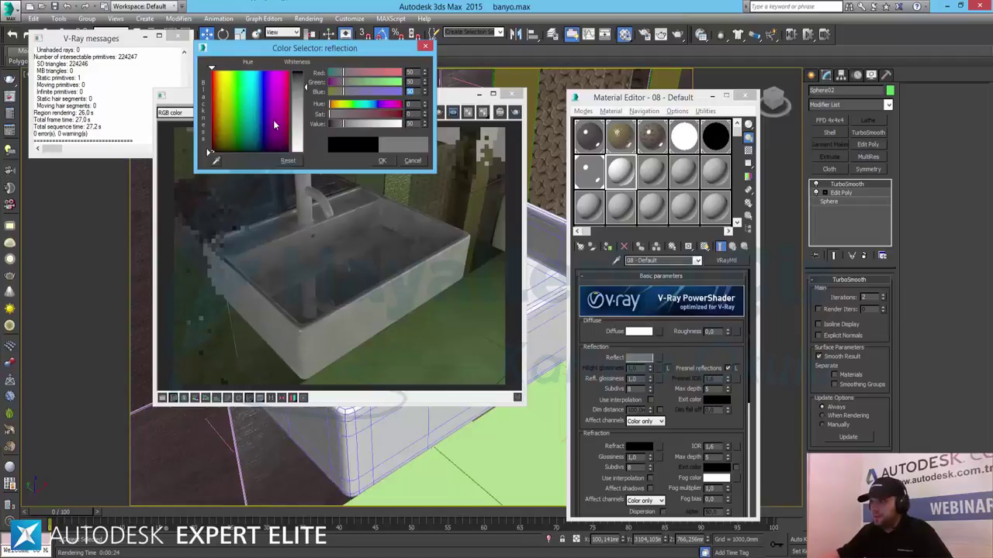
click(380, 162)
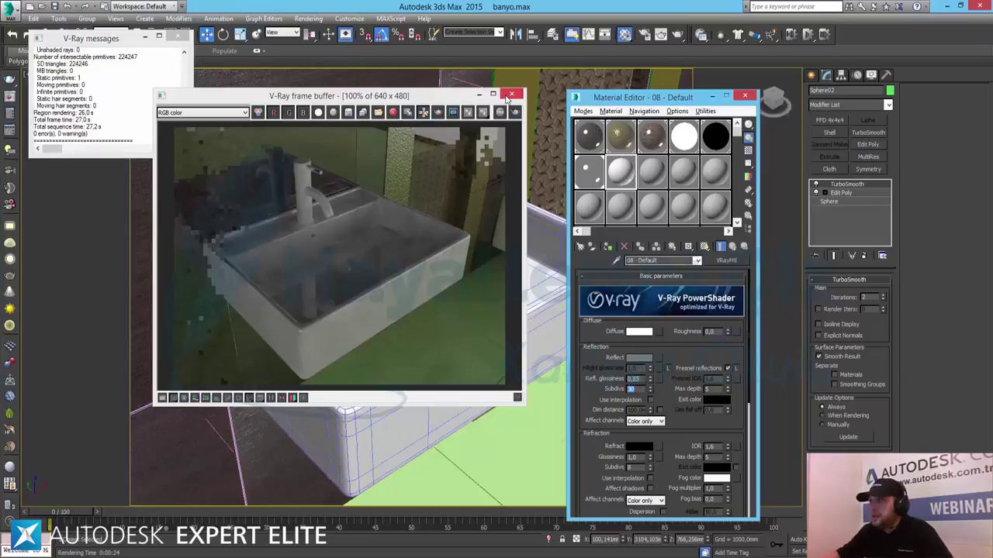
click(466, 95)
- Select floor pieces near the sink and assign them the new white material
drag(692, 98, 836, 85)
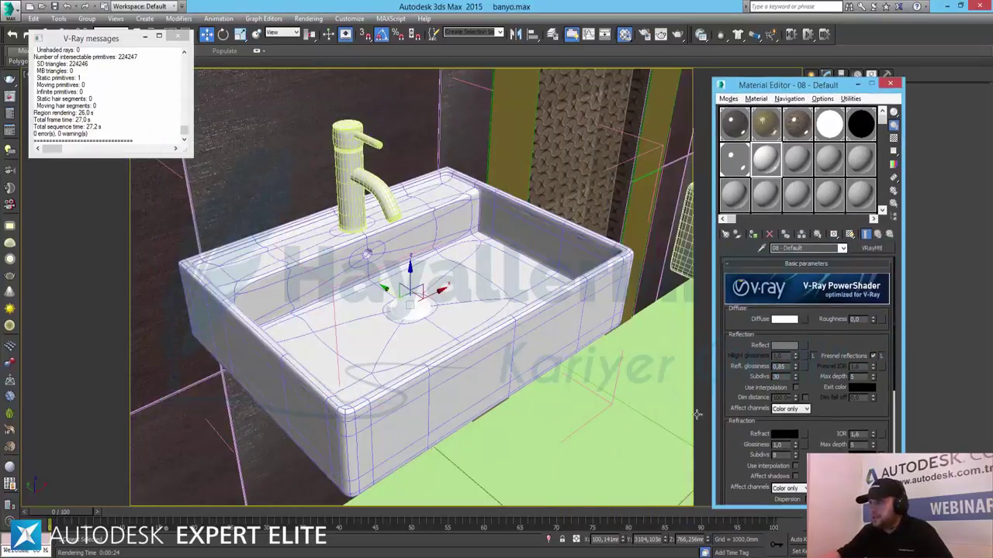
click(661, 390)
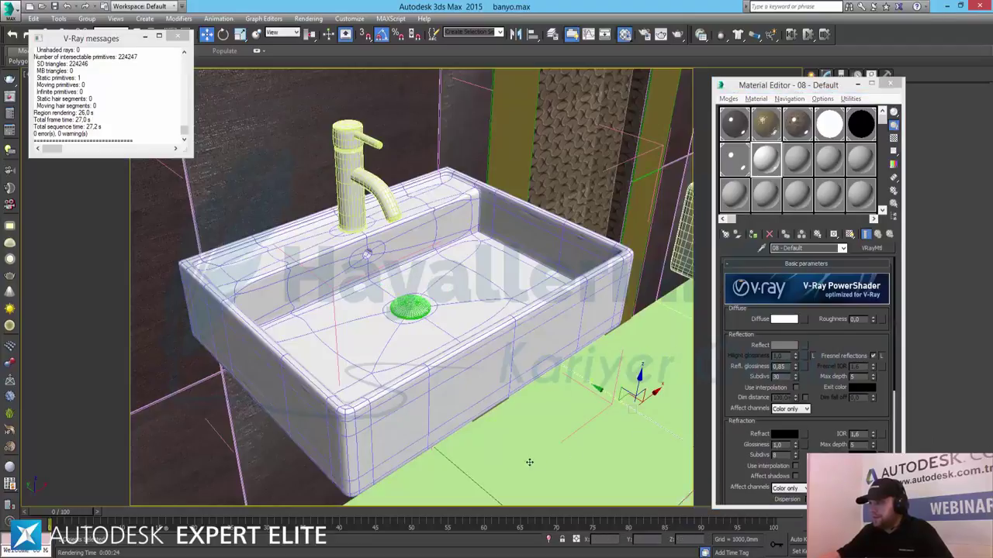
drag(637, 433, 504, 488)
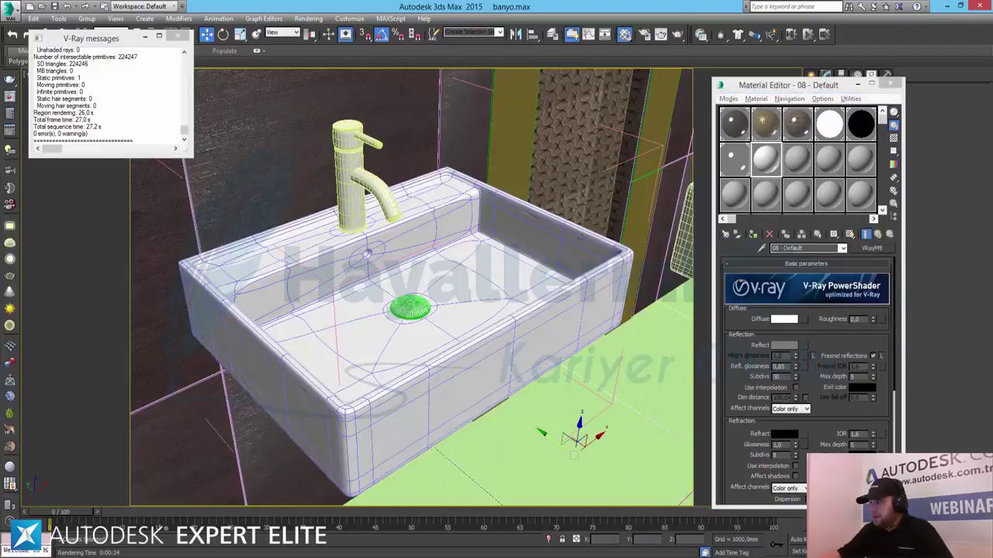
drag(636, 364, 636, 444)
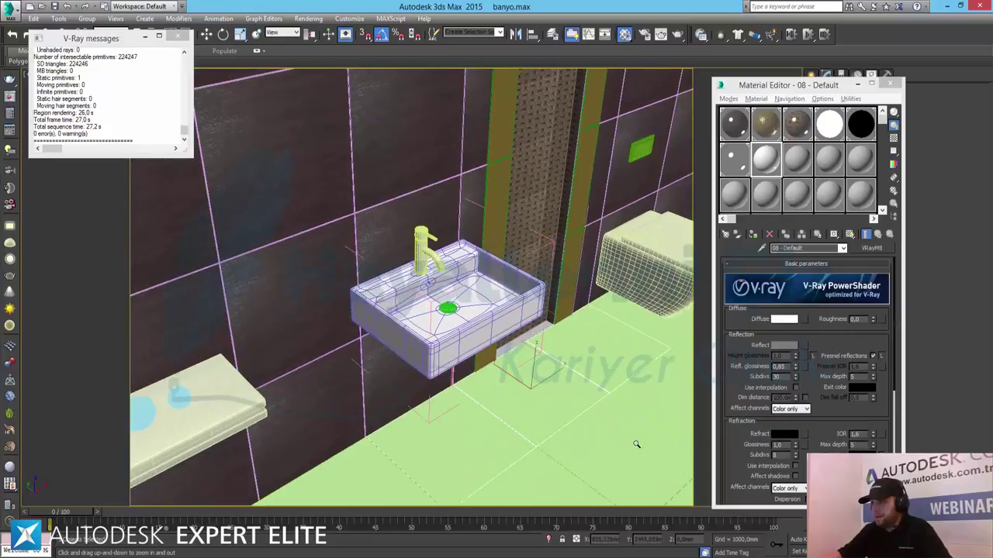
middle_drag(636, 445, 532, 255)
scroll(532, 255, up, 3)
scroll(532, 255, down, 2)
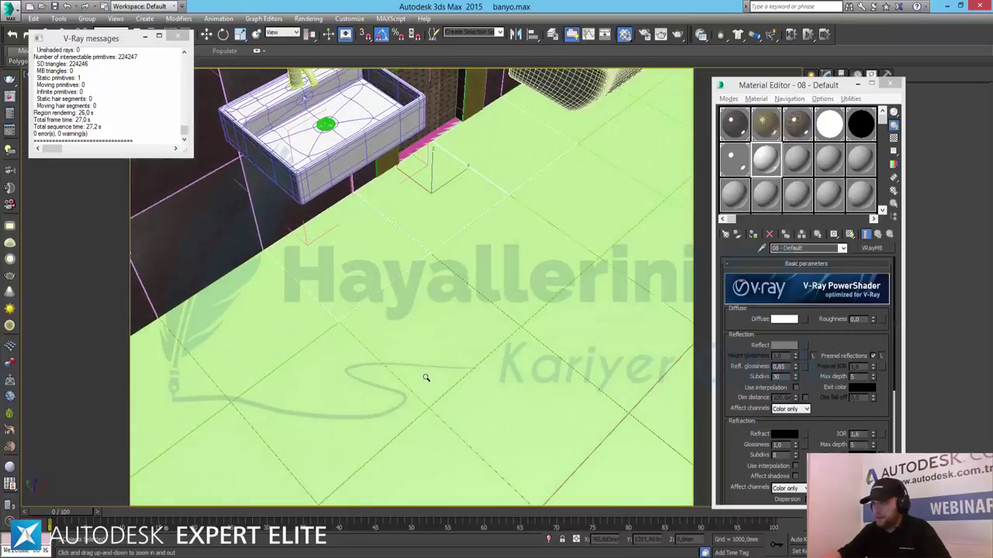
key(w)
click(186, 380)
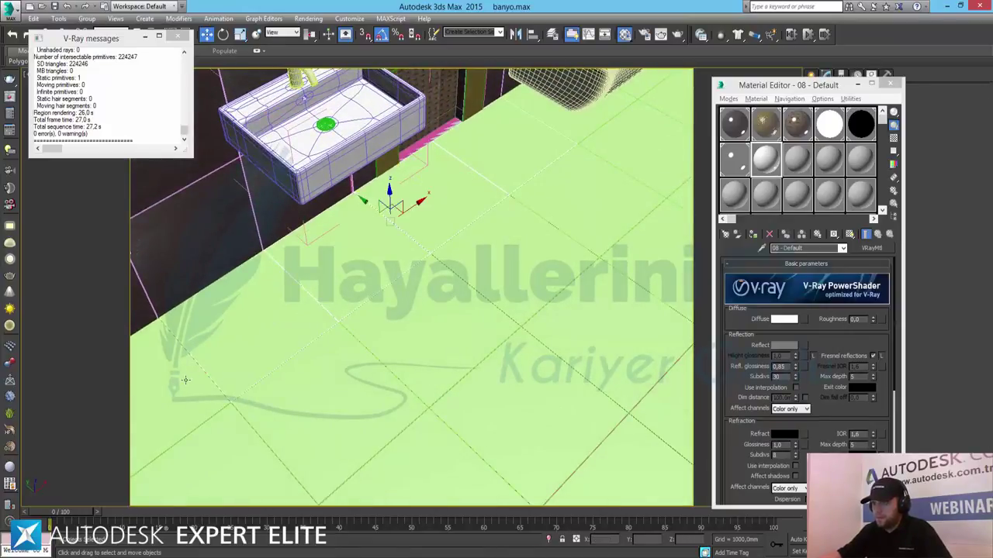
mouse_move(185, 380)
mouse_down()
mouse_move(581, 236)
mouse_move(643, 127)
mouse_move(620, 106)
mouse_move(636, 278)
mouse_move(561, 359)
mouse_move(463, 437)
mouse_move(600, 472)
mouse_move(812, 288)
mouse_up()
click(756, 235)
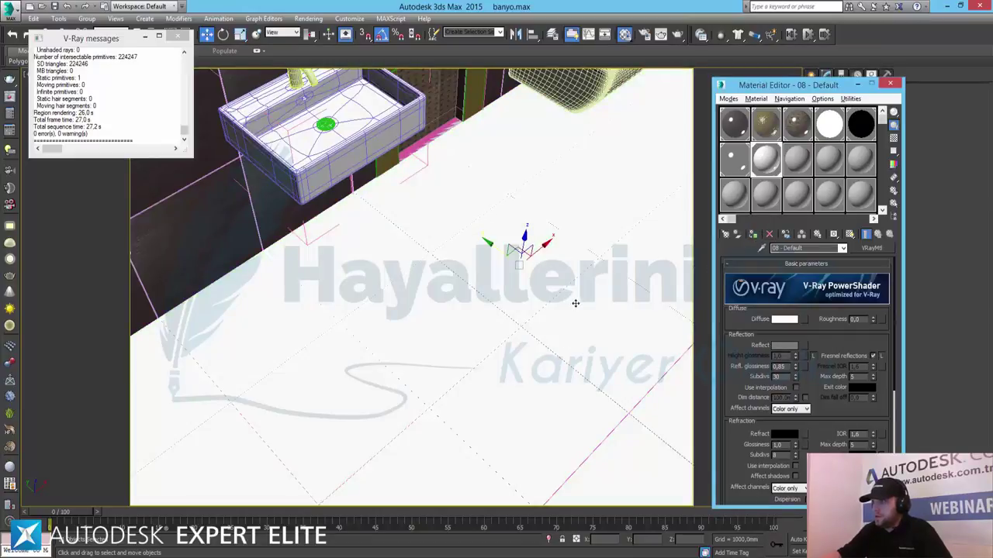
- Pan across the floor, selecting further green floor pieces
mouse_move(577, 300)
middle_down()
mouse_move(341, 336)
mouse_move(304, 373)
middle_up()
click(470, 95)
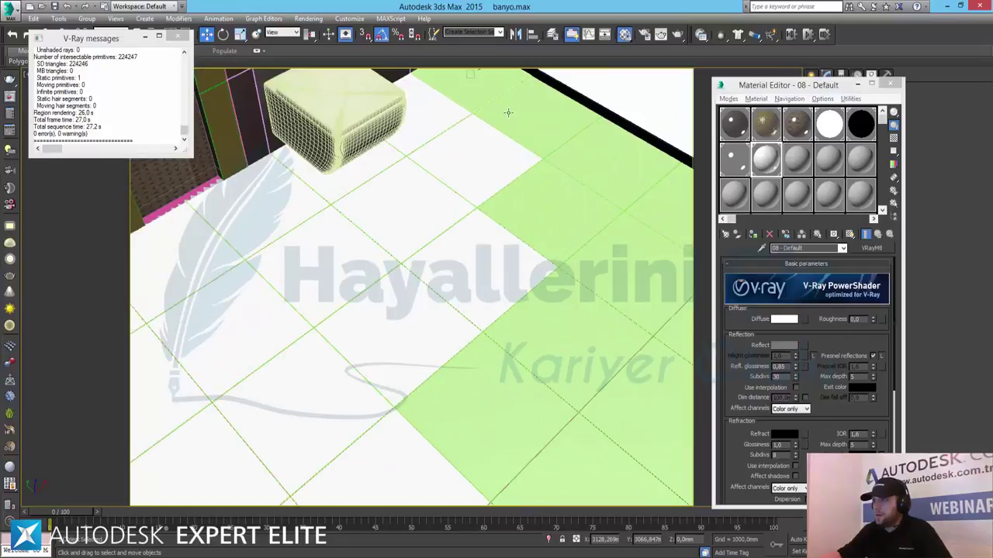
mouse_move(562, 209)
mouse_down()
mouse_move(566, 475)
mouse_move(626, 428)
mouse_move(737, 264)
mouse_up()
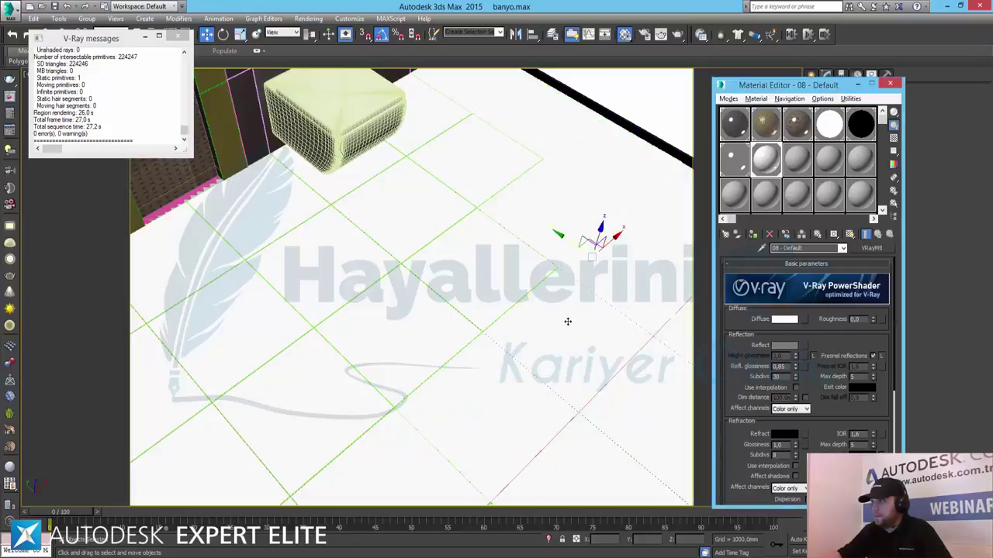
middle_drag(505, 295, 383, 205)
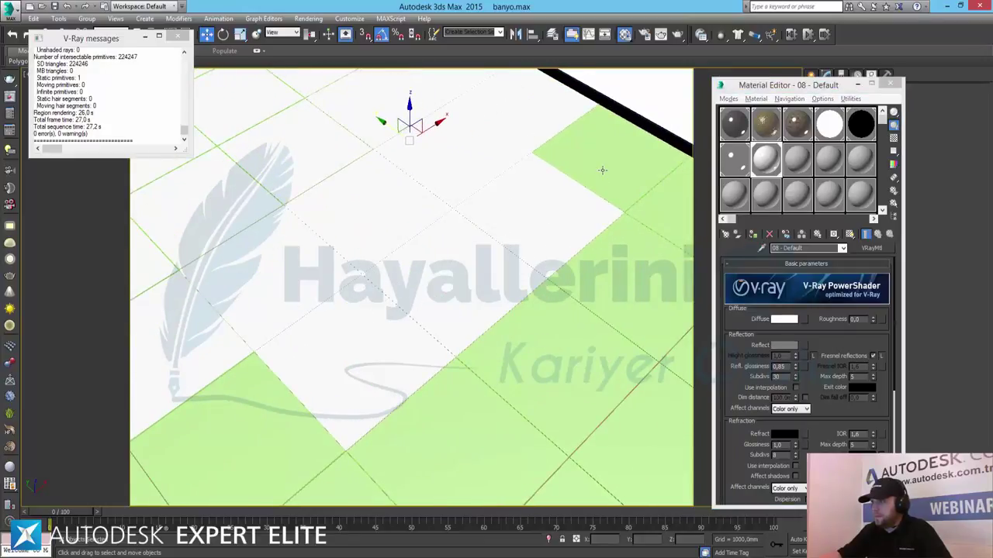
drag(601, 169, 613, 256)
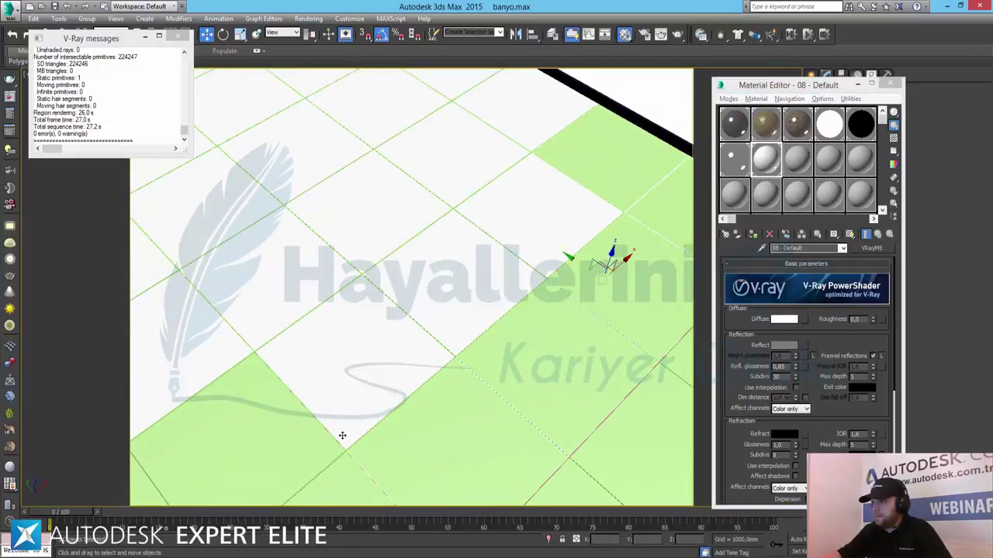
drag(342, 436, 211, 465)
mouse_move(143, 499)
mouse_down()
mouse_move(668, 376)
mouse_move(676, 360)
mouse_up()
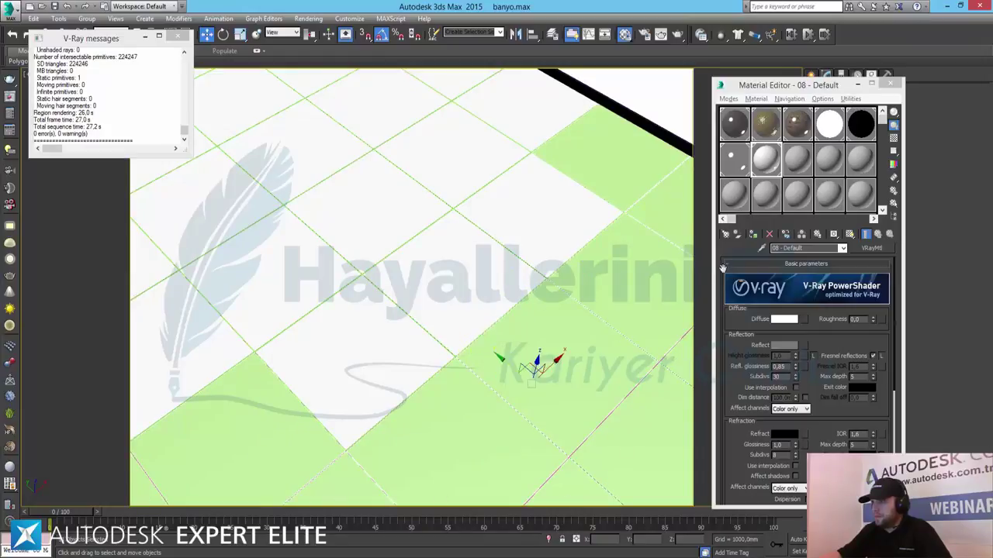
middle_drag(587, 426, 404, 295)
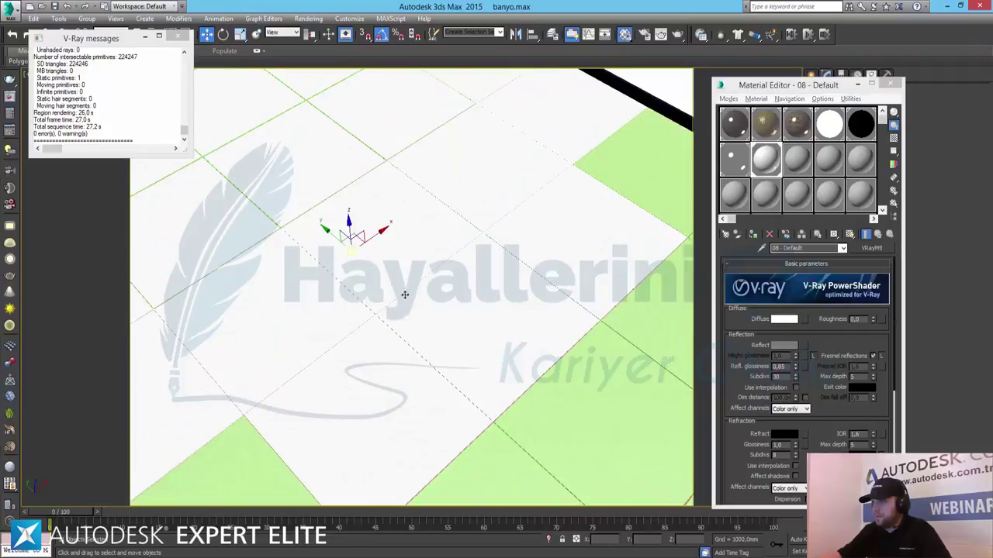
mouse_move(652, 190)
mouse_down()
mouse_move(599, 410)
mouse_move(661, 318)
mouse_move(722, 275)
mouse_up()
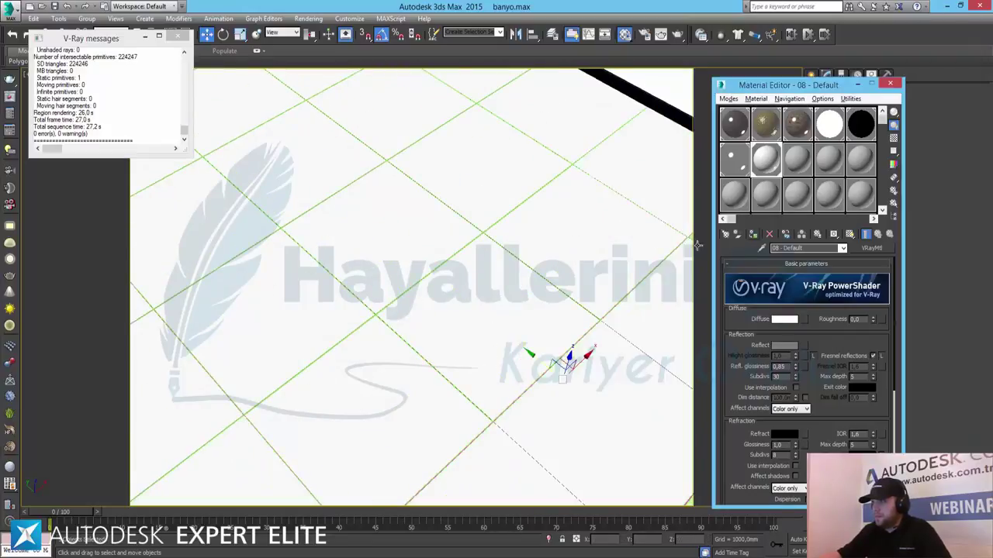
key(super)
key(super)
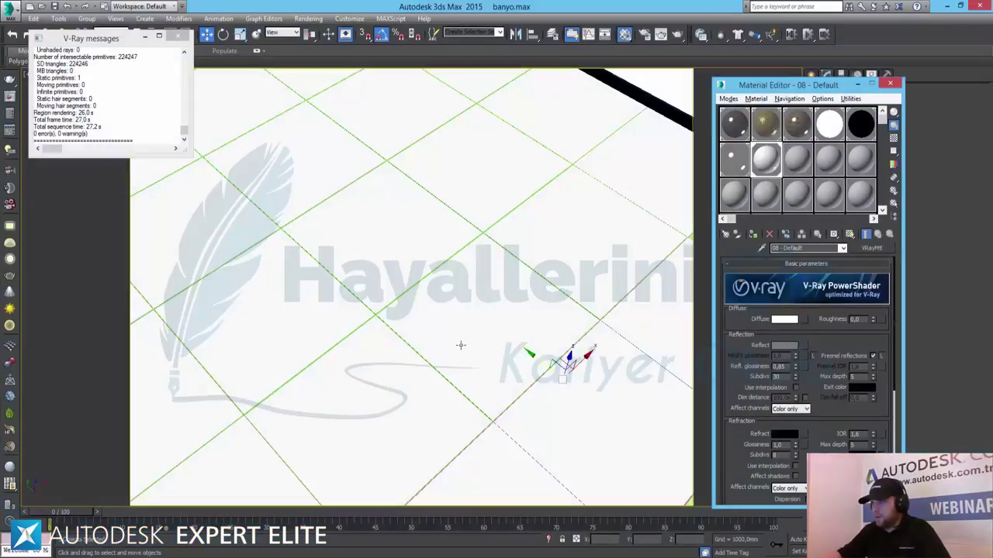
- Select the remaining green floor toward the back wall and apply the white material
mouse_move(456, 338)
alt+middle_down()
mouse_move(487, 326)
mouse_move(474, 327)
alt+middle_up()
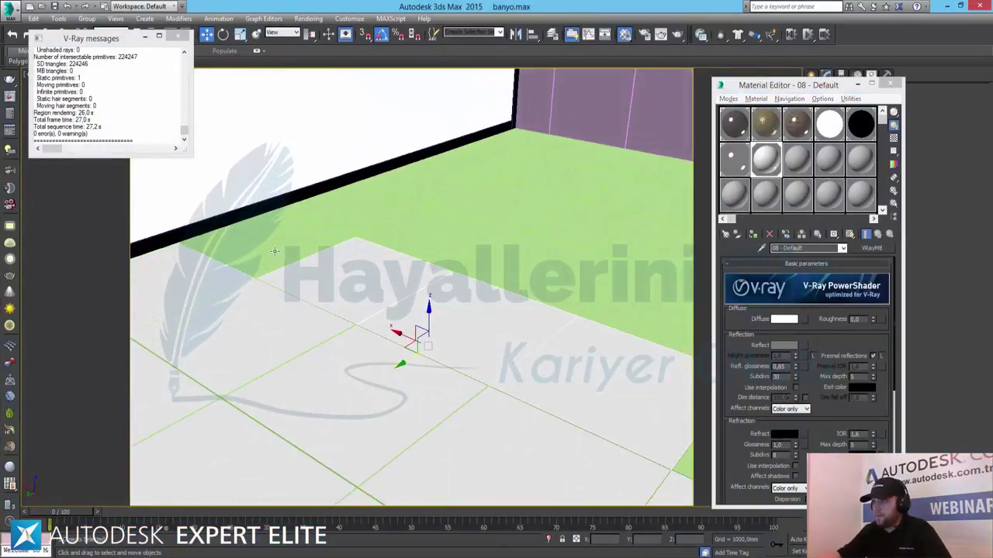
mouse_move(419, 335)
mouse_down()
mouse_move(256, 225)
mouse_move(333, 213)
mouse_move(392, 227)
mouse_up()
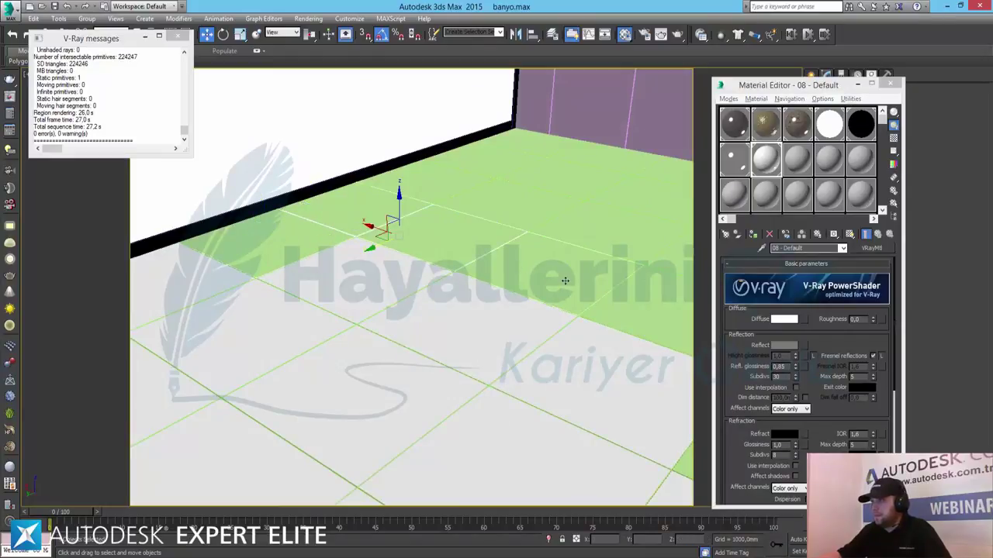
mouse_move(629, 304)
mouse_down()
mouse_move(655, 182)
mouse_move(591, 150)
mouse_move(359, 205)
mouse_up()
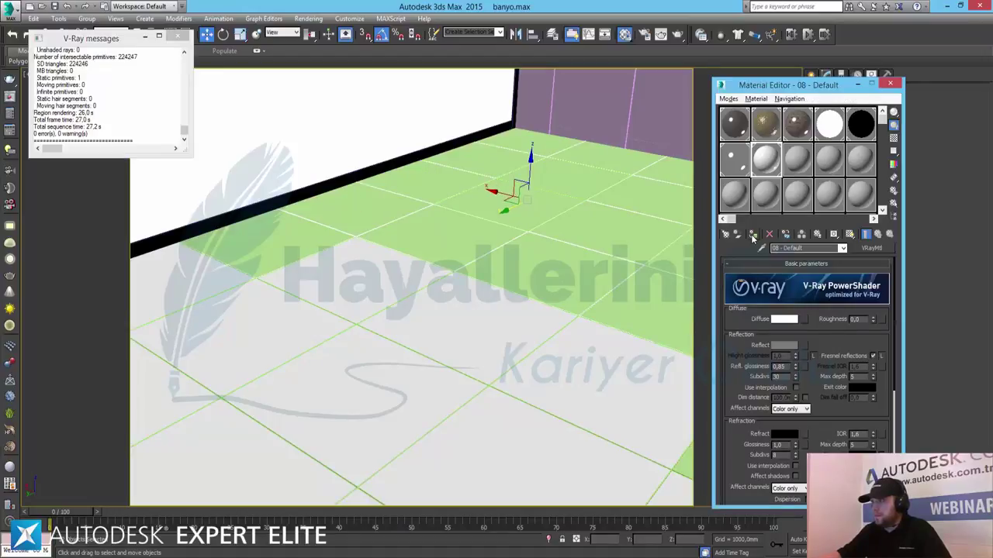
drag(588, 183, 724, 248)
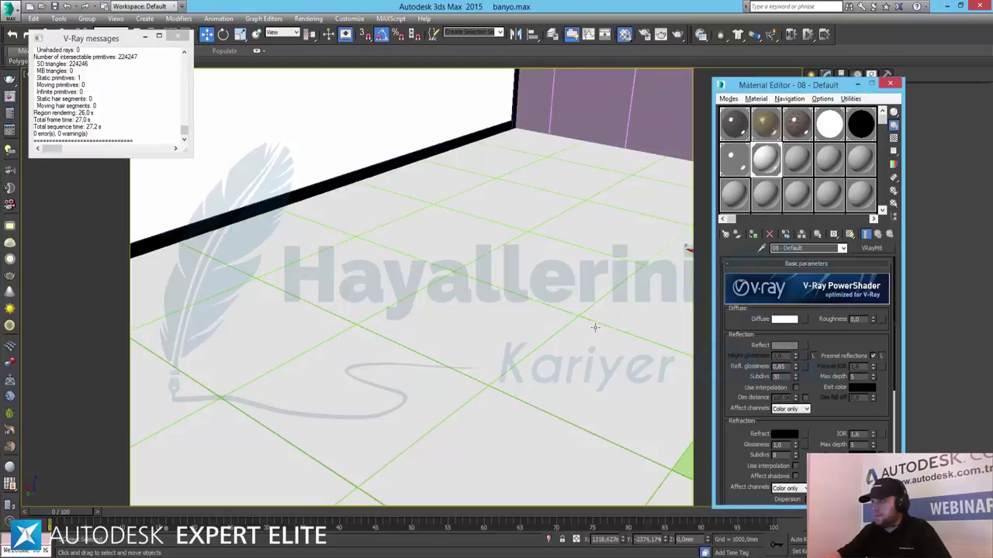
middle_drag(441, 266, 301, 219)
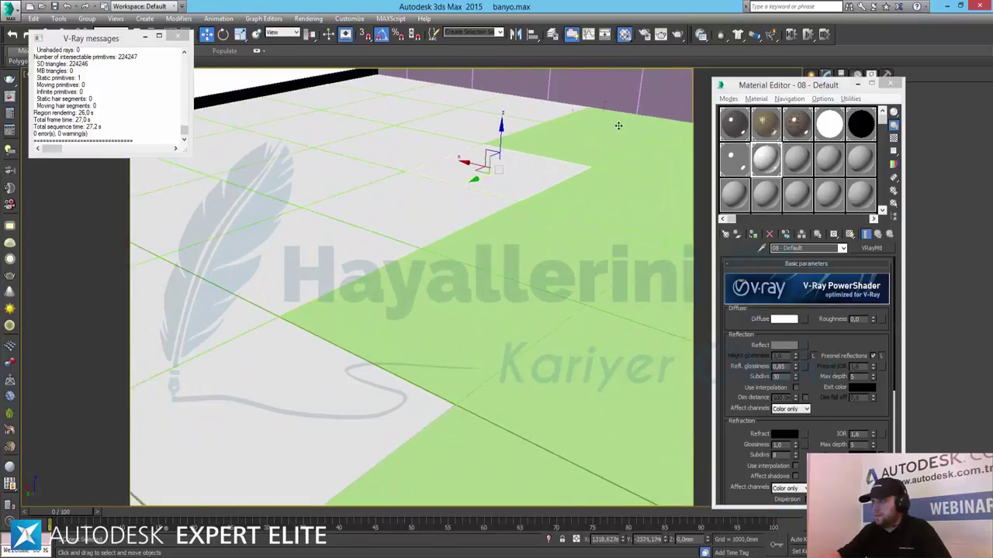
mouse_move(618, 125)
mouse_down()
mouse_move(583, 145)
mouse_move(643, 154)
mouse_move(653, 169)
mouse_move(612, 234)
mouse_up()
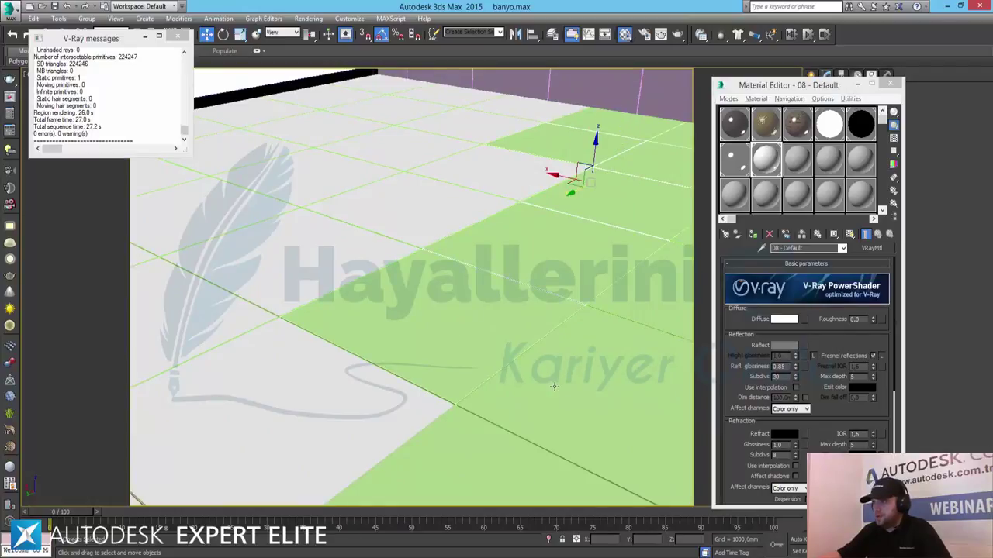
drag(485, 459, 704, 243)
click(752, 233)
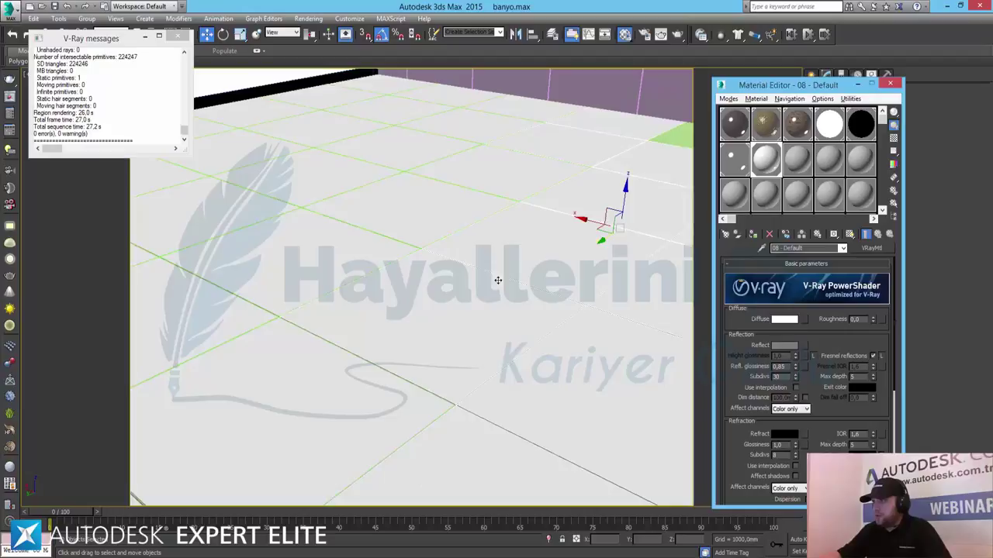
- Deselect everything, then select the green floor tiles beside the door
click(687, 139)
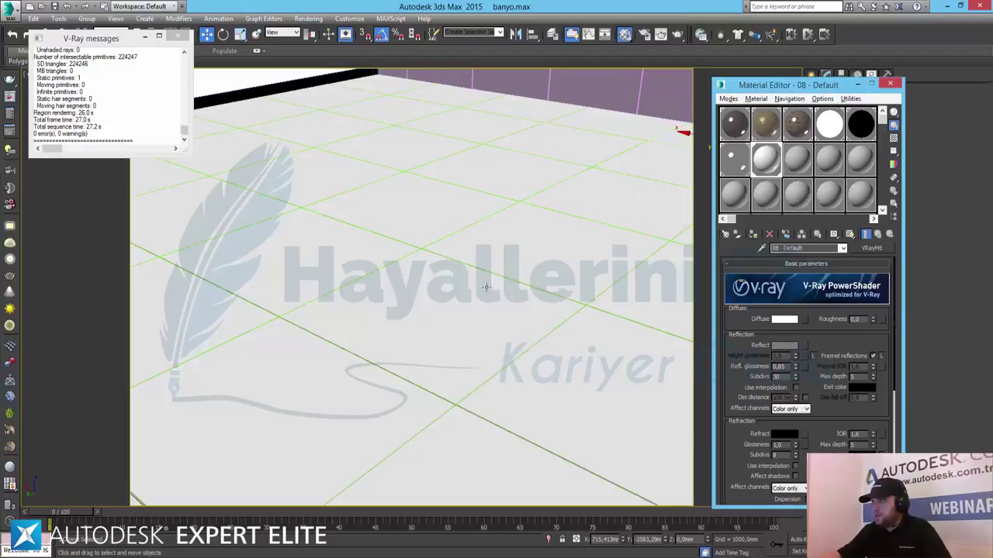
mouse_move(476, 290)
alt+middle_down()
mouse_move(512, 296)
mouse_move(63, 340)
alt+middle_up()
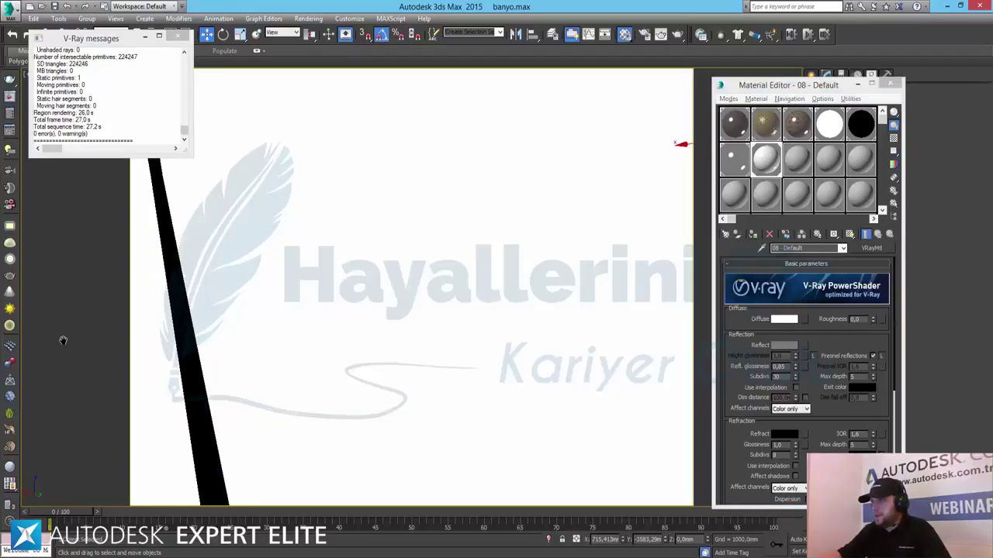
scroll(441, 284, down, 3)
scroll(419, 308, up, 2)
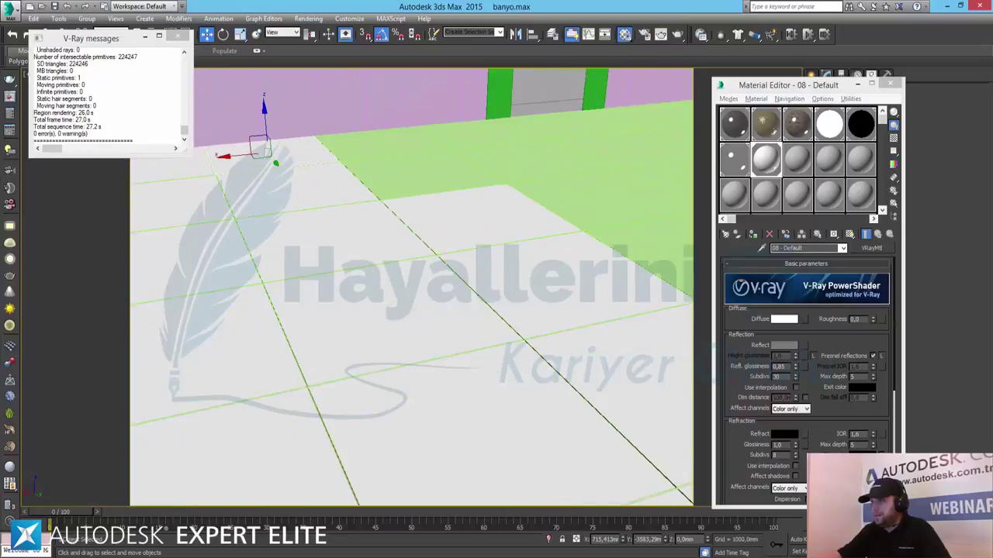
mouse_move(587, 252)
alt+middle_down()
mouse_move(394, 275)
mouse_move(290, 181)
alt+middle_up()
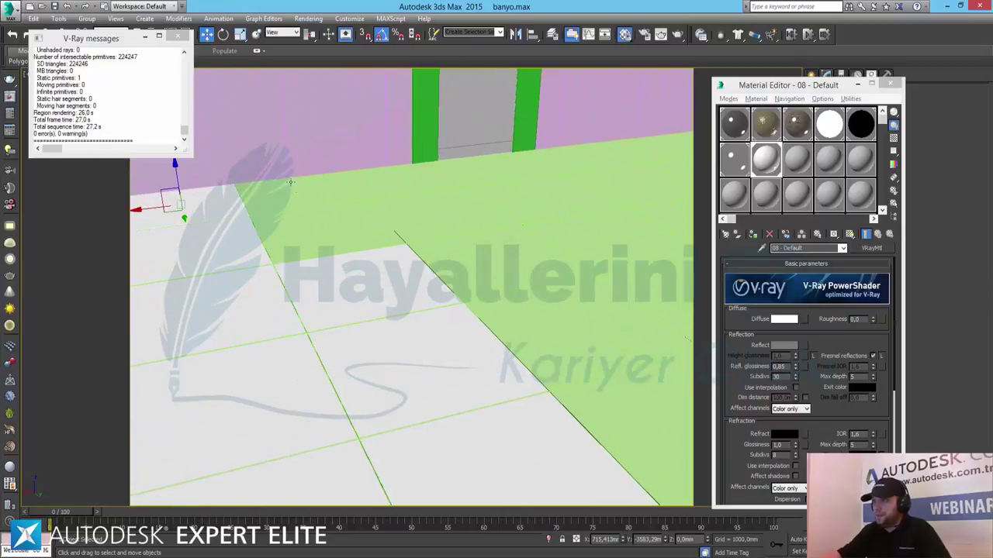
mouse_move(288, 184)
mouse_down()
mouse_move(495, 266)
mouse_move(601, 245)
mouse_move(659, 155)
mouse_move(678, 220)
mouse_move(683, 330)
mouse_up()
- Select the green floor tiles in front and by the right wall and assign the white floor material
mouse_move(650, 353)
middle_down()
mouse_move(411, 354)
mouse_move(526, 249)
middle_up()
mouse_move(570, 133)
mouse_down()
mouse_move(616, 155)
mouse_move(607, 169)
mouse_move(682, 194)
mouse_move(652, 204)
mouse_up()
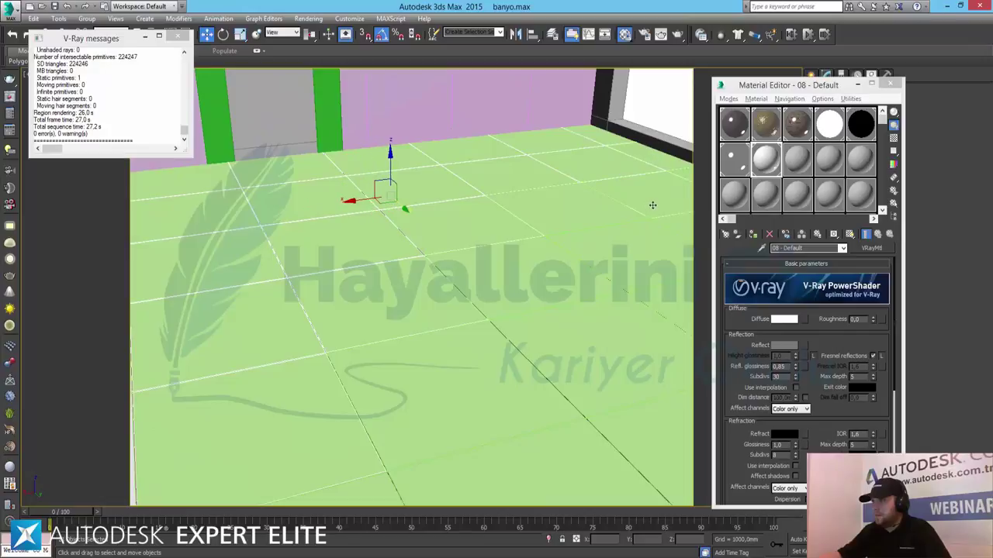
drag(583, 223, 543, 313)
drag(450, 326, 494, 390)
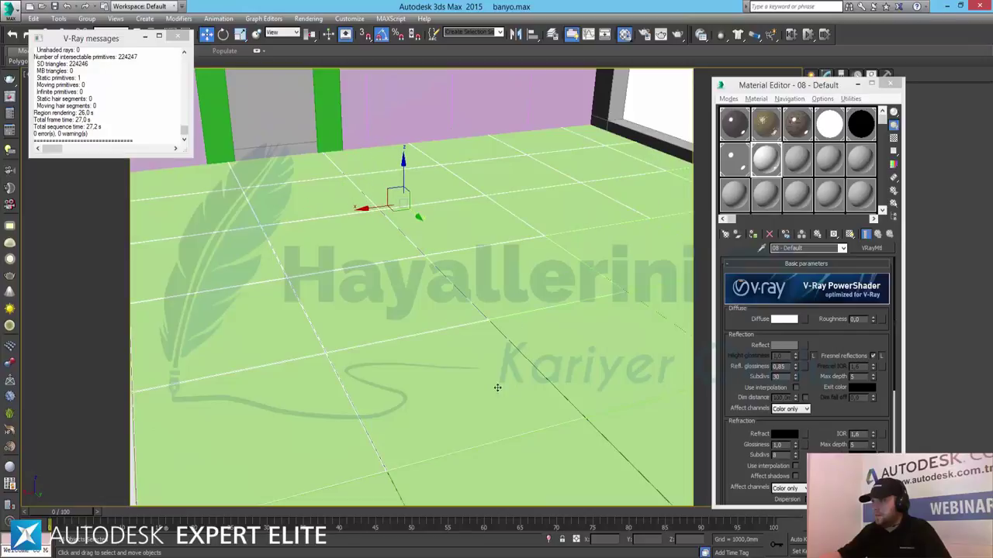
drag(443, 310, 601, 345)
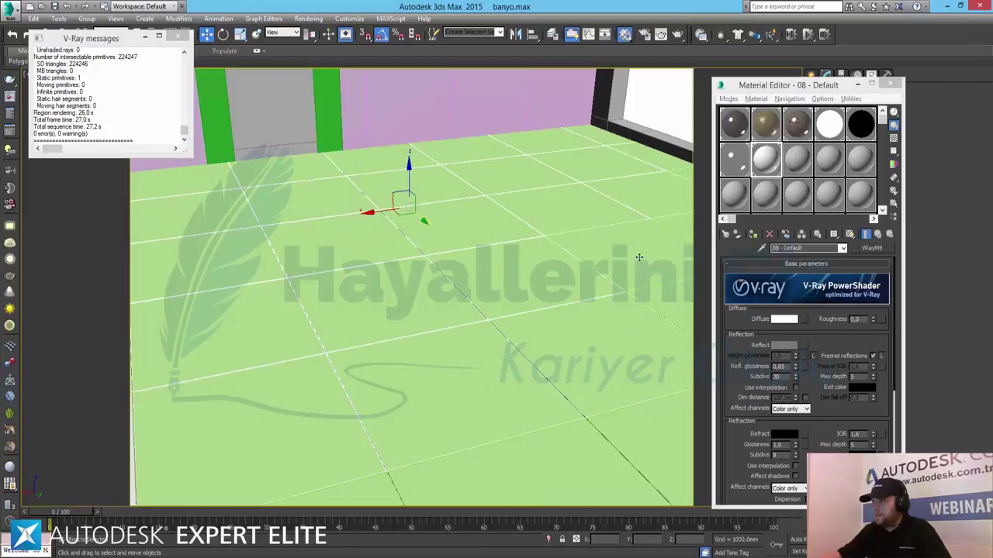
drag(639, 257, 607, 276)
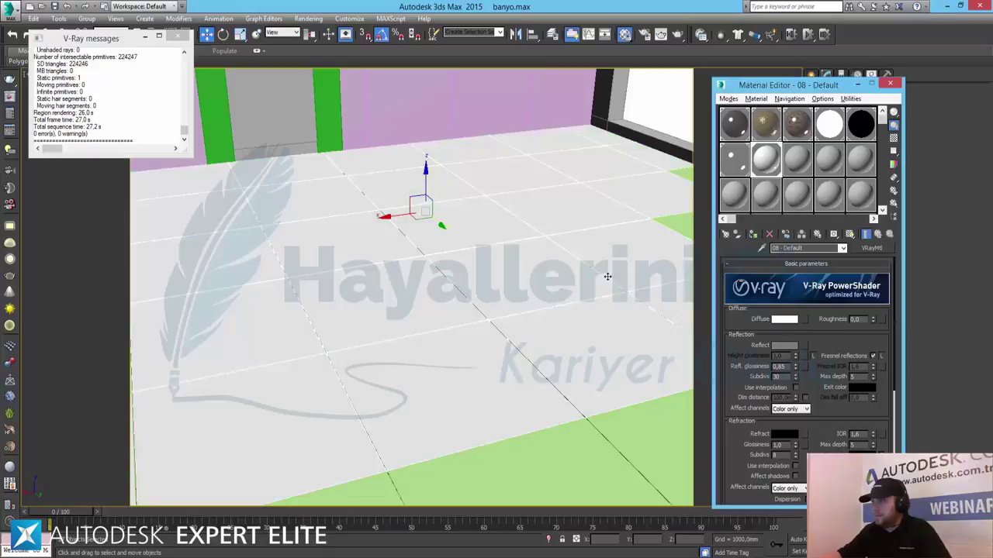
middle_drag(607, 276, 524, 225)
mouse_move(582, 184)
mouse_down()
mouse_move(683, 330)
mouse_move(325, 462)
mouse_up()
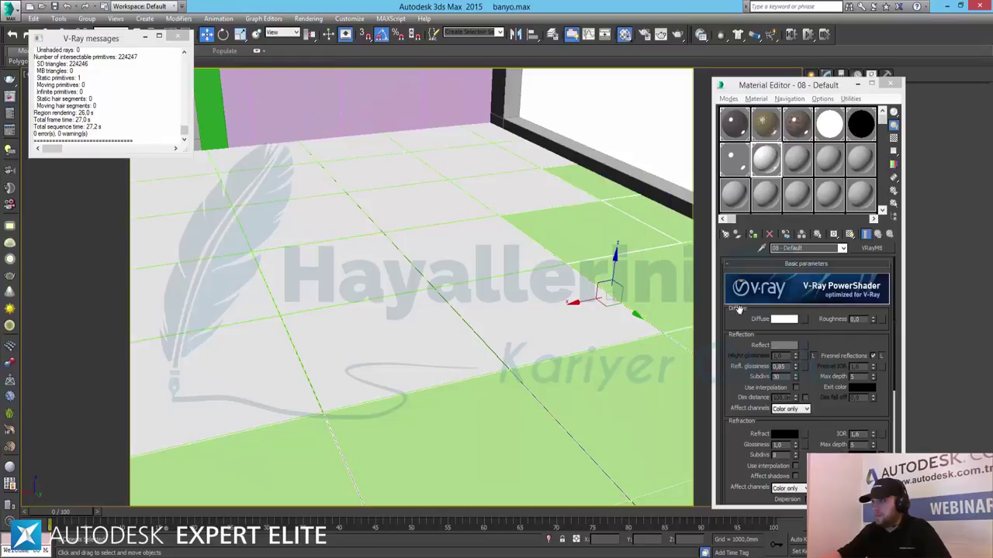
click(753, 235)
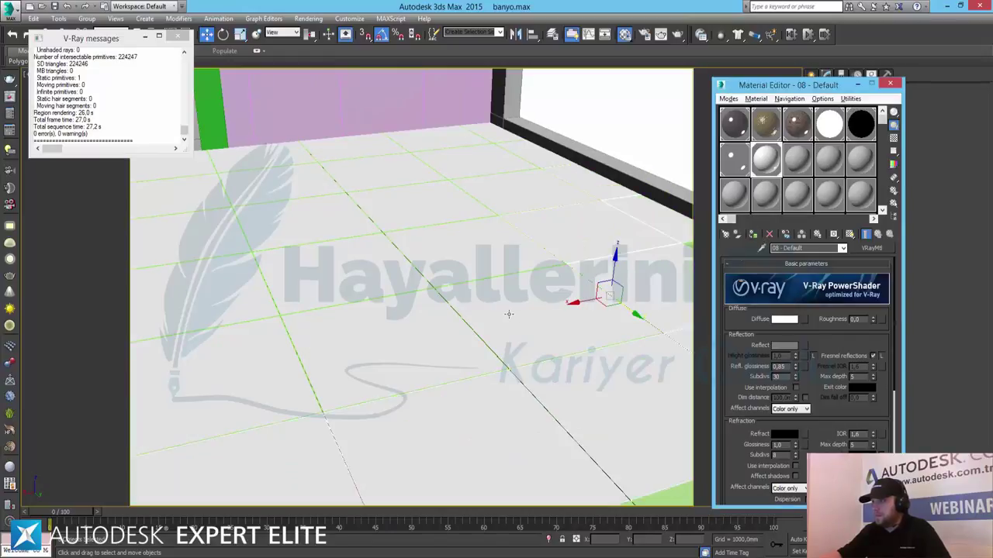
- Select the green tiles along the back wall and far corner and apply the white floor material
mouse_move(509, 314)
alt+middle_down()
mouse_move(575, 314)
mouse_move(330, 313)
alt+middle_up()
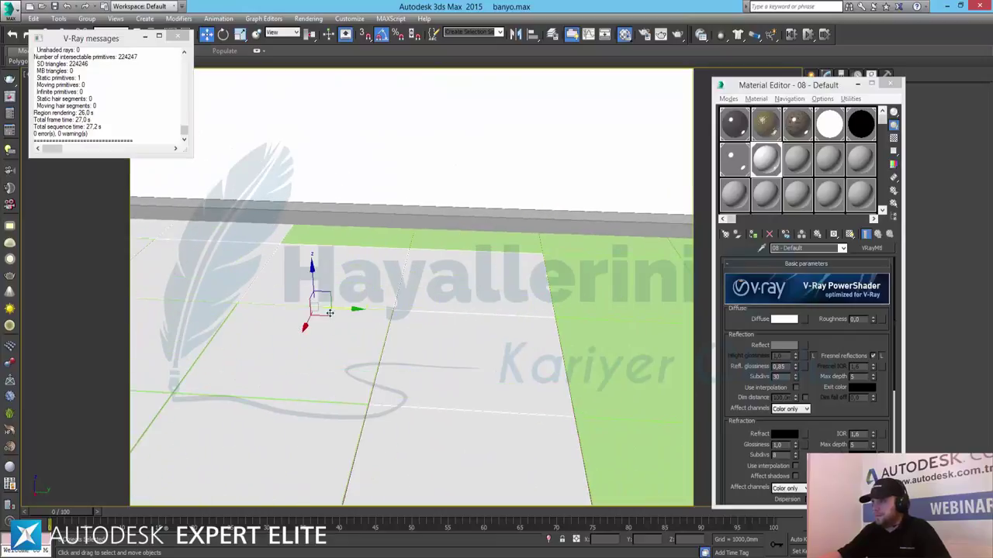
mouse_move(364, 234)
mouse_down()
mouse_move(603, 295)
mouse_move(585, 379)
mouse_up()
mouse_move(447, 367)
alt+middle_down()
mouse_move(594, 359)
mouse_move(178, 370)
mouse_move(354, 234)
alt+middle_up()
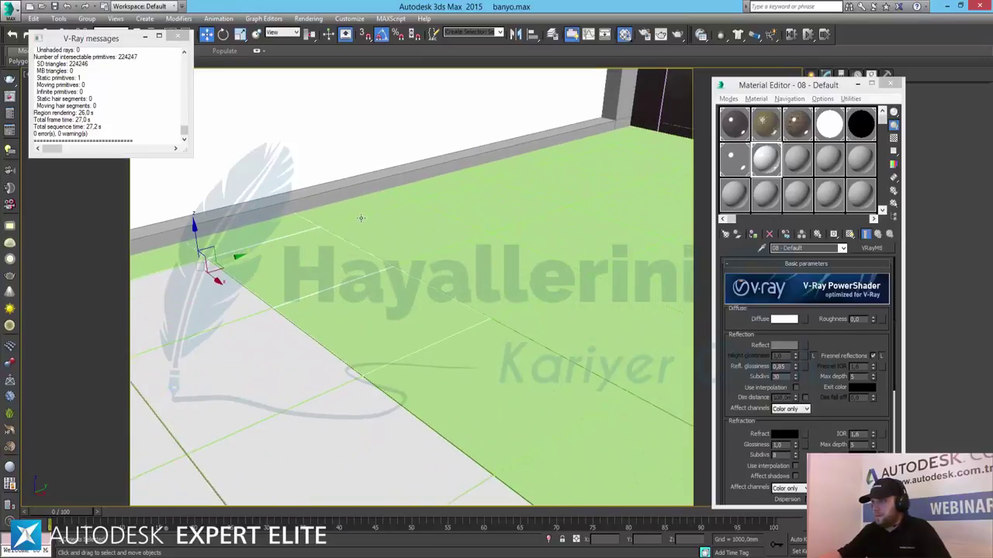
drag(361, 218, 446, 253)
mouse_move(353, 209)
mouse_down()
mouse_move(454, 193)
mouse_move(487, 203)
mouse_move(480, 181)
mouse_move(544, 173)
mouse_move(648, 212)
mouse_move(558, 249)
mouse_up()
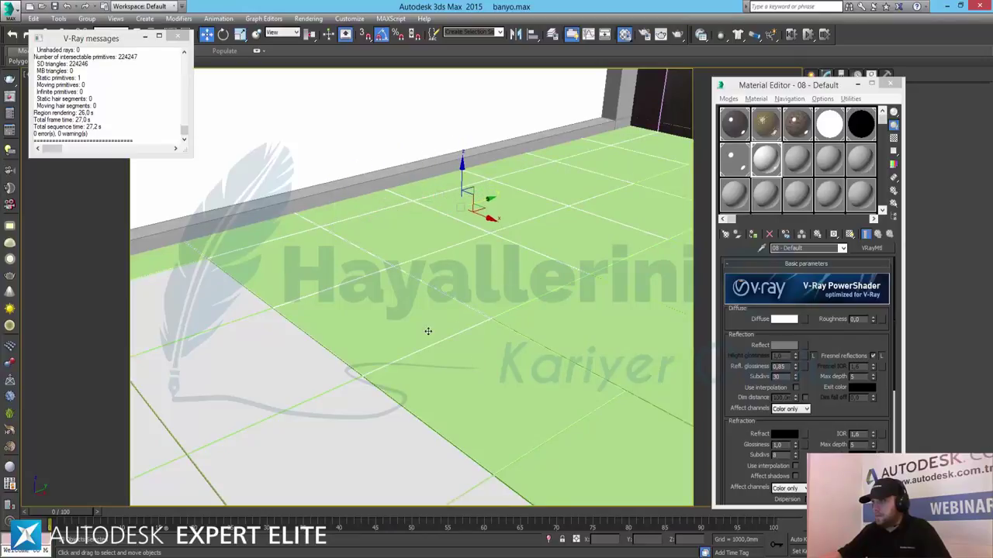
drag(556, 326, 709, 334)
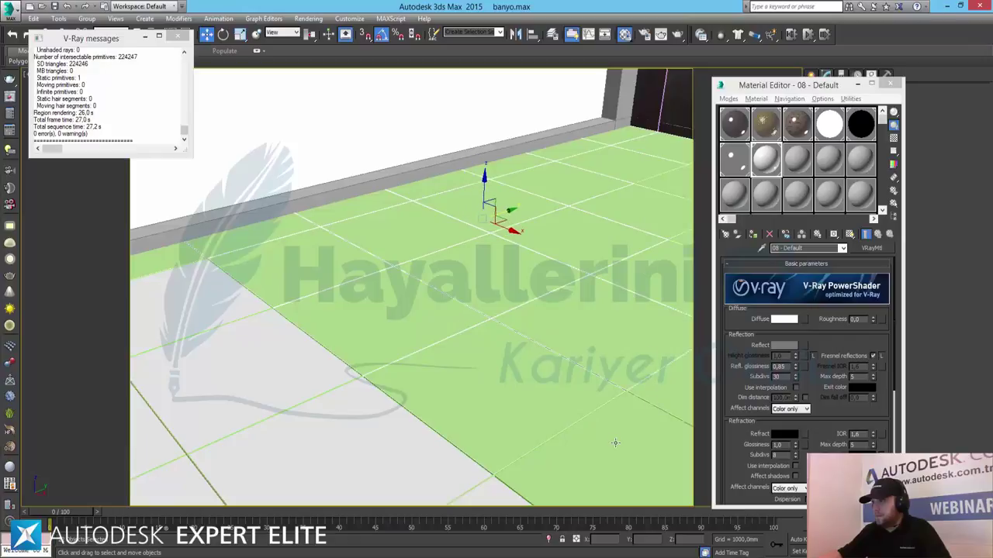
mouse_move(405, 235)
middle_down()
mouse_move(200, 231)
mouse_move(144, 240)
middle_up()
mouse_move(210, 190)
mouse_down()
mouse_move(466, 161)
mouse_move(605, 166)
mouse_move(525, 372)
mouse_move(470, 367)
mouse_up()
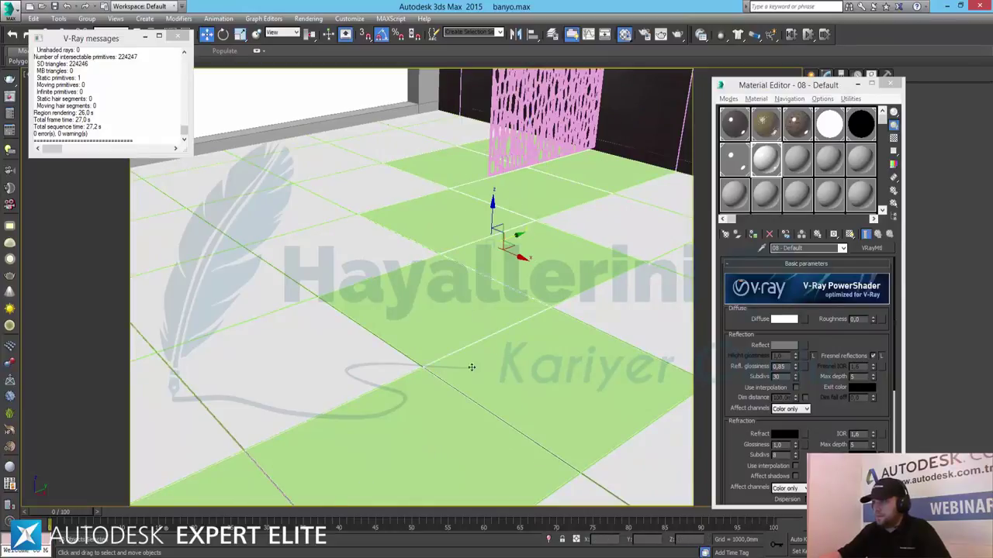
click(751, 235)
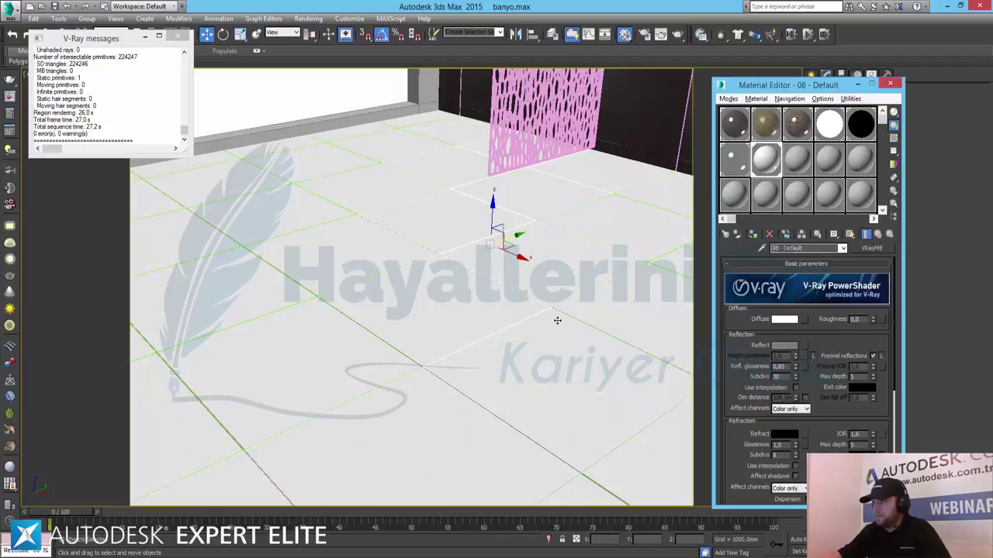
- Pick the last green floor tiles and check that the floor is white up to the sink wall
mouse_move(556, 320)
alt+middle_down()
mouse_move(166, 301)
mouse_move(114, 285)
alt+middle_up()
click(547, 320)
click(531, 443)
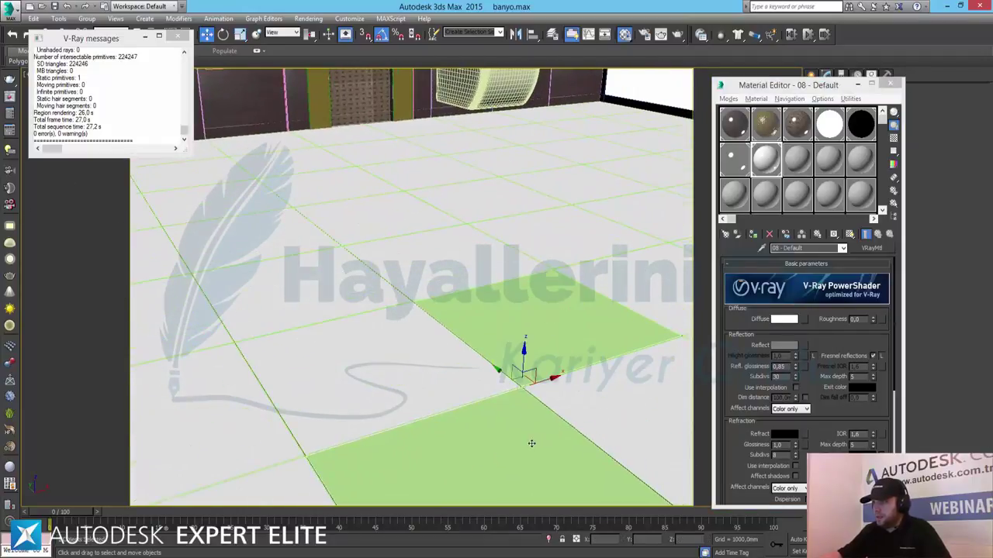
alt+middle_drag(559, 279, 401, 256)
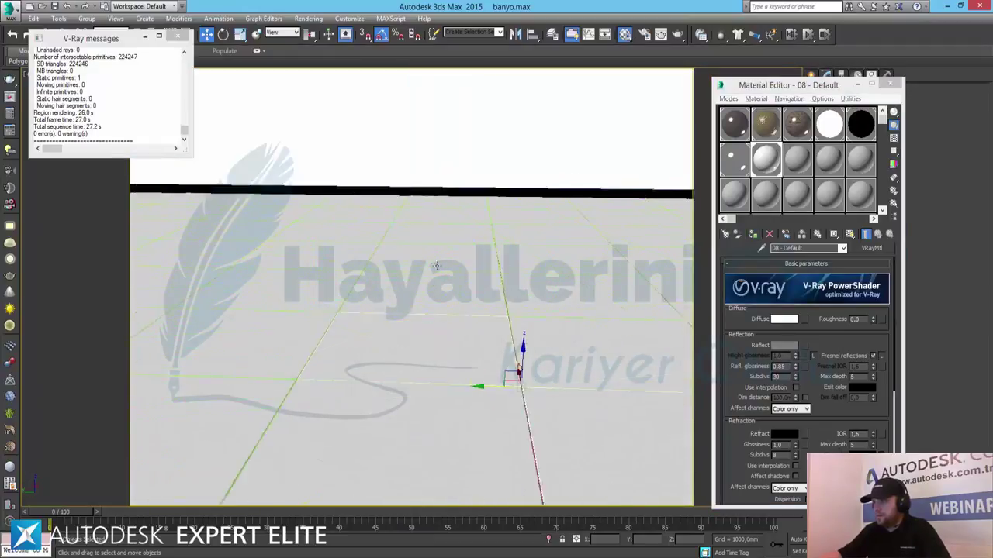
mouse_move(482, 175)
middle_down()
mouse_move(482, 306)
mouse_move(465, 284)
mouse_move(544, 292)
mouse_move(489, 293)
mouse_move(453, 251)
middle_up()
- Frame the wall-mounted sink close up and run a V-Ray test render of it
key(z)
scroll(478, 289, up, 2)
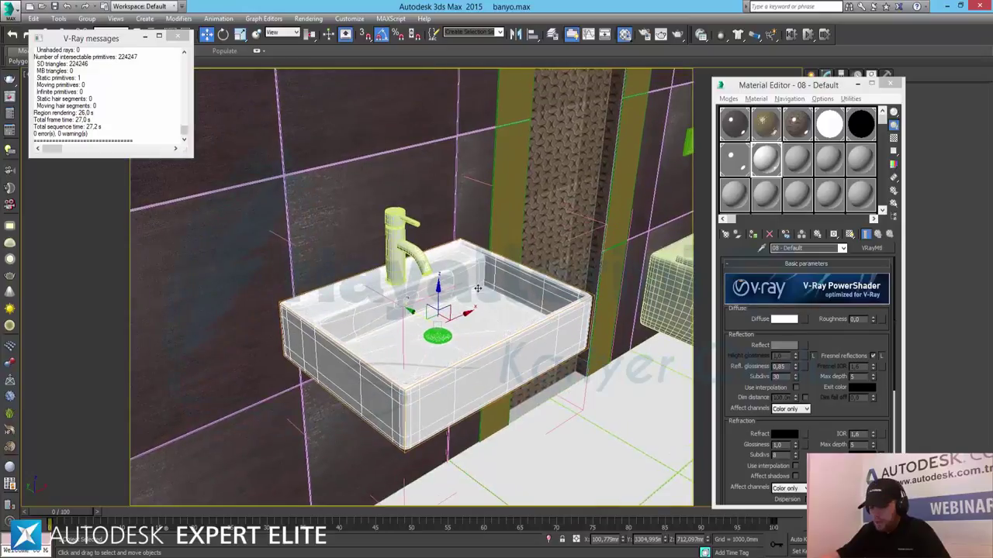
key(shift+q)
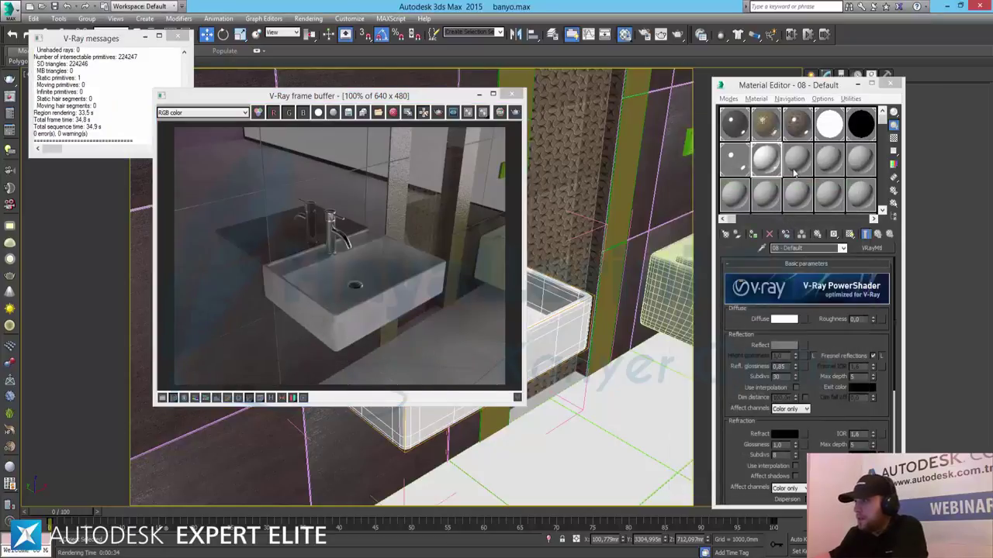
- Select the 08 - Default floor material slot and name the material 'zemin'
click(765, 161)
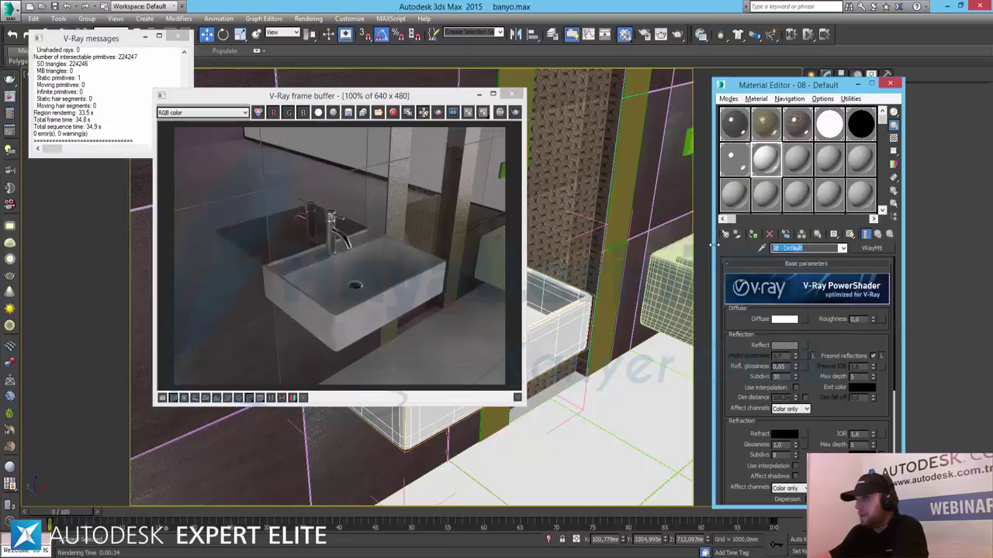
text(zemin)
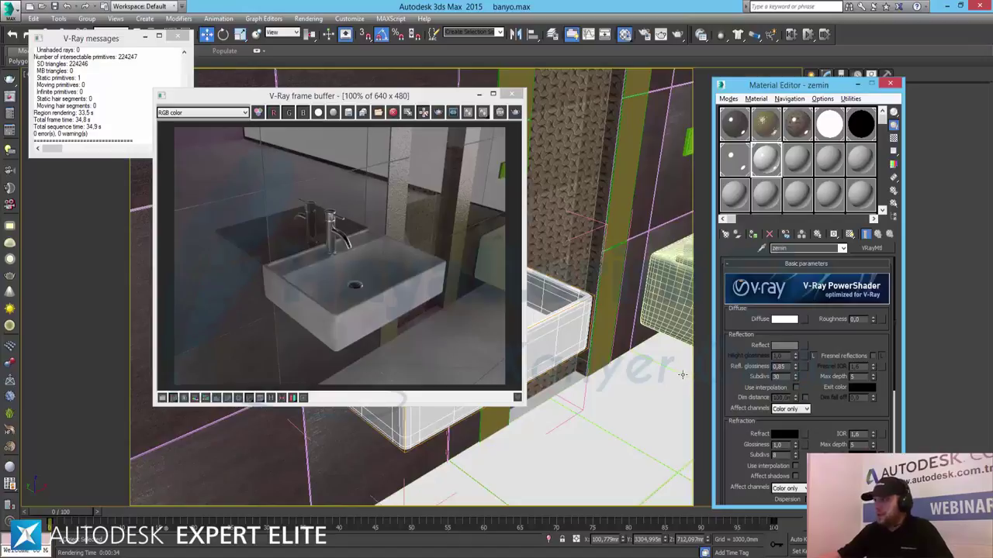
- Set saramik-1's Reflect colour to RGB 20, 20, 20 and start a test render
click(751, 120)
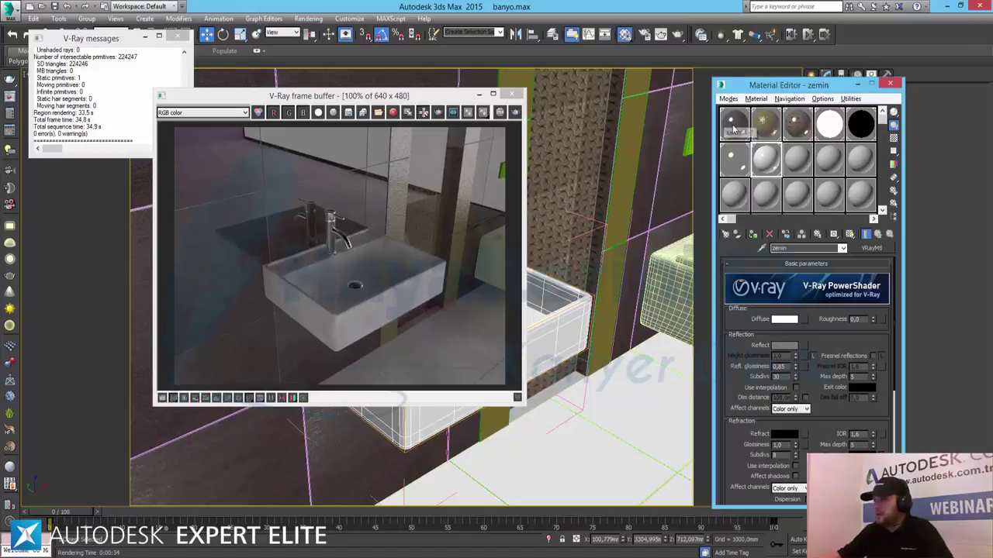
click(788, 344)
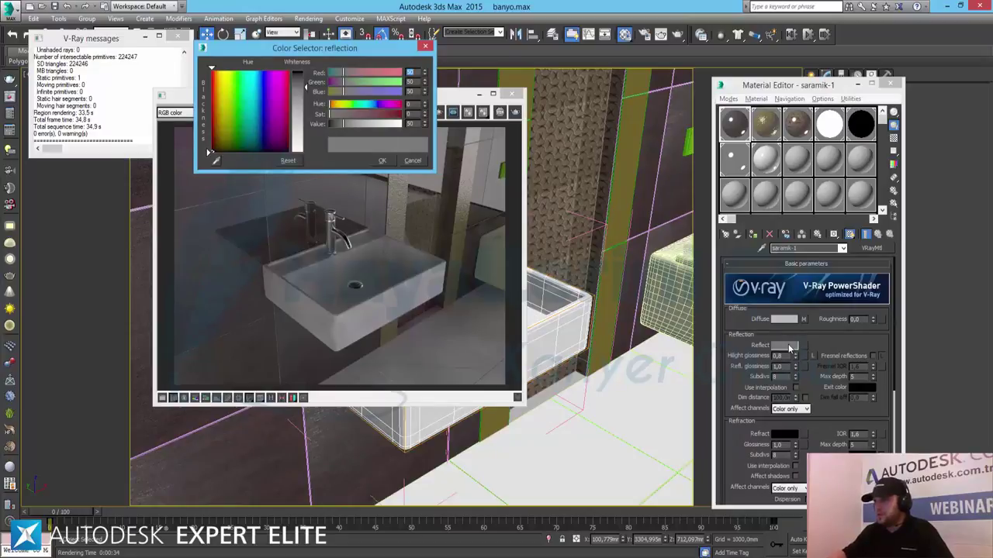
text(20)
key(Tab)
text(20)
key(Tab)
text(20)
key(Return)
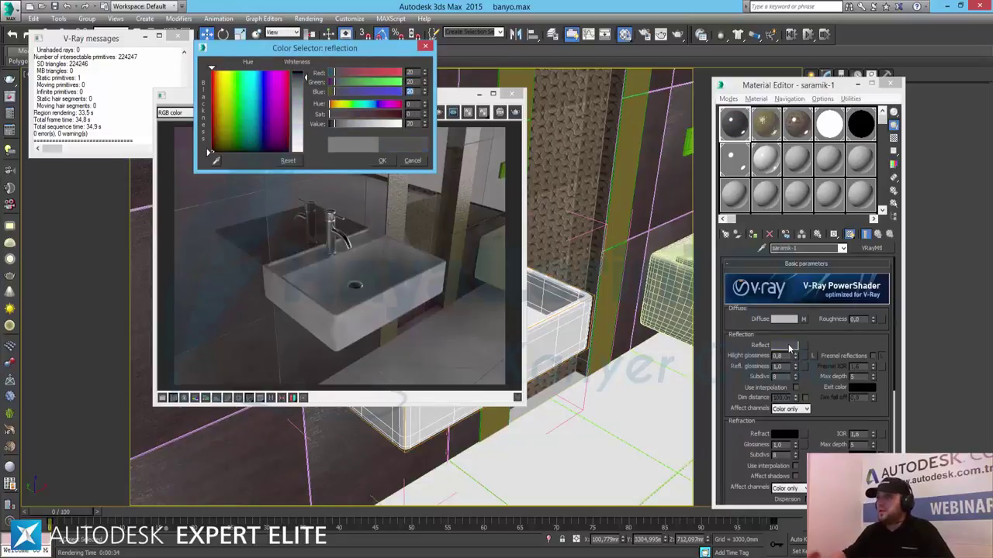
click(381, 161)
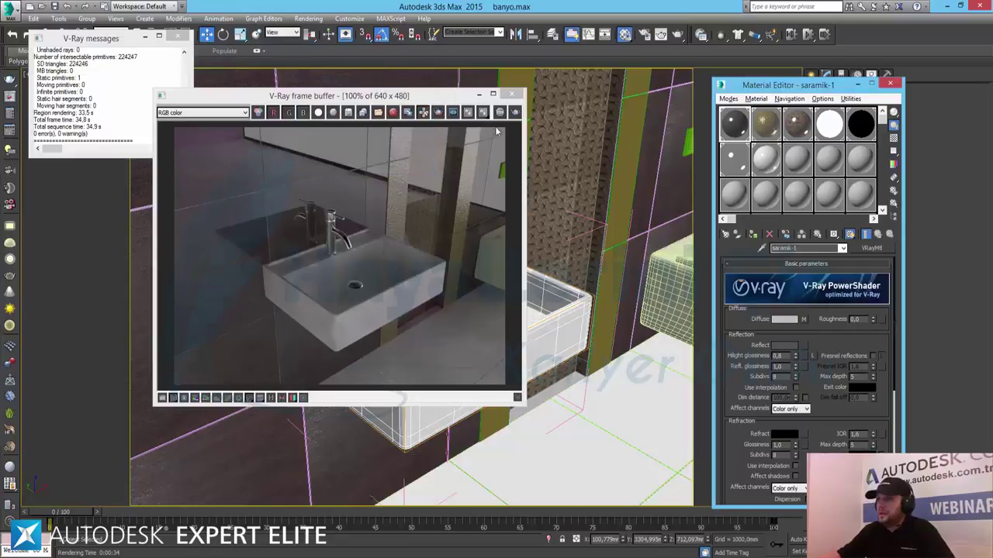
key(shift+q)
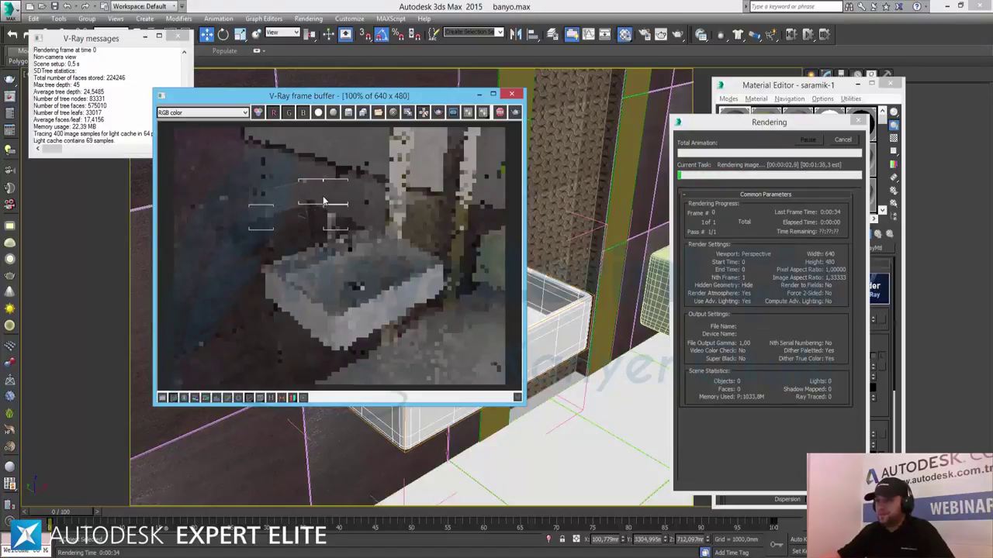
- Cancel that render, lower the Reflect colour to 10 grey, and render again
click(843, 140)
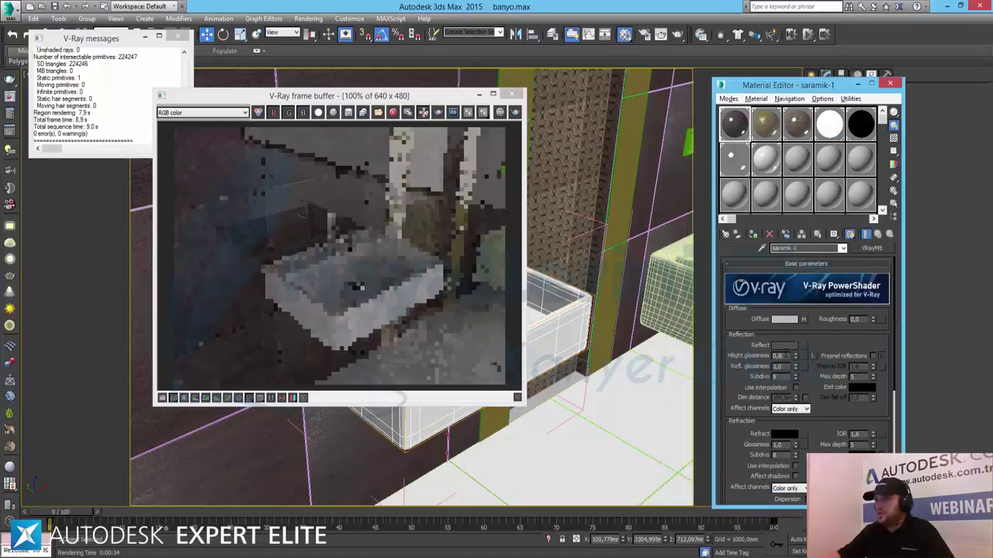
click(782, 347)
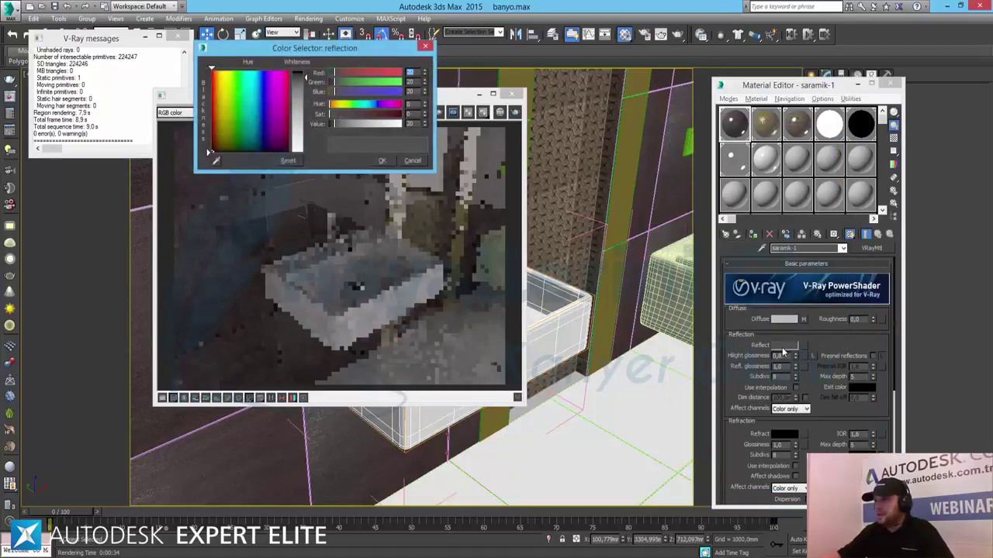
text(10)
key(Tab)
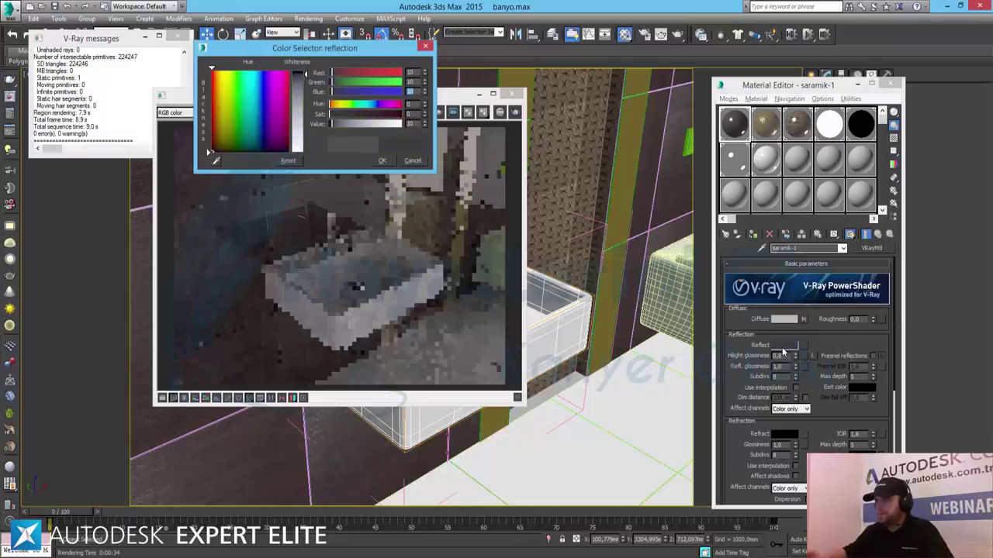
click(383, 161)
click(515, 112)
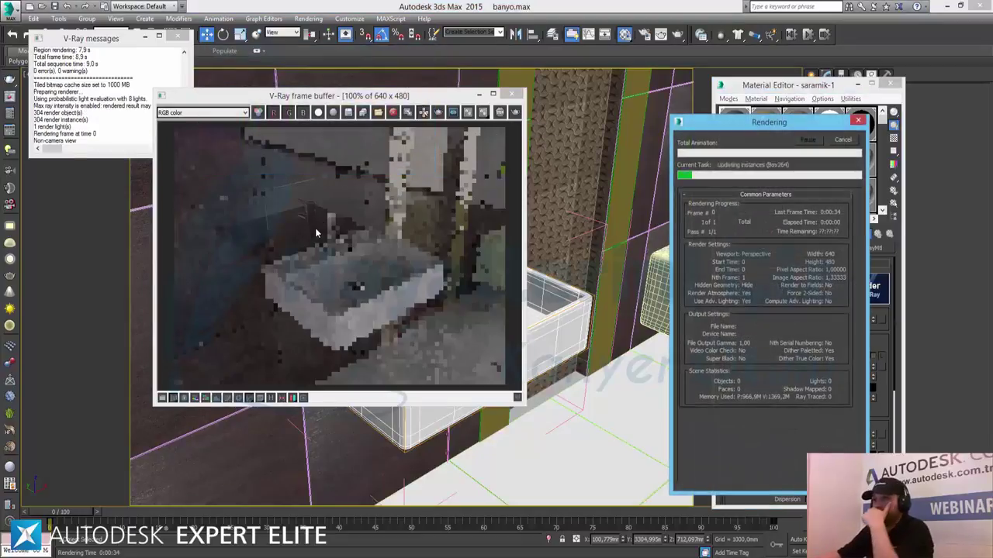
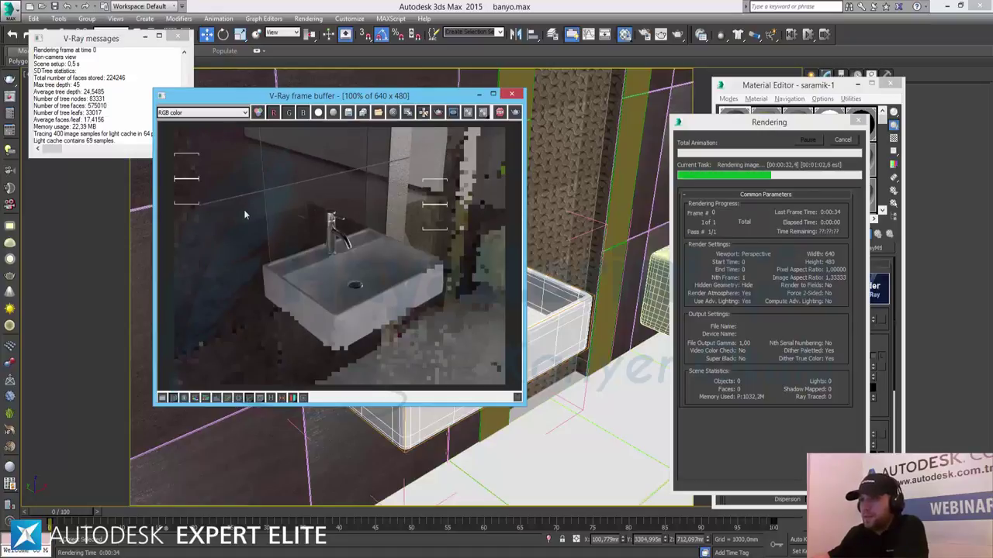
- Stop the test render, lower saramik-1's reflection colour to grey 5, then load seramik-3
click(853, 140)
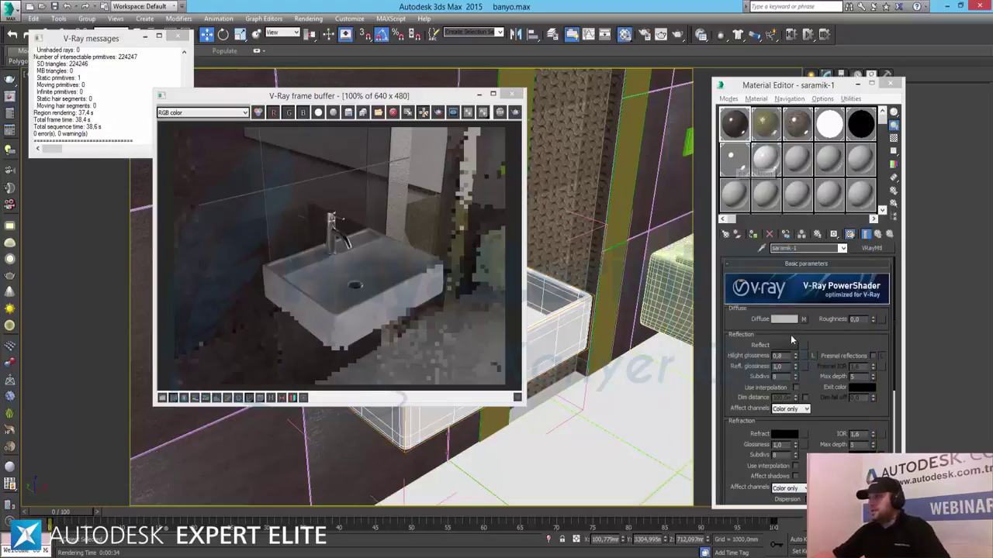
click(786, 346)
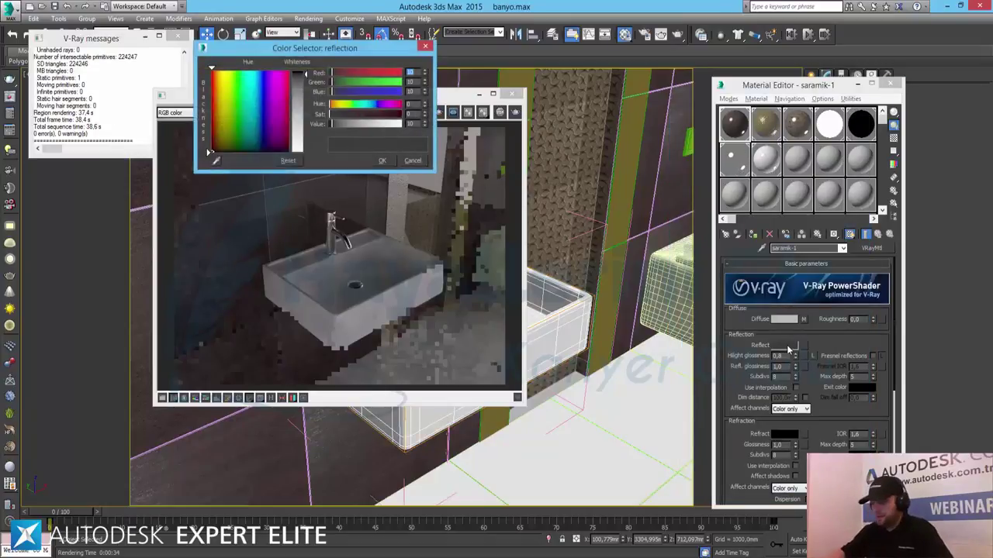
text(5)
key(Tab)
text(5)
key(Tab)
text(5)
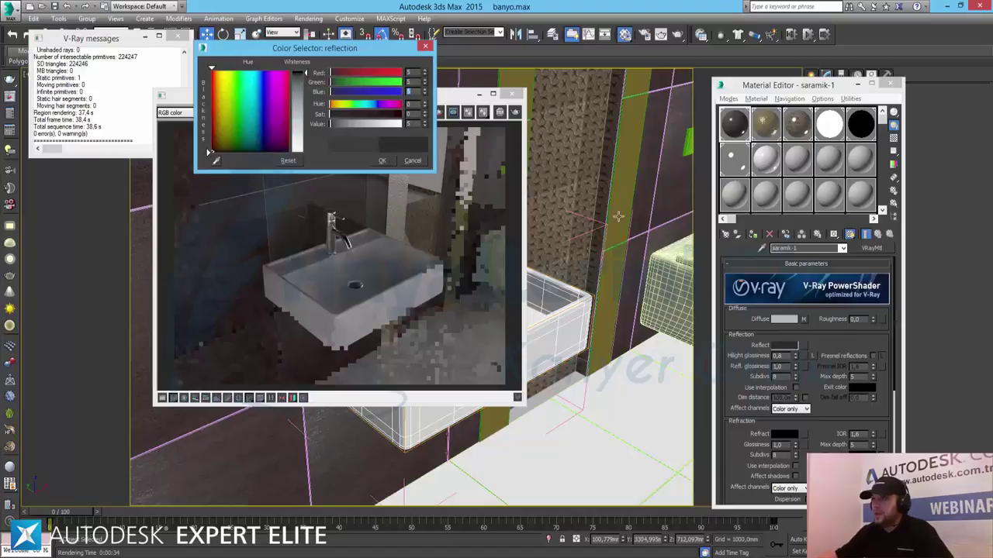
click(374, 162)
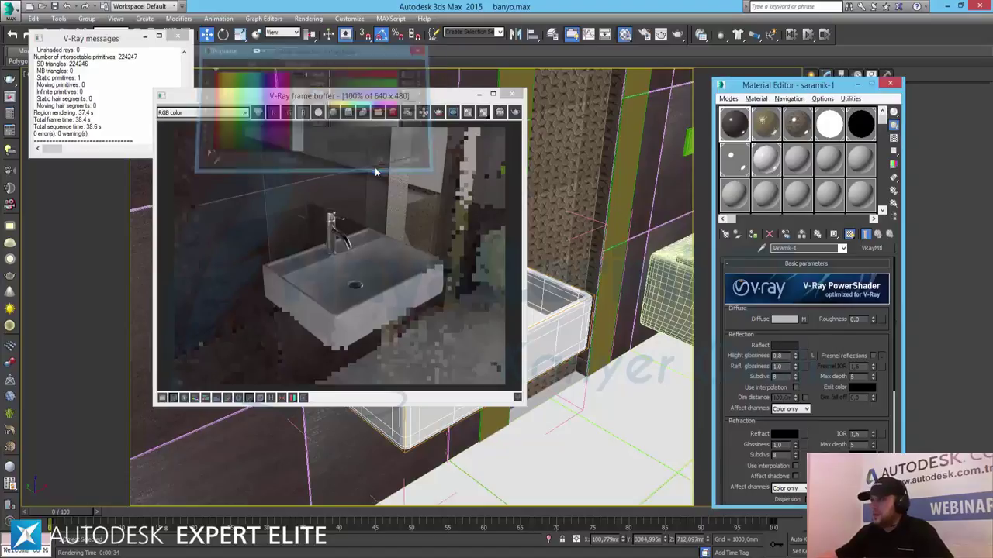
click(795, 128)
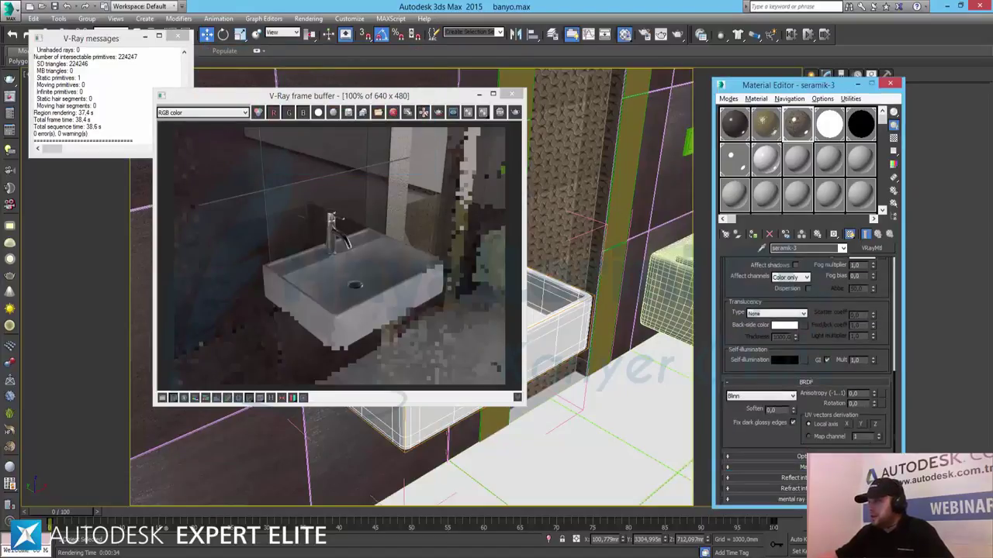
- Copy seramik-3's 741_0.jpg diffuse bitmap into its Bump slot and mark the wall tile render region
scroll(806, 373, down, 5)
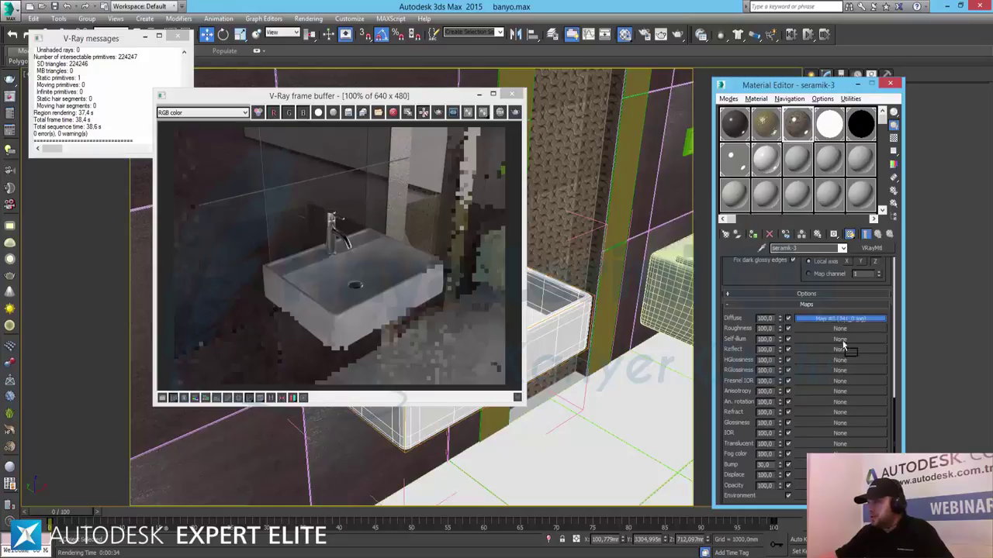
drag(841, 319, 841, 348)
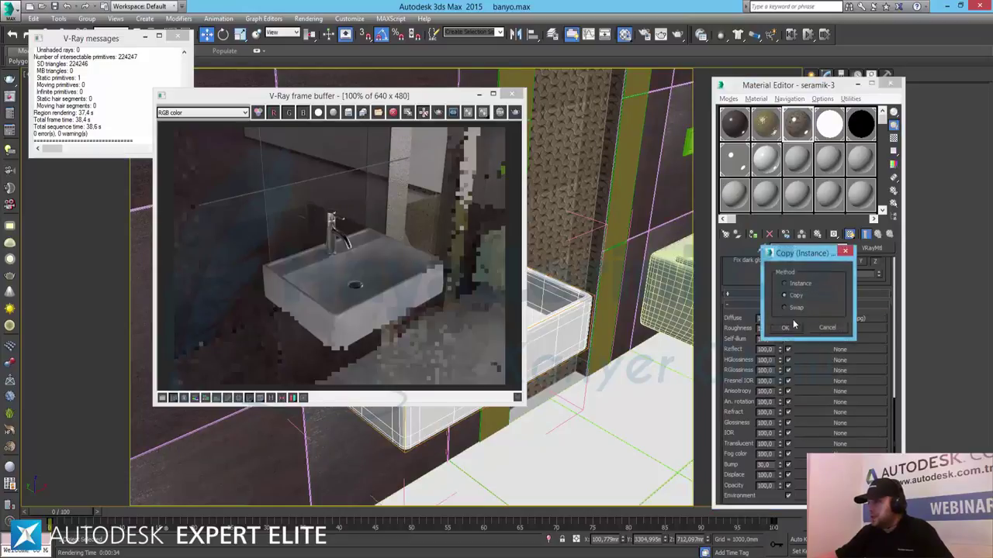
click(794, 329)
click(814, 464)
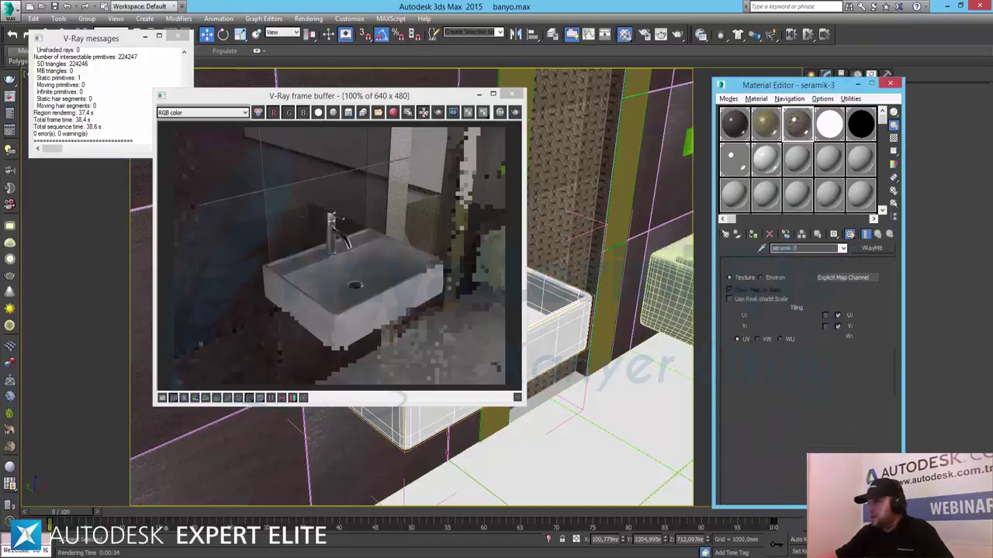
drag(771, 422, 772, 277)
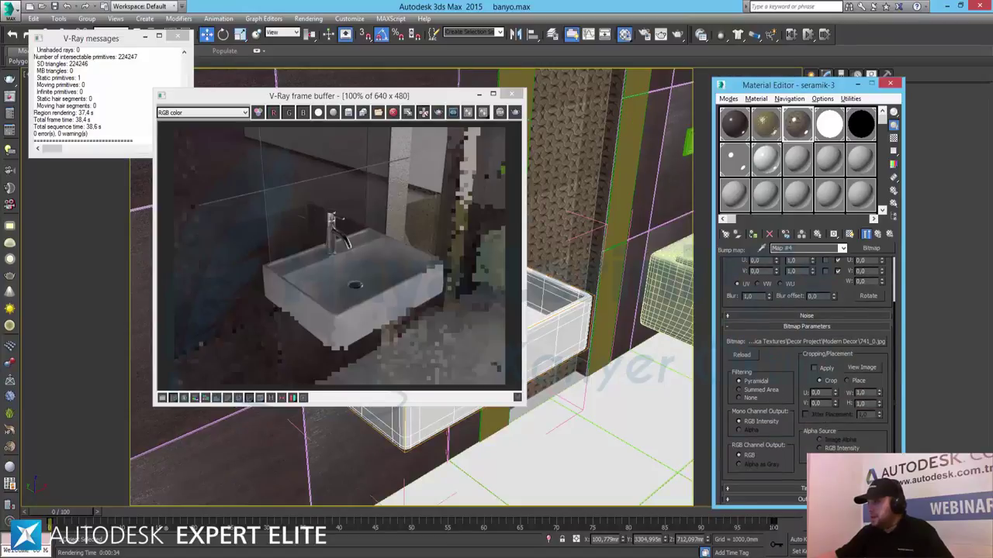
scroll(727, 330, down, 5)
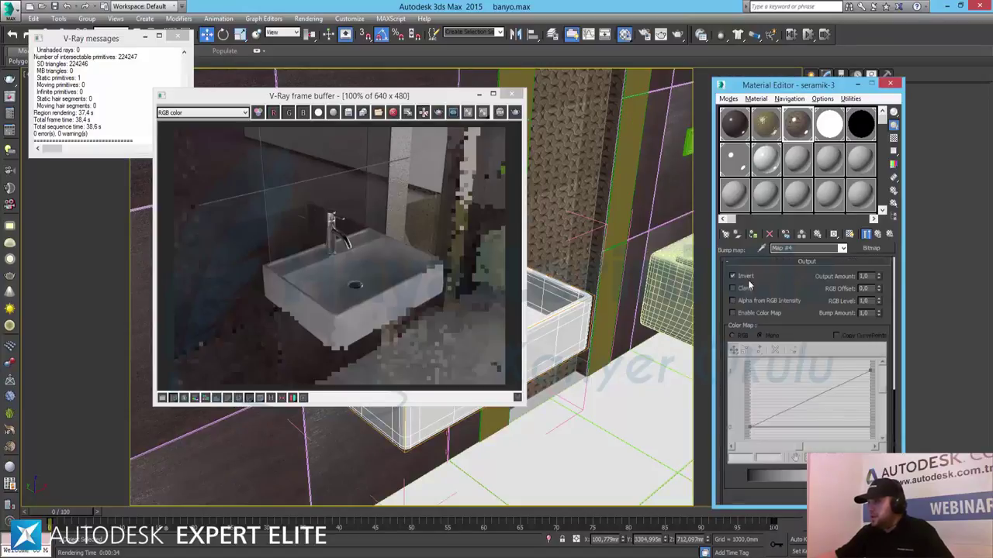
click(877, 234)
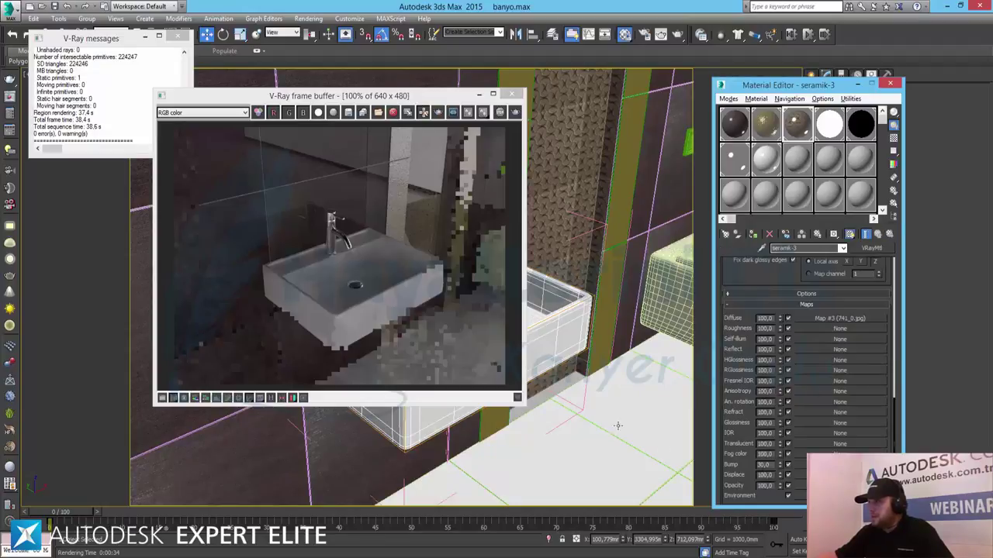
click(438, 113)
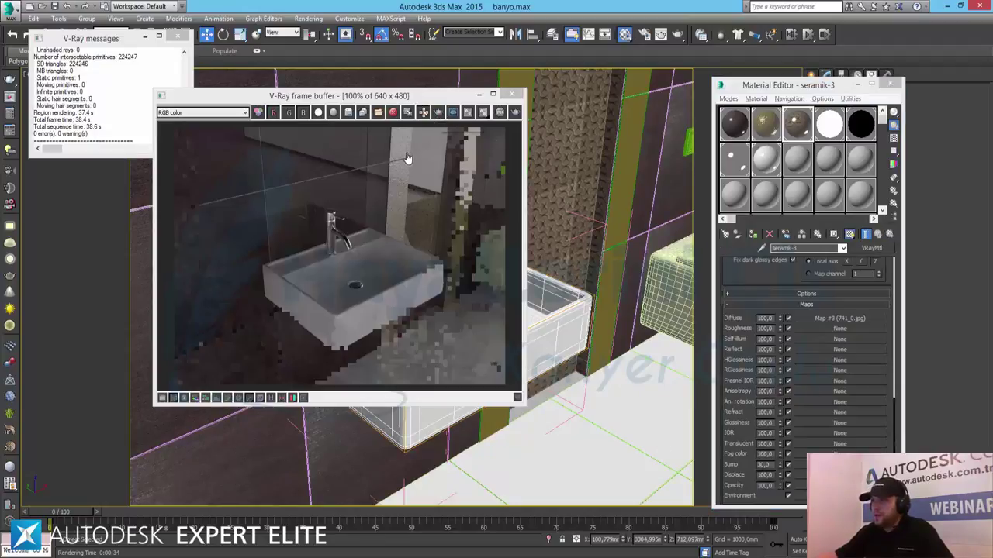
drag(390, 137, 490, 221)
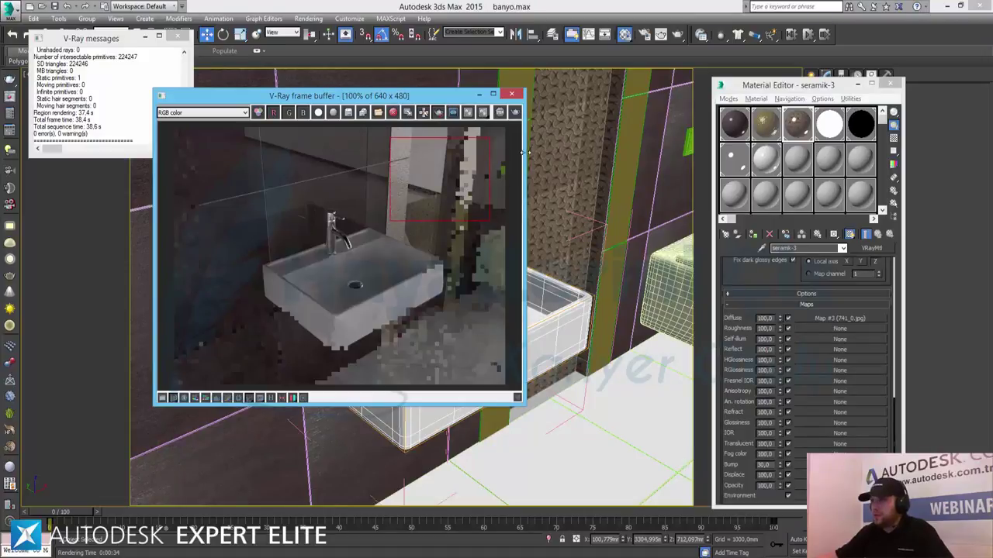
- Render the marked wall tile region in the V-Ray frame buffer
click(515, 112)
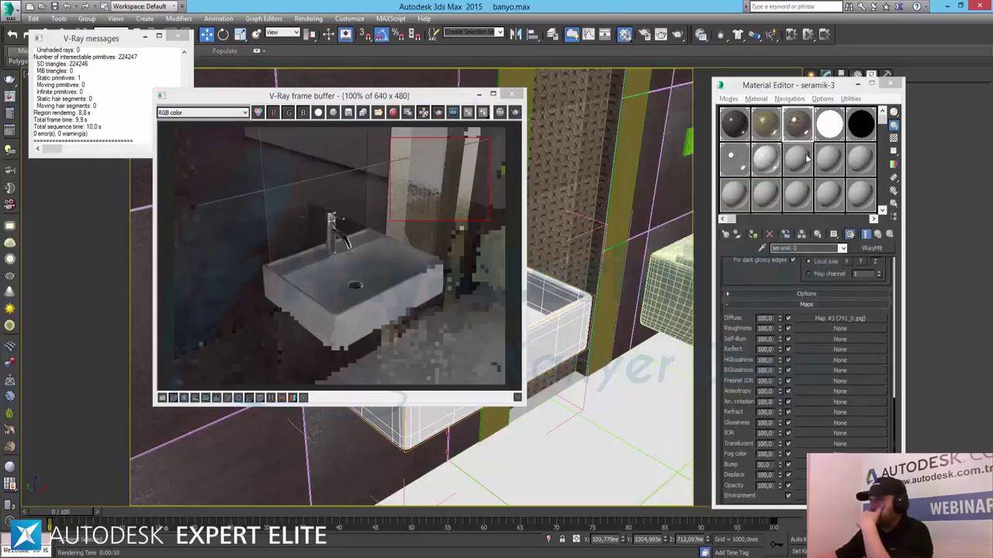
scroll(738, 289, up, 3)
scroll(736, 333, up, 3)
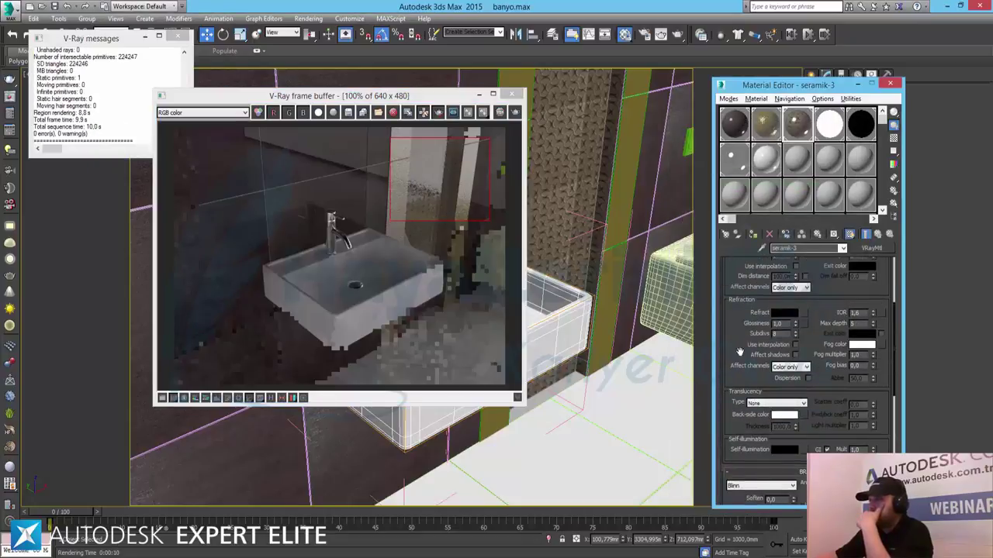
scroll(736, 321, up, 3)
scroll(779, 349, up, 3)
- Set seramik-3's reflection colour to grey 20 (RGB 20, 20, 20)
click(785, 346)
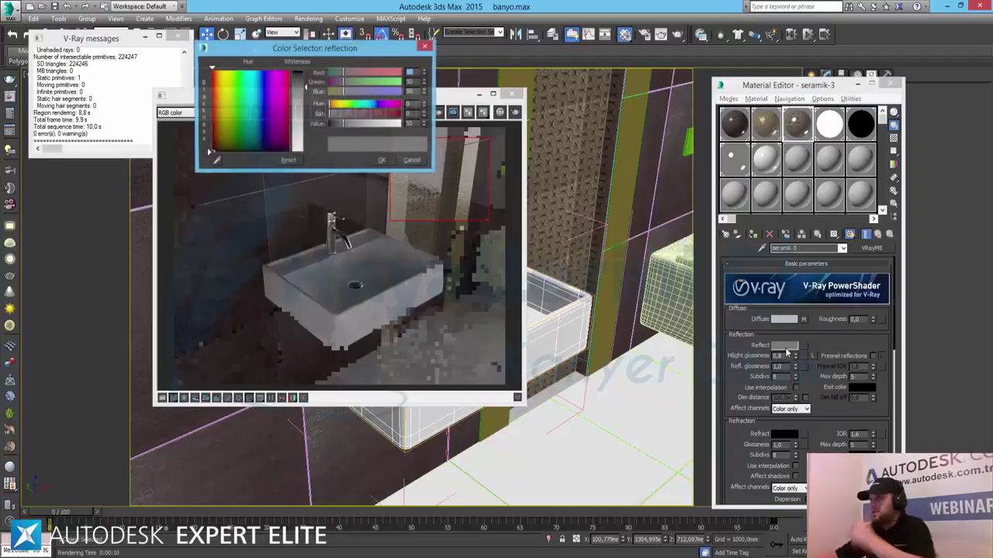
text(20)
key(Tab)
text(20)
key(Tab)
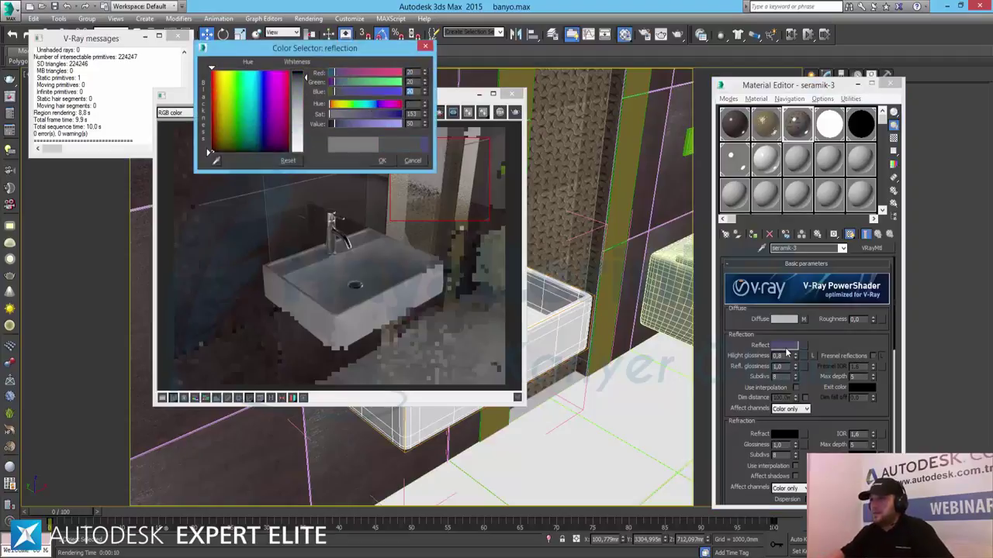
text(20)
click(380, 161)
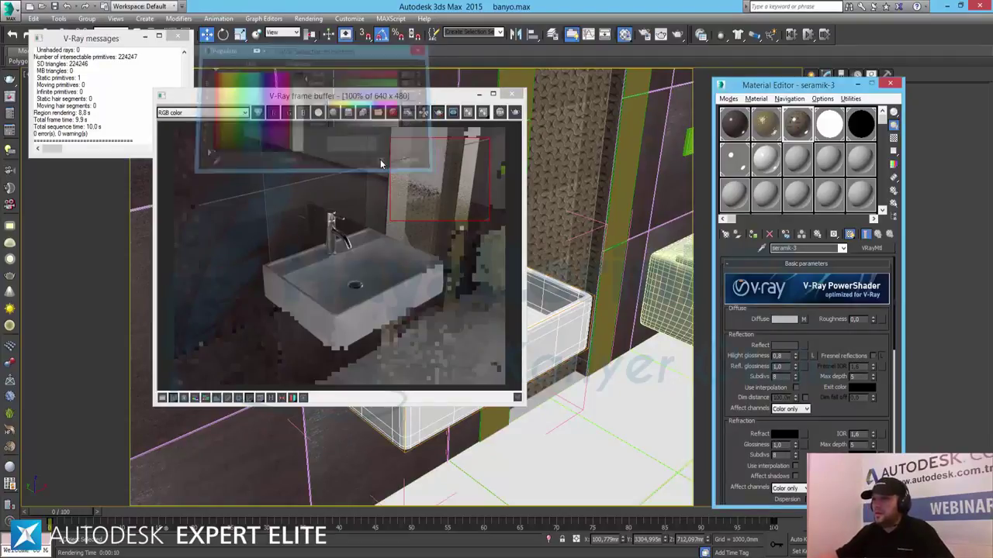
- Review saramik-1's reflection colour and re-render the marked region to compare
click(735, 124)
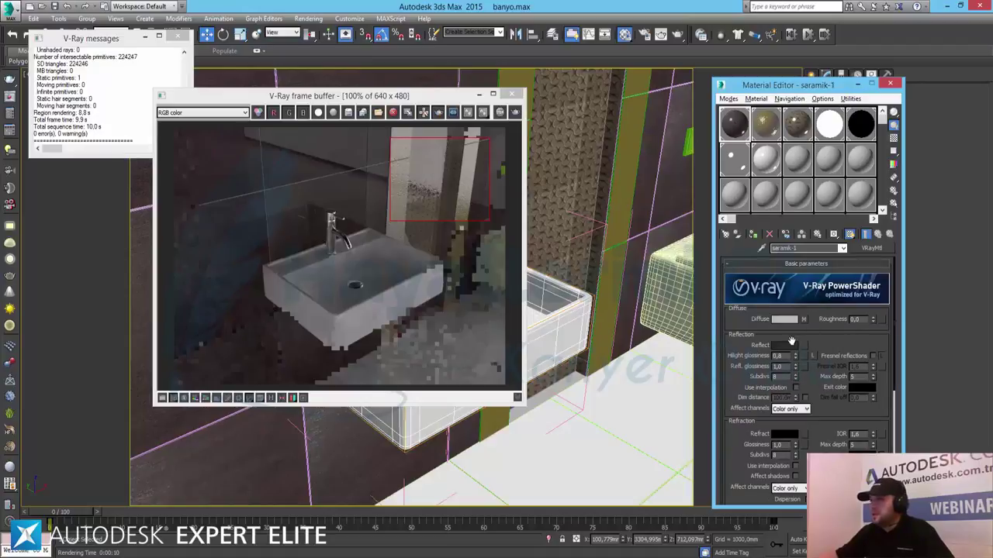
click(784, 347)
click(381, 162)
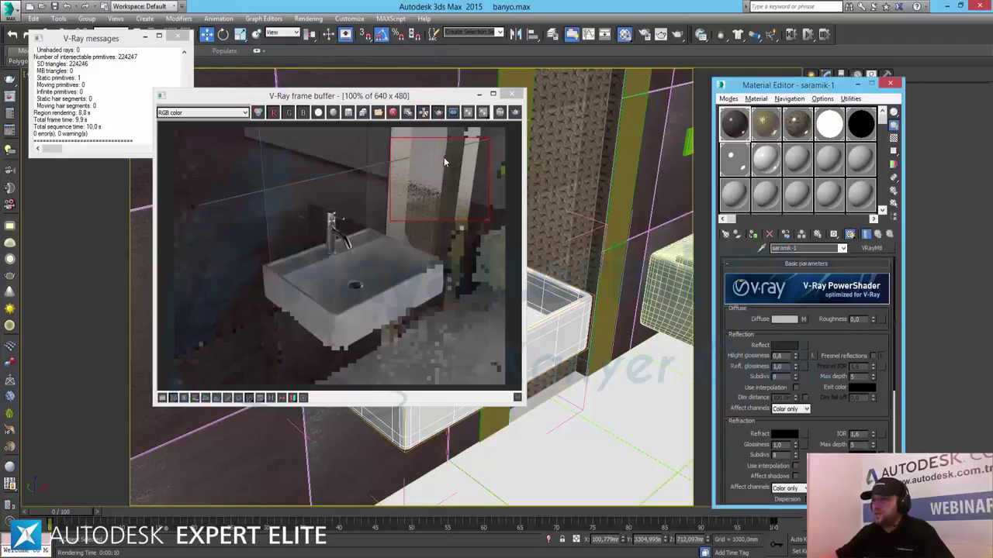
click(515, 112)
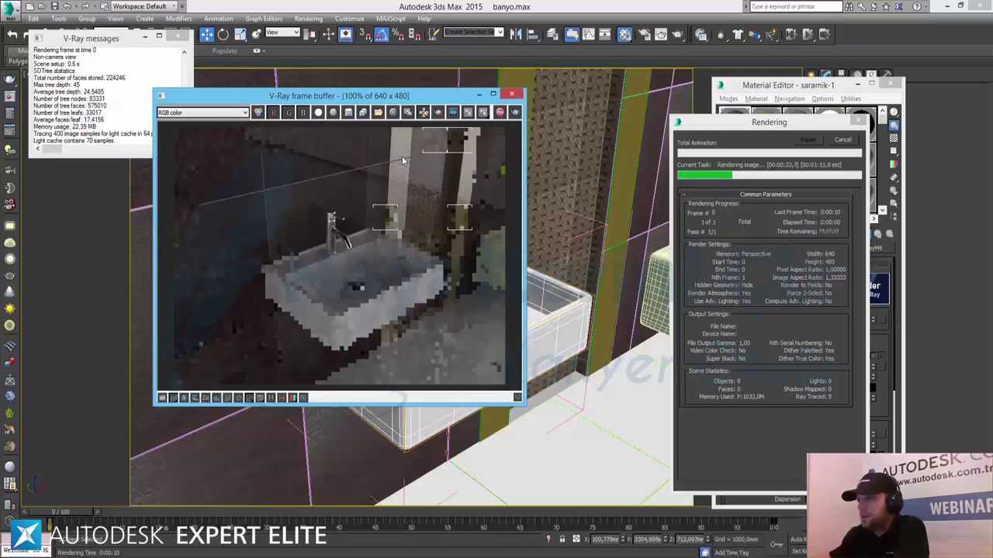
- Cancel the render, give seramik-2 a dark grey 25 reflection, and render again
click(844, 141)
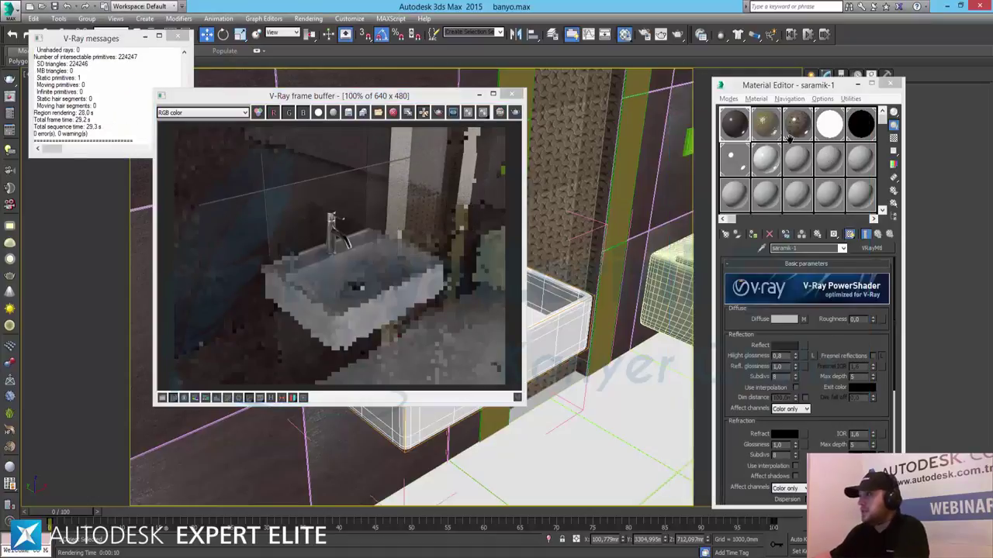
click(786, 346)
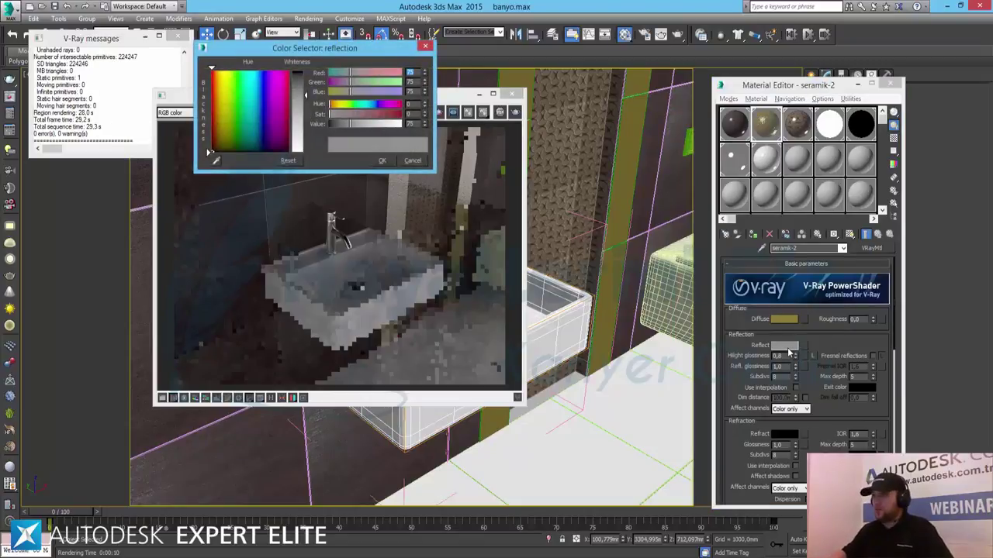
click(263, 135)
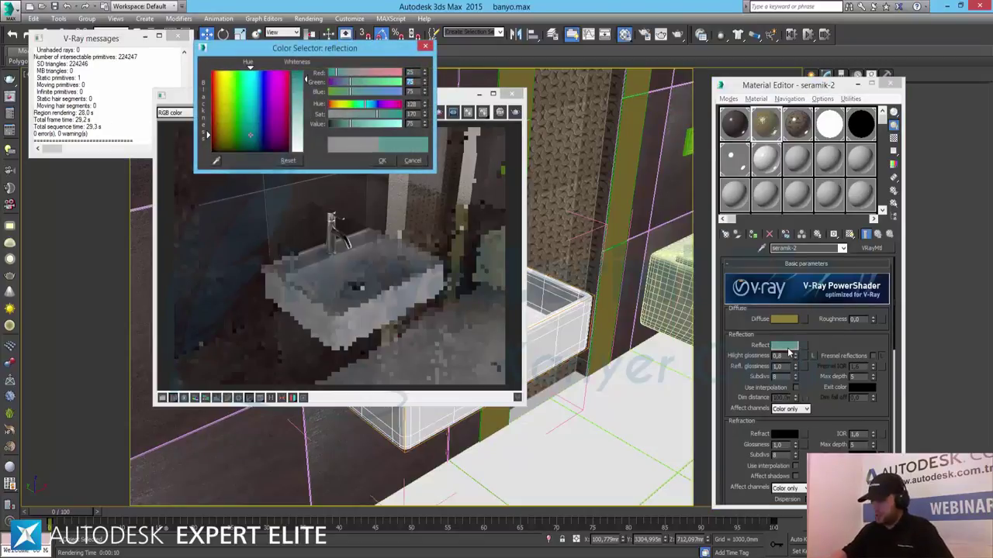
text(5)
key(Return)
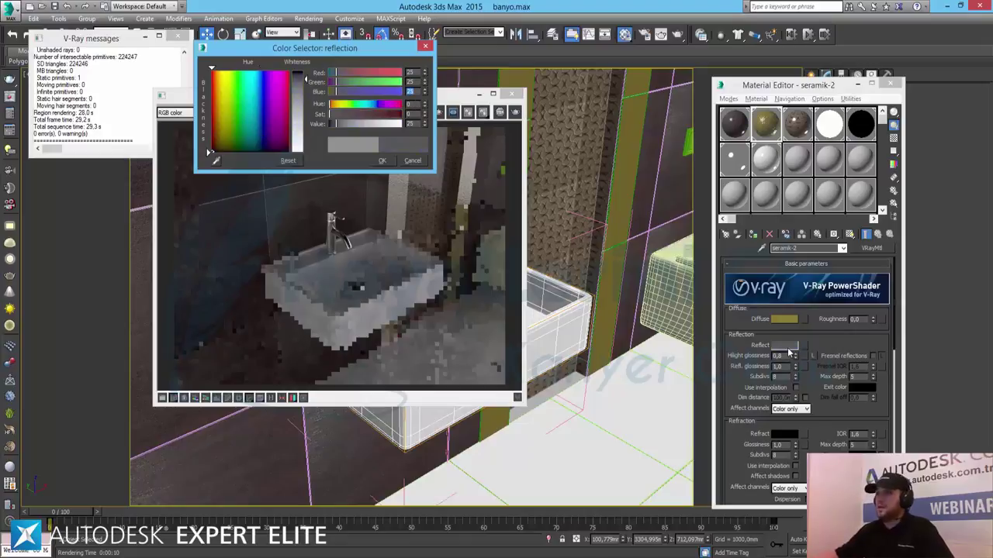
click(382, 161)
click(514, 113)
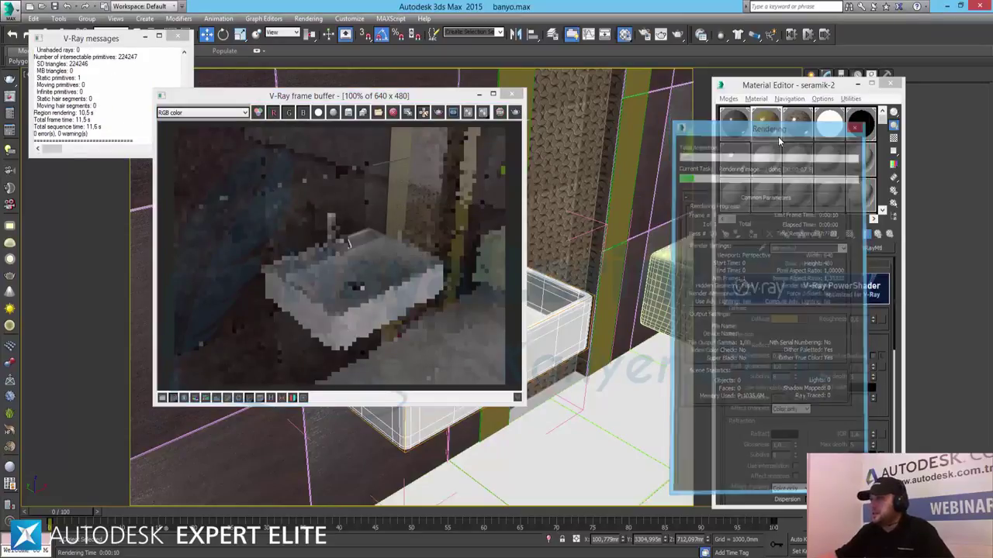
- Shift seramik-2's diffuse to a lighter, greener yellow and region-render the tile strip beside the basin
click(785, 320)
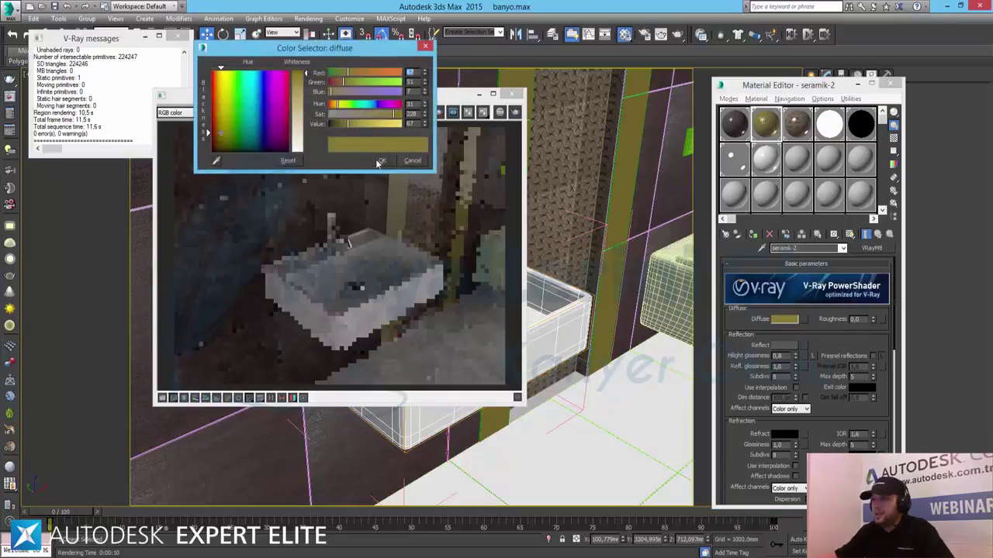
drag(337, 107, 343, 108)
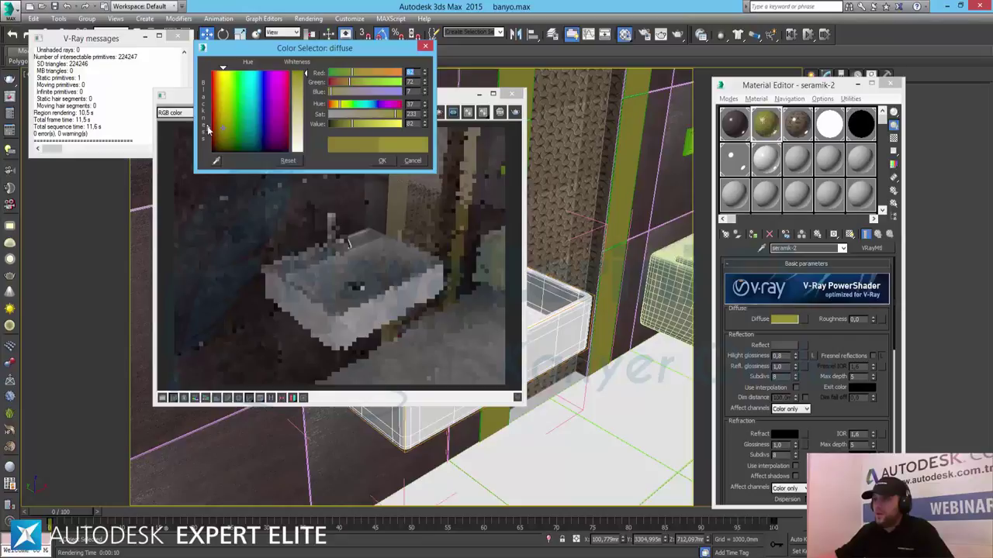
drag(208, 126, 208, 122)
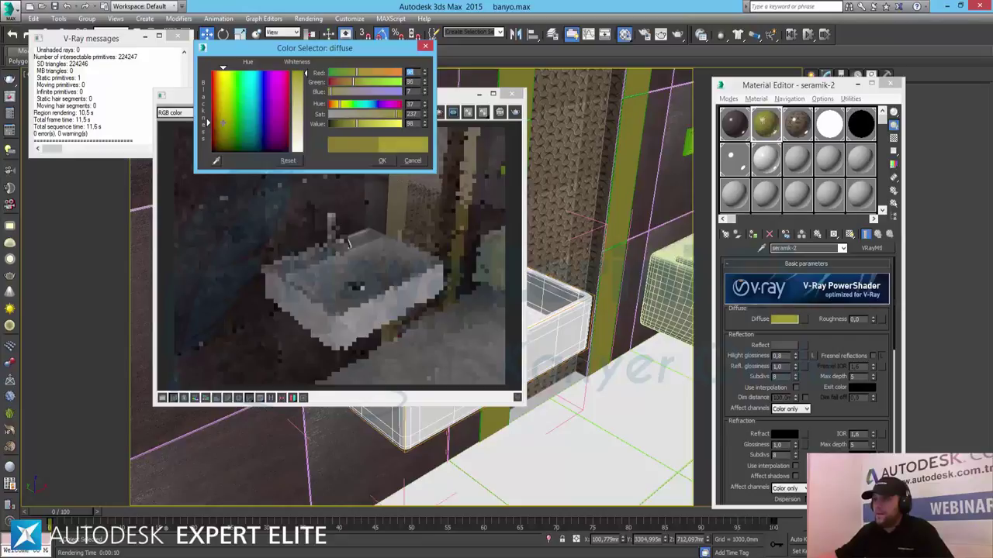
click(382, 162)
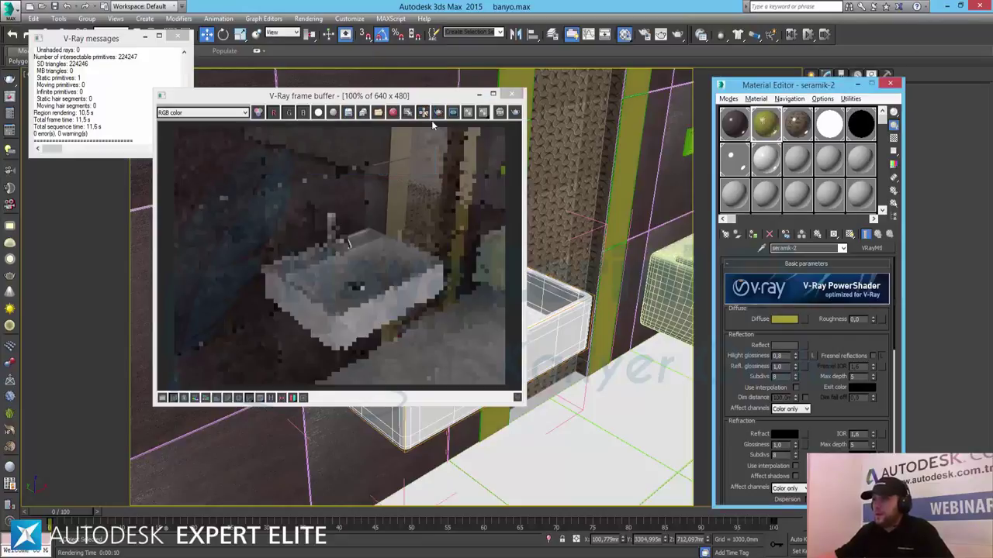
click(376, 157)
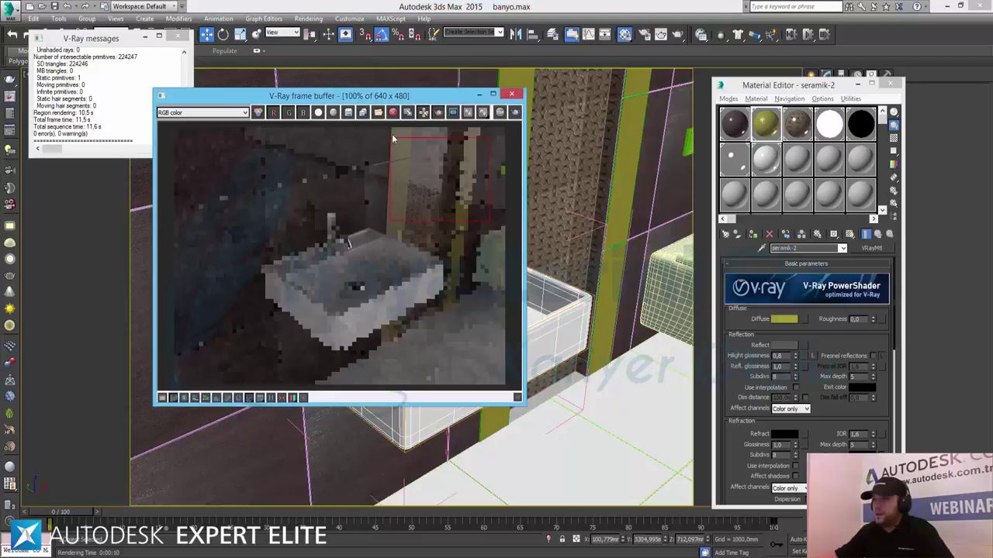
drag(380, 129, 426, 230)
click(515, 113)
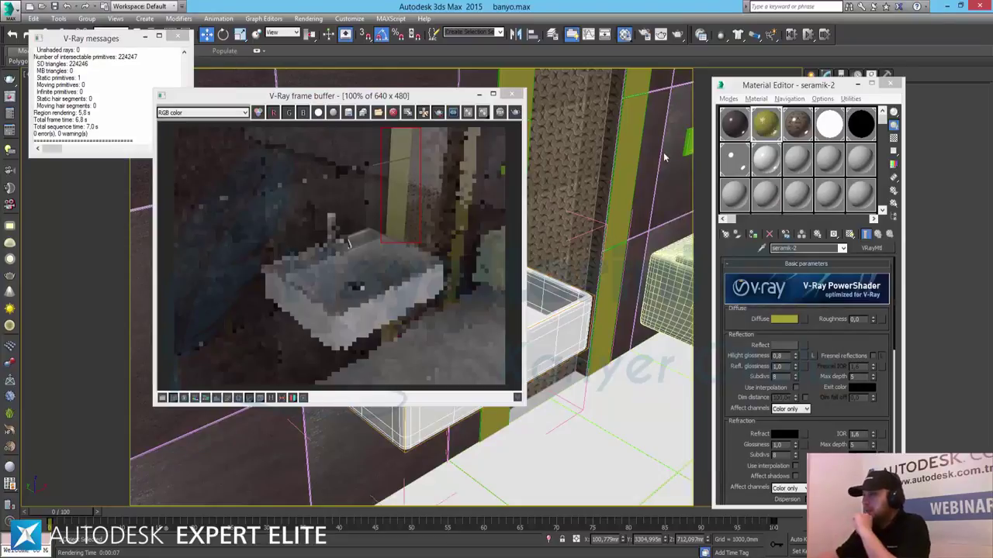
- Brighten seramik-2's diffuse yellow to RGB 156, 137, 7
click(782, 320)
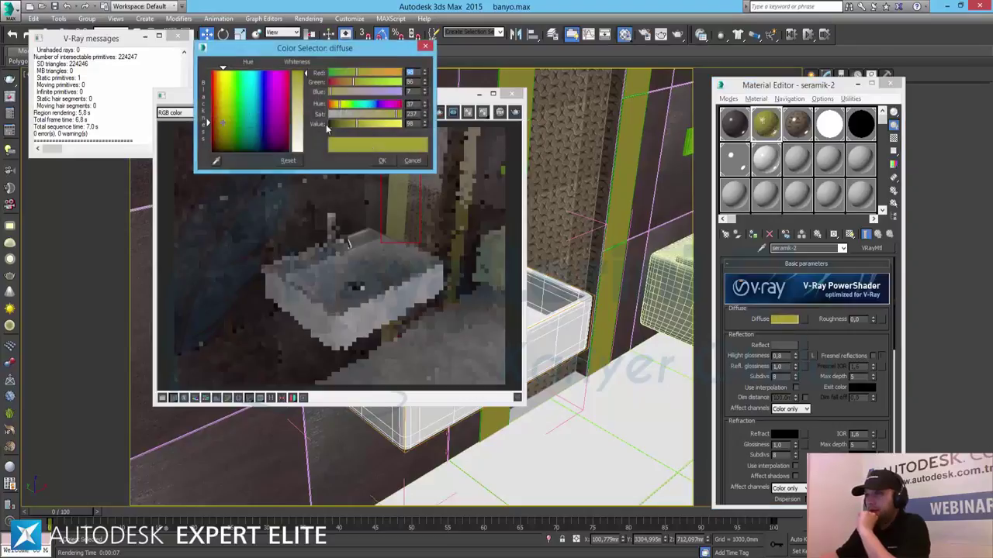
drag(207, 124, 207, 103)
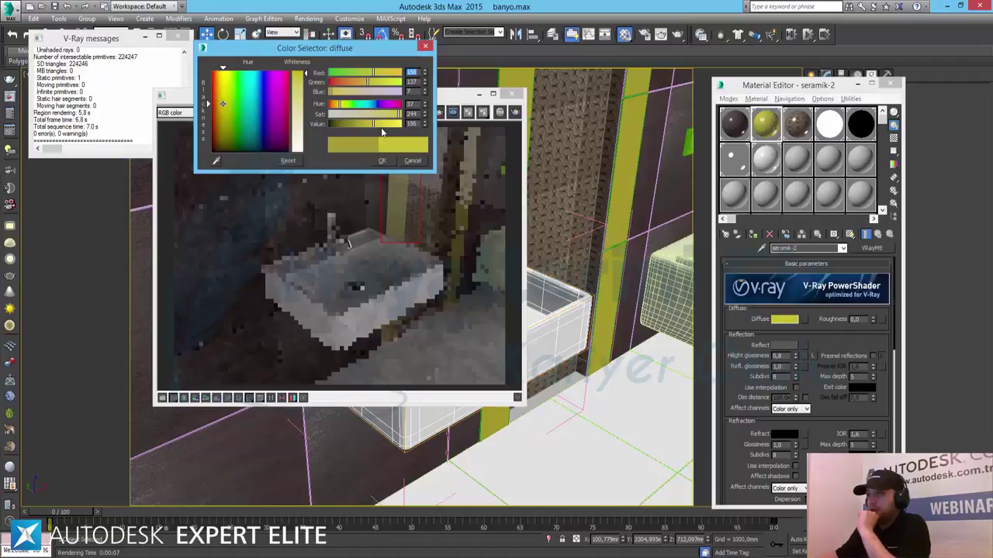
click(381, 161)
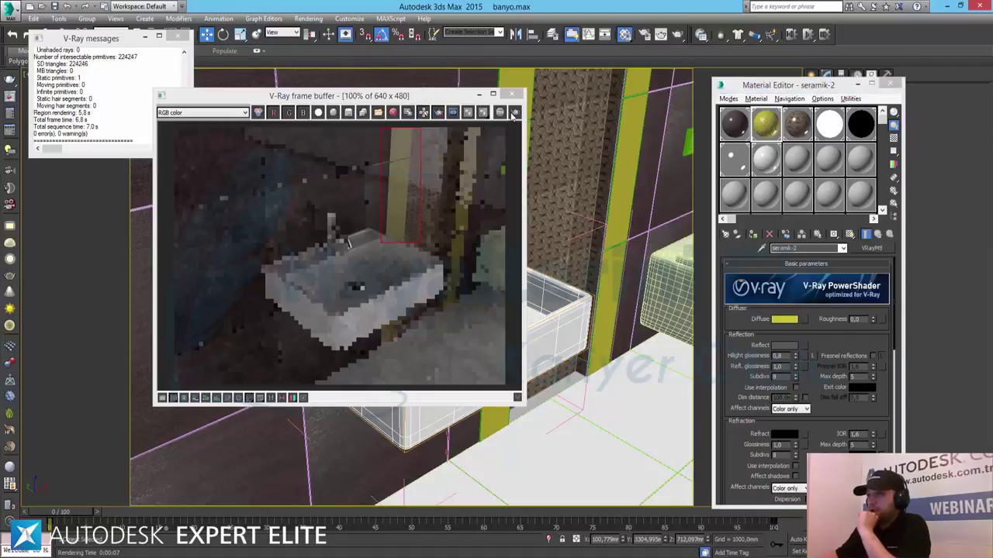
- Region-render the new yellow, then raise seramik-2's reflection to grey 35
key(shift+q)
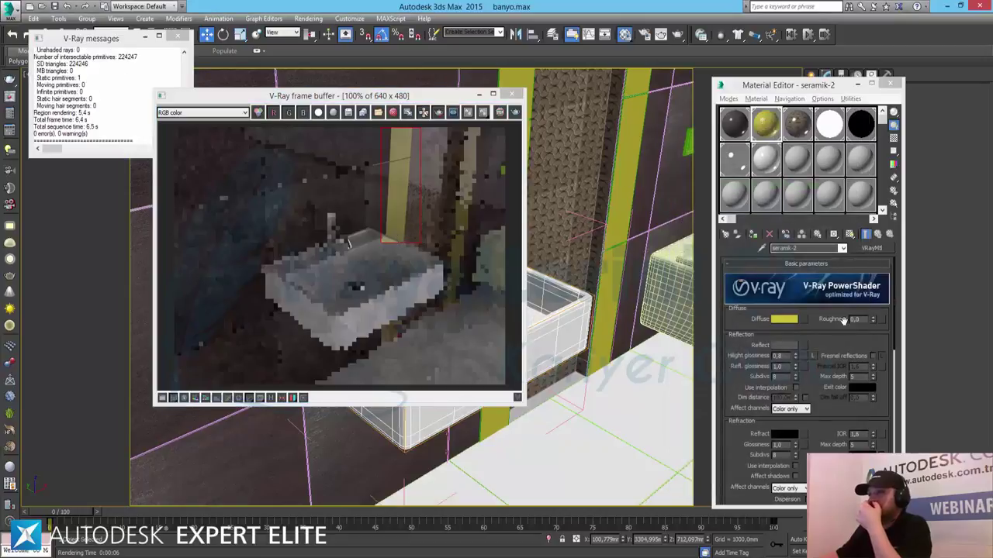
click(779, 349)
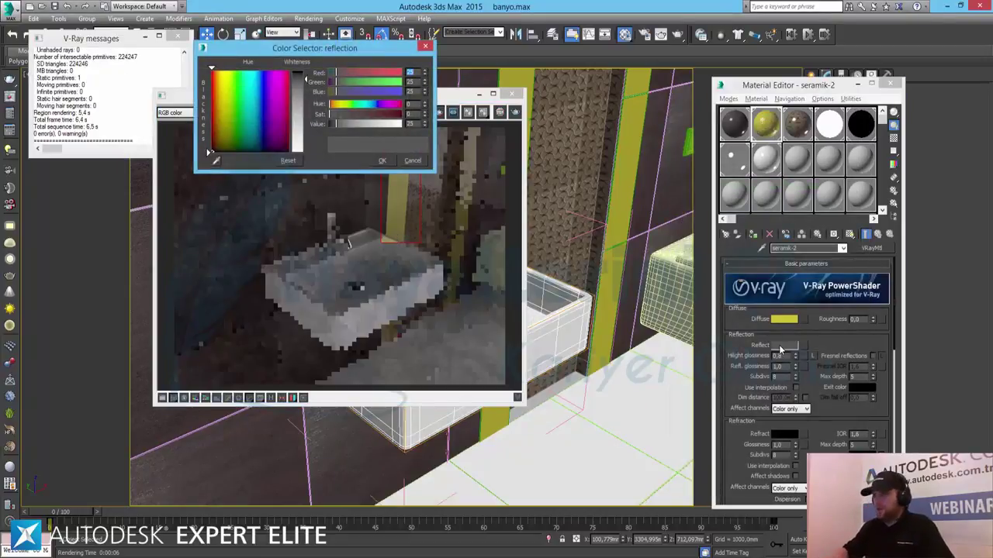
text(35)
key(Return)
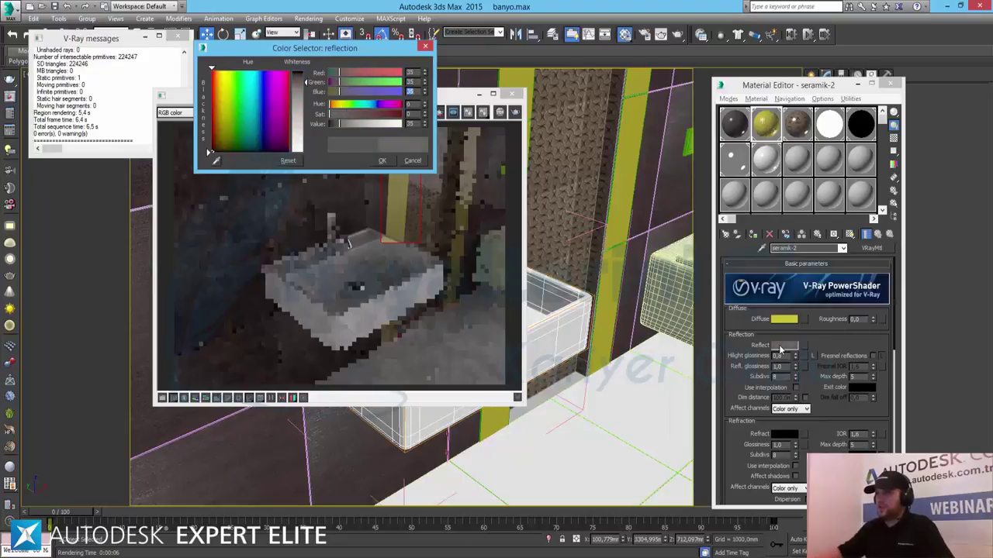
click(381, 161)
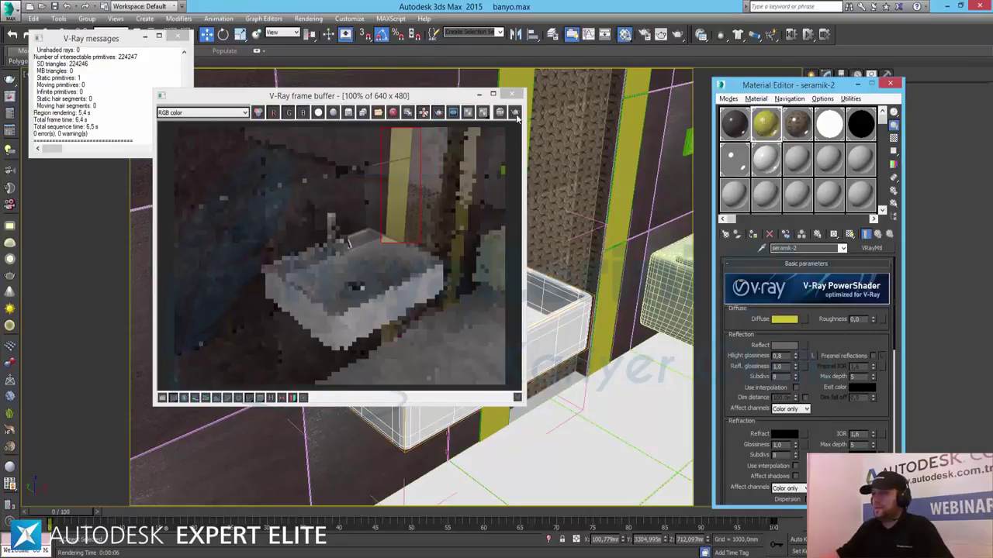
- Re-render with the stronger reflection, then clear the region and render the full frame
key(shift+q)
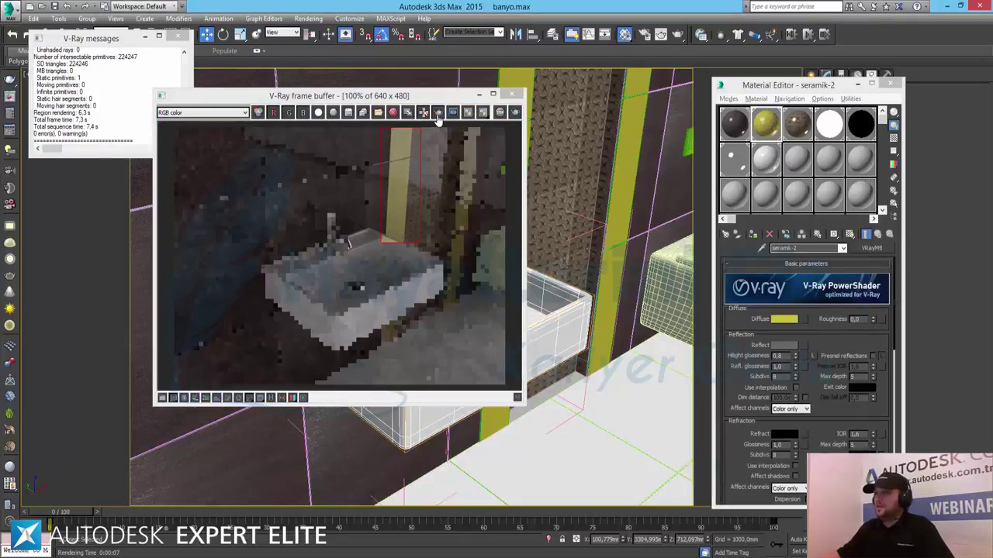
click(438, 114)
click(515, 113)
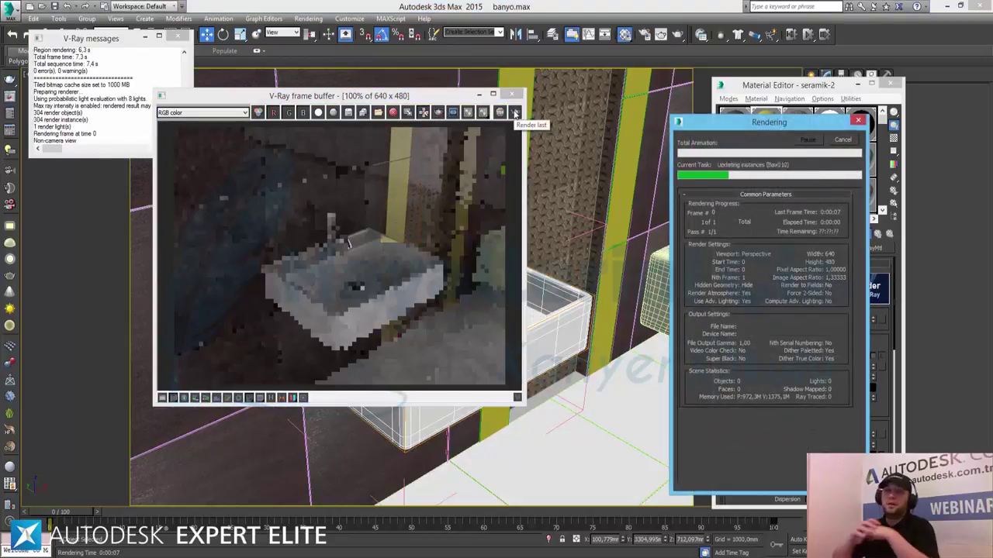